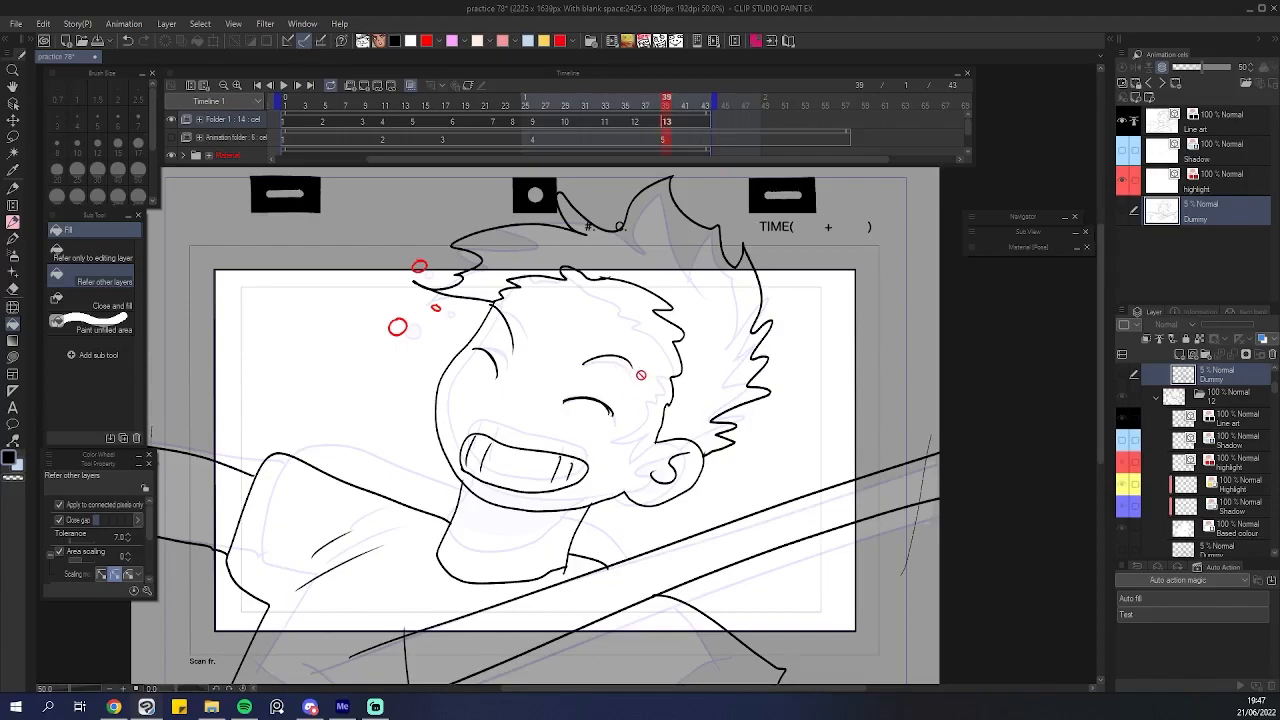
scroll(657, 378, up, 1)
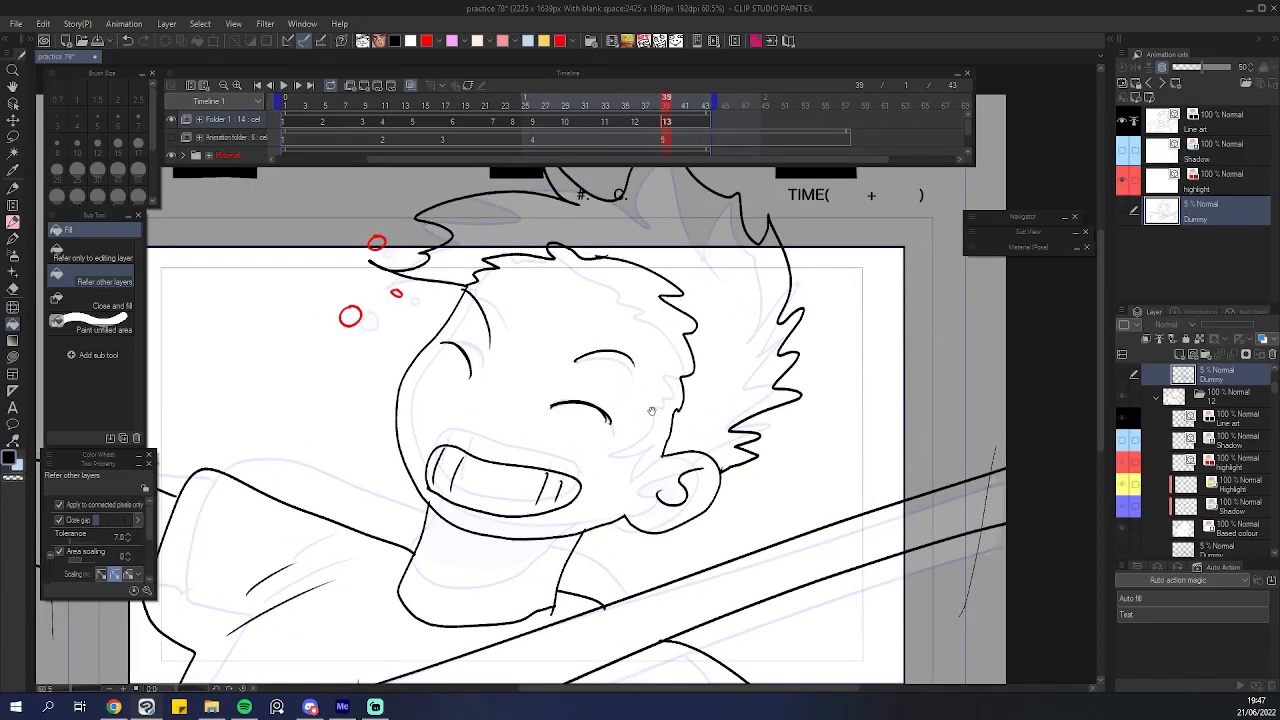
drag(651, 410, 757, 381)
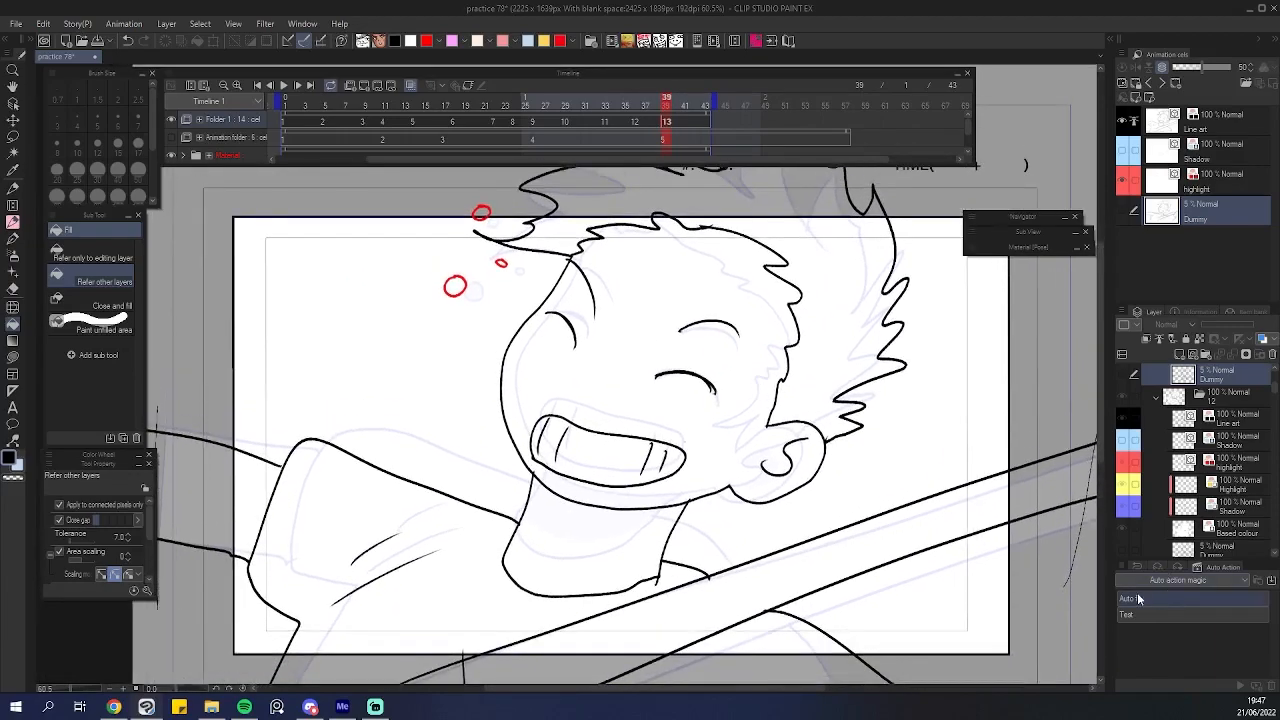
drag(812, 345, 796, 340)
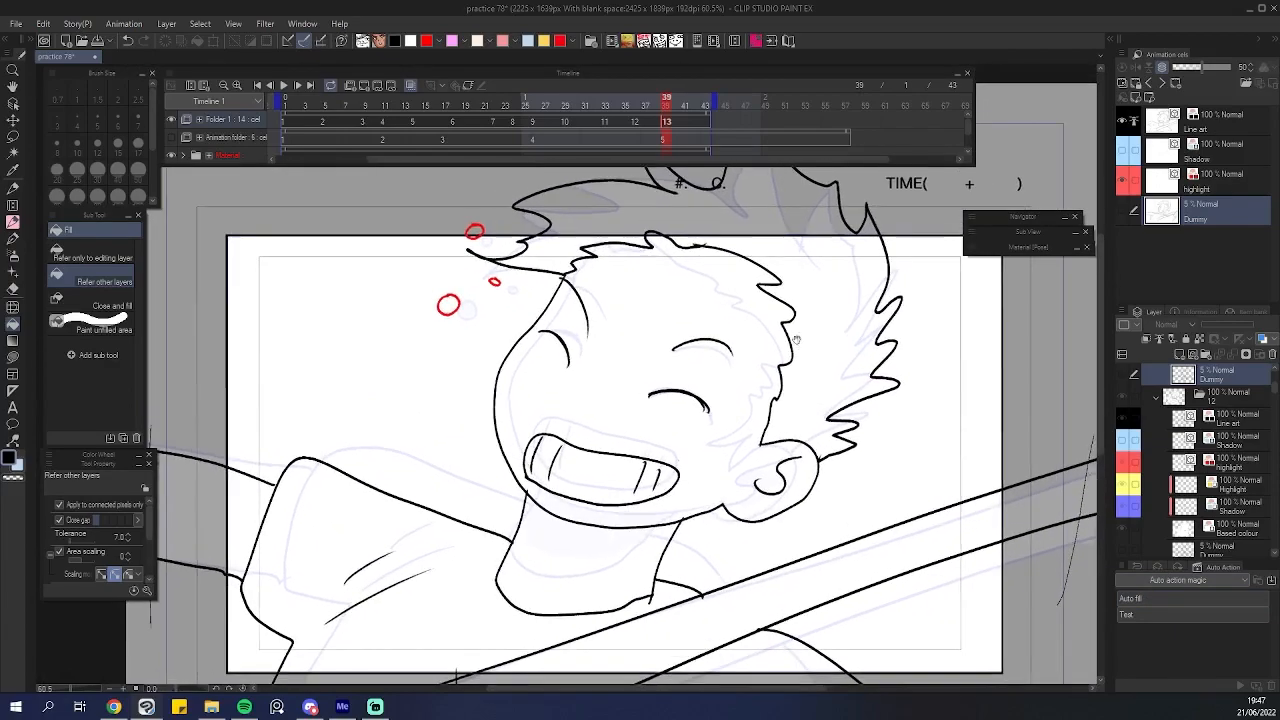
Run the Auto fill auto action on the current cel at frame 39.
click(684, 126)
click(668, 122)
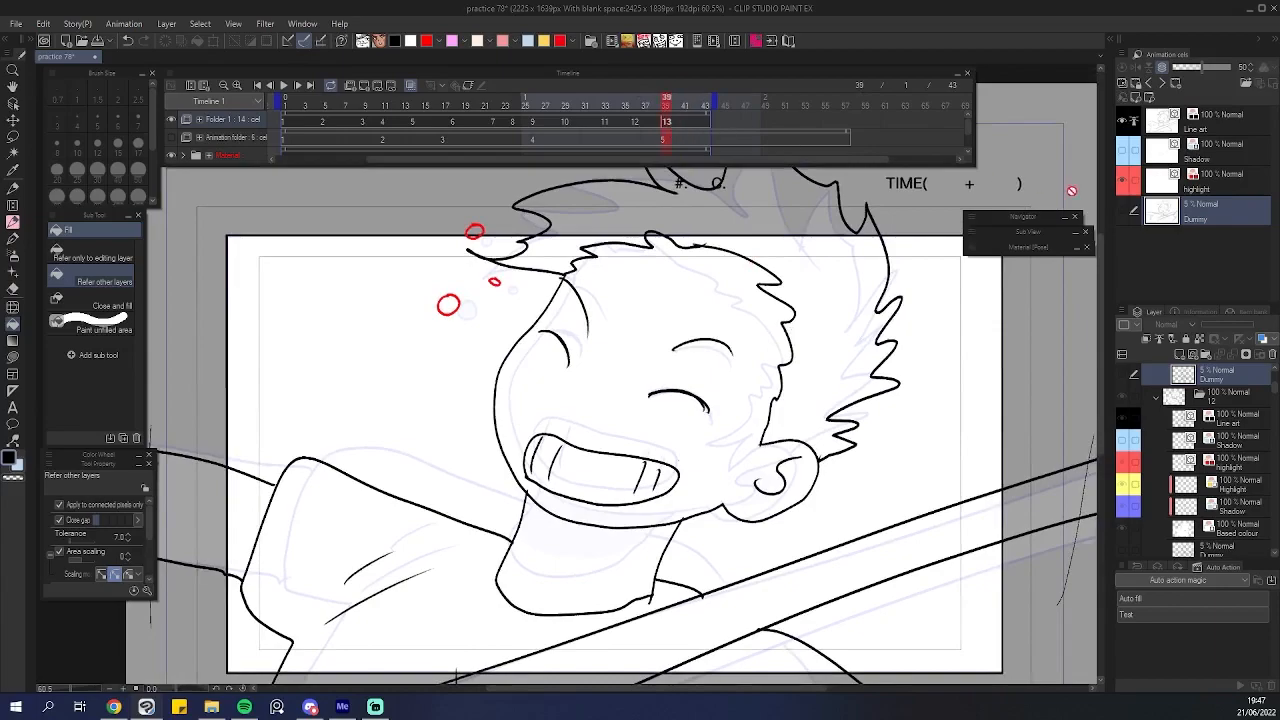
double_click(1160, 603)
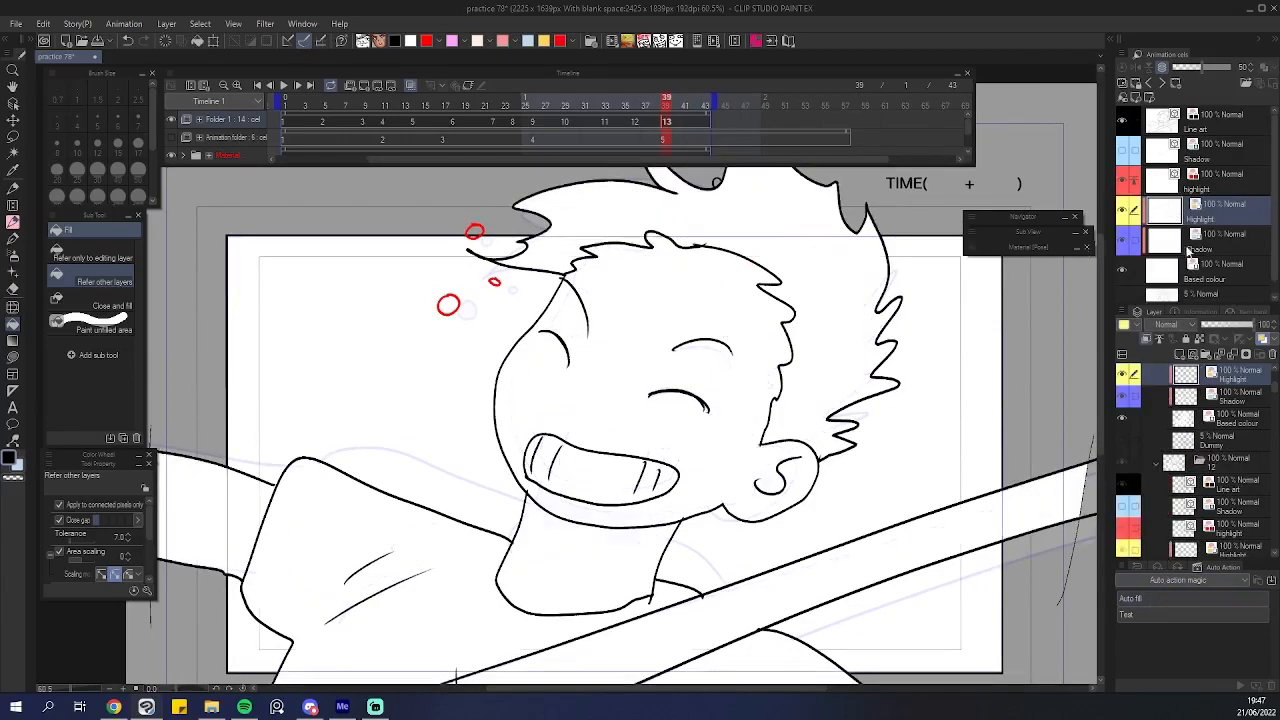
scroll(637, 321, down, 2)
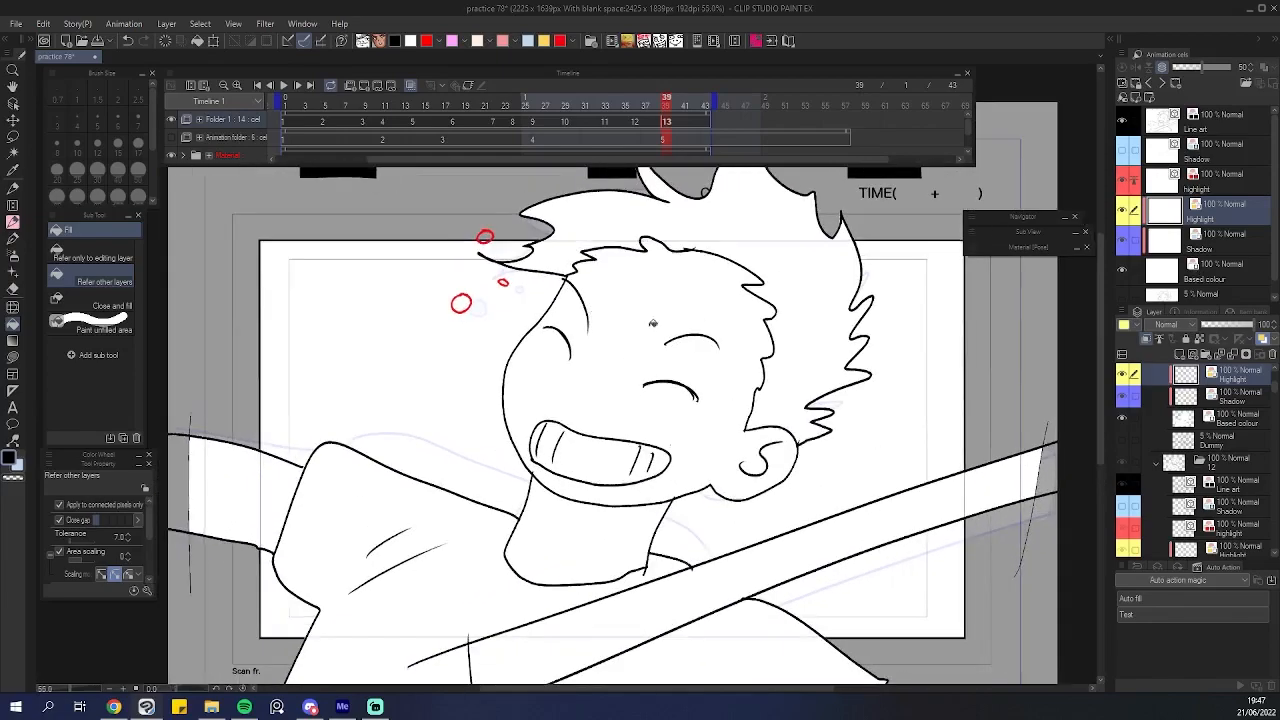
scroll(637, 321, up, 2)
scroll(640, 323, down, 1)
scroll(643, 325, up, 2)
scroll(645, 327, down, 1)
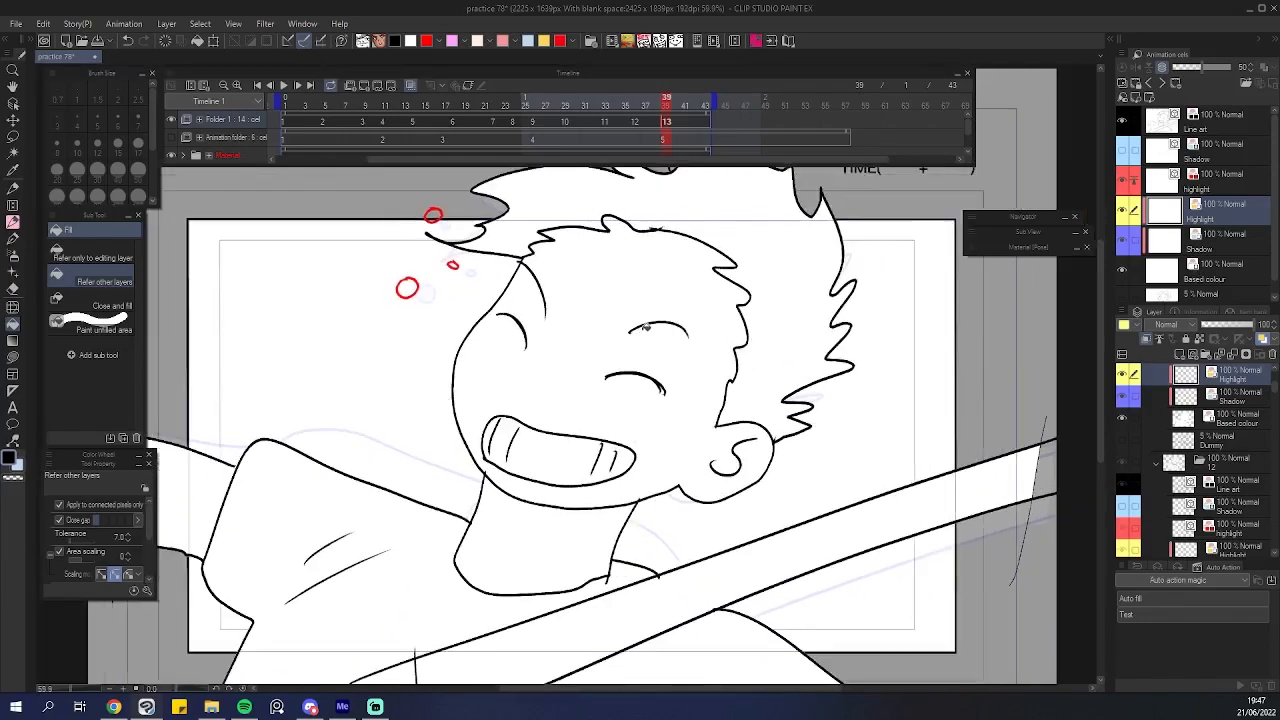
scroll(640, 320, down, 2)
scroll(633, 313, up, 2)
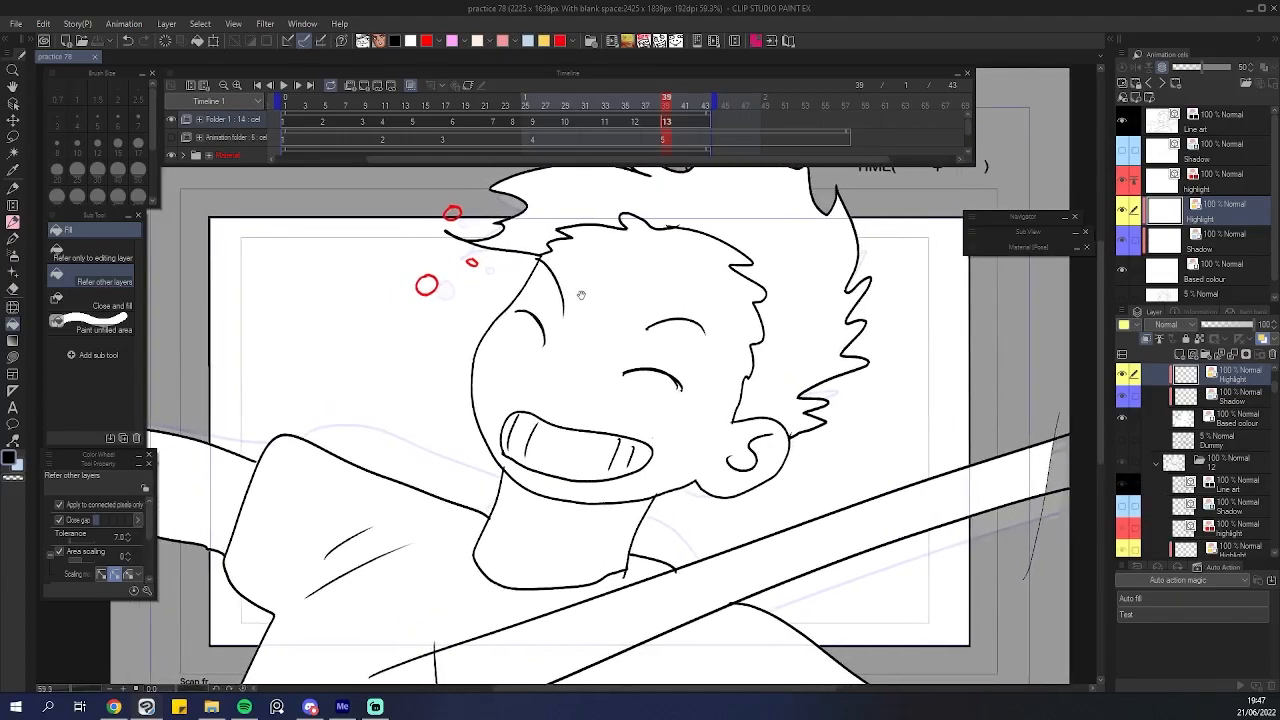
scroll(600, 300, up, 1)
scroll(630, 308, up, 1)
scroll(660, 314, down, 1)
scroll(666, 314, up, 2)
scroll(434, 222, down, 1)
scroll(500, 242, up, 2)
scroll(527, 249, down, 1)
Create a new animation project named Animation at 1920 x 1080, 24 fps, keeping the Genga cel template.
click(16, 23)
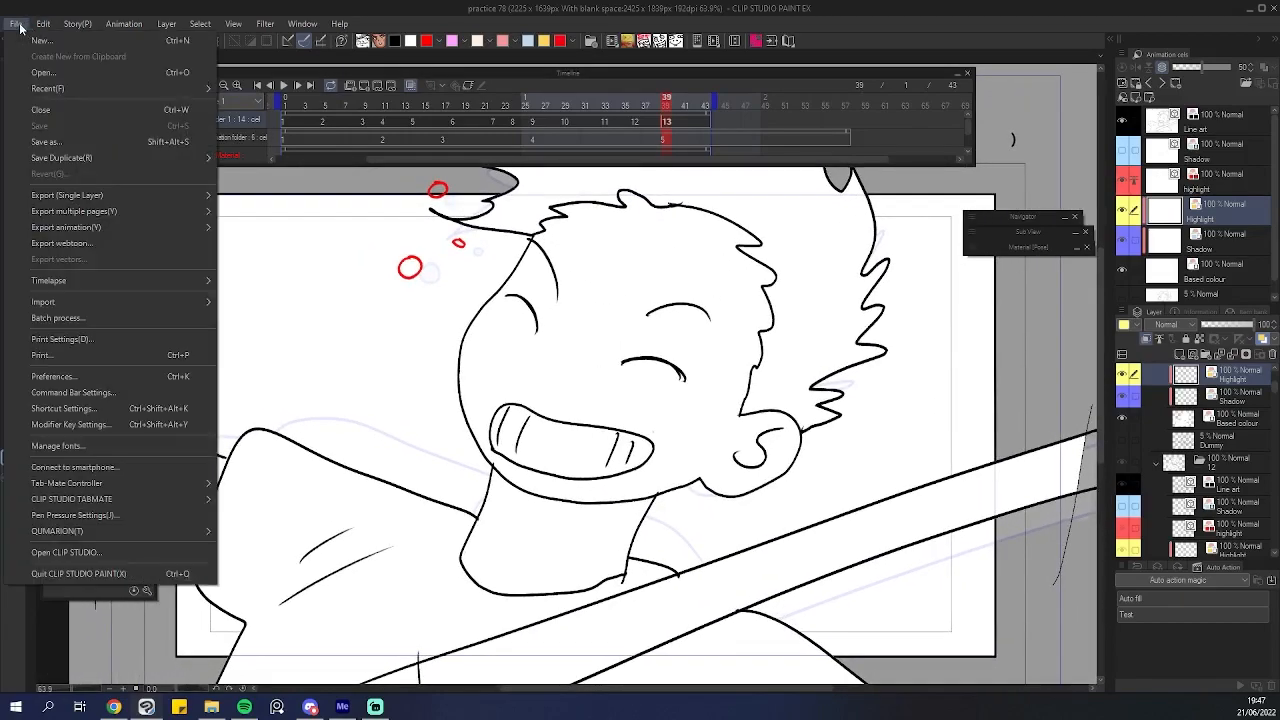
click(49, 44)
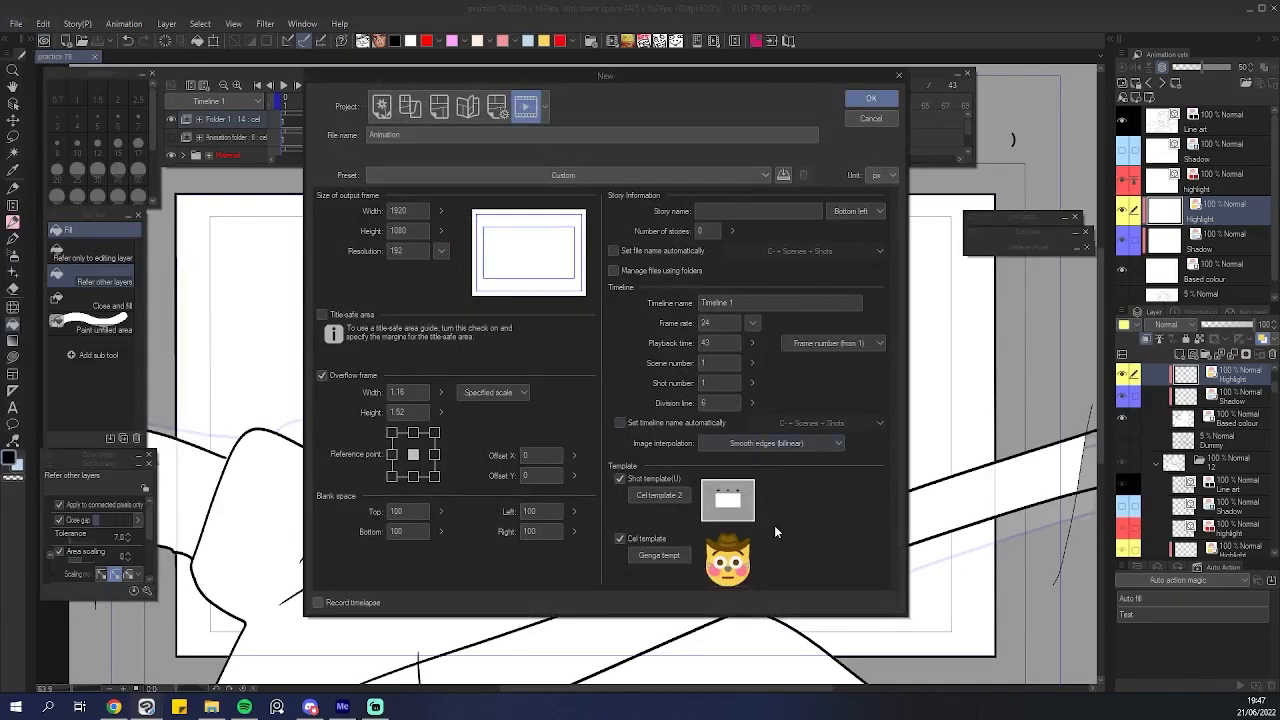
click(655, 556)
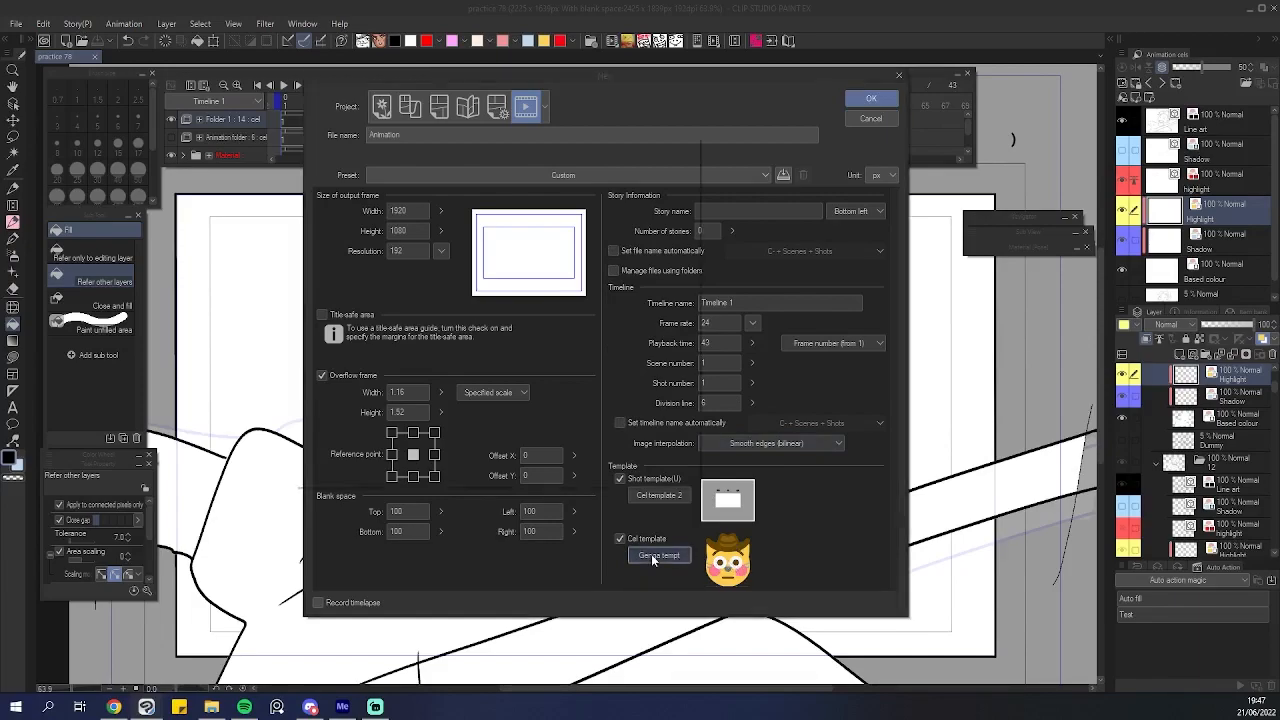
click(664, 188)
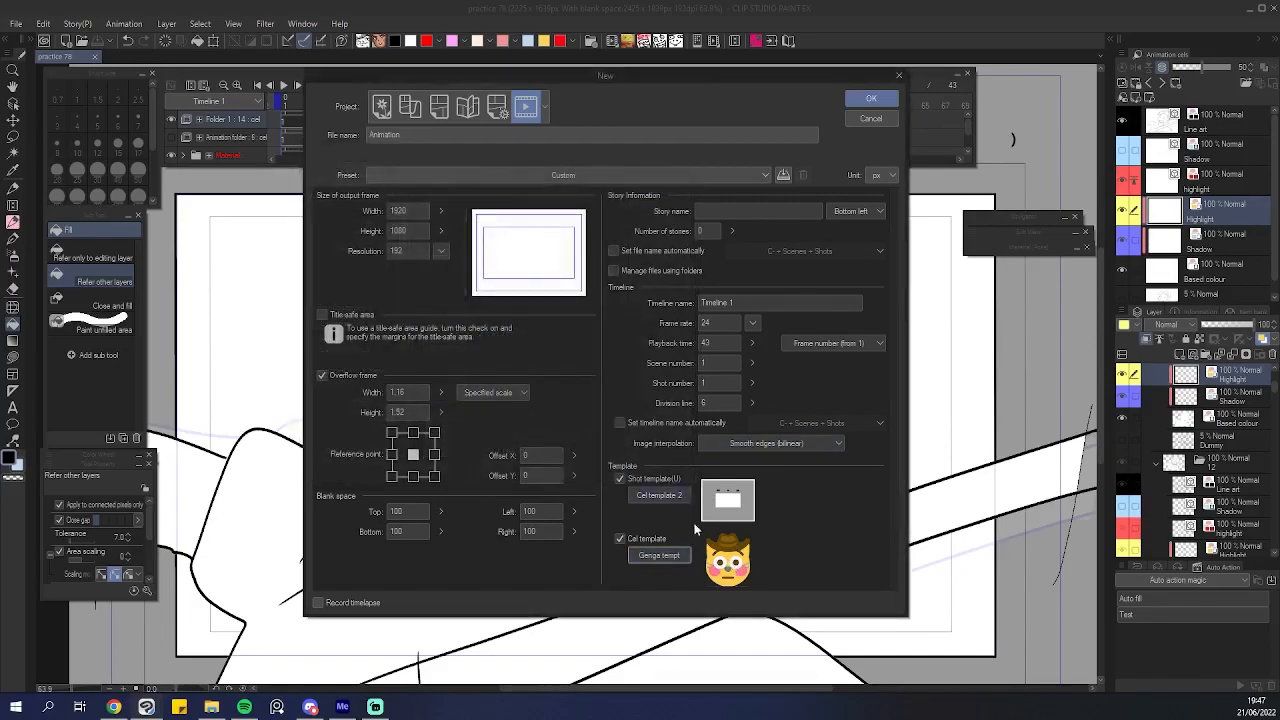
click(683, 558)
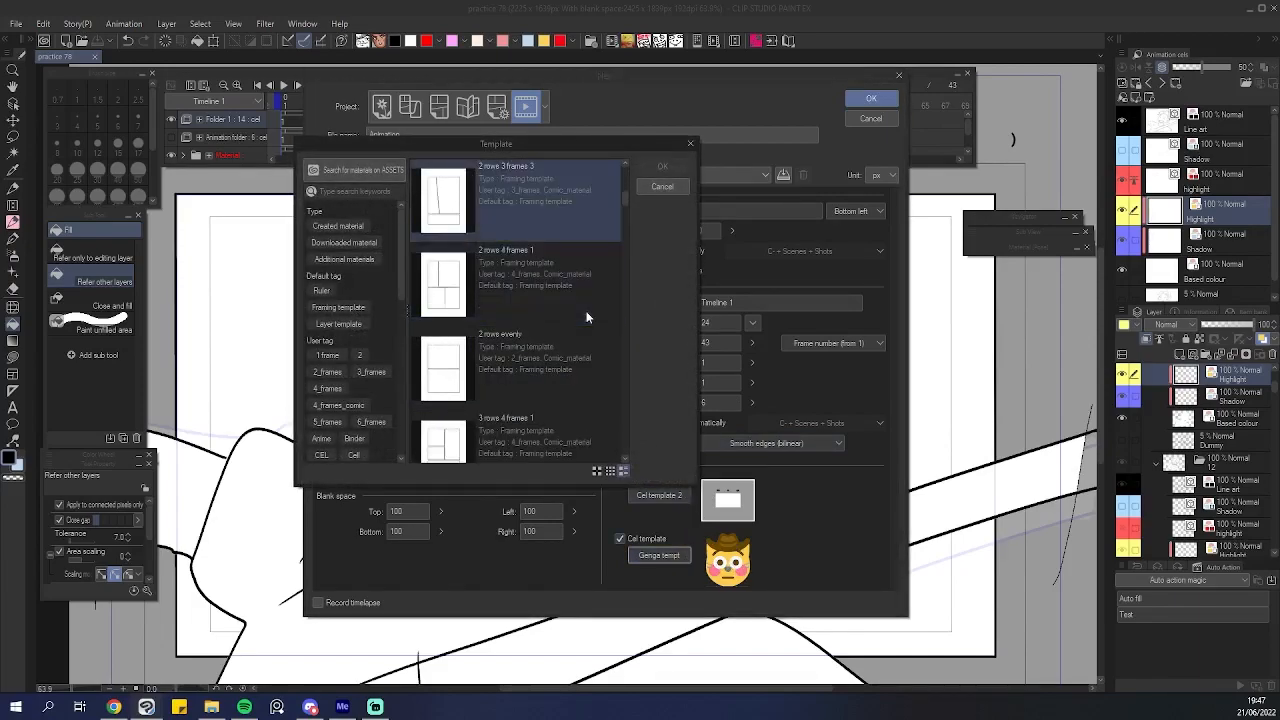
click(338, 226)
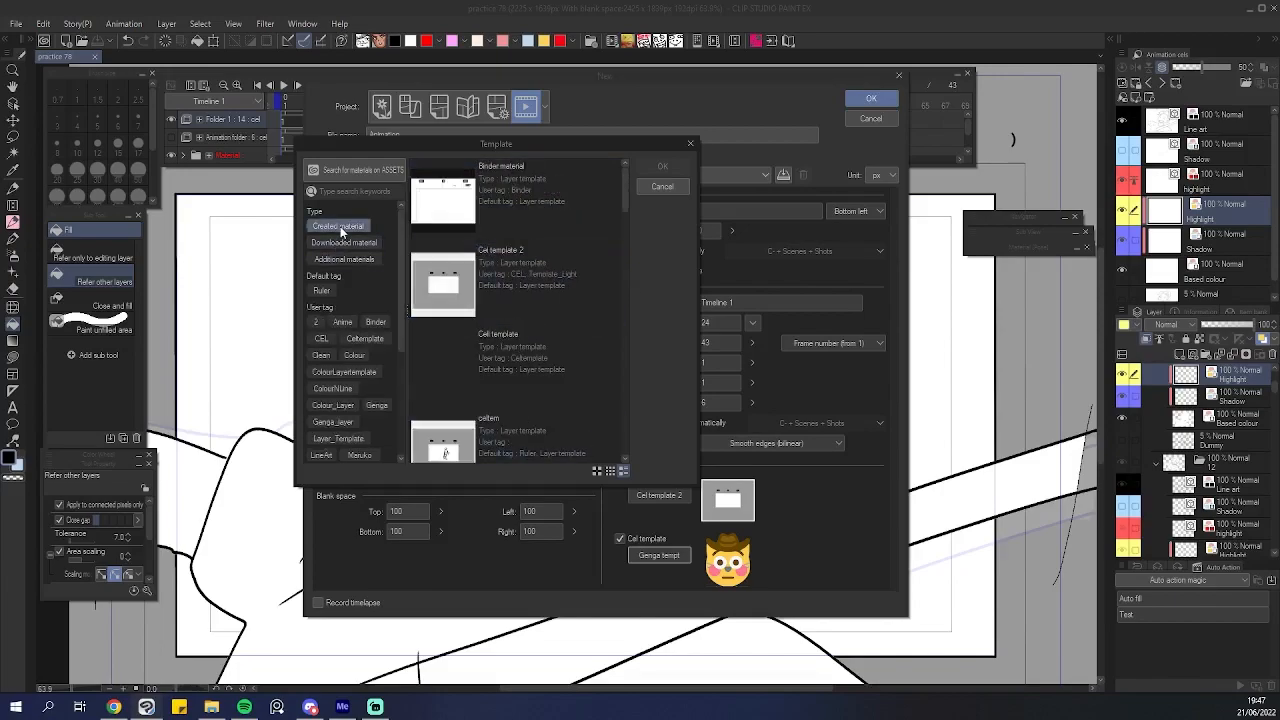
click(663, 188)
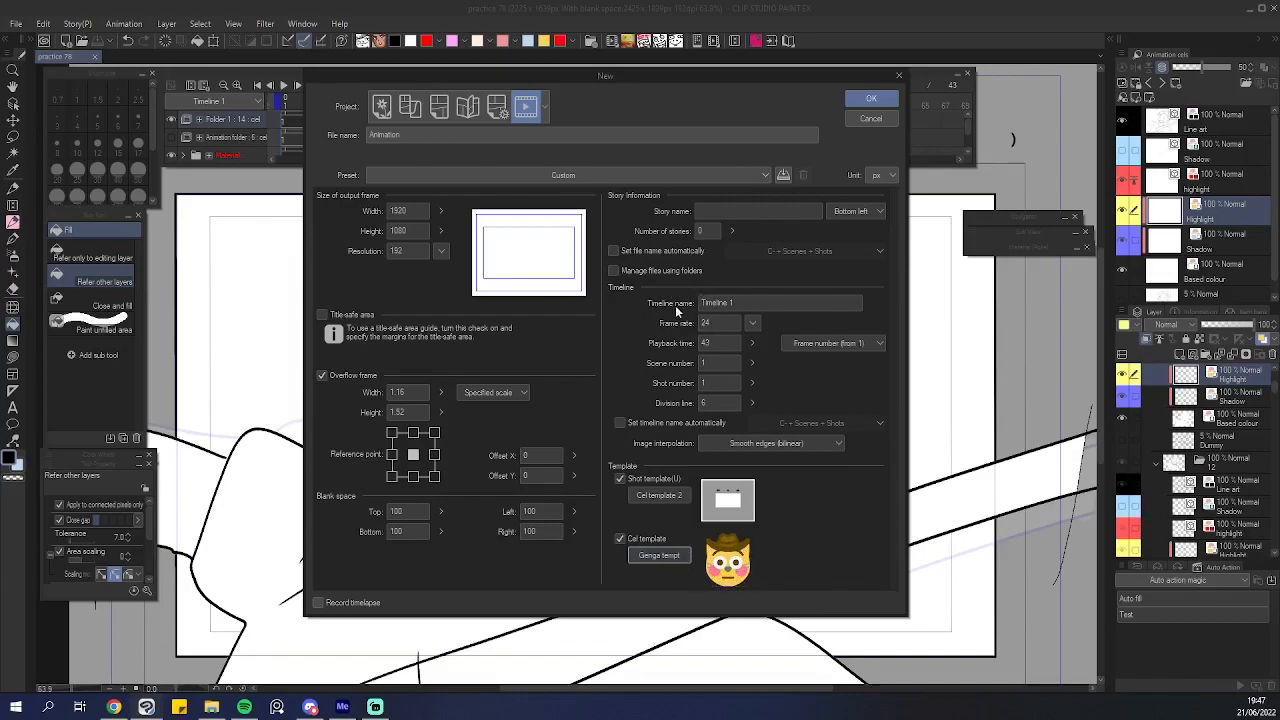
click(872, 97)
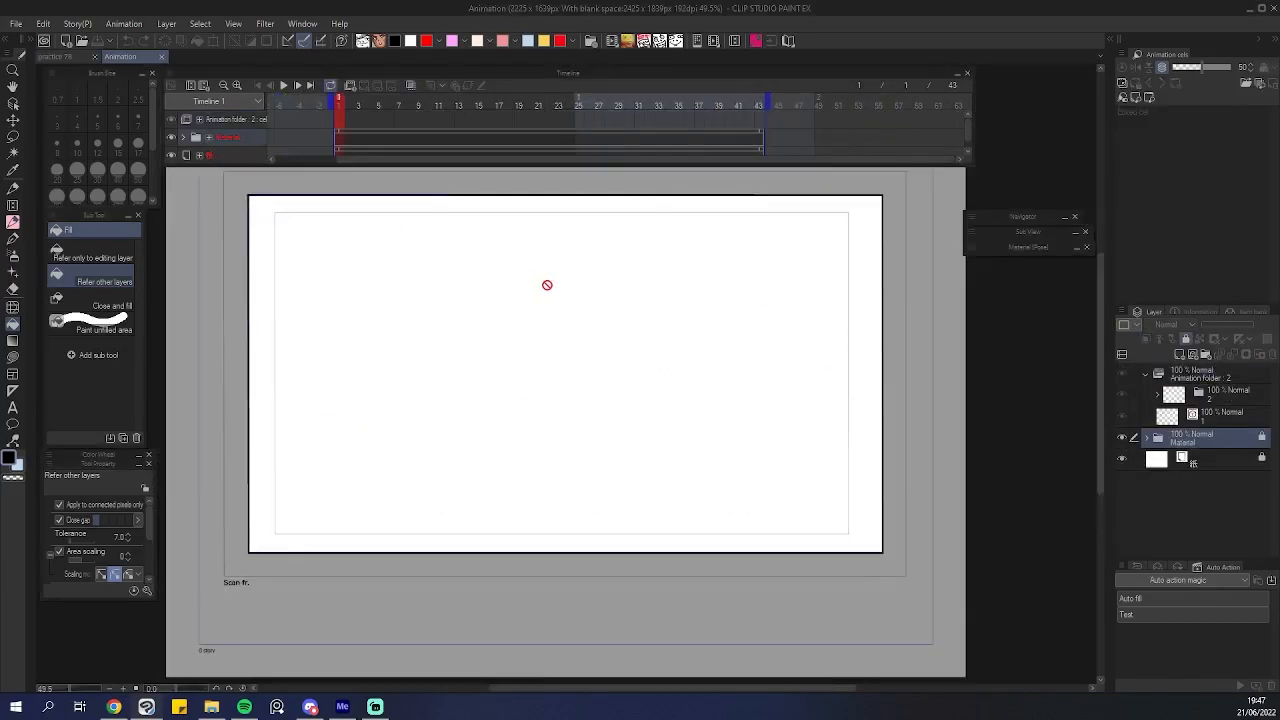
scroll(473, 296, up, 2)
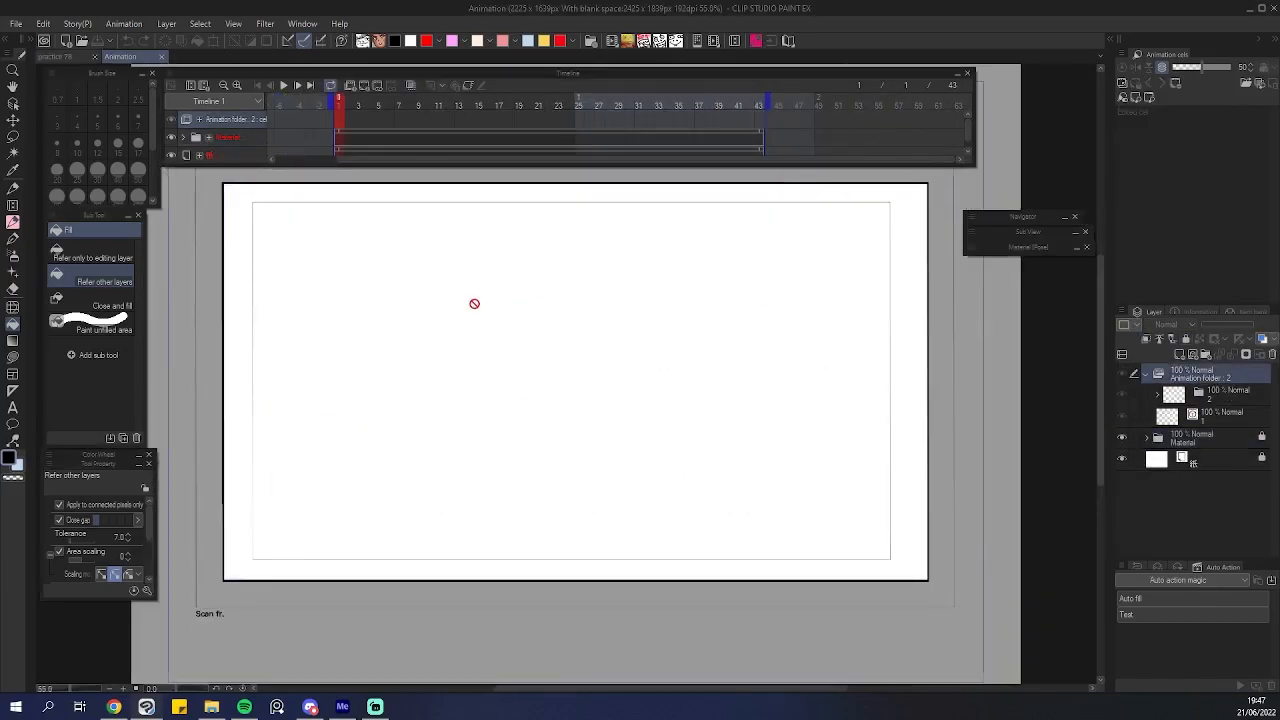
drag(473, 293, 469, 317)
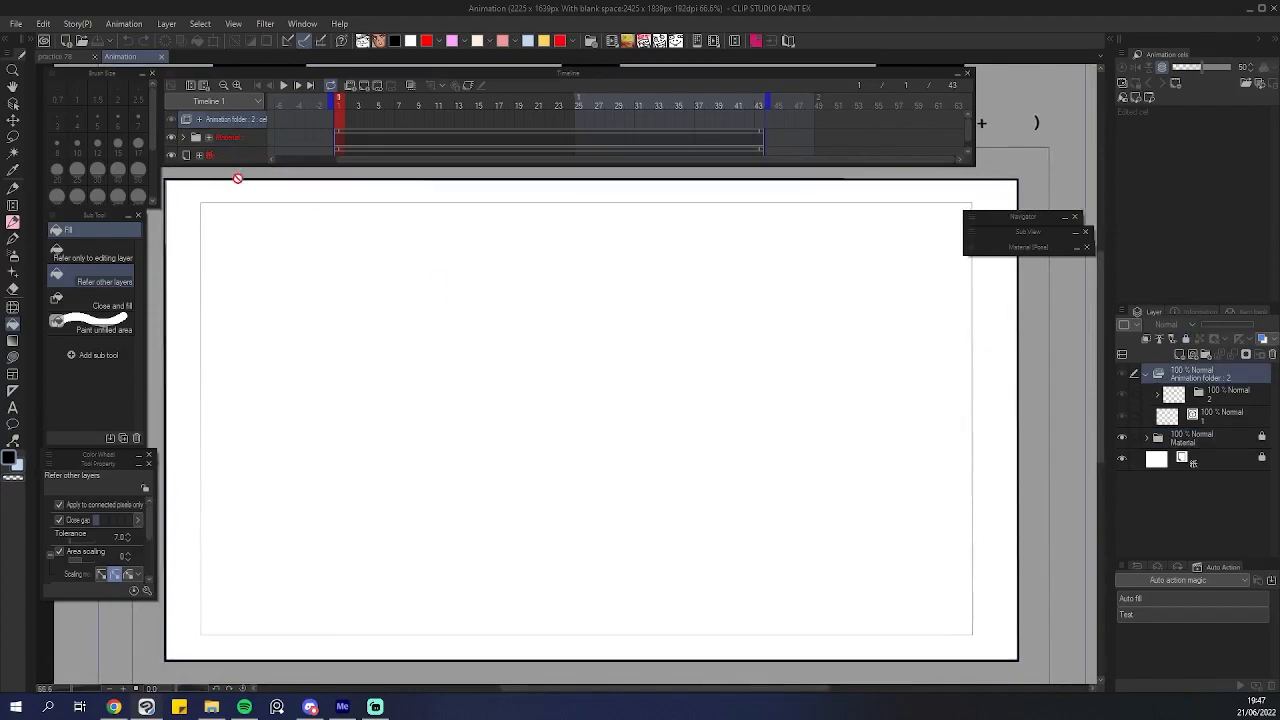
click(76, 20)
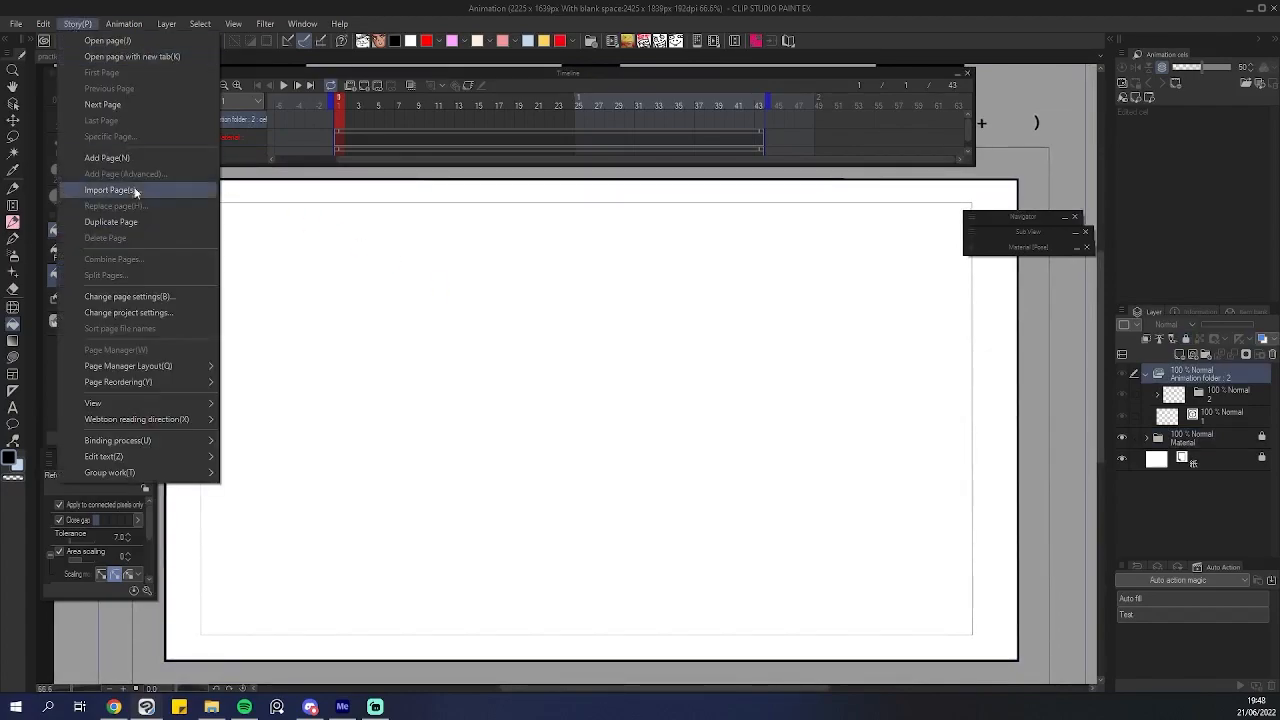
click(70, 14)
click(44, 24)
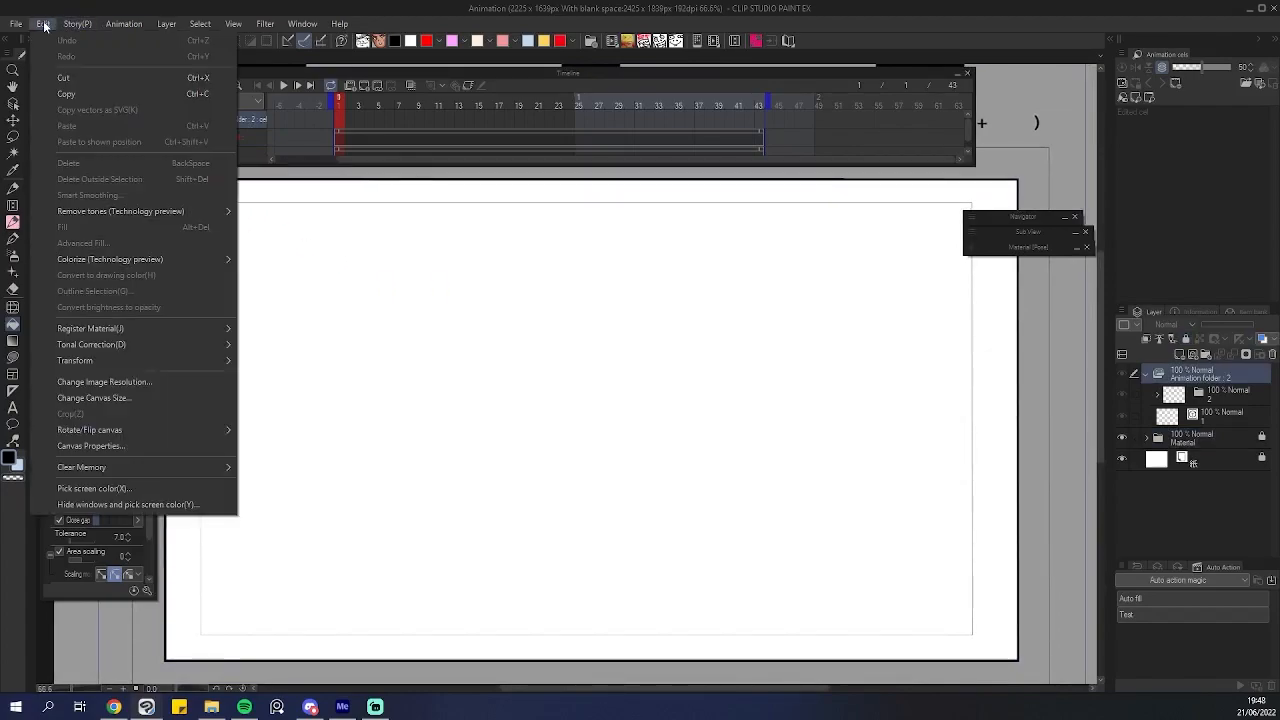
click(78, 24)
click(78, 24)
click(78, 24)
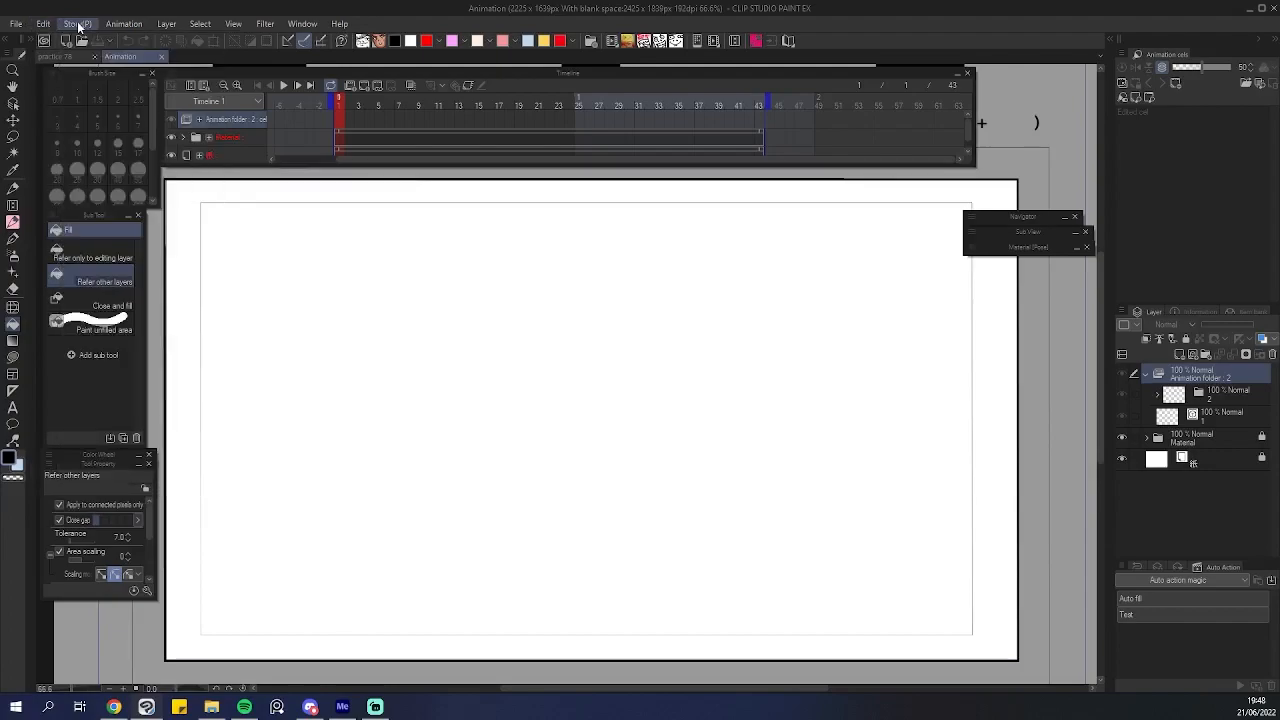
click(1111, 42)
mouse_move(977, 103)
mouse_down()
mouse_move(921, 105)
mouse_move(970, 105)
mouse_move(942, 103)
mouse_move(956, 112)
mouse_up()
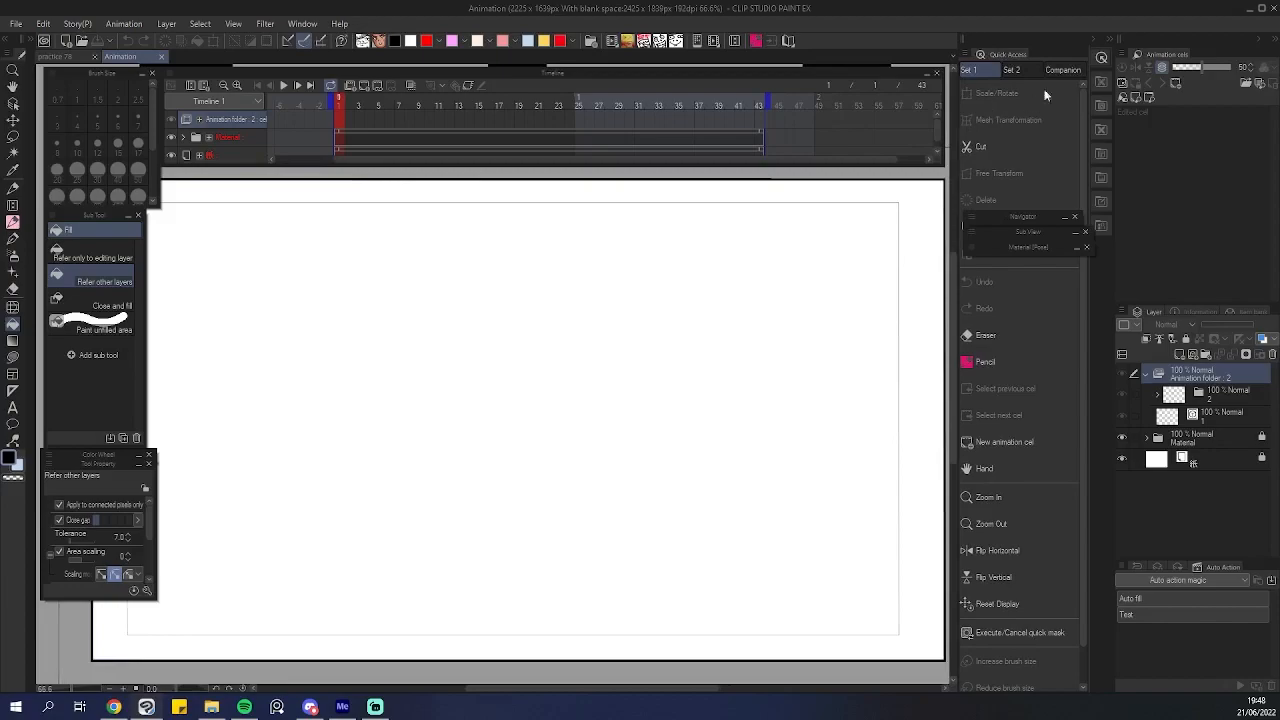
click(1110, 40)
Open and enlarge the Material palette, then browse the Download materials folder.
click(1075, 247)
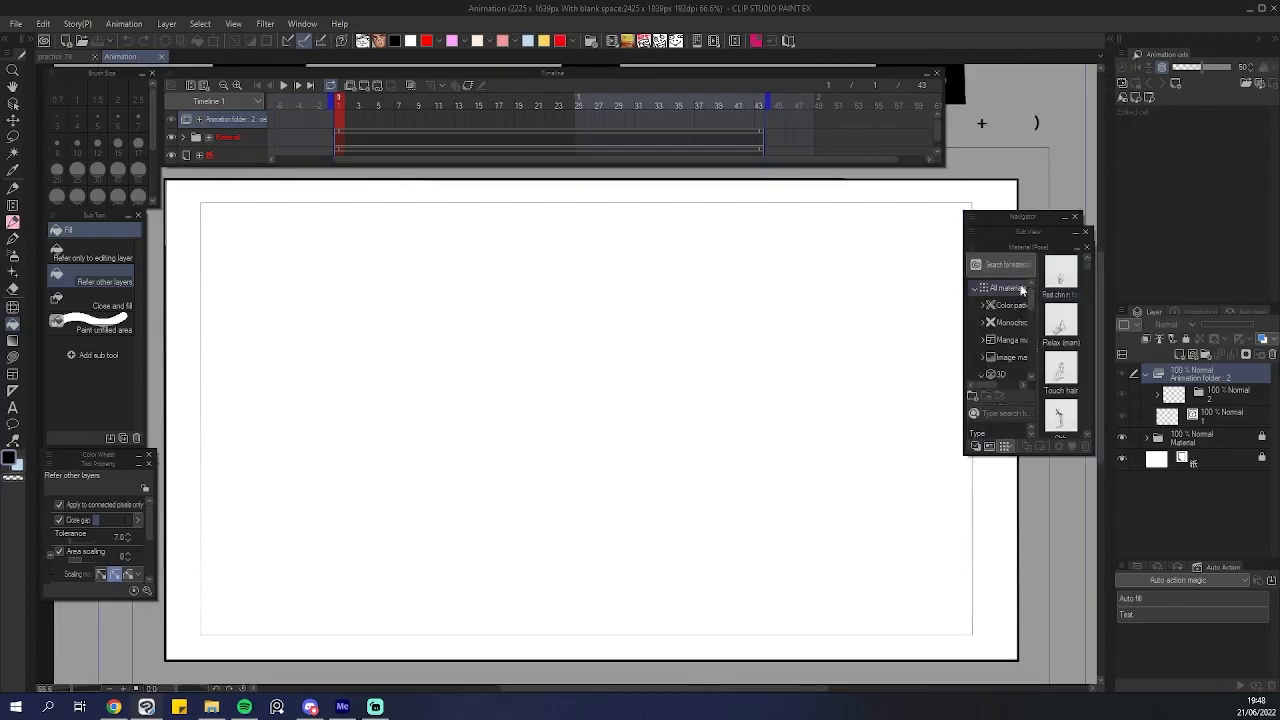
drag(1048, 578, 1048, 626)
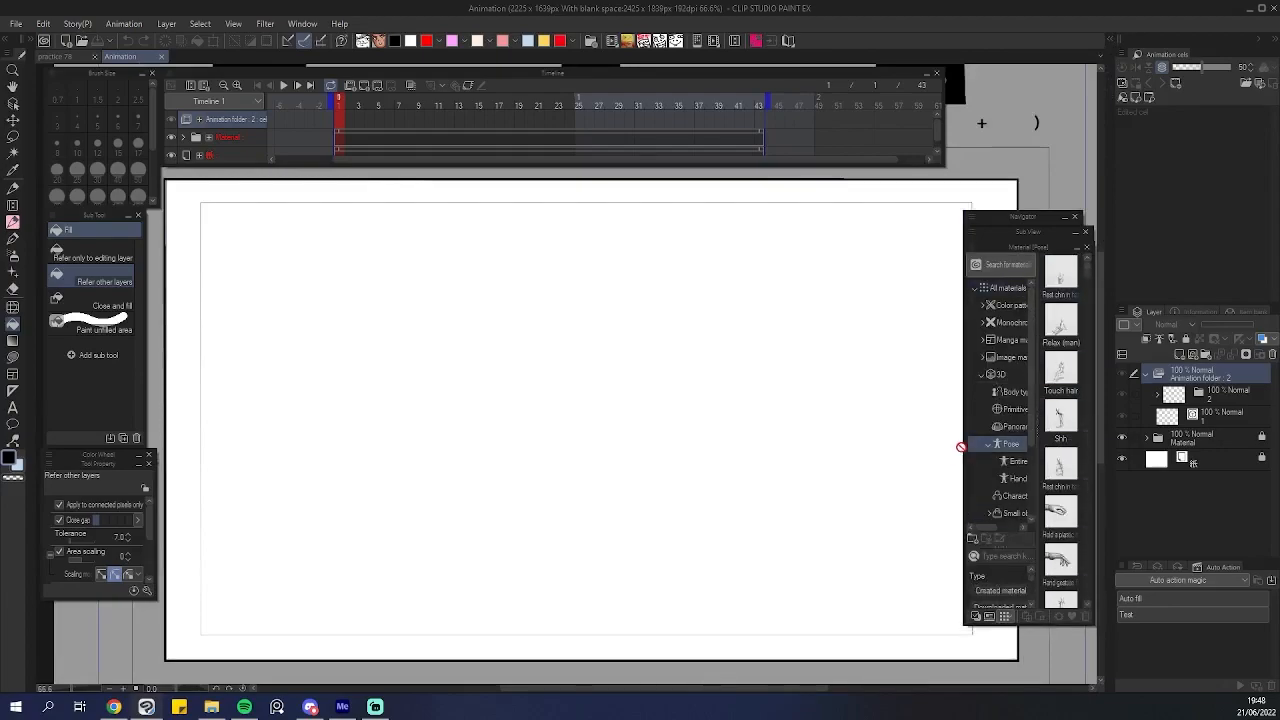
drag(965, 447, 760, 447)
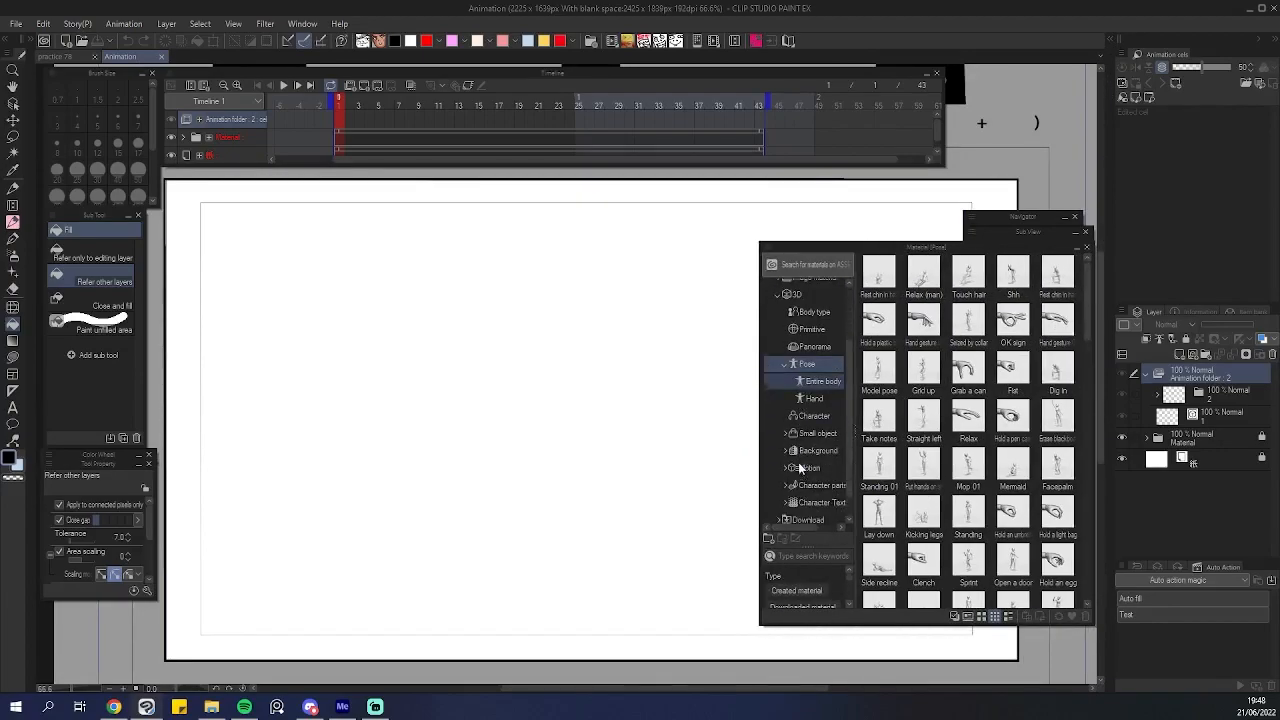
click(777, 375)
click(797, 395)
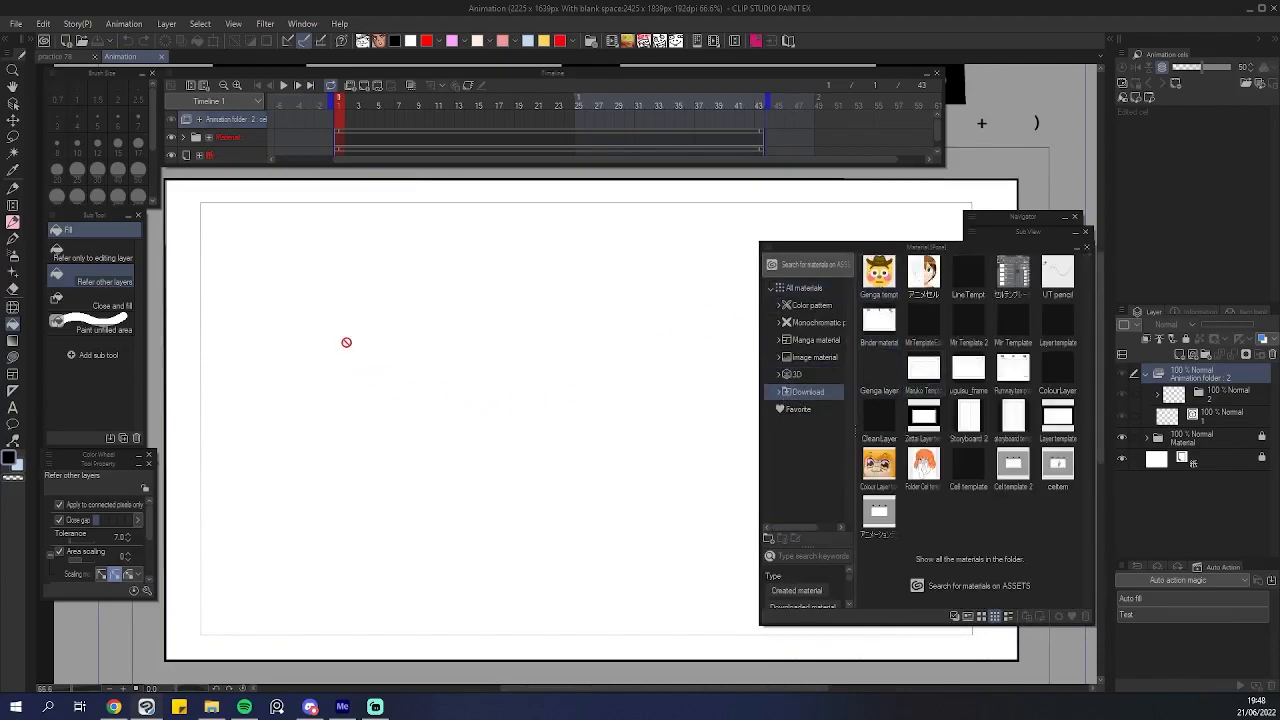
Review the project's cel template choices among downloaded materials in the project settings.
click(78, 24)
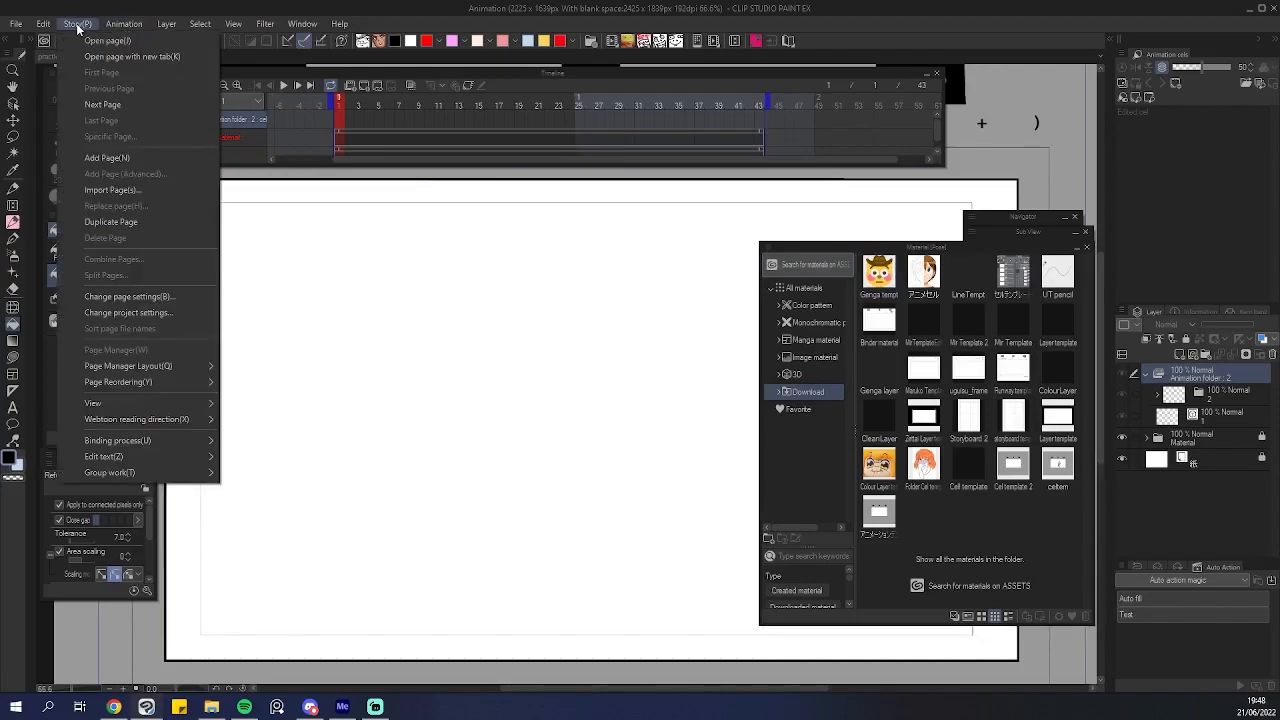
click(137, 311)
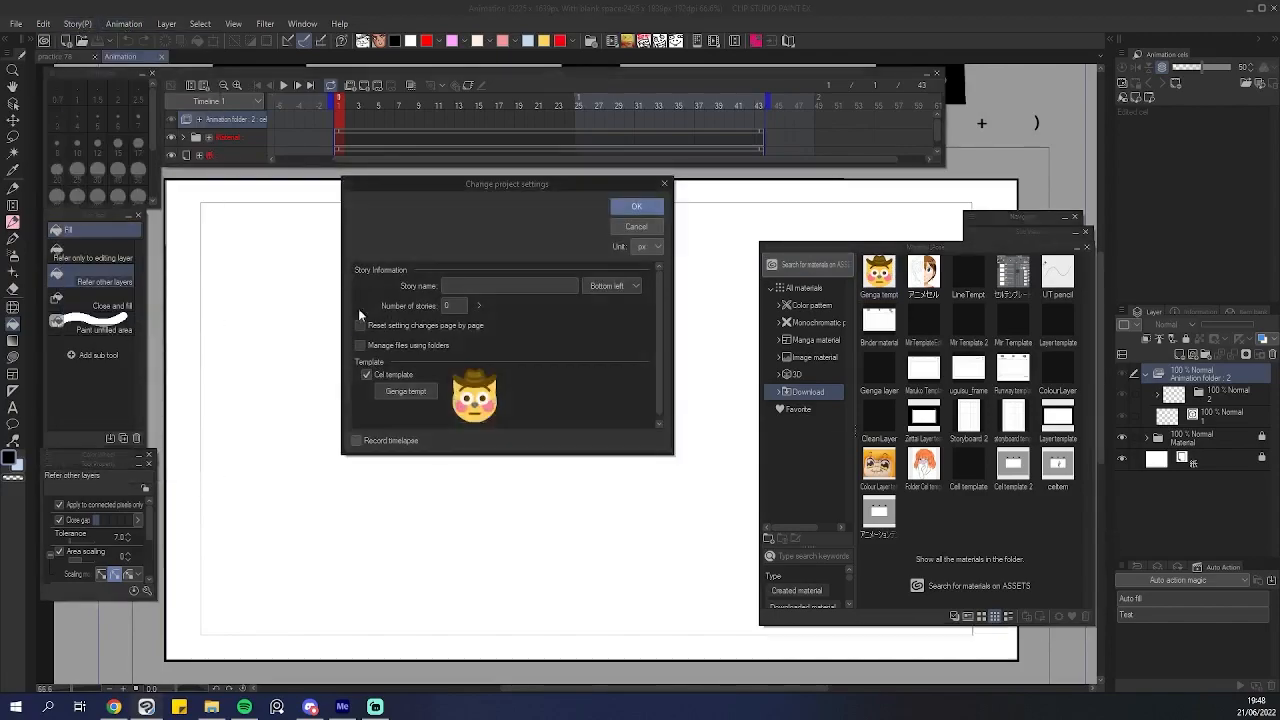
click(405, 392)
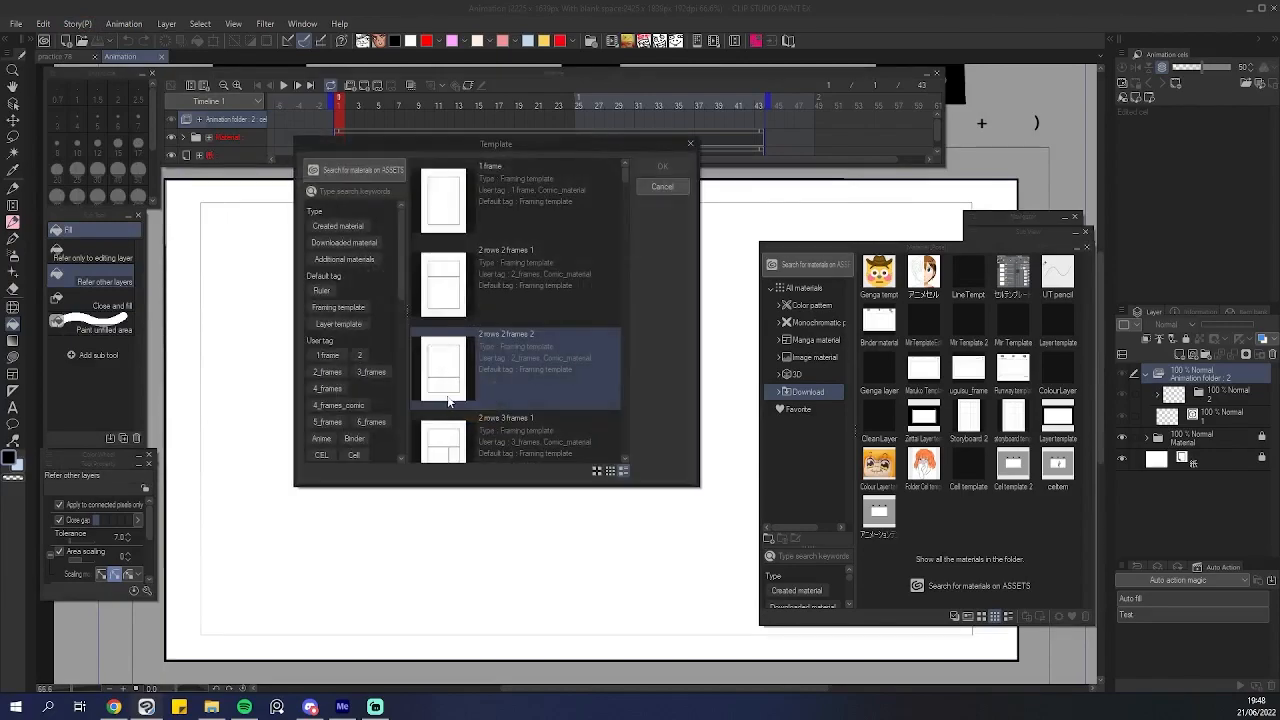
click(374, 243)
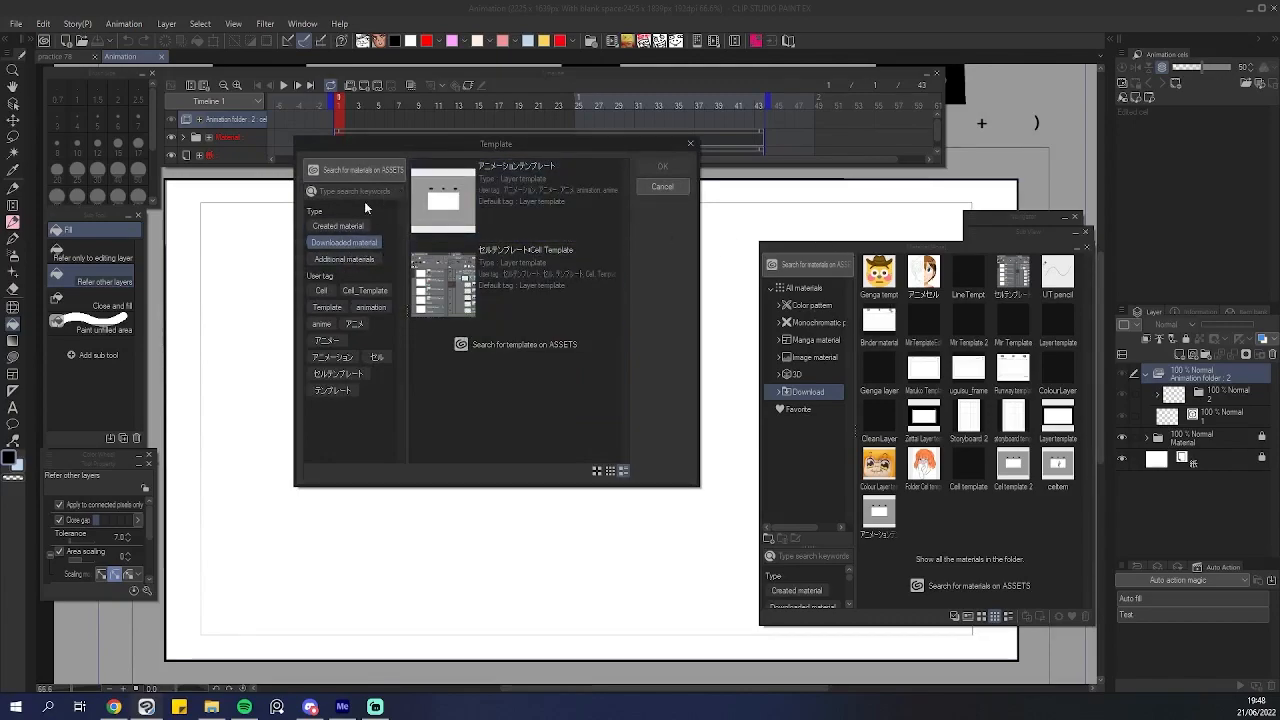
click(662, 186)
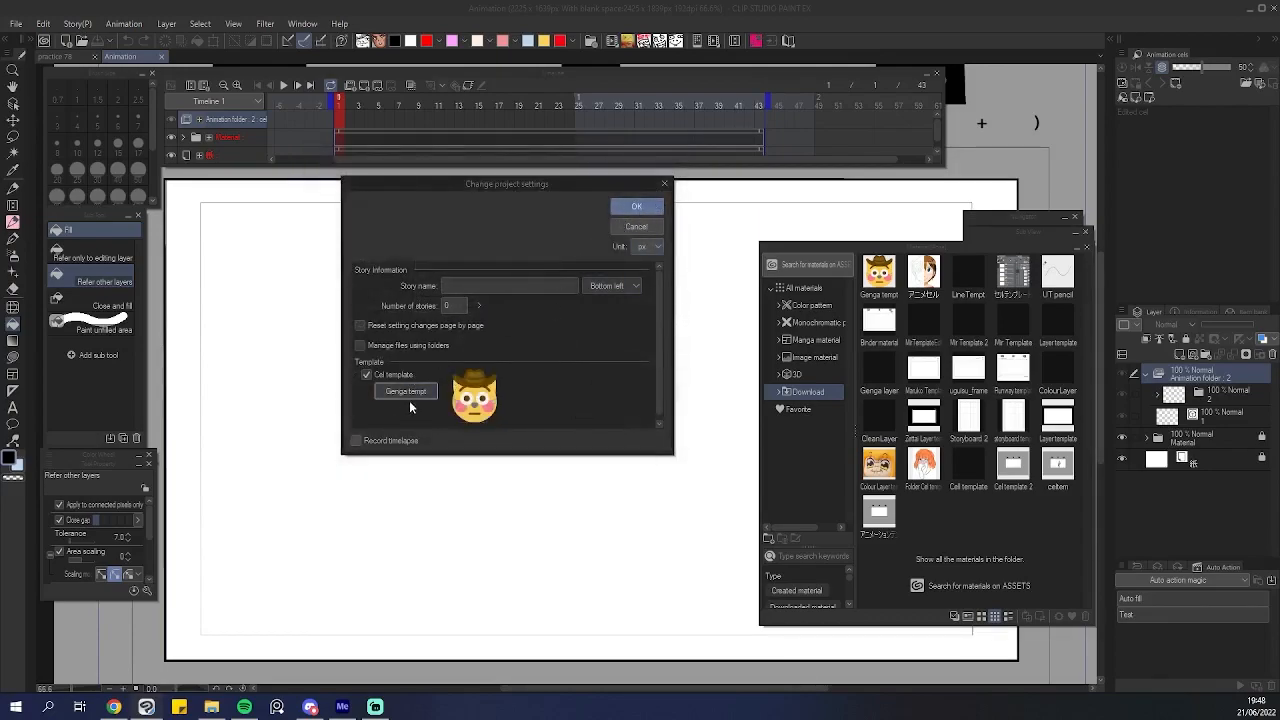
click(632, 226)
Collapse the Material palette and delete both cels inside the new animation folder.
click(1075, 250)
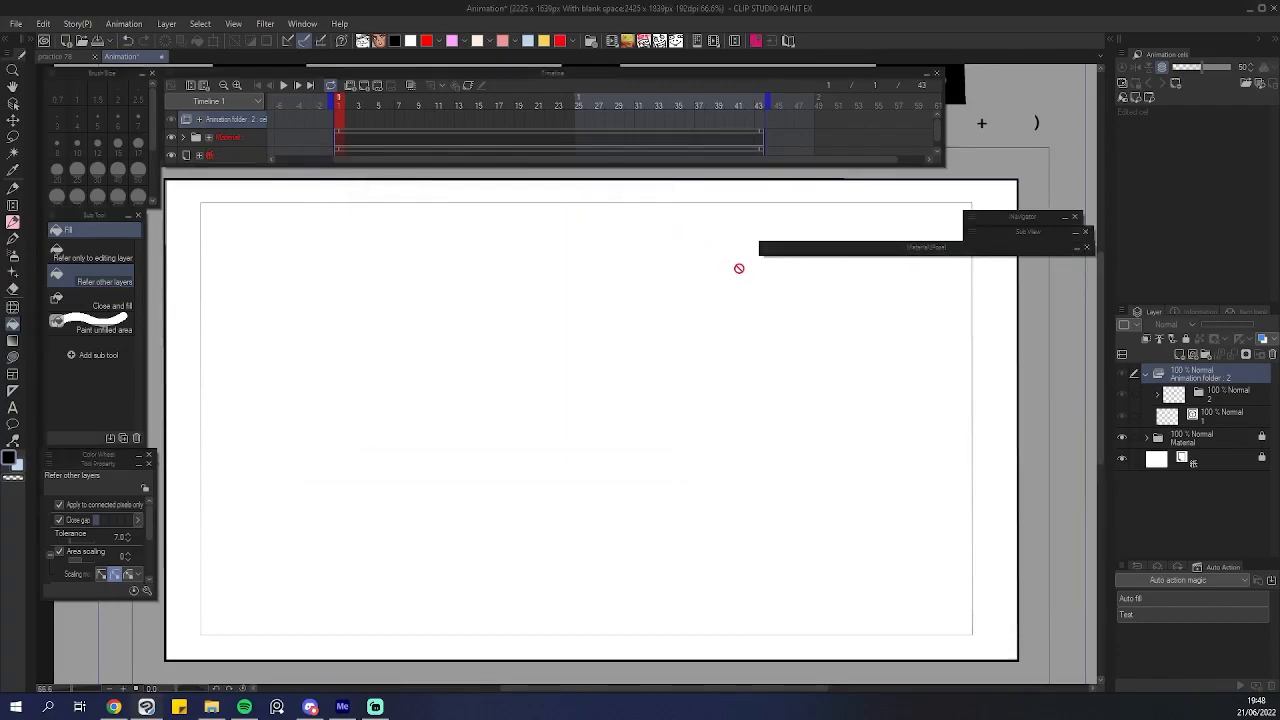
drag(761, 250, 963, 251)
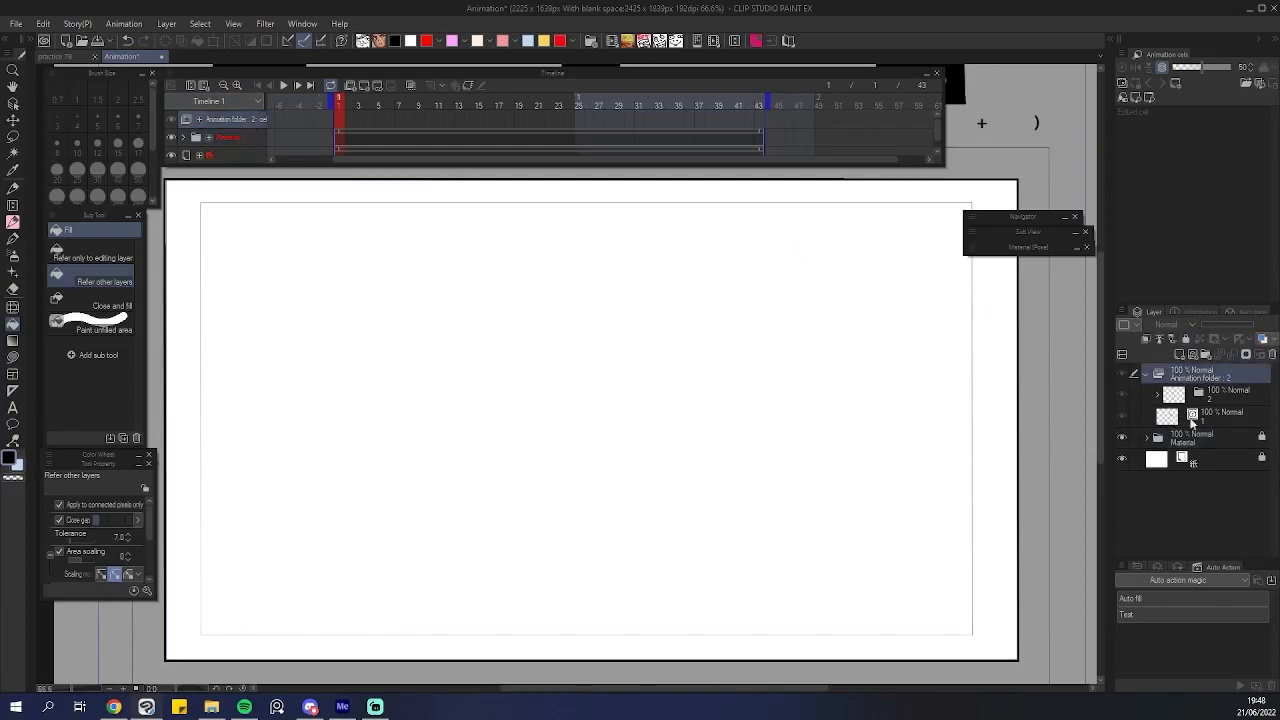
click(1222, 420)
click(1222, 395)
click(1265, 356)
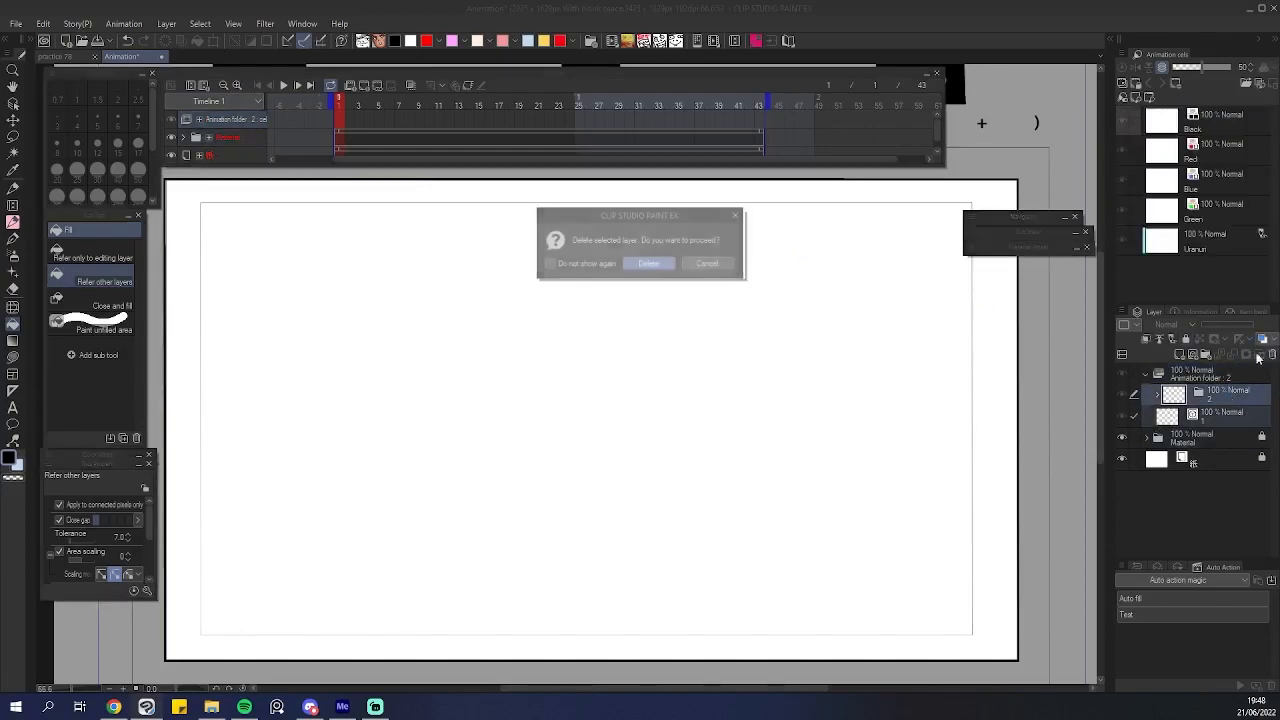
key(Return)
click(239, 121)
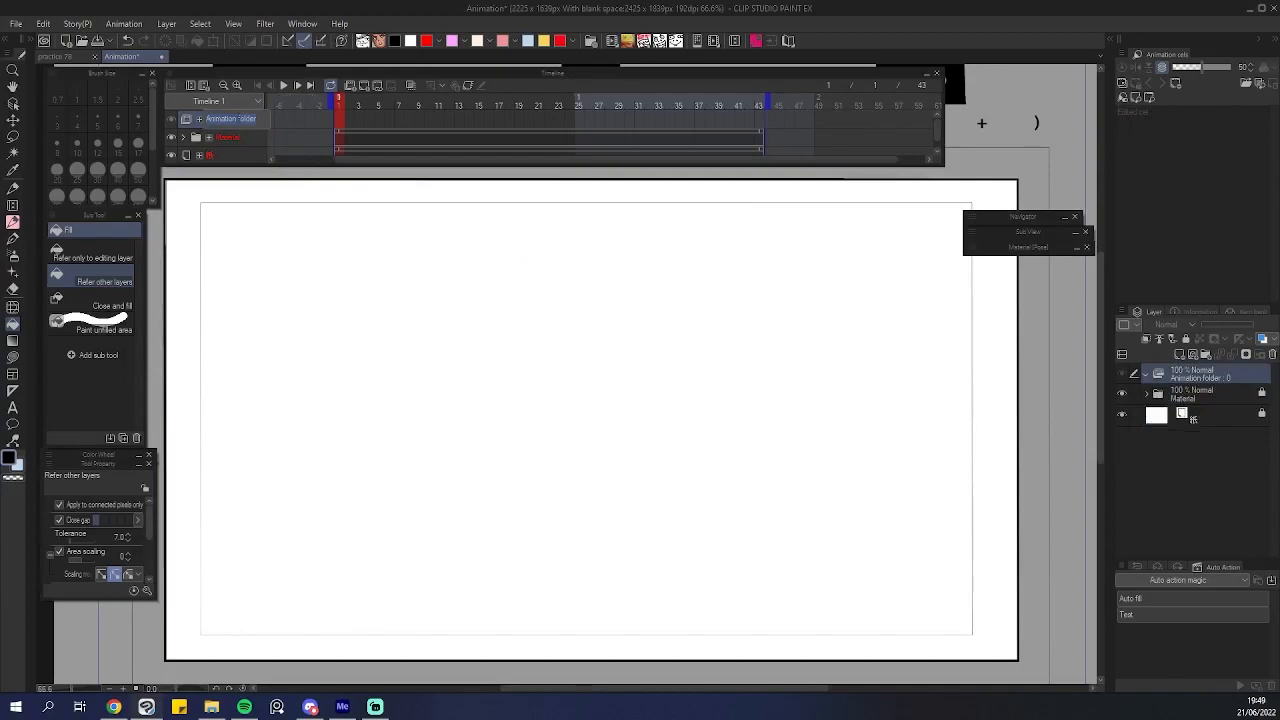
Rename the animation folder to A and add a new cel to it.
text(A)
key(Return)
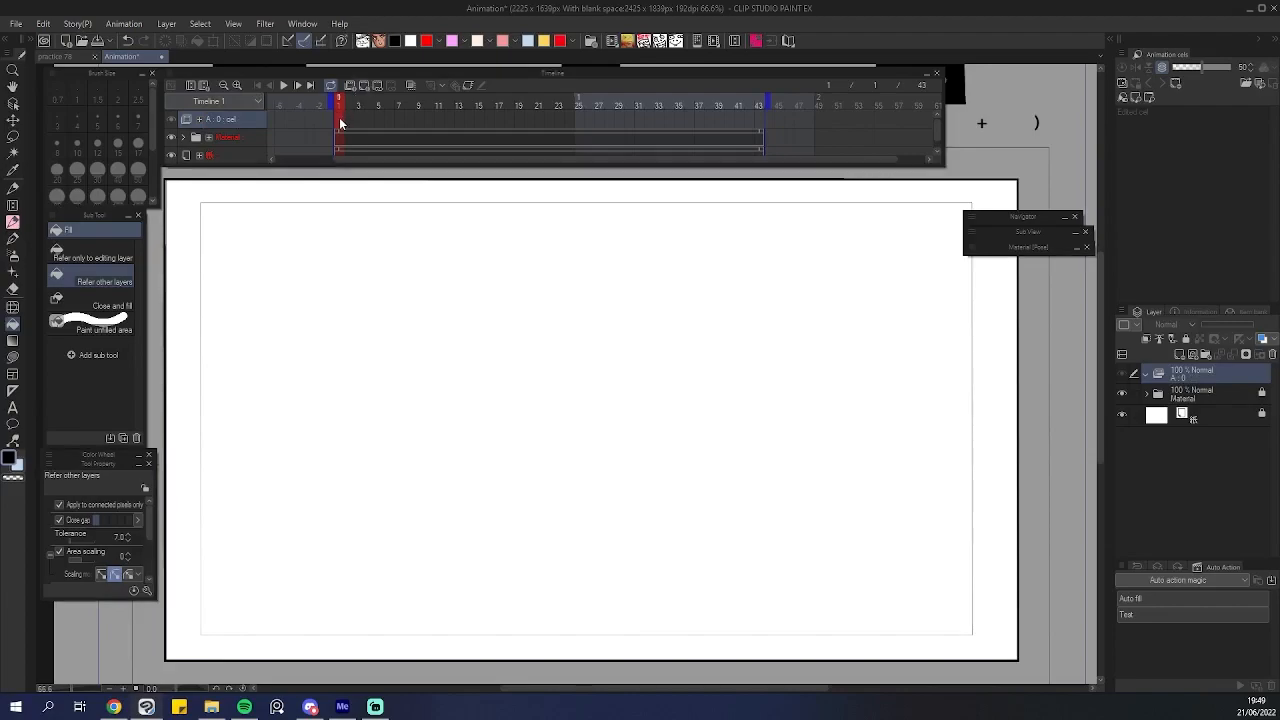
key(alt+n)
Float the Animation cels palette and place it, resized, beside the canvas.
drag(1167, 55, 790, 292)
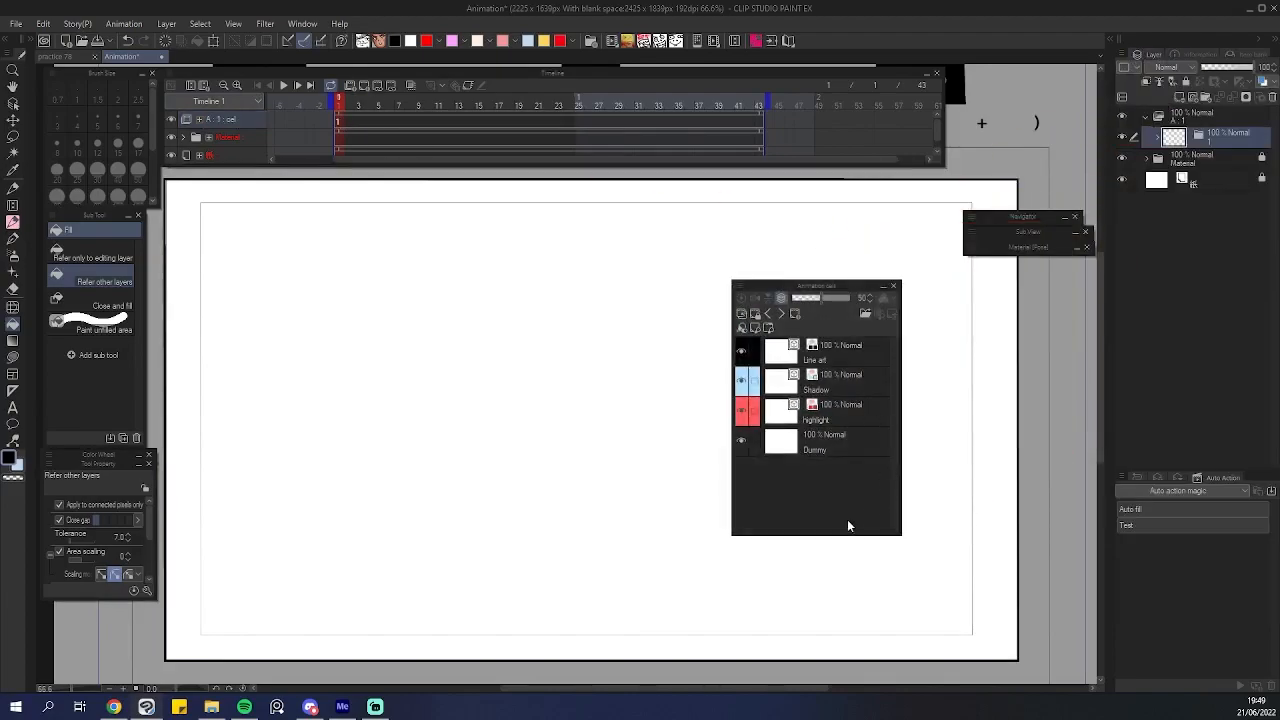
drag(846, 531, 846, 451)
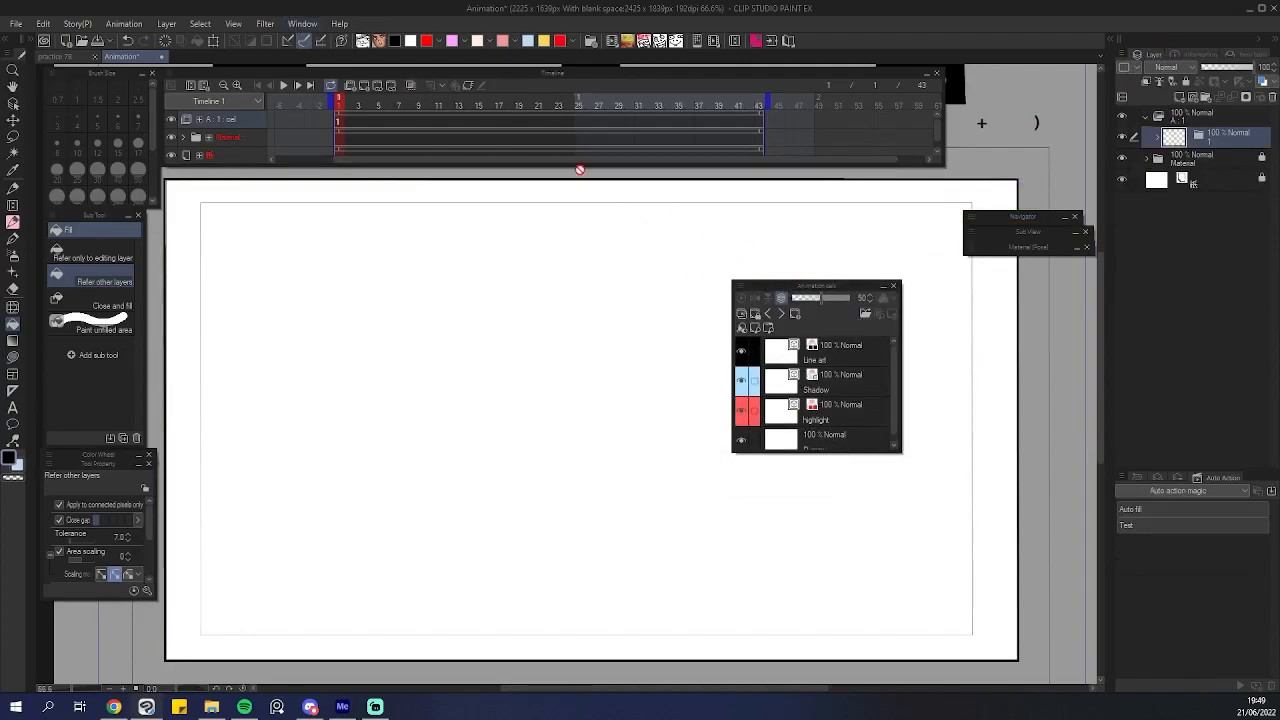
click(300, 24)
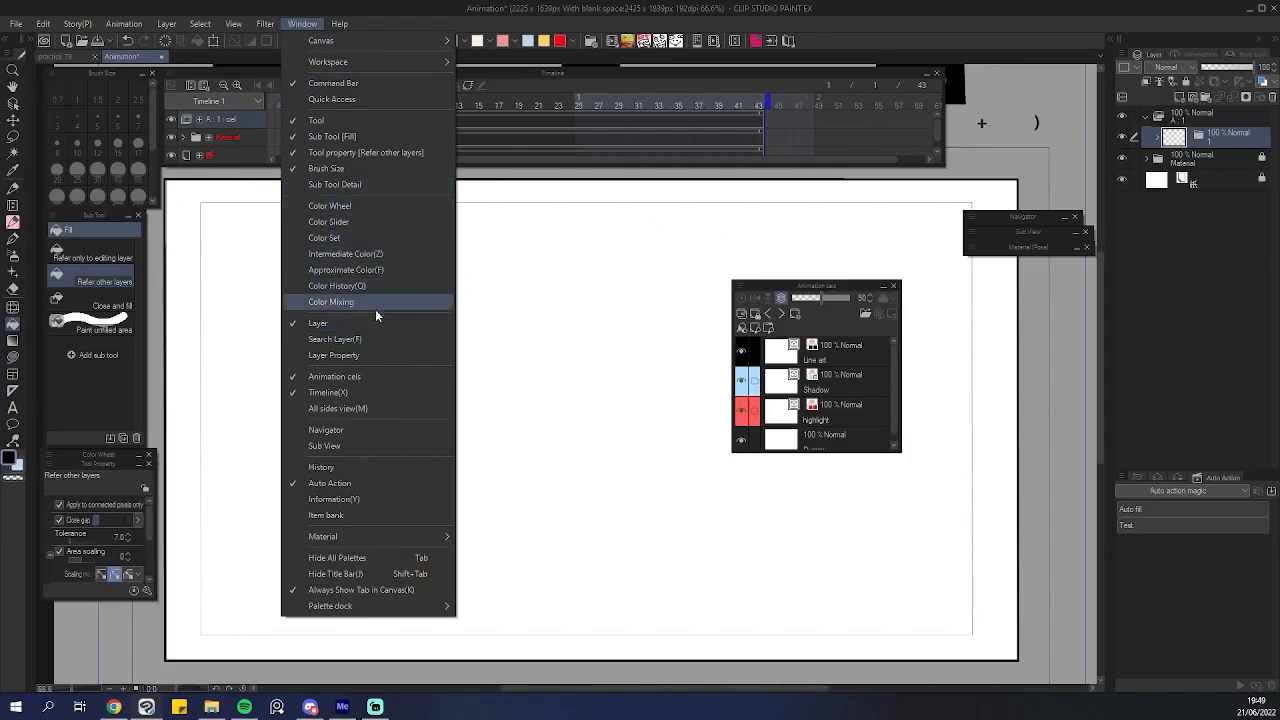
click(347, 377)
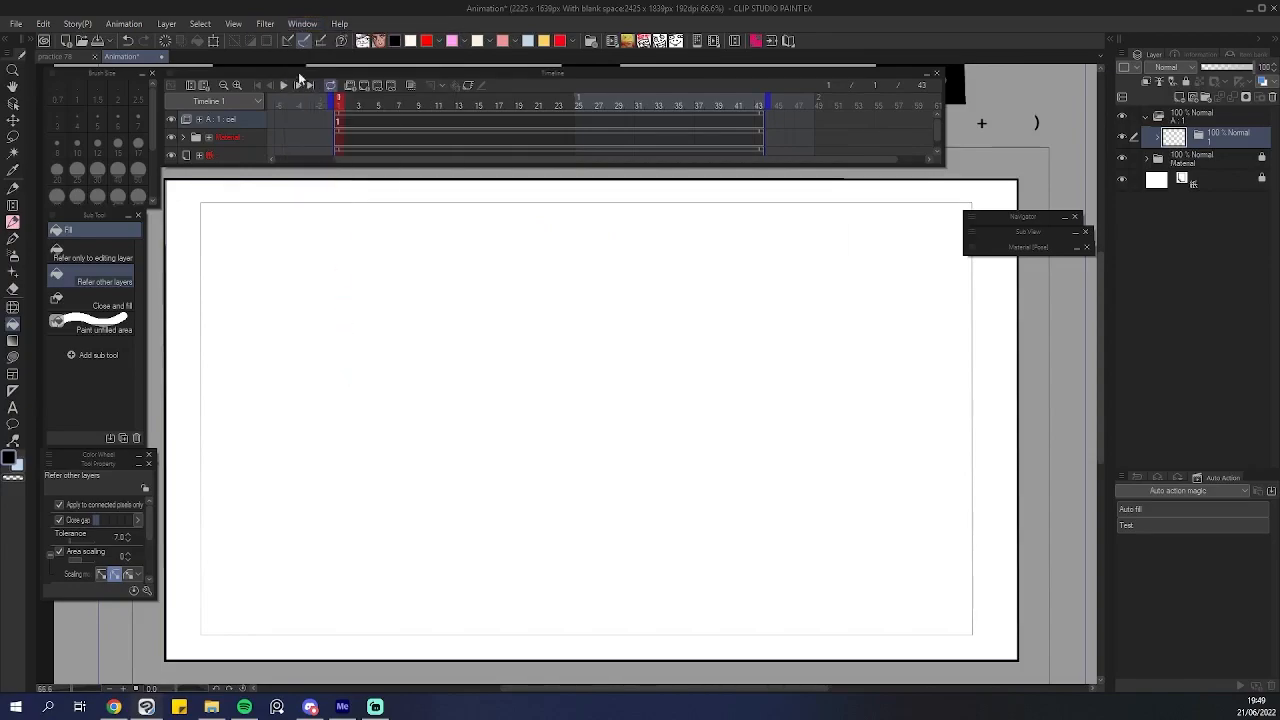
click(303, 24)
click(347, 376)
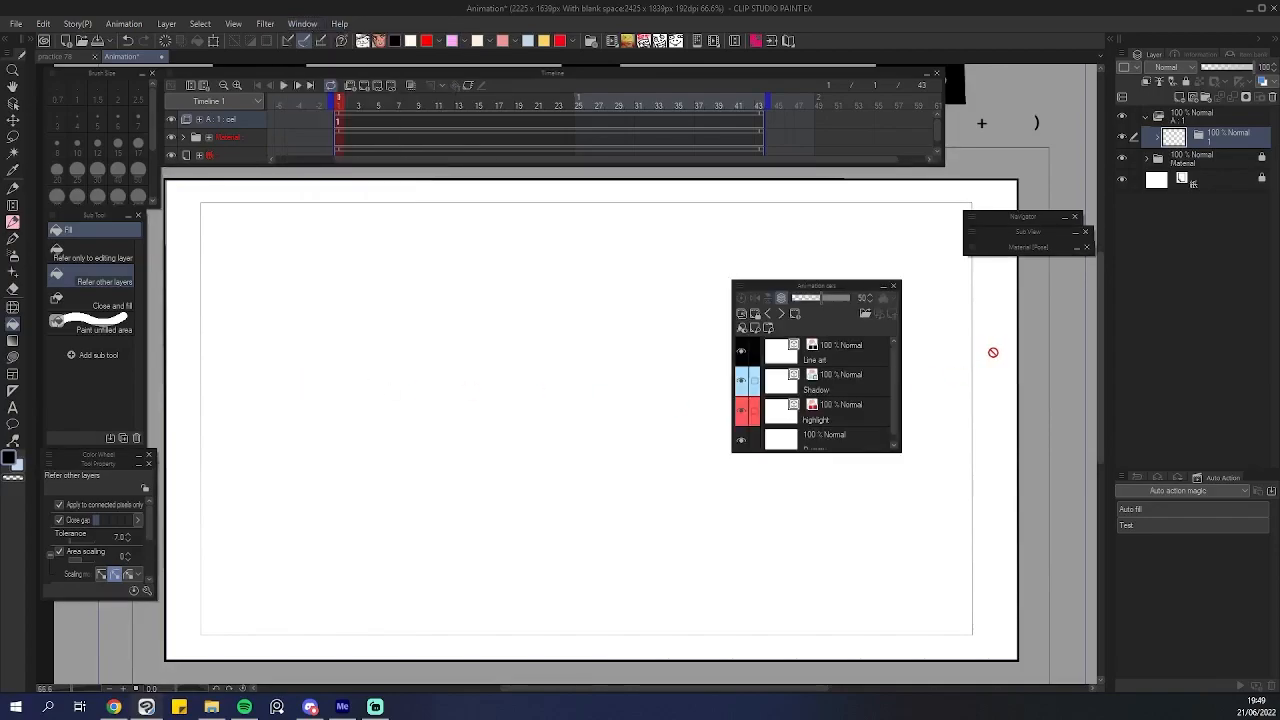
drag(900, 452, 939, 481)
drag(853, 291, 998, 284)
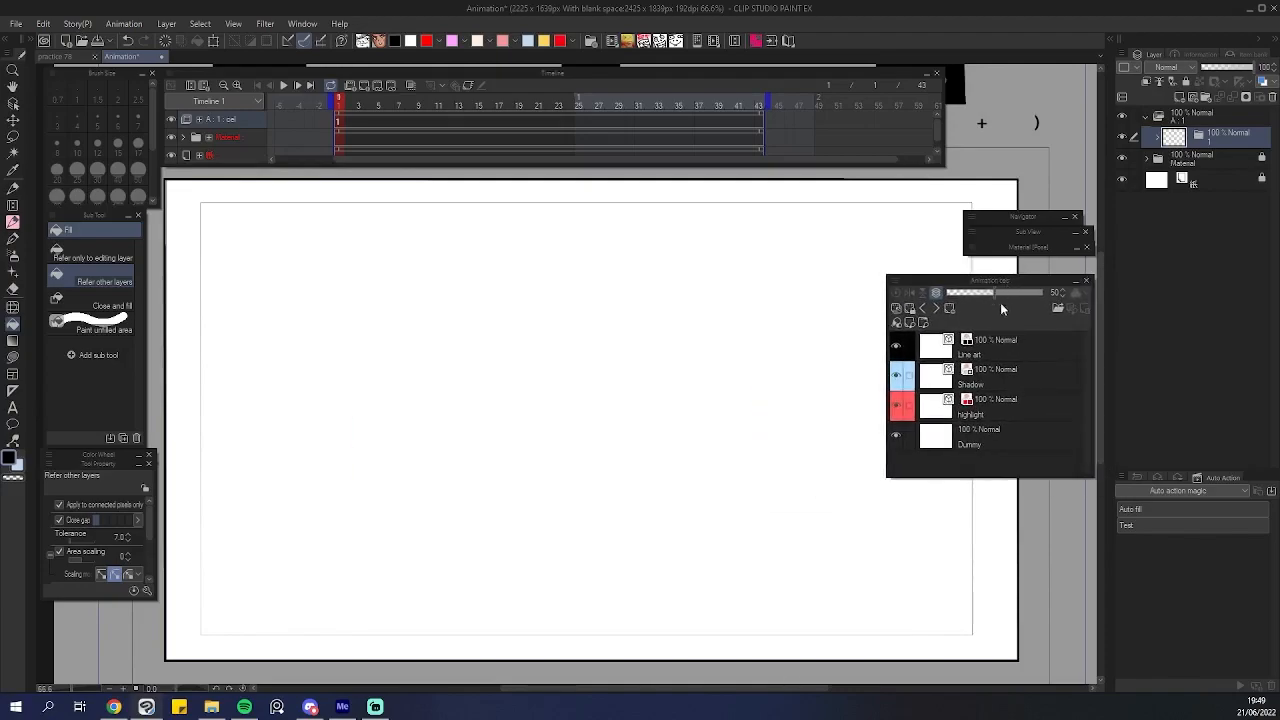
Select each layer of the new cel in turn in the Animation cels palette.
click(986, 358)
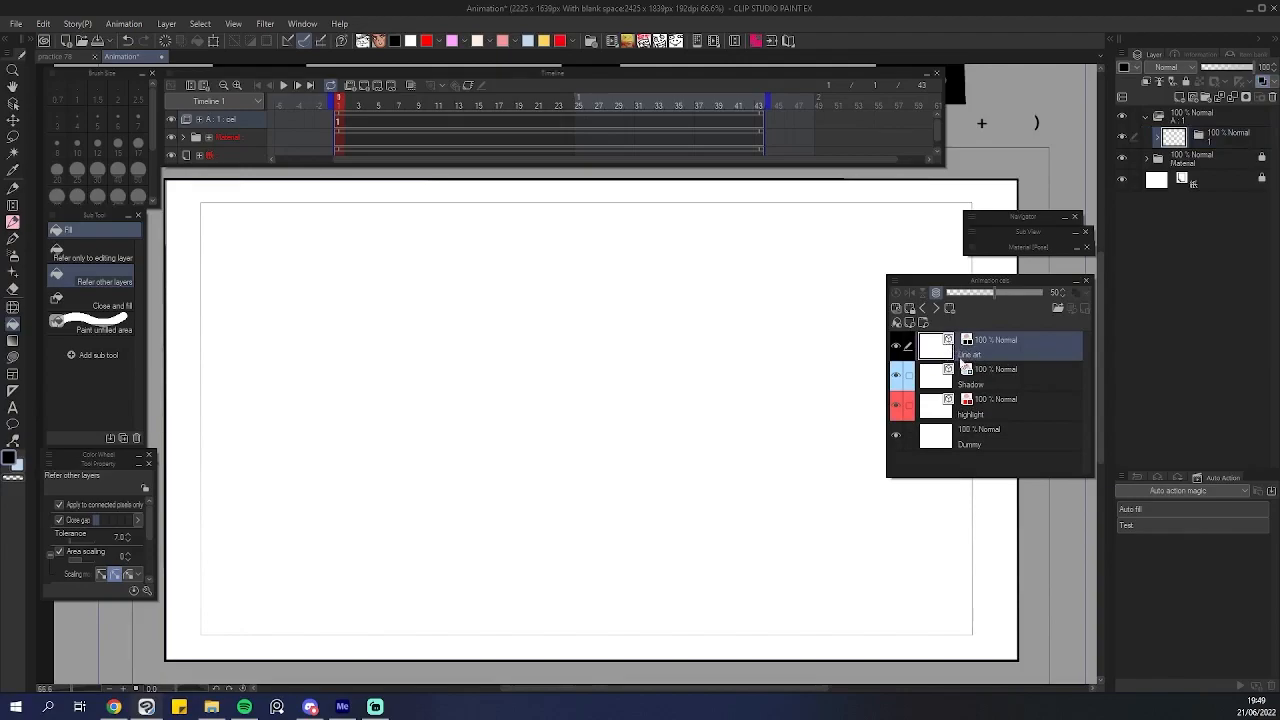
click(983, 378)
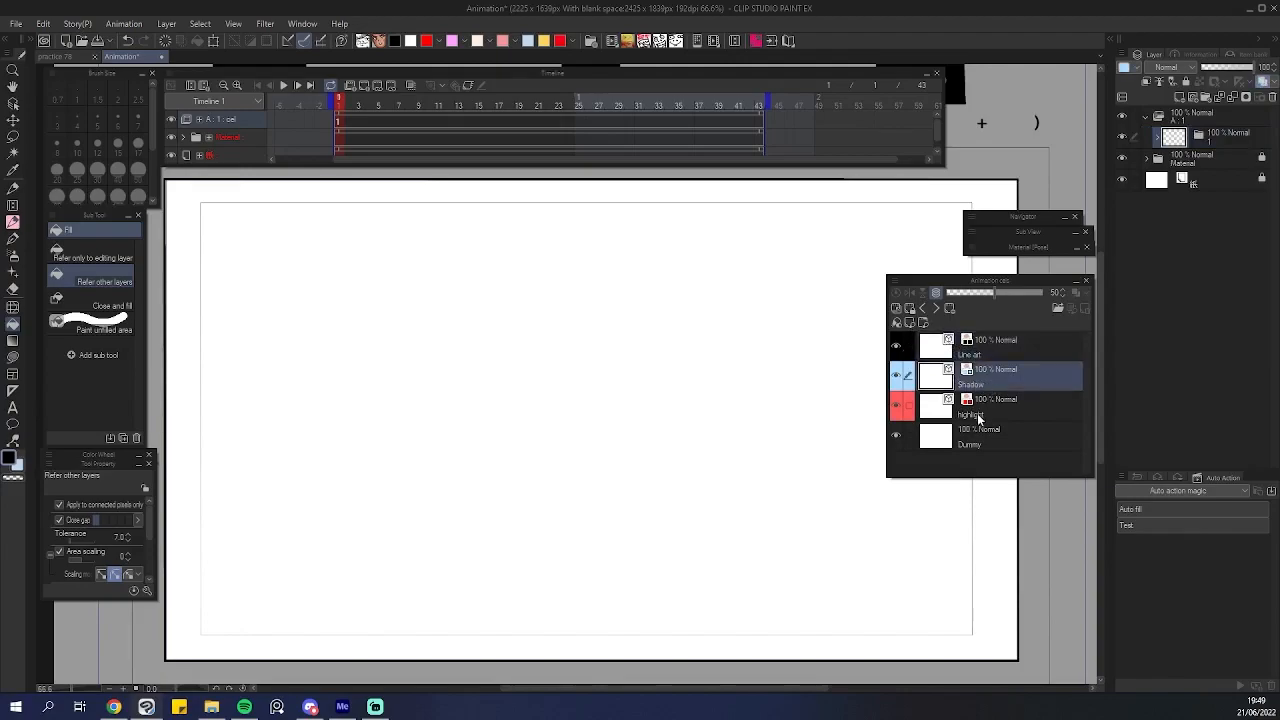
click(977, 413)
click(975, 446)
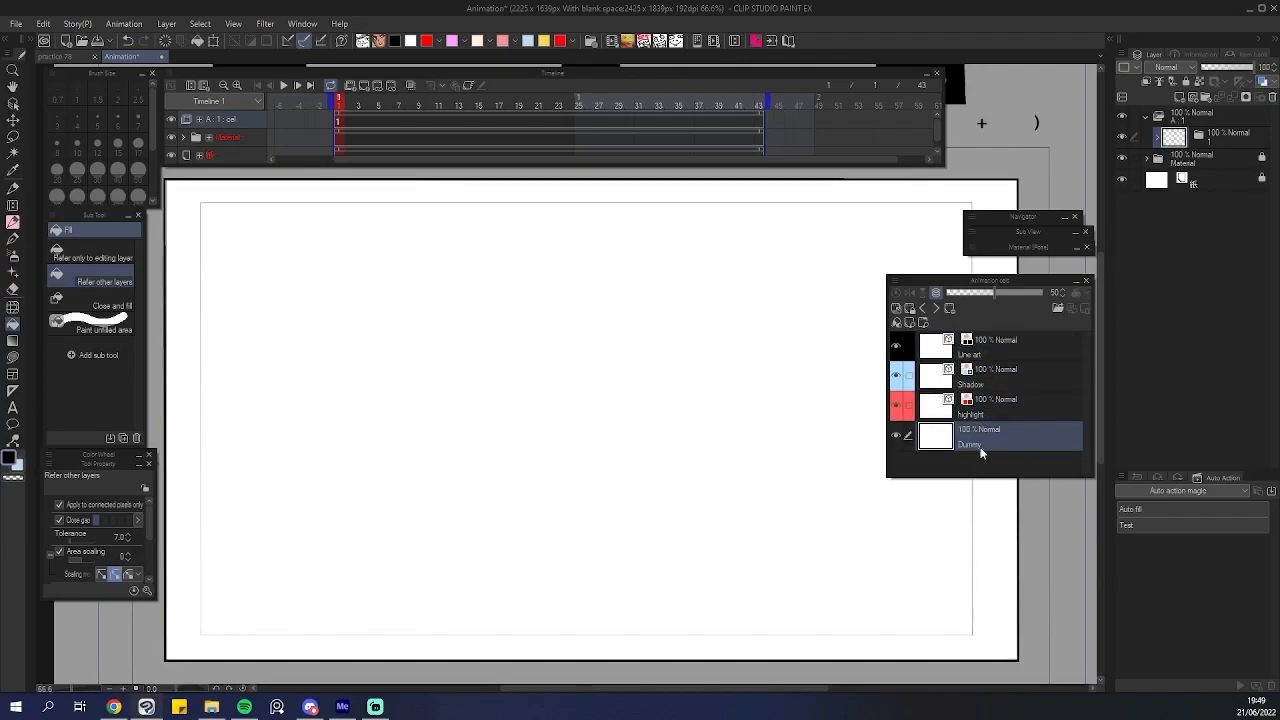
click(985, 368)
click(994, 412)
click(989, 358)
click(993, 437)
click(993, 370)
click(990, 350)
shift+click(1008, 429)
click(995, 356)
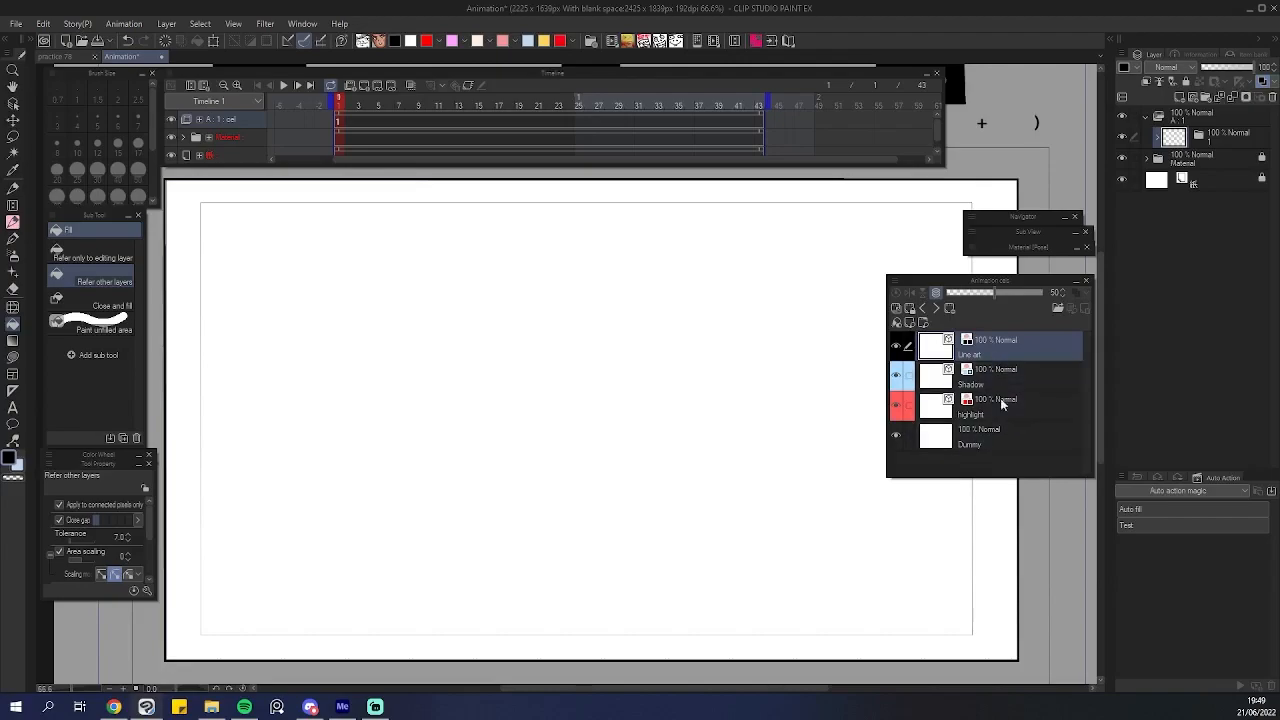
click(995, 375)
click(1000, 435)
click(995, 350)
shift+click(1005, 427)
click(1004, 425)
click(1003, 375)
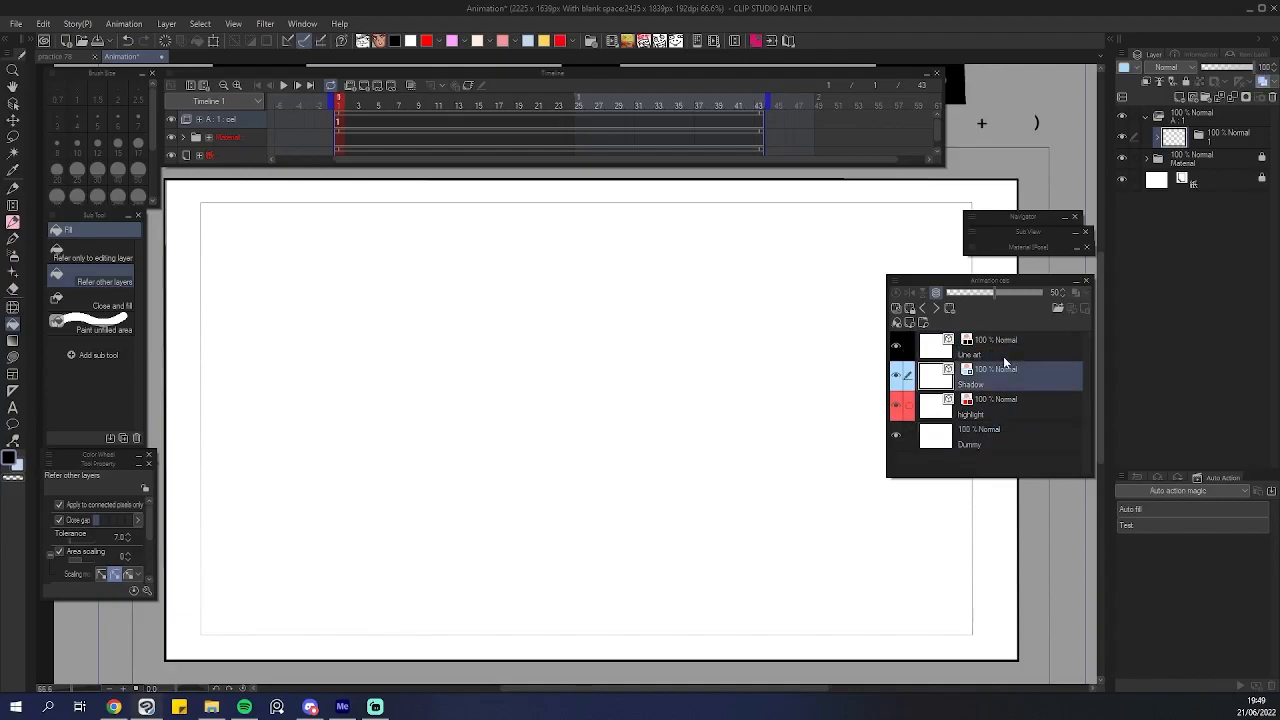
click(1003, 354)
Sketch a rough circle for a head on the Dummy layer with the Pencil tool.
scroll(700, 352, up, 1)
scroll(703, 352, down, 2)
drag(713, 353, 674, 350)
scroll(663, 354, up, 1)
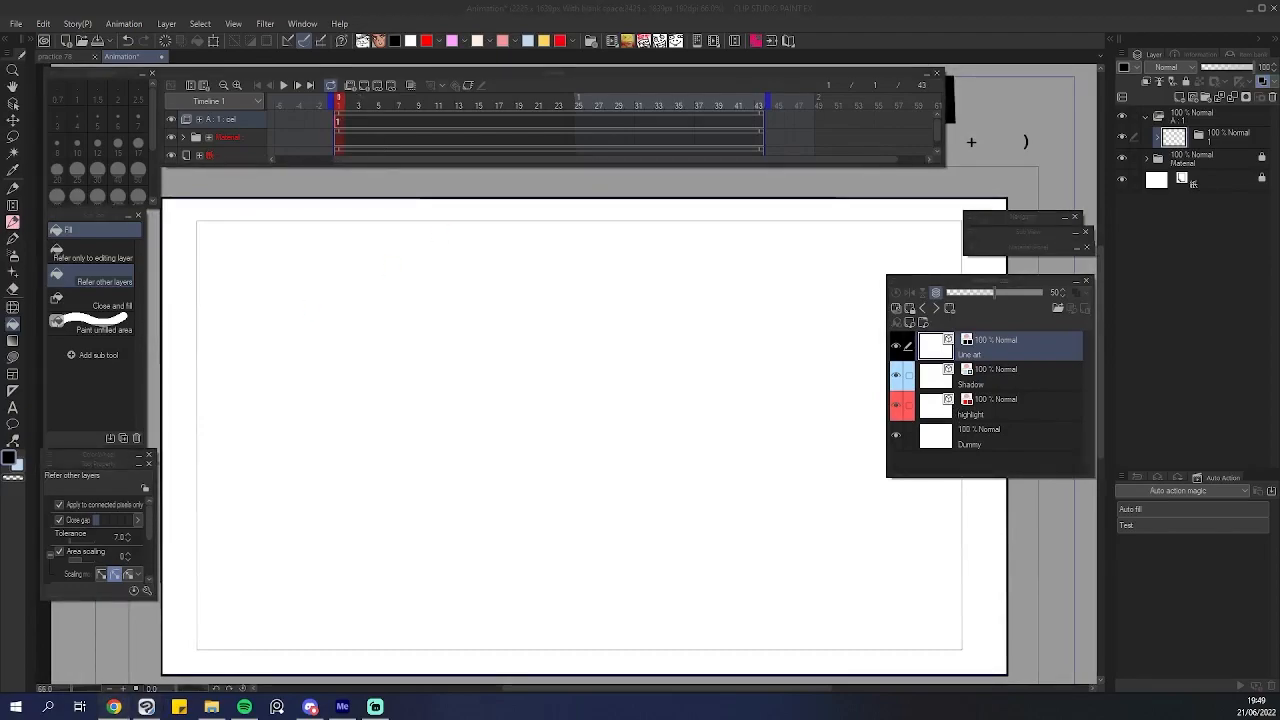
click(632, 6)
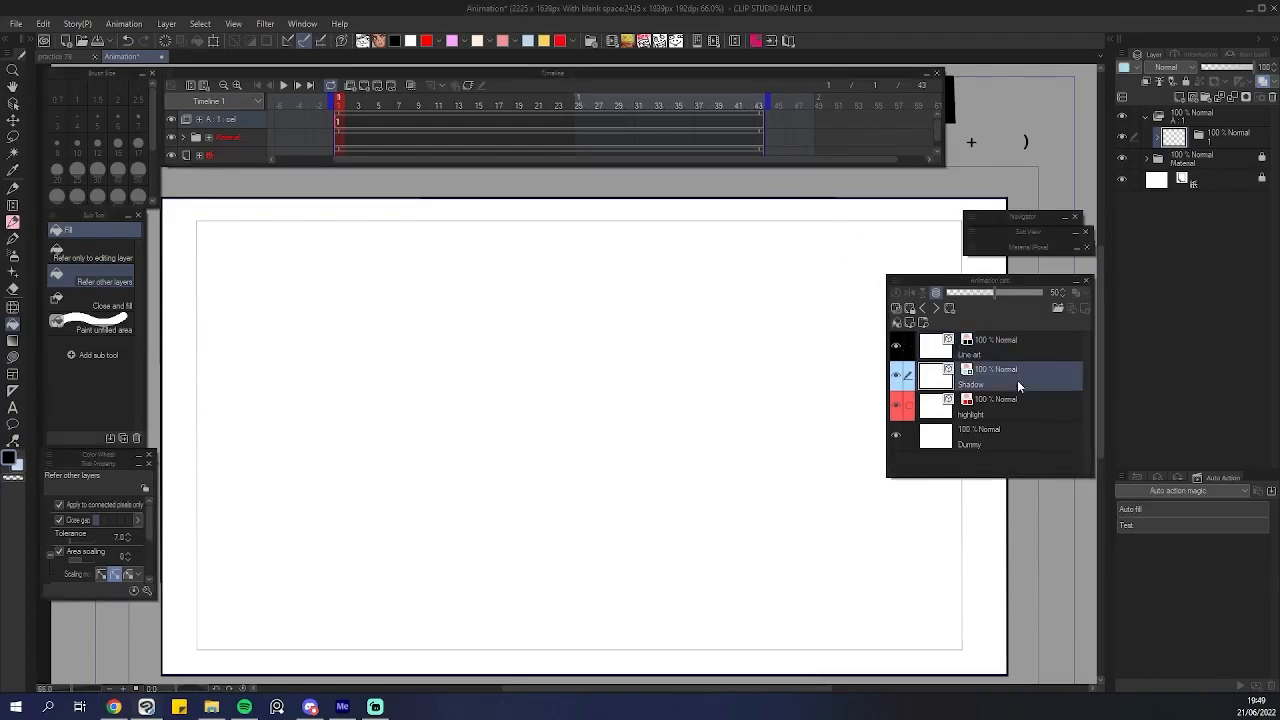
scroll(531, 357, down, 1)
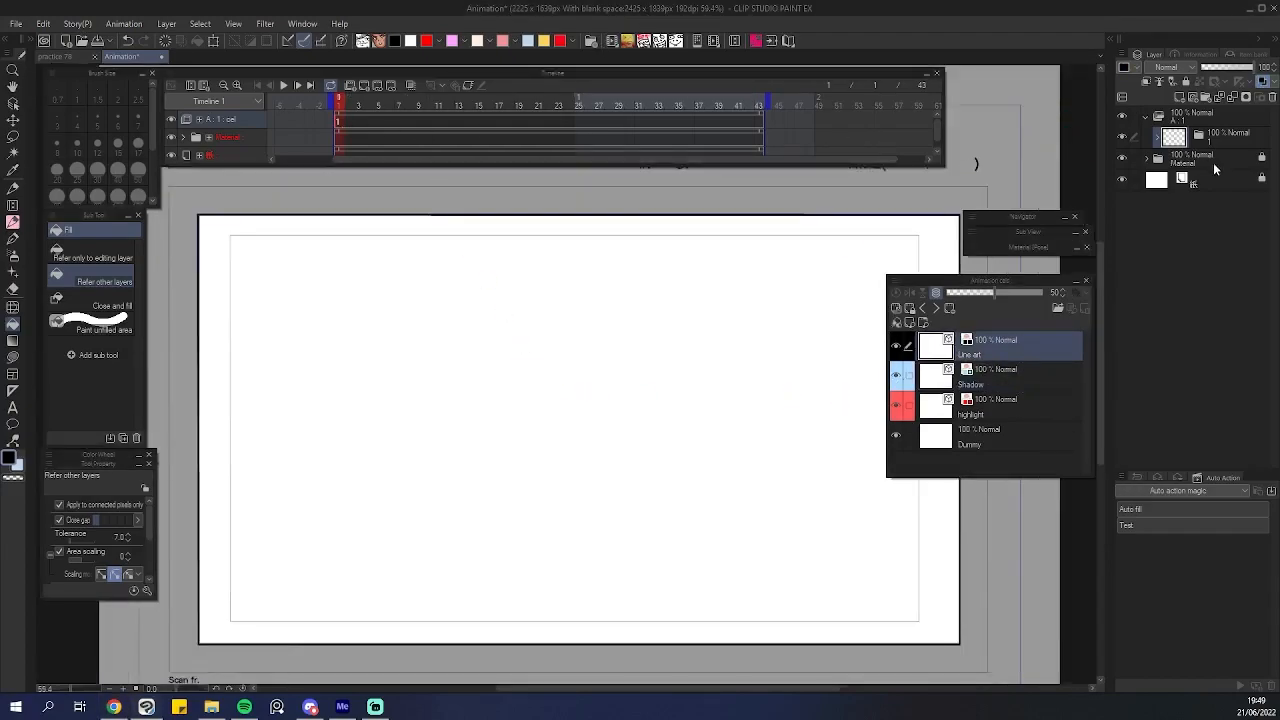
click(1020, 440)
scroll(574, 346, up, 1)
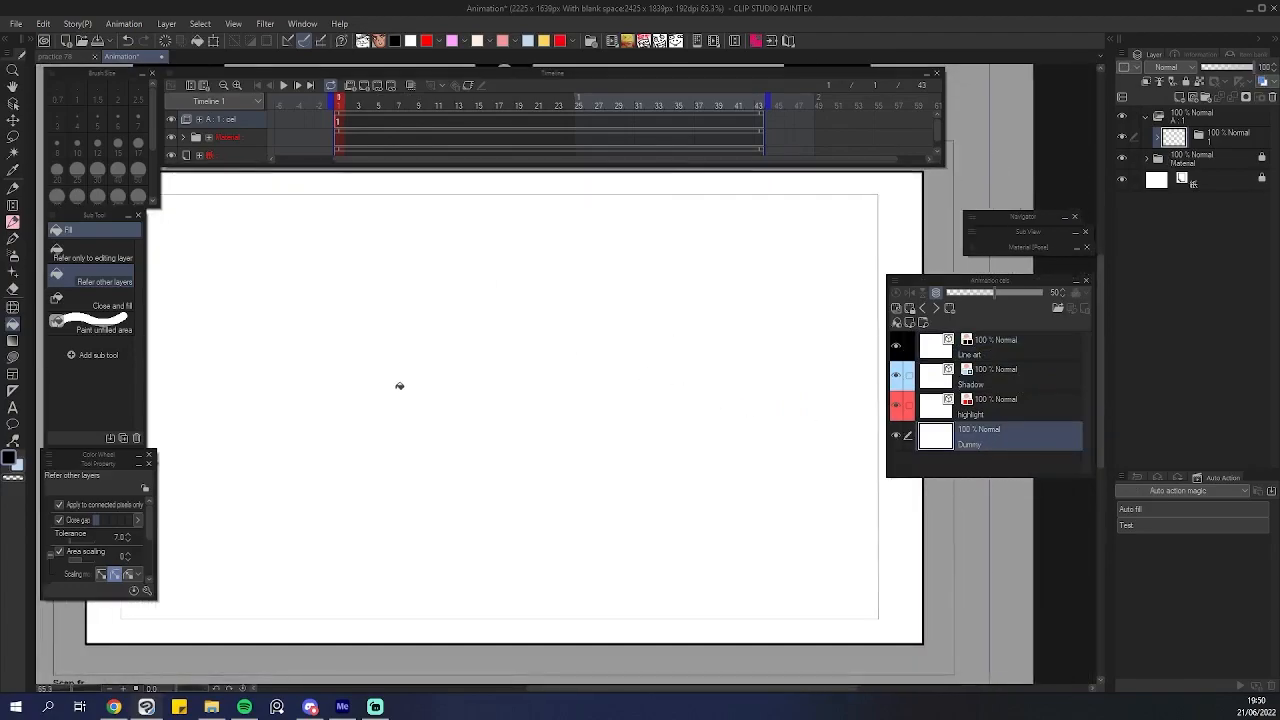
key(p)
drag(362, 292, 386, 408)
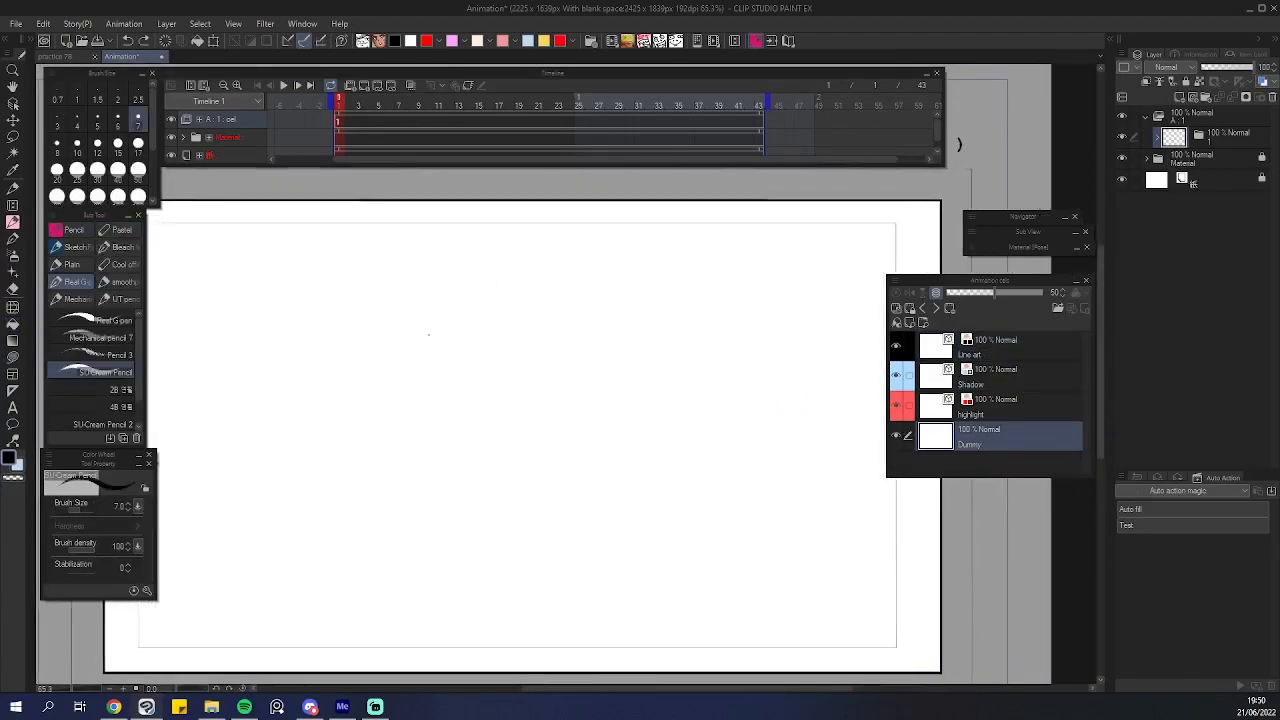
mouse_move(418, 330)
mouse_down()
mouse_move(489, 503)
mouse_move(320, 480)
mouse_up()
key(ctrl+z)
mouse_move(400, 346)
mouse_down()
mouse_move(403, 523)
mouse_move(522, 488)
mouse_up()
key(ctrl+z)
mouse_move(450, 329)
mouse_down()
mouse_move(458, 551)
mouse_move(408, 537)
mouse_move(392, 372)
mouse_move(343, 391)
mouse_up()
key(ctrl+z)
key(ctrl+z)
key(ctrl+z)
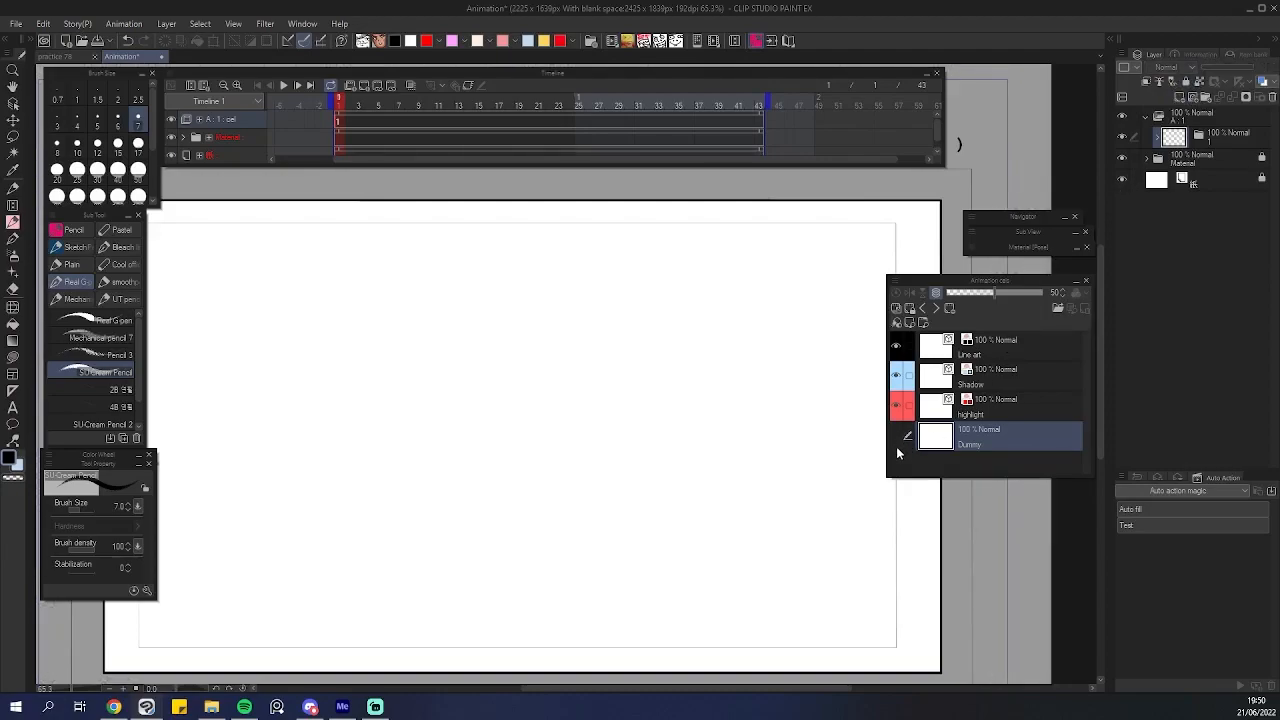
drag(519, 481, 540, 472)
mouse_move(430, 332)
mouse_down()
mouse_move(388, 449)
mouse_move(539, 424)
mouse_up()
key(ctrl+z)
key(ctrl+z)
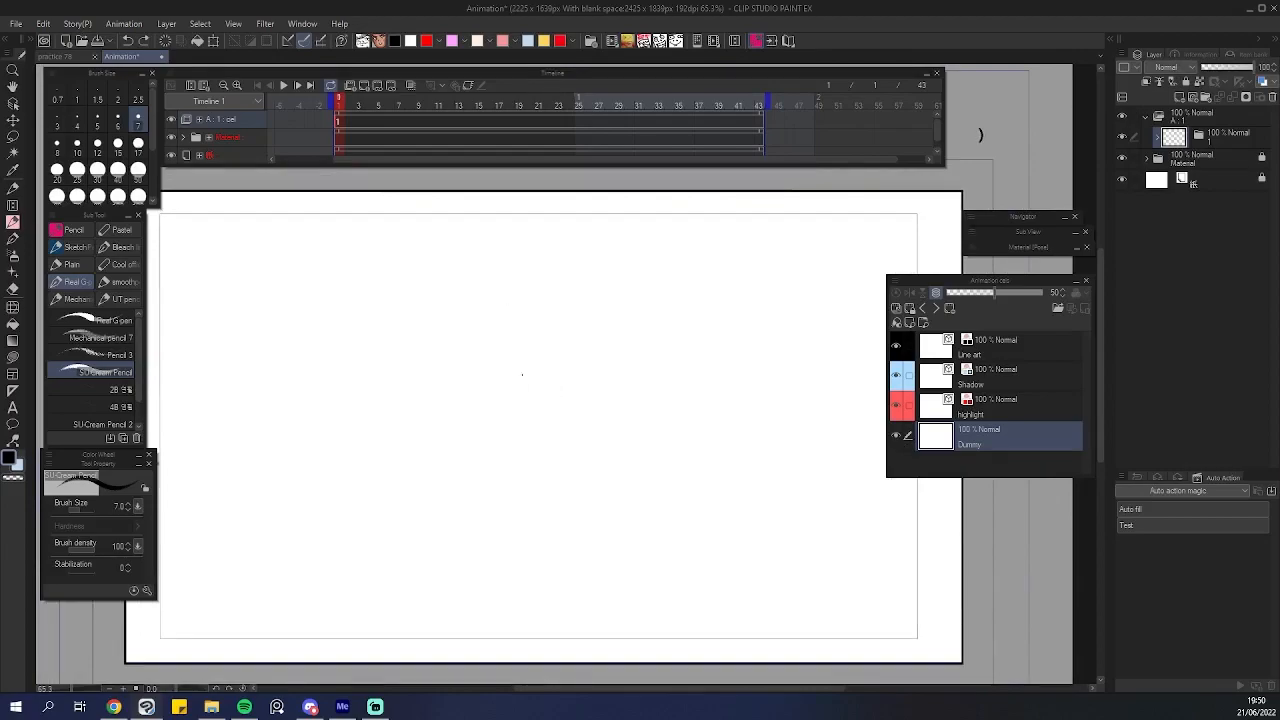
mouse_move(491, 249)
mouse_down()
mouse_move(344, 375)
mouse_move(337, 334)
mouse_up()
key(ctrl+z)
mouse_move(474, 283)
mouse_down()
mouse_move(362, 443)
mouse_move(341, 381)
mouse_up()
key(ctrl+z)
mouse_move(450, 317)
mouse_down()
mouse_move(601, 386)
mouse_move(409, 389)
mouse_move(374, 414)
mouse_move(598, 368)
mouse_move(418, 330)
mouse_move(377, 403)
mouse_move(585, 350)
mouse_move(420, 343)
mouse_move(616, 460)
mouse_move(526, 525)
mouse_up()
key(ctrl+z)
key(ctrl+z)
drag(386, 364, 389, 502)
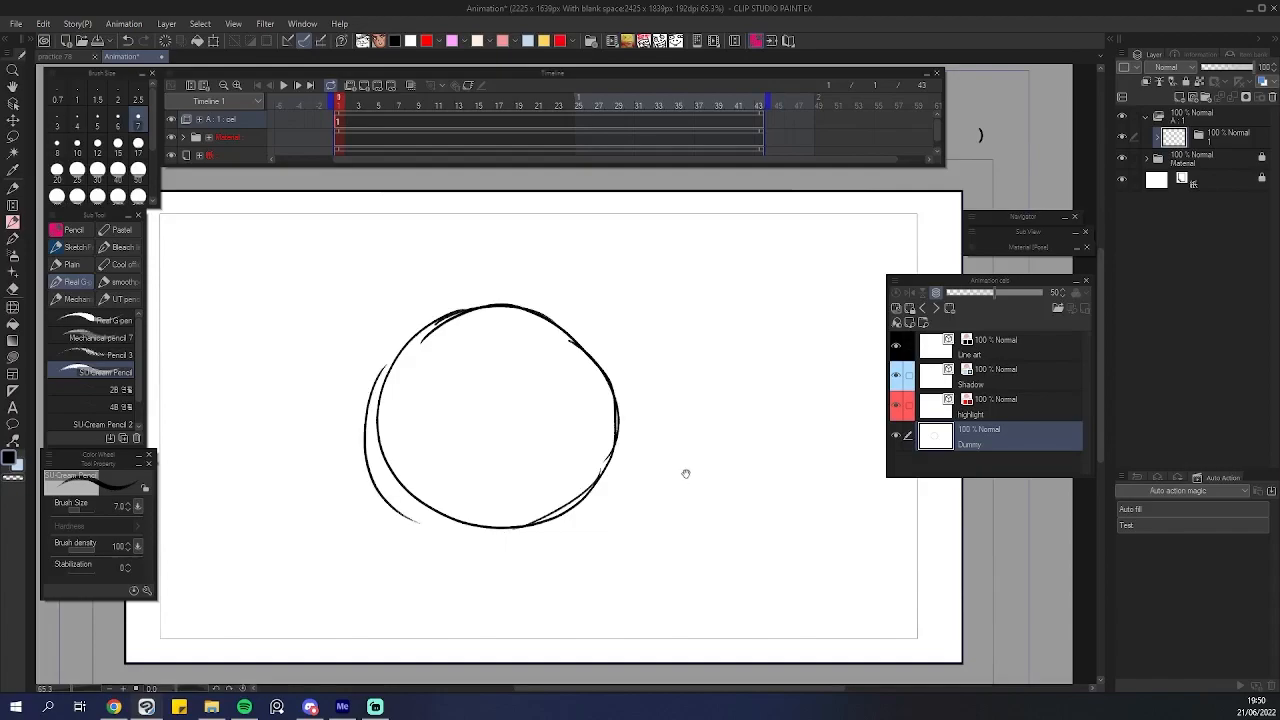
Lower the Dummy layer's opacity so the sketch shows faintly.
drag(685, 473, 702, 476)
drag(1208, 68, 1204, 90)
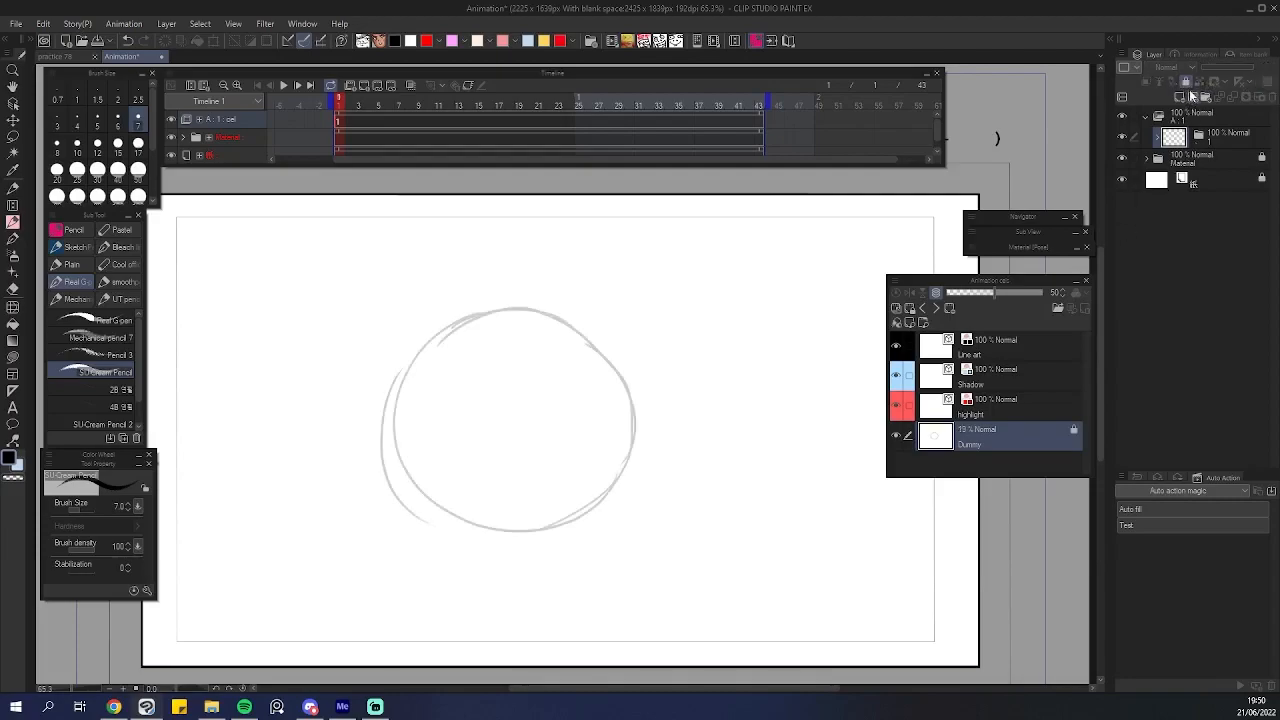
ctrl+click(492, 499)
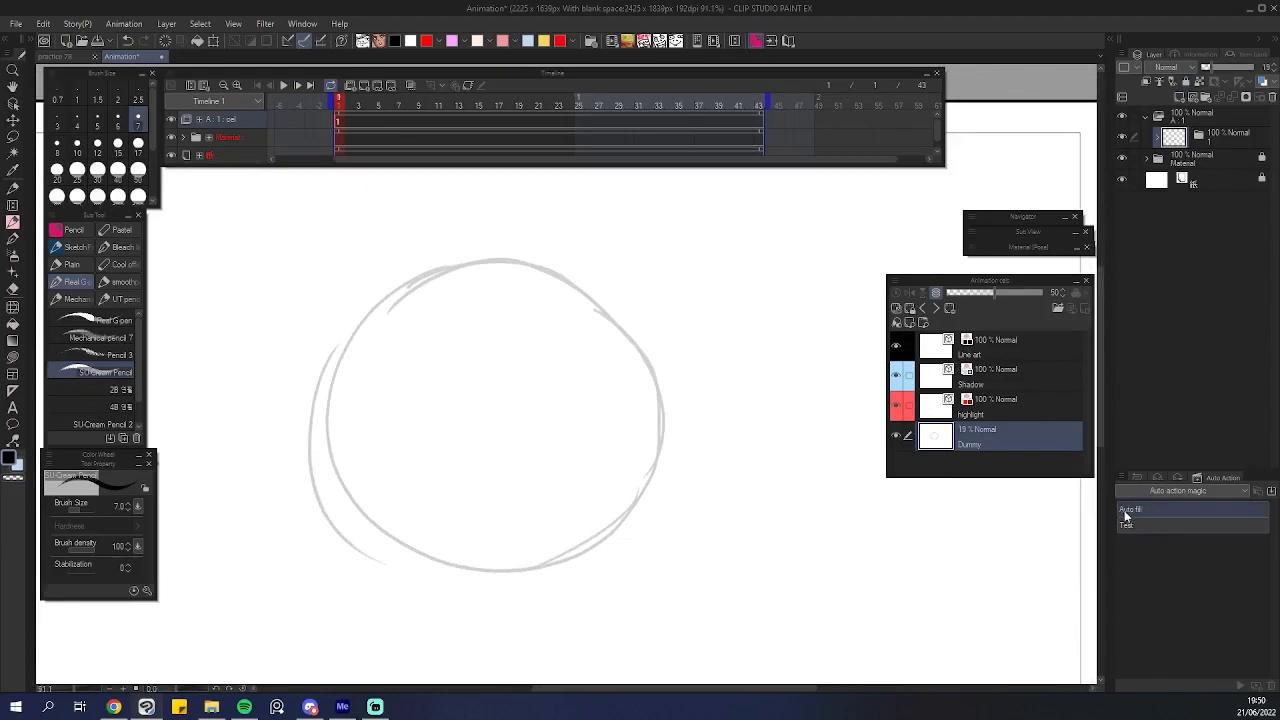
scroll(532, 453, down, 2)
scroll(543, 457, down, 2)
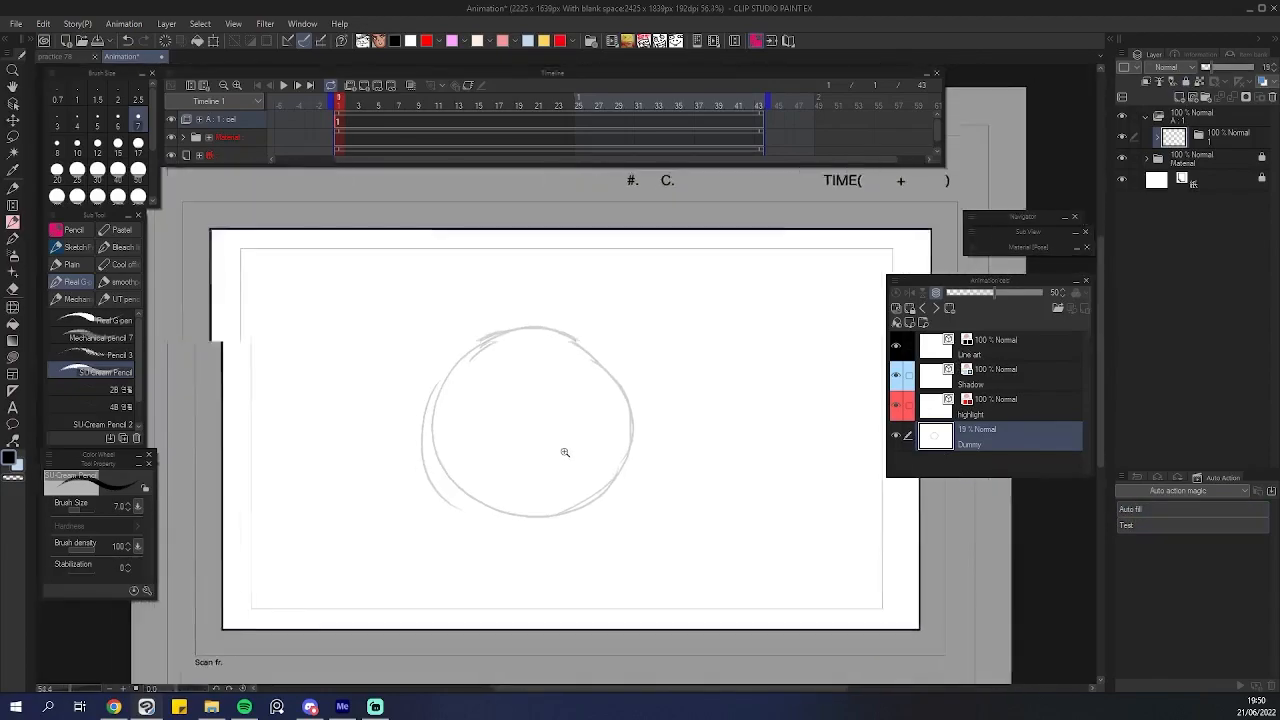
scroll(561, 456, up, 1)
click(988, 350)
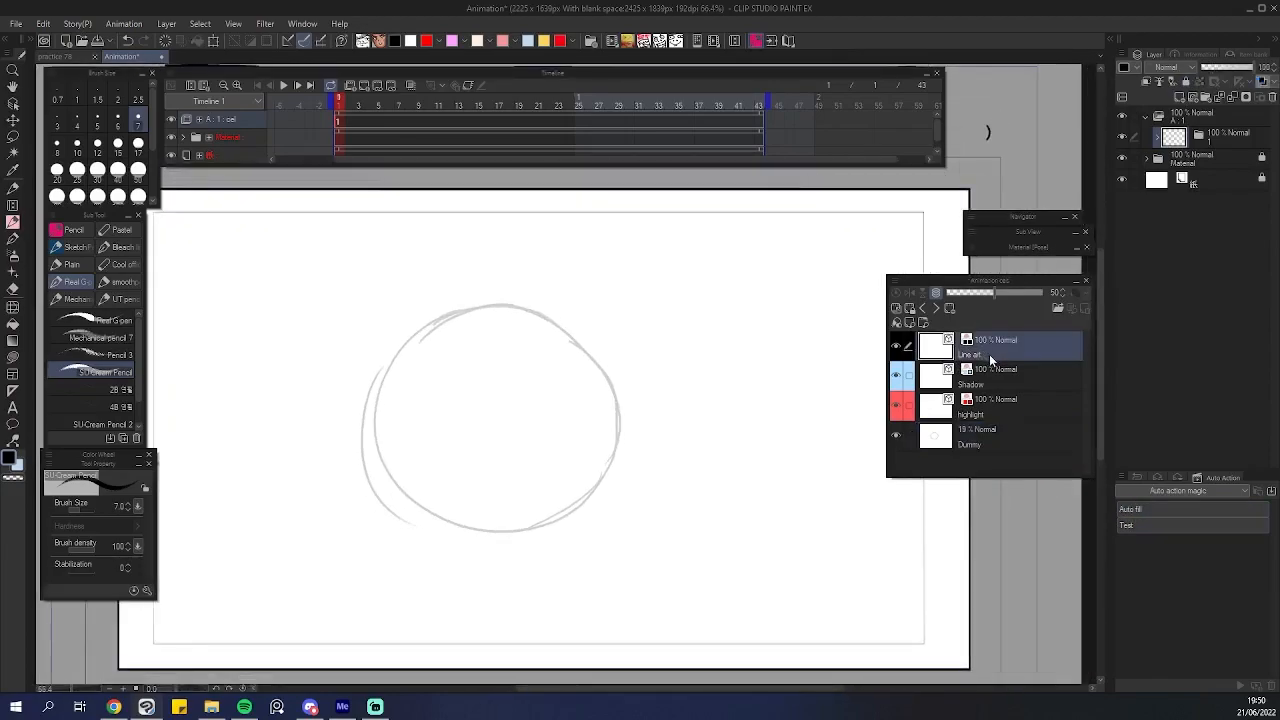
click(988, 383)
click(986, 414)
click(986, 350)
scroll(530, 452, down, 5)
scroll(501, 476, up, 3)
scroll(474, 486, up, 3)
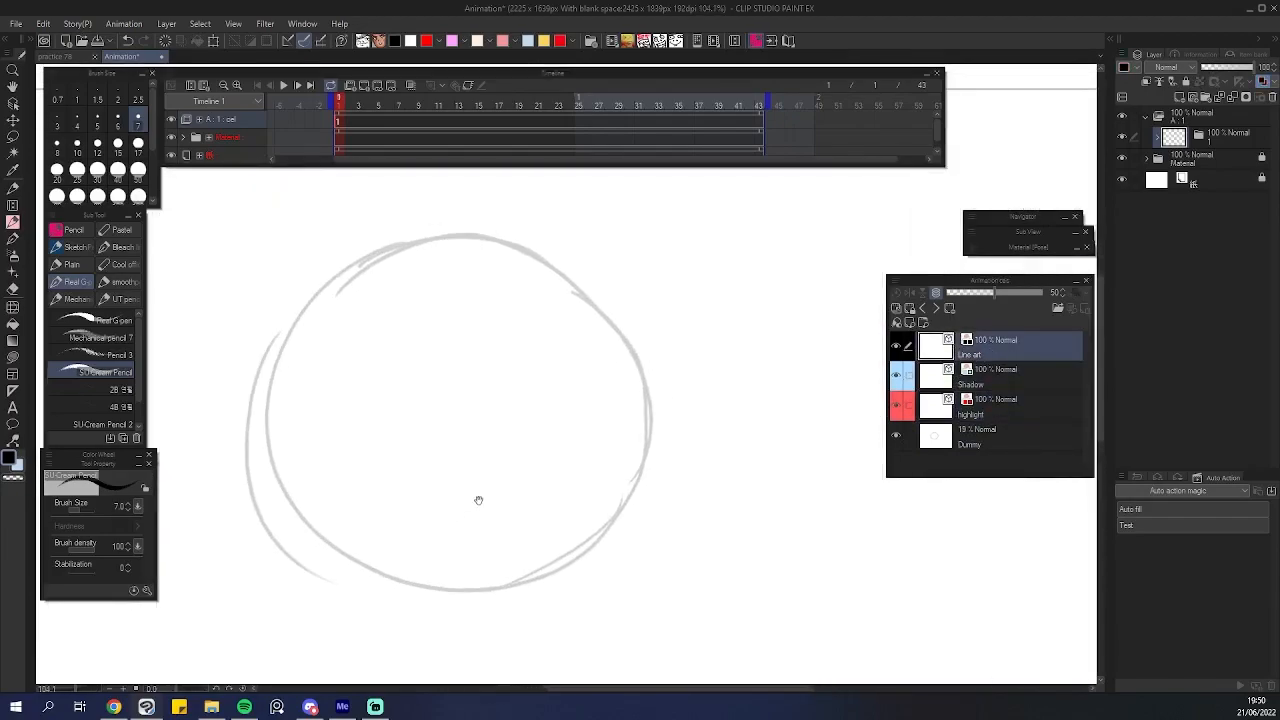
mouse_move(323, 295)
mouse_down()
mouse_move(267, 449)
mouse_move(376, 589)
mouse_move(616, 528)
mouse_move(588, 297)
mouse_move(342, 277)
mouse_move(279, 423)
mouse_up()
key(ctrl+z)
mouse_move(366, 258)
mouse_down()
mouse_move(286, 357)
mouse_move(434, 614)
mouse_move(586, 280)
mouse_move(330, 248)
mouse_move(269, 443)
mouse_move(528, 562)
mouse_move(552, 262)
mouse_move(360, 255)
mouse_up()
key(ctrl+z)
scroll(446, 364, down, 2)
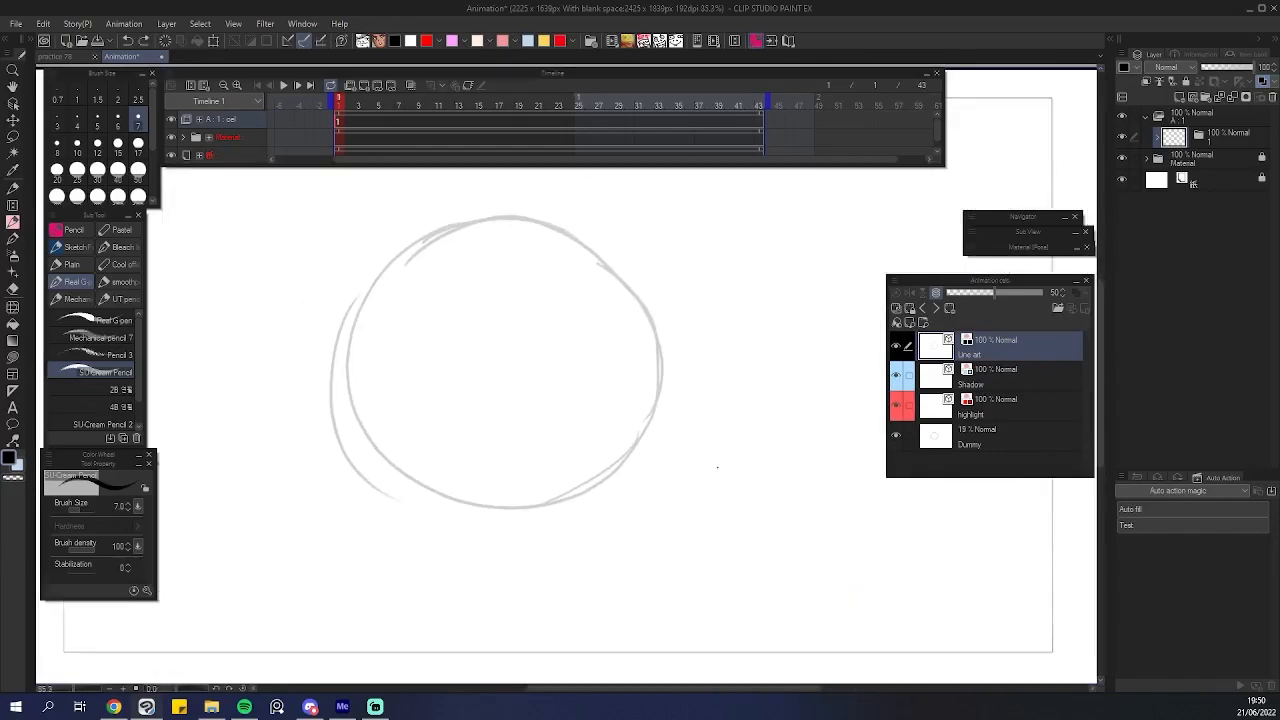
Lower the Dummy layer's opacity further to 5%.
click(1010, 430)
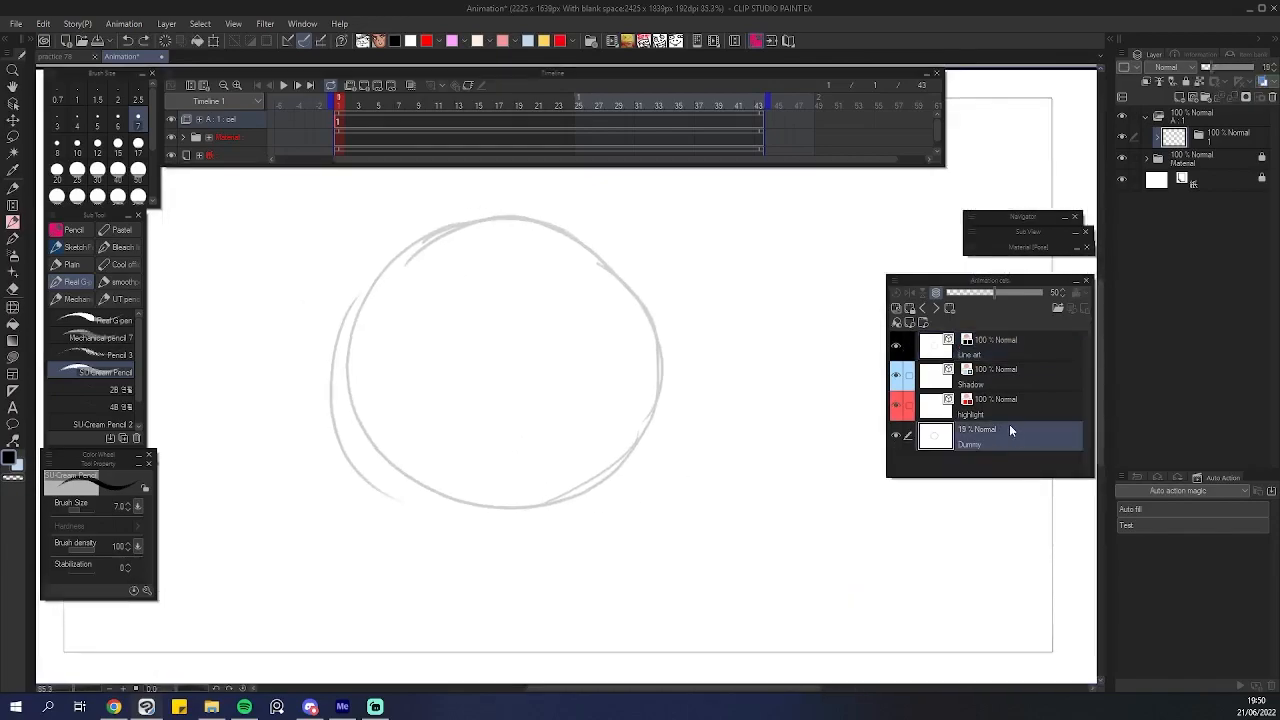
click(1207, 69)
drag(1205, 70, 1204, 70)
Ink the head outline and two eyes over the sketch on the Line art layer.
click(987, 348)
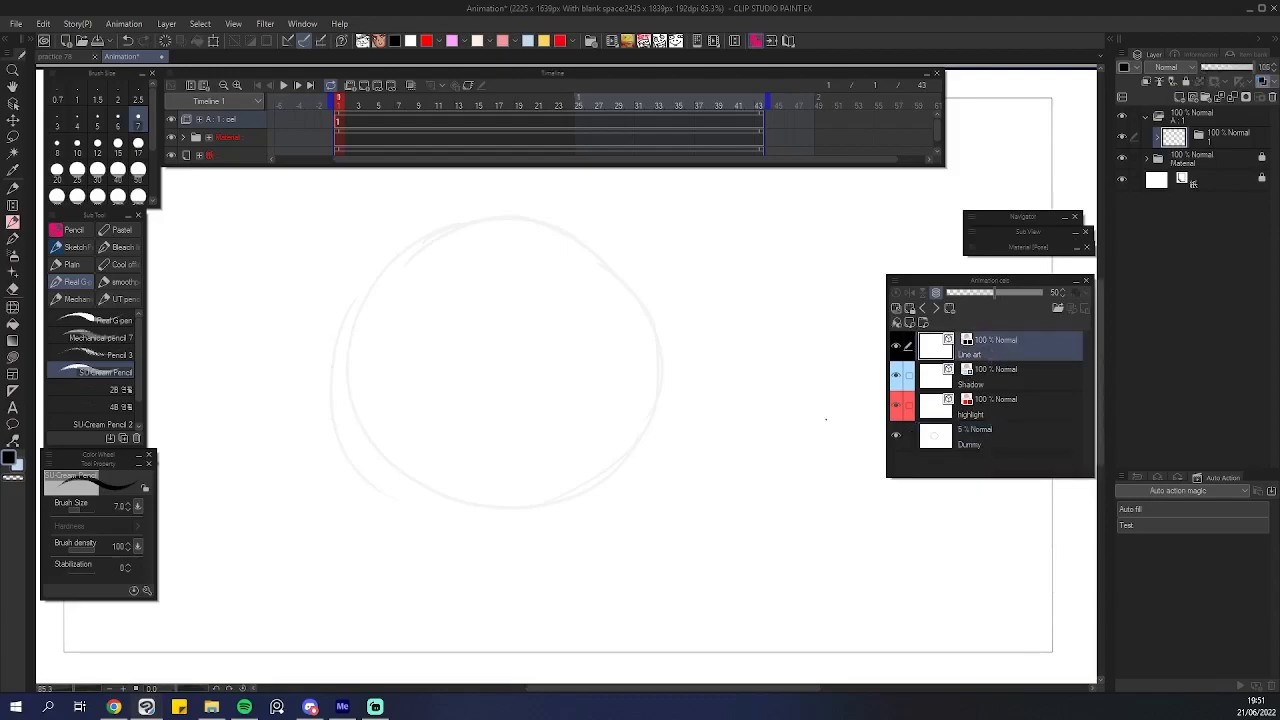
drag(471, 372, 536, 380)
drag(536, 380, 420, 472)
drag(320, 291, 336, 276)
mouse_move(385, 239)
mouse_down()
mouse_move(263, 300)
mouse_move(199, 418)
mouse_move(217, 520)
mouse_move(283, 586)
mouse_move(378, 613)
mouse_move(476, 604)
mouse_move(570, 567)
mouse_move(614, 497)
mouse_move(611, 394)
mouse_move(546, 293)
mouse_move(460, 240)
mouse_move(366, 248)
mouse_up()
mouse_move(663, 320)
mouse_down()
mouse_move(616, 344)
mouse_move(651, 378)
mouse_up()
scroll(523, 437, up, 3)
mouse_move(315, 377)
mouse_down()
mouse_move(254, 406)
mouse_move(335, 408)
mouse_move(310, 376)
mouse_up()
mouse_move(609, 378)
mouse_down()
mouse_move(546, 436)
mouse_move(649, 400)
mouse_move(627, 376)
mouse_move(598, 394)
mouse_up()
mouse_move(306, 388)
mouse_down()
mouse_move(300, 416)
mouse_move(307, 389)
mouse_up()
scroll(634, 398, down, 5)
scroll(640, 395, up, 3)
scroll(560, 461, up, 1)
mouse_move(520, 494)
mouse_down()
mouse_move(556, 495)
mouse_move(567, 471)
mouse_move(583, 478)
mouse_up()
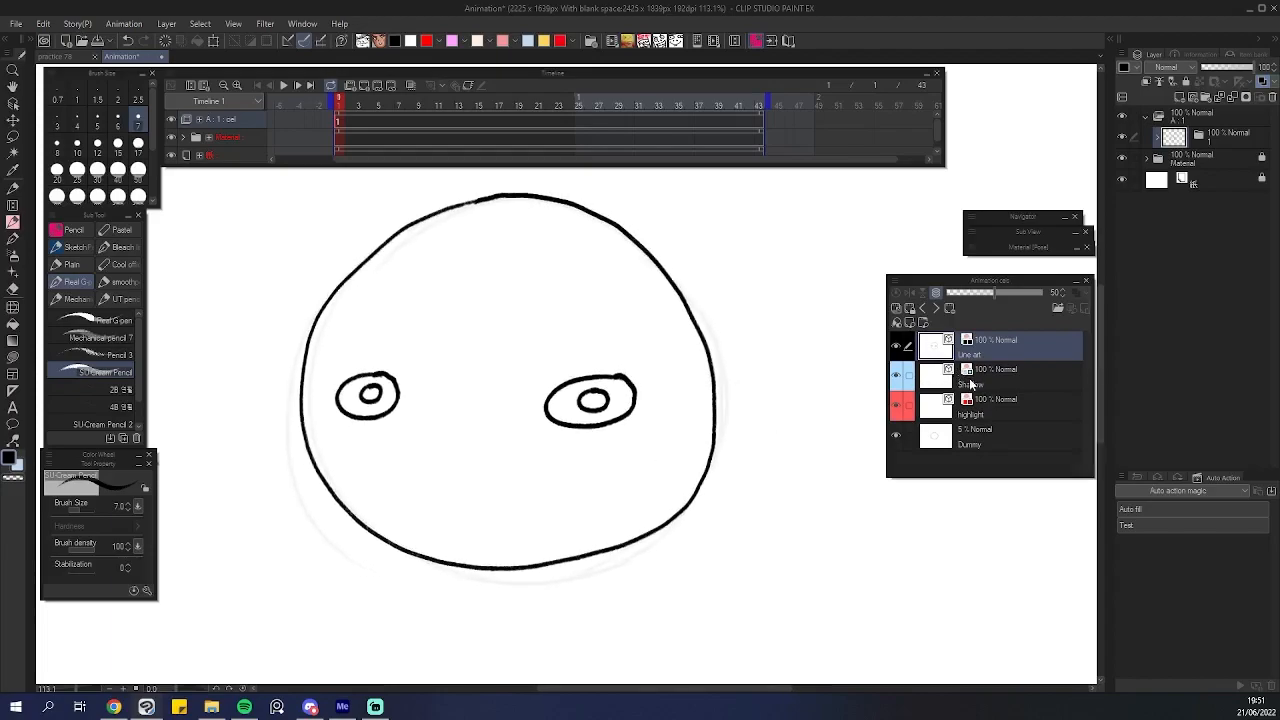
Draw a shadow boundary line around the lower part of the head on the Shadow layer.
click(975, 378)
scroll(540, 470, down, 3)
scroll(524, 463, up, 1)
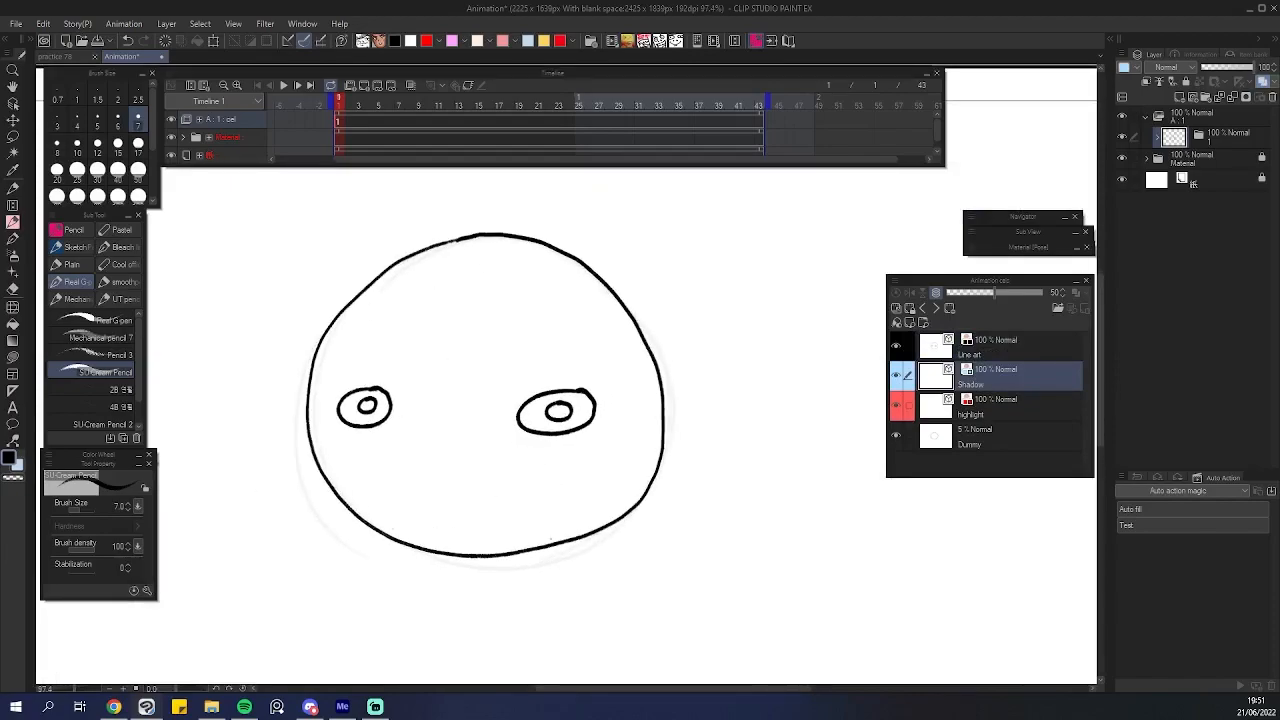
scroll(571, 543, up, 4)
mouse_move(521, 542)
mouse_down()
mouse_move(583, 551)
mouse_move(537, 529)
mouse_up()
scroll(611, 522, down, 2)
scroll(600, 525, up, 1)
mouse_move(206, 344)
mouse_down()
mouse_move(251, 428)
mouse_move(311, 477)
mouse_move(387, 503)
mouse_move(474, 509)
mouse_move(555, 503)
mouse_move(681, 441)
mouse_move(752, 350)
mouse_move(771, 346)
mouse_move(770, 383)
mouse_move(740, 464)
mouse_move(677, 516)
mouse_move(487, 576)
mouse_move(407, 570)
mouse_move(281, 516)
mouse_move(207, 409)
mouse_move(197, 320)
mouse_up()
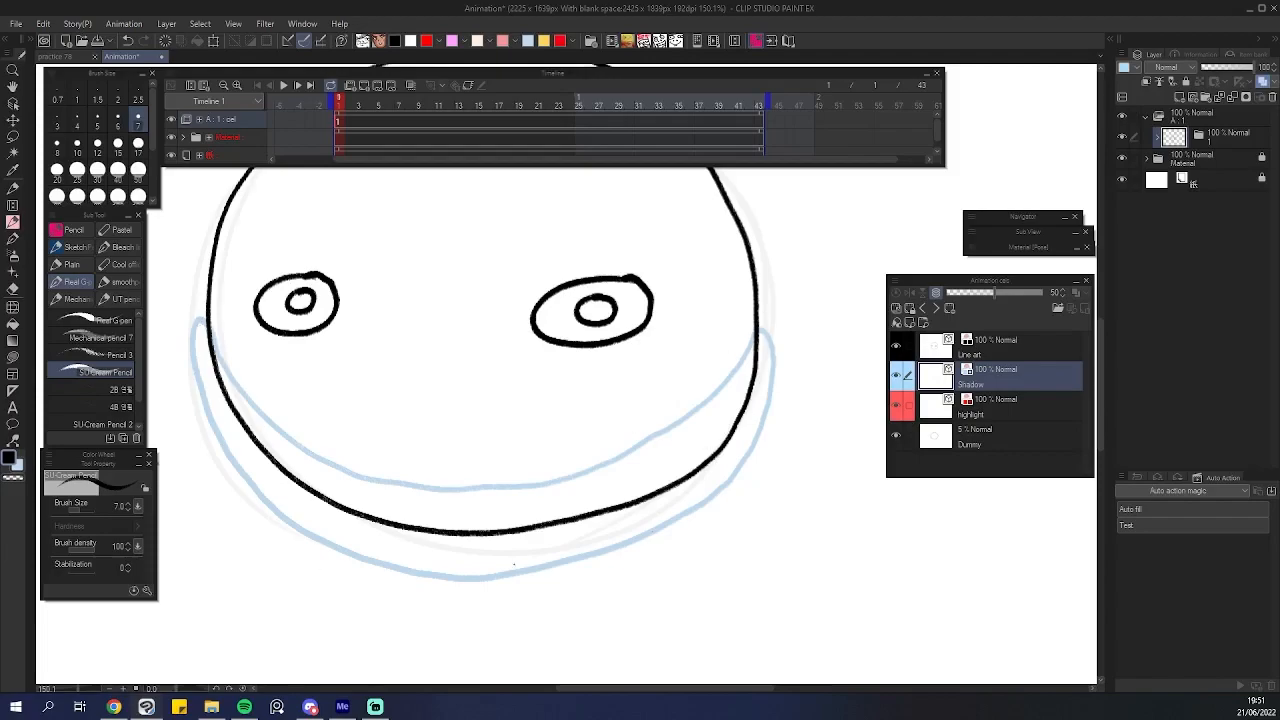
drag(515, 464, 523, 489)
drag(746, 453, 786, 476)
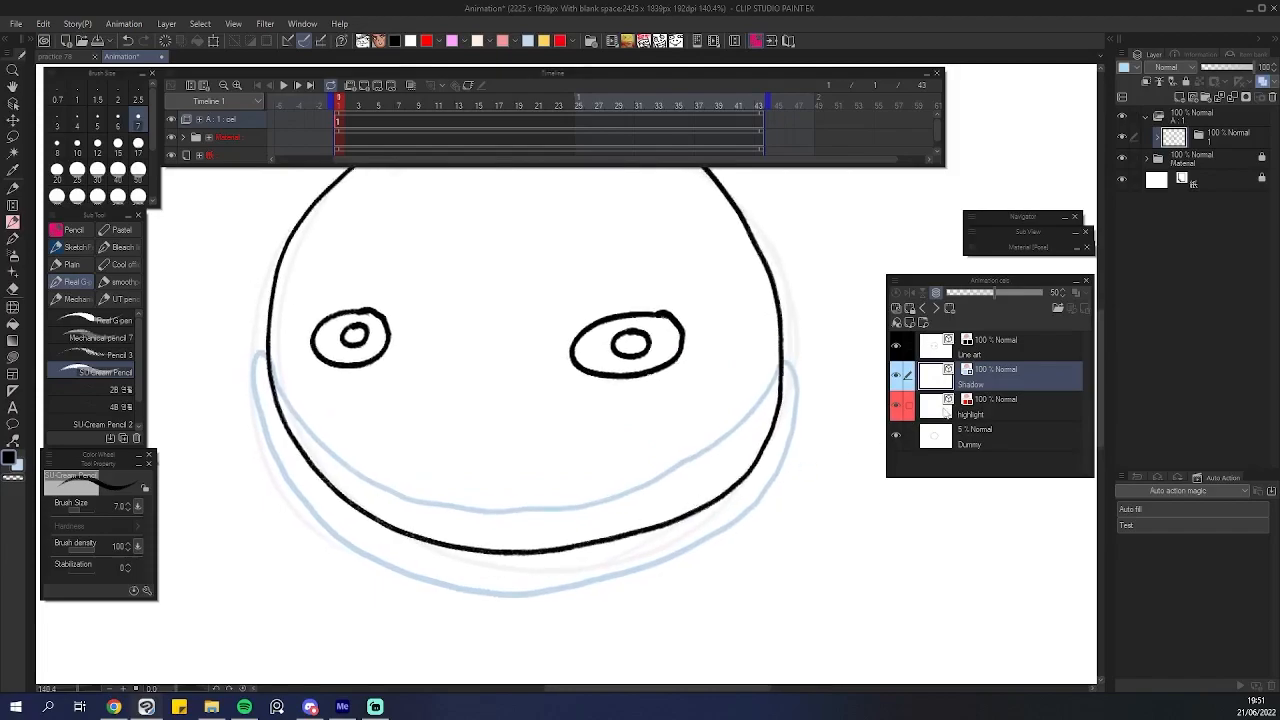
Draw red highlight strokes inside both eyes on the Highlight layer.
click(948, 412)
scroll(662, 358, up, 4)
mouse_move(659, 349)
mouse_down()
mouse_move(592, 354)
mouse_move(562, 371)
mouse_move(590, 383)
mouse_move(656, 369)
mouse_up()
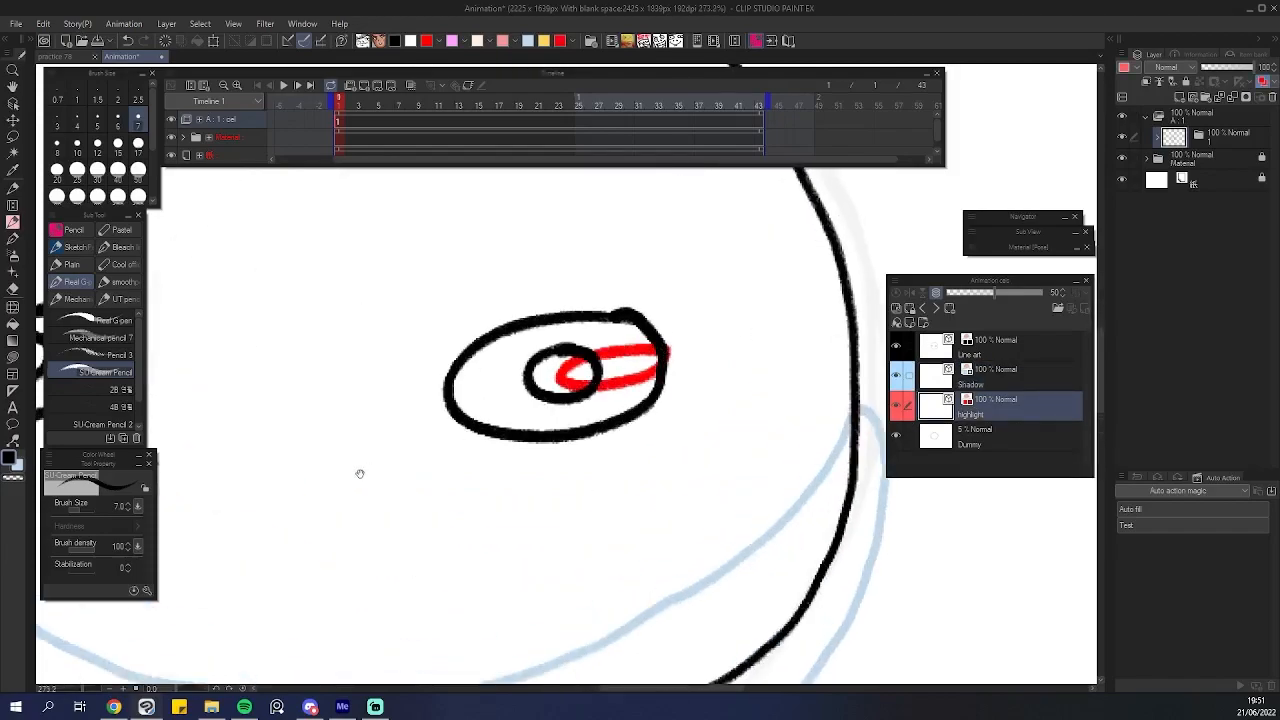
drag(369, 471, 737, 444)
mouse_move(458, 320)
mouse_down()
mouse_move(385, 341)
mouse_move(420, 356)
mouse_move(462, 352)
mouse_up()
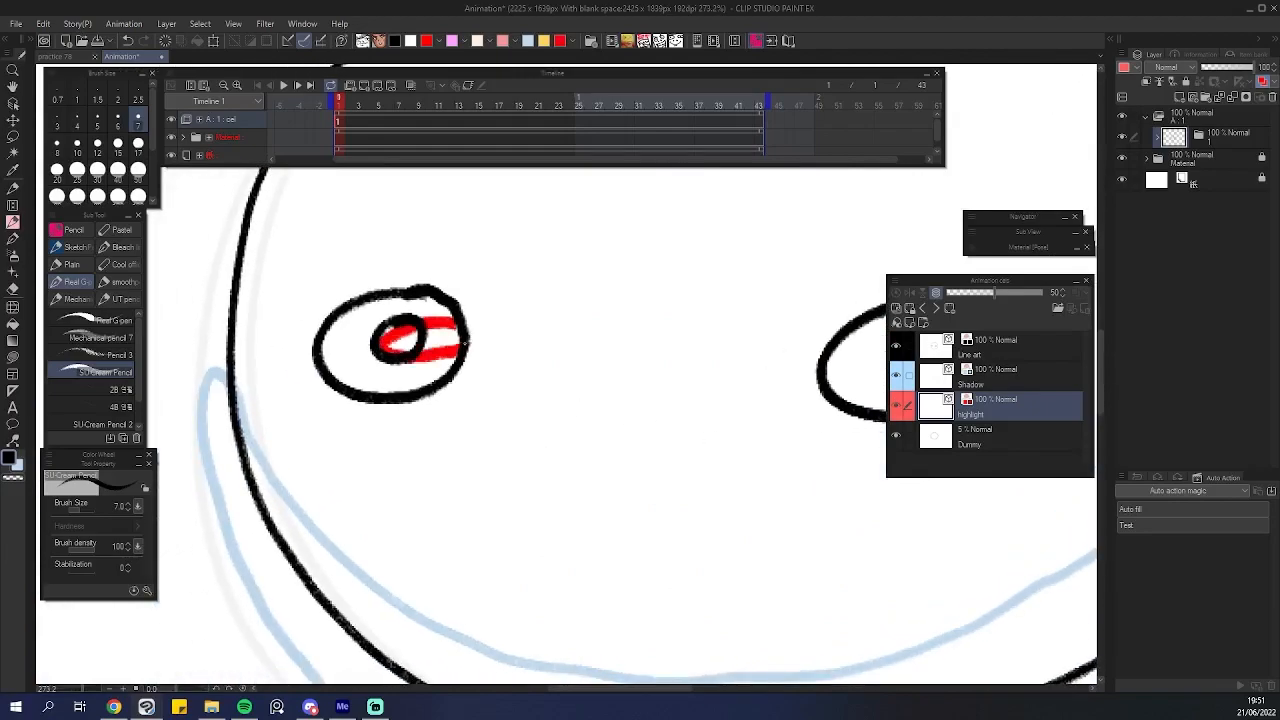
drag(567, 333, 533, 367)
drag(685, 407, 583, 436)
mouse_move(652, 407)
mouse_down()
mouse_move(617, 420)
mouse_move(650, 421)
mouse_up()
drag(683, 436, 588, 470)
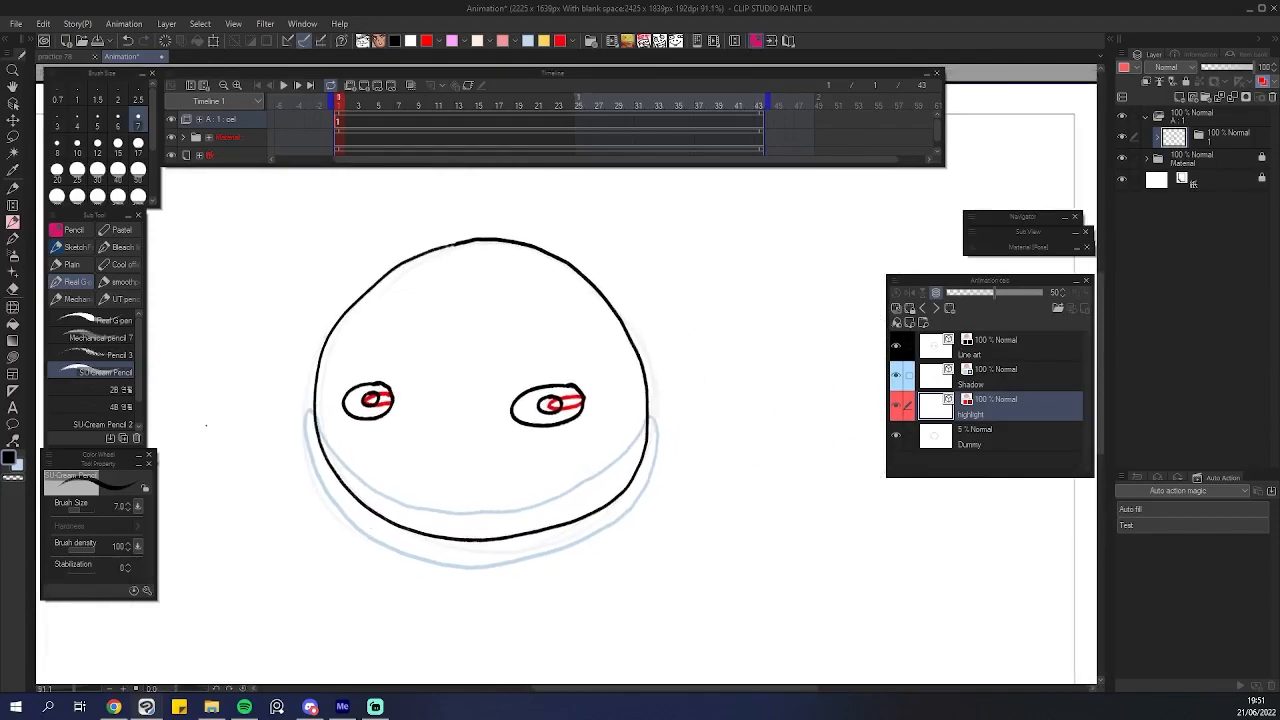
Run the Auto fill auto action to generate colour fill layers for the cel.
double_click(1178, 509)
drag(418, 459, 456, 431)
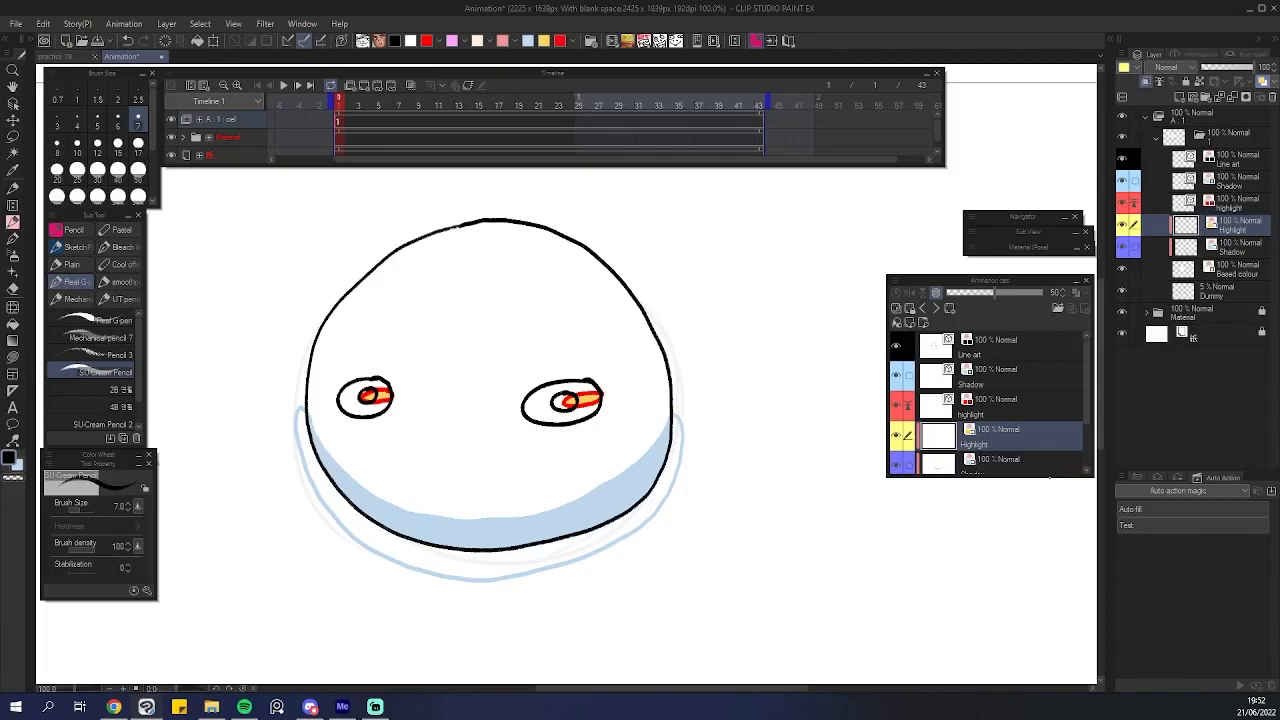
Lengthen the Animation cels palette to show all fill layers and select the new Shadow fill layer.
drag(1050, 477, 1052, 556)
click(896, 437)
click(896, 437)
click(897, 437)
click(897, 437)
click(897, 437)
click(897, 437)
click(958, 473)
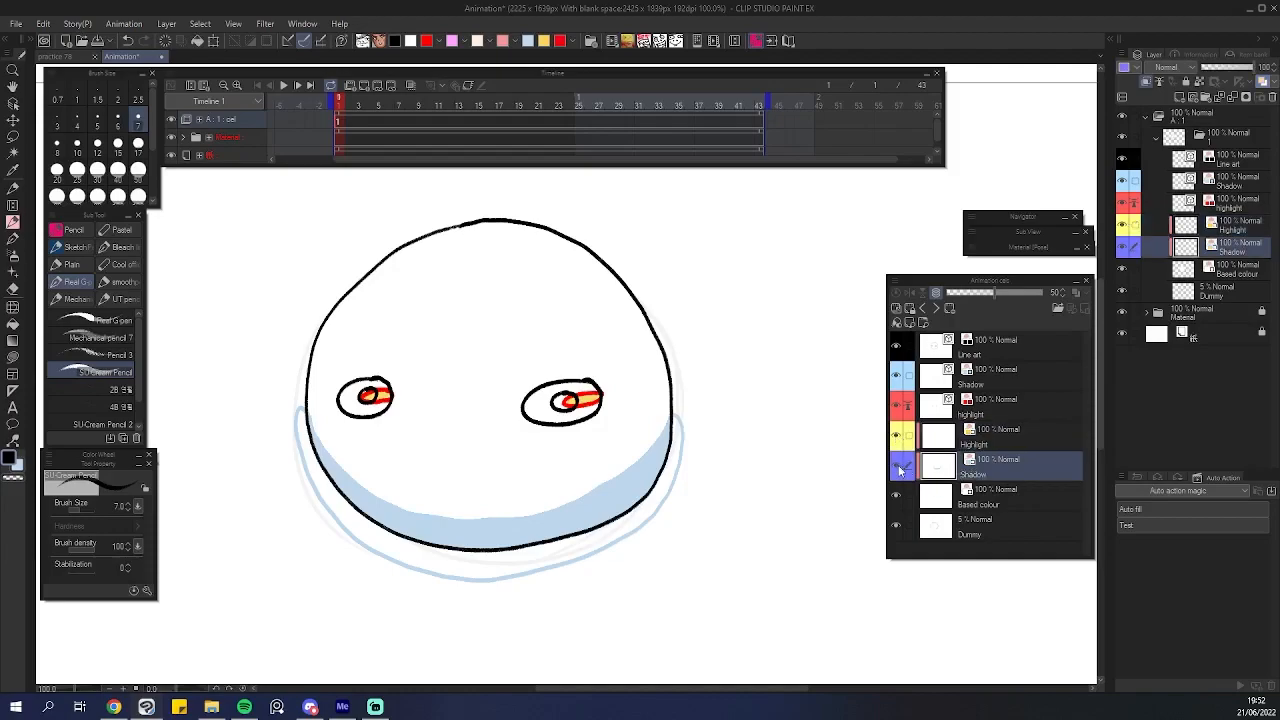
Toggle the Shadow fill layer's visibility to compare it, and select the Shadow line layer of the cel.
click(897, 467)
click(897, 467)
click(897, 467)
click(897, 467)
click(960, 386)
click(897, 374)
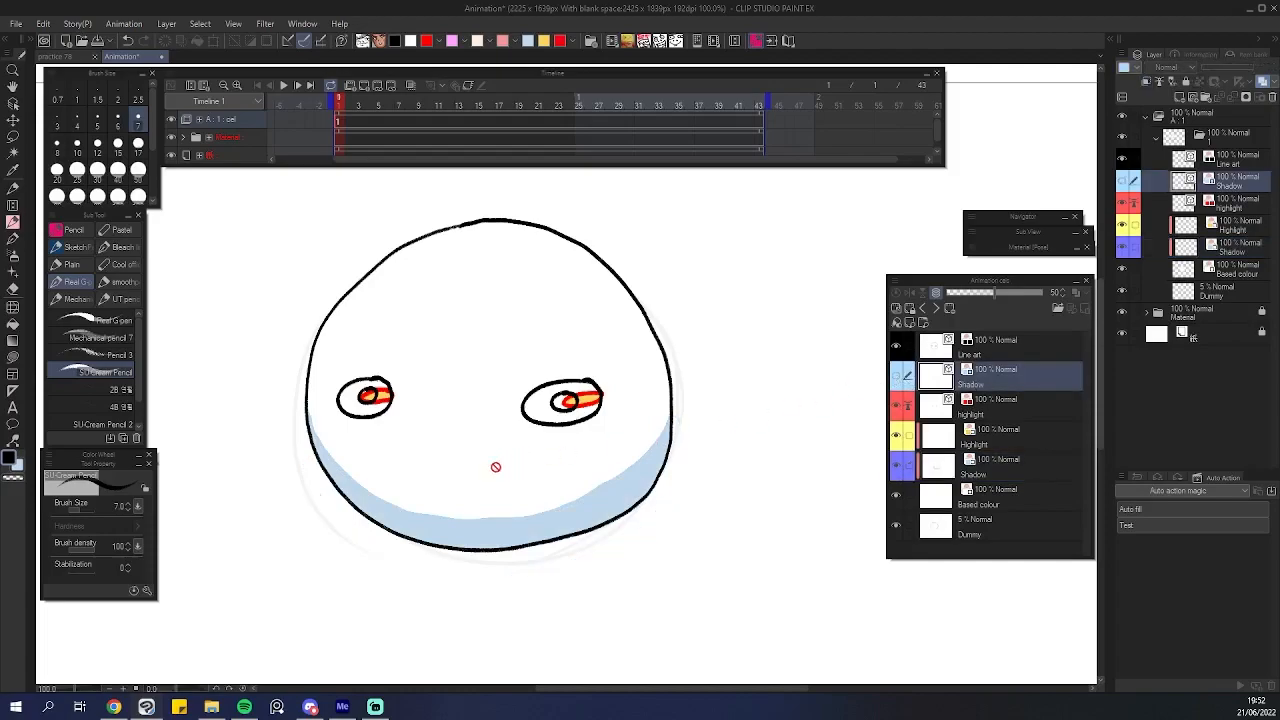
Zoom in and out on the coloured head to inspect the generated shadow fill.
scroll(506, 463, up, 2)
scroll(460, 480, down, 1)
scroll(519, 467, down, 2)
scroll(560, 463, up, 1)
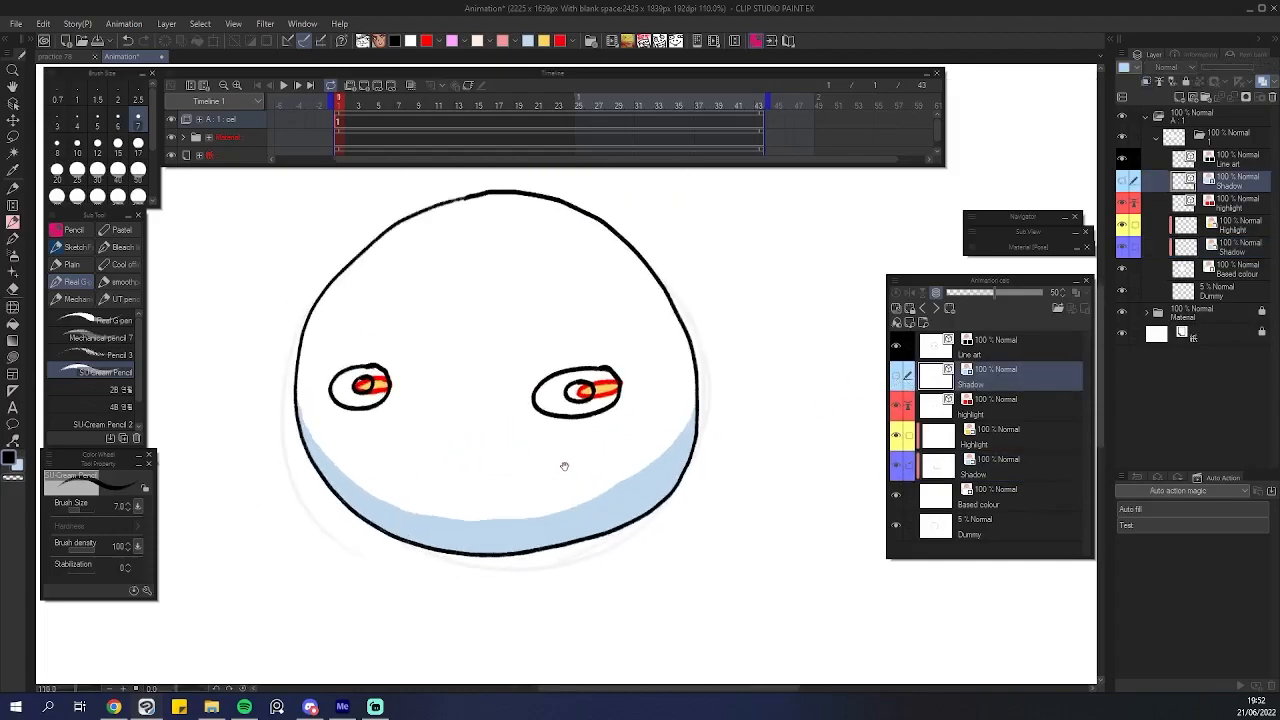
scroll(600, 468, down, 3)
scroll(683, 484, down, 1)
scroll(674, 469, up, 1)
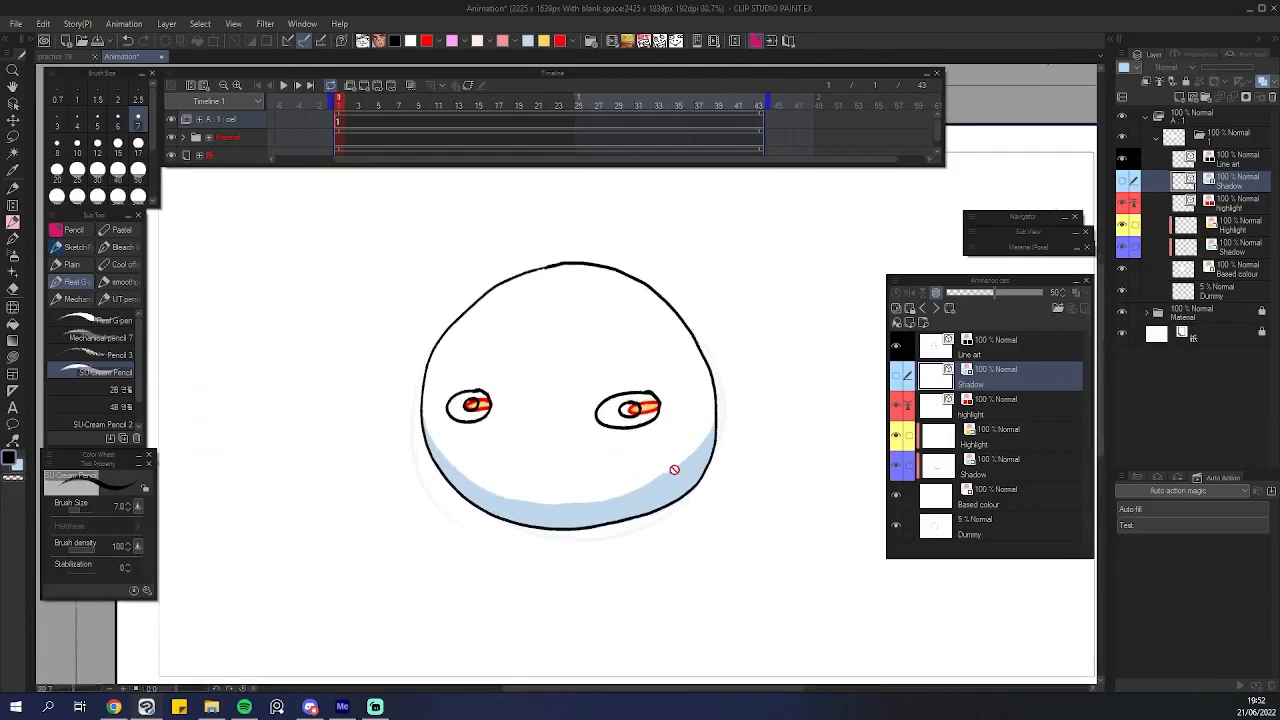
scroll(660, 440, down, 2)
scroll(631, 388, up, 2)
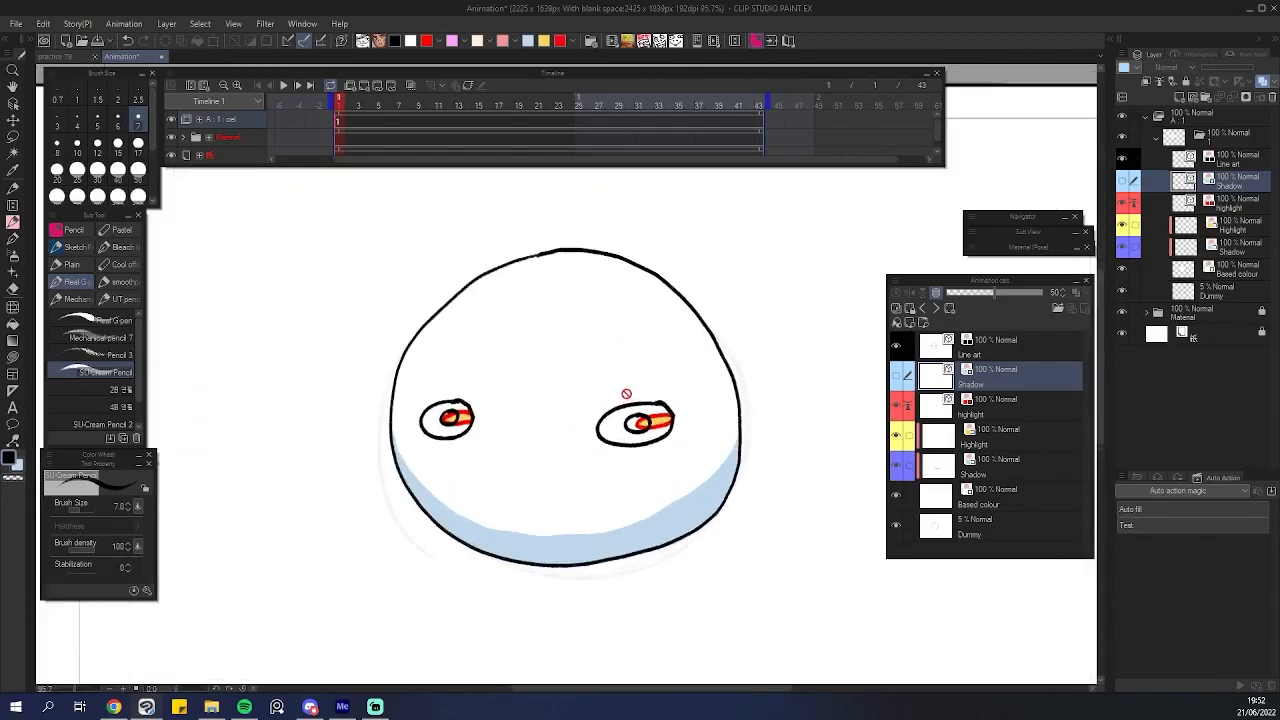
scroll(631, 386, down, 1)
scroll(640, 398, down, 2)
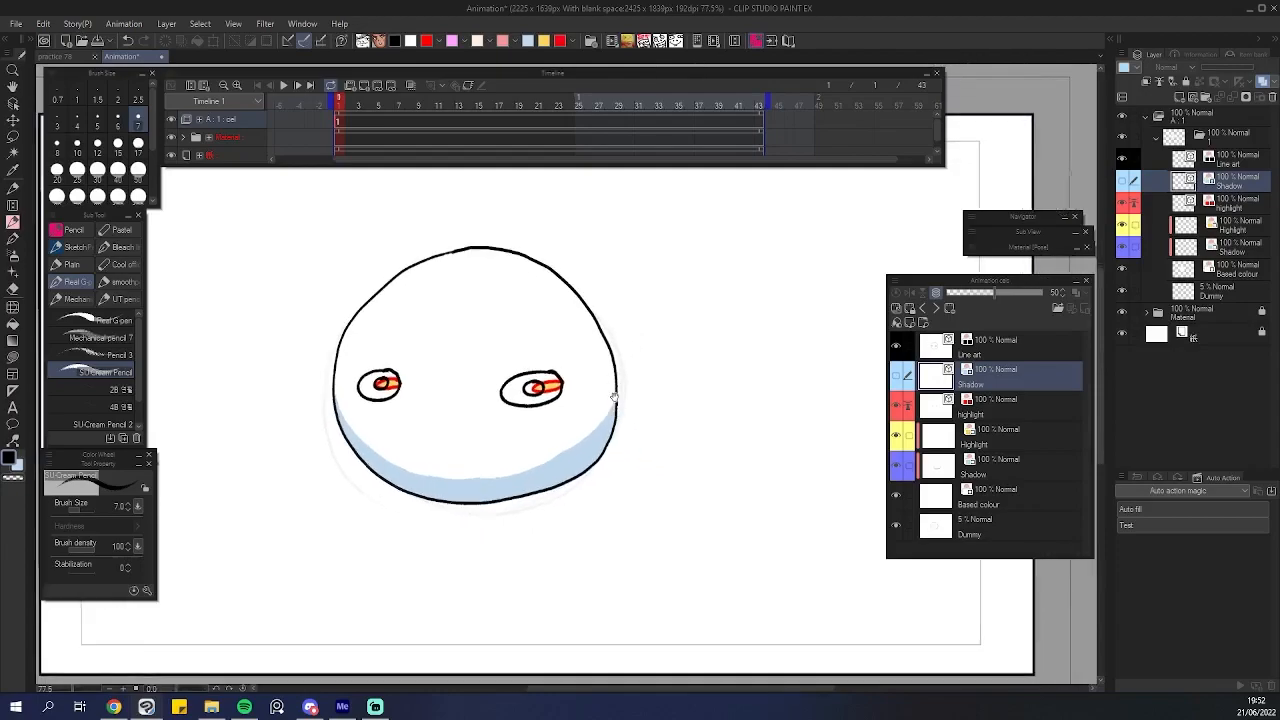
scroll(580, 392, up, 2)
scroll(563, 371, up, 2)
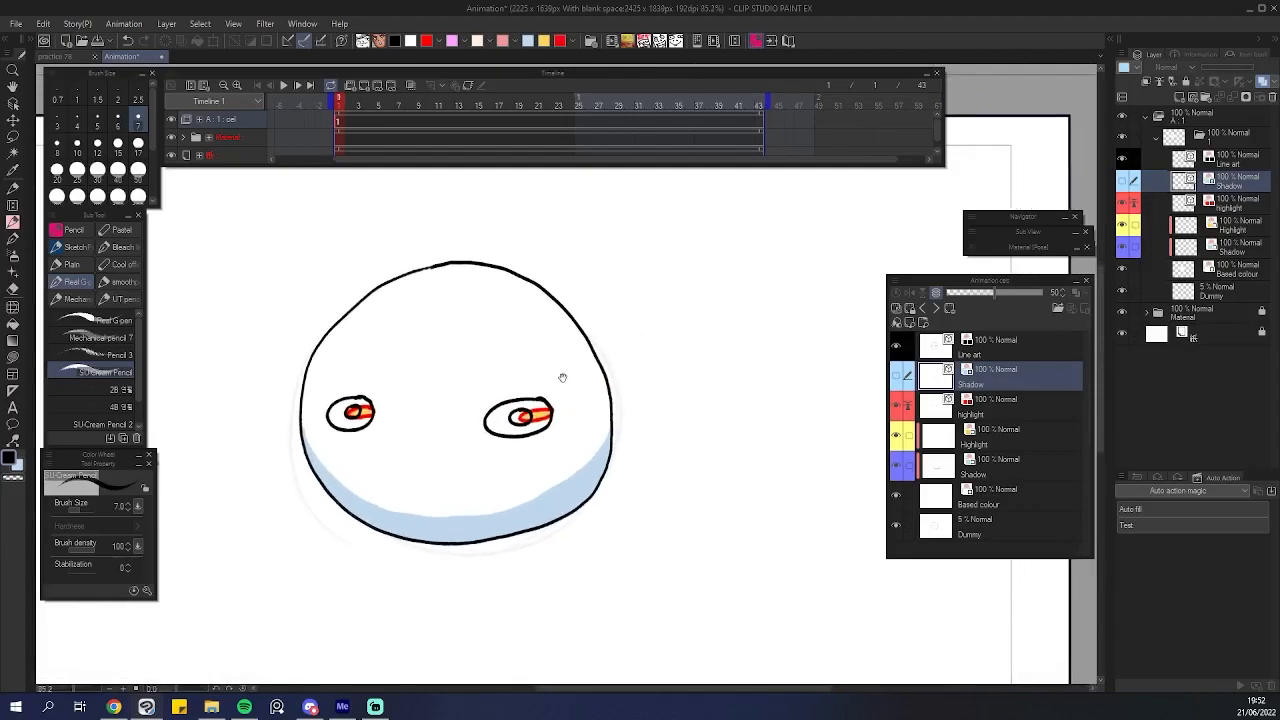
scroll(680, 398, down, 2)
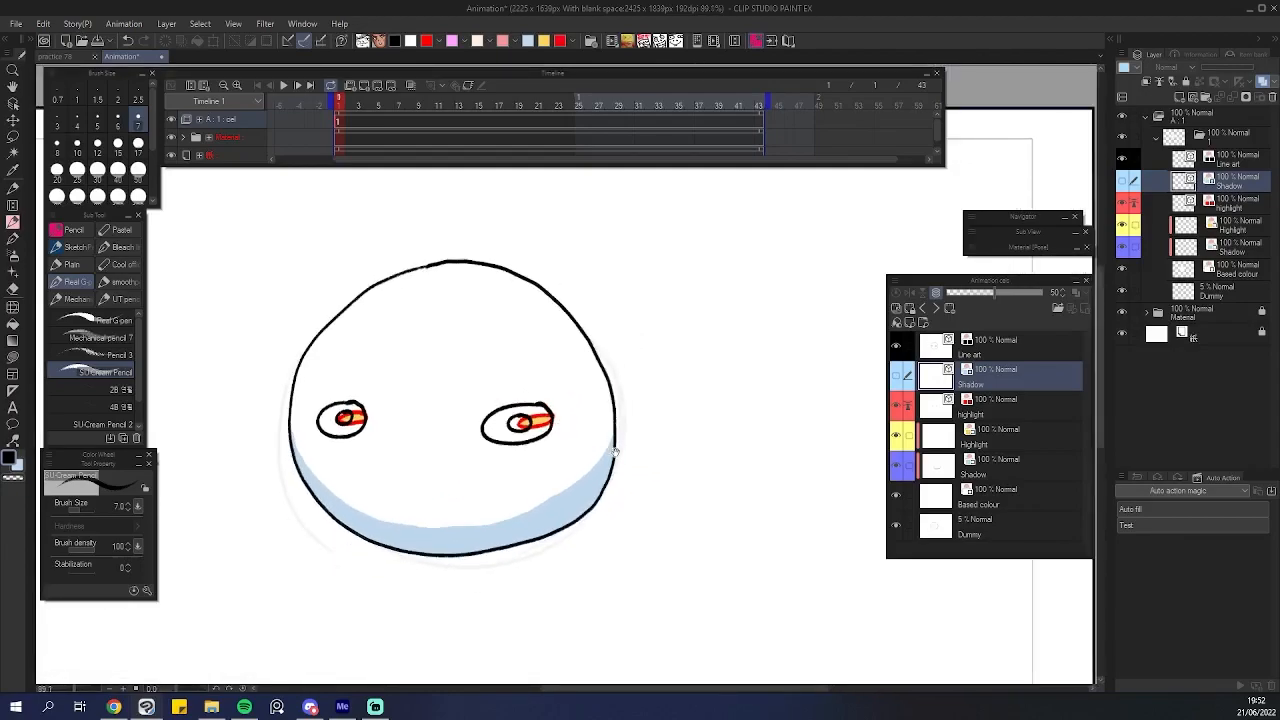
scroll(563, 363, down, 4)
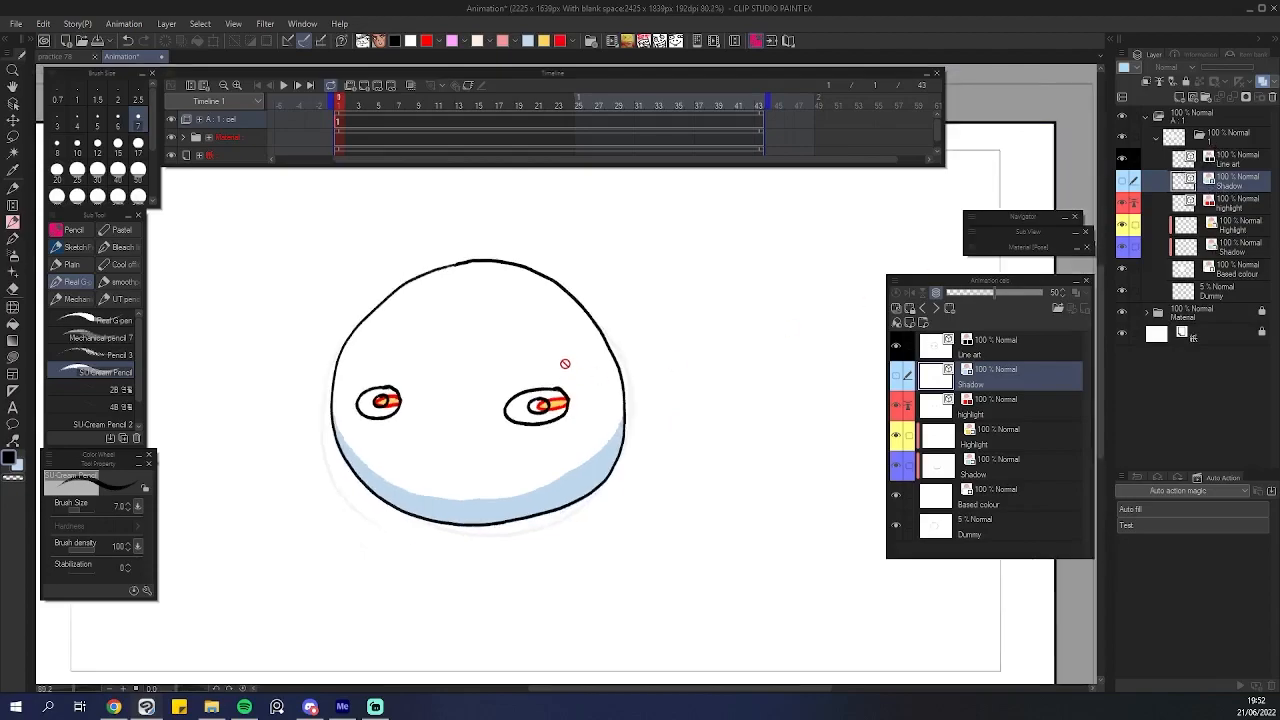
Select the Line art layer, add a new cel on frame 2 and draw a round head with two eyes.
click(1185, 166)
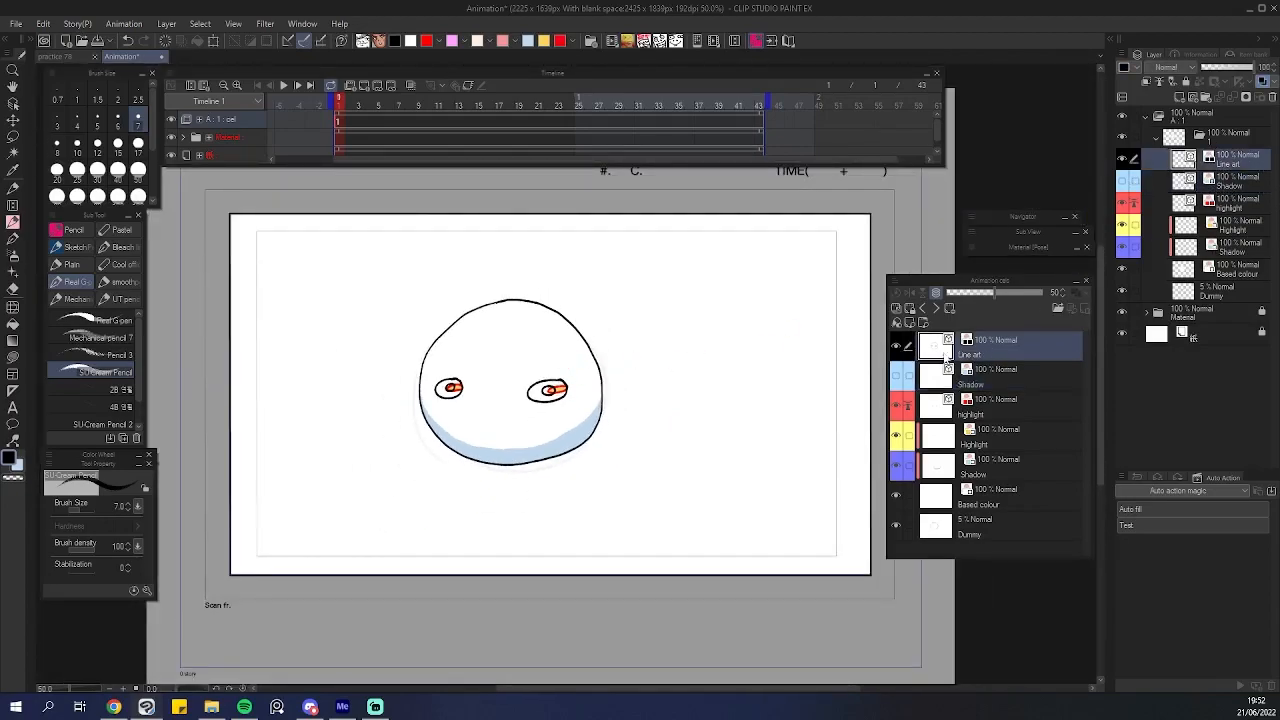
scroll(567, 380, up, 2)
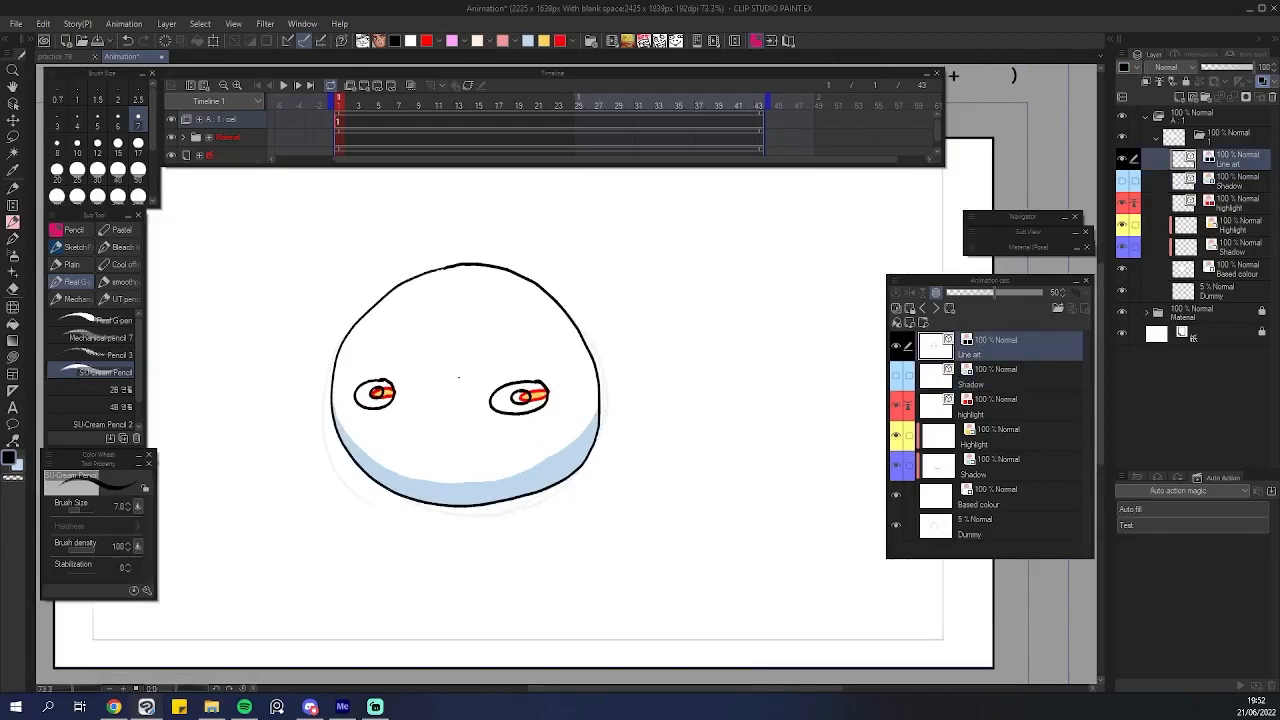
key(alt+n)
drag(535, 448, 508, 449)
drag(403, 441, 409, 447)
mouse_move(688, 495)
mouse_down()
mouse_move(723, 500)
mouse_move(710, 498)
mouse_up()
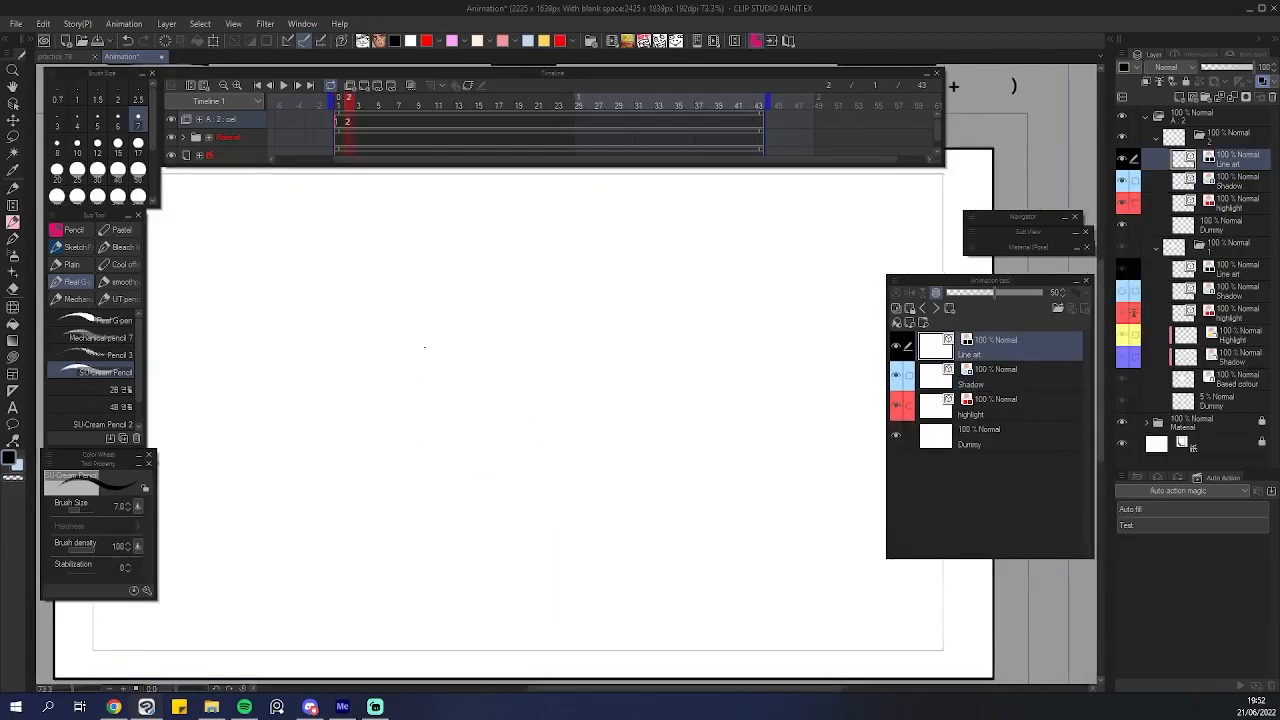
mouse_move(472, 319)
mouse_down()
mouse_move(307, 383)
mouse_move(325, 481)
mouse_move(456, 526)
mouse_move(550, 449)
mouse_move(533, 360)
mouse_move(475, 316)
mouse_up()
scroll(372, 435, up, 2)
mouse_move(380, 385)
mouse_down()
mouse_move(302, 413)
mouse_move(403, 405)
mouse_move(346, 414)
mouse_up()
mouse_move(640, 377)
mouse_down()
mouse_move(600, 380)
mouse_move(626, 388)
mouse_up()
scroll(693, 377, down, 2)
scroll(463, 484, up, 3)
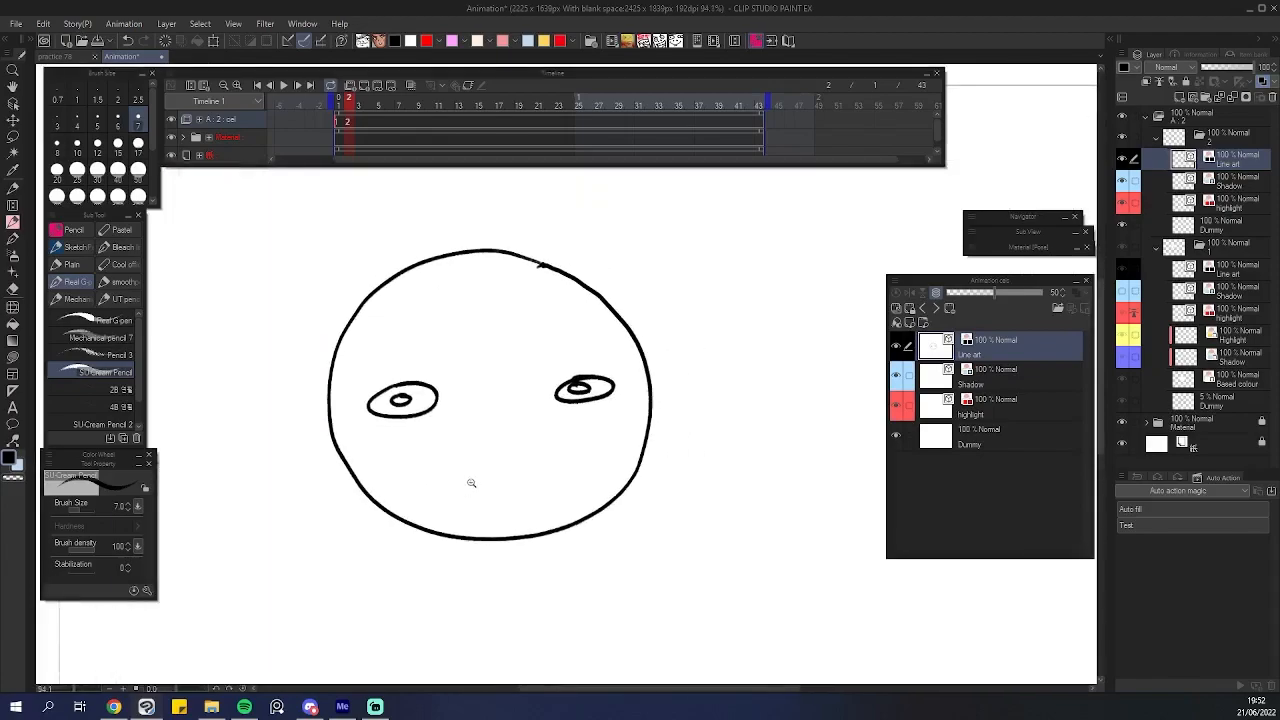
Erase a small gap in the bottom of the new head's outline with the Eraser, returning to the pencil.
key(e)
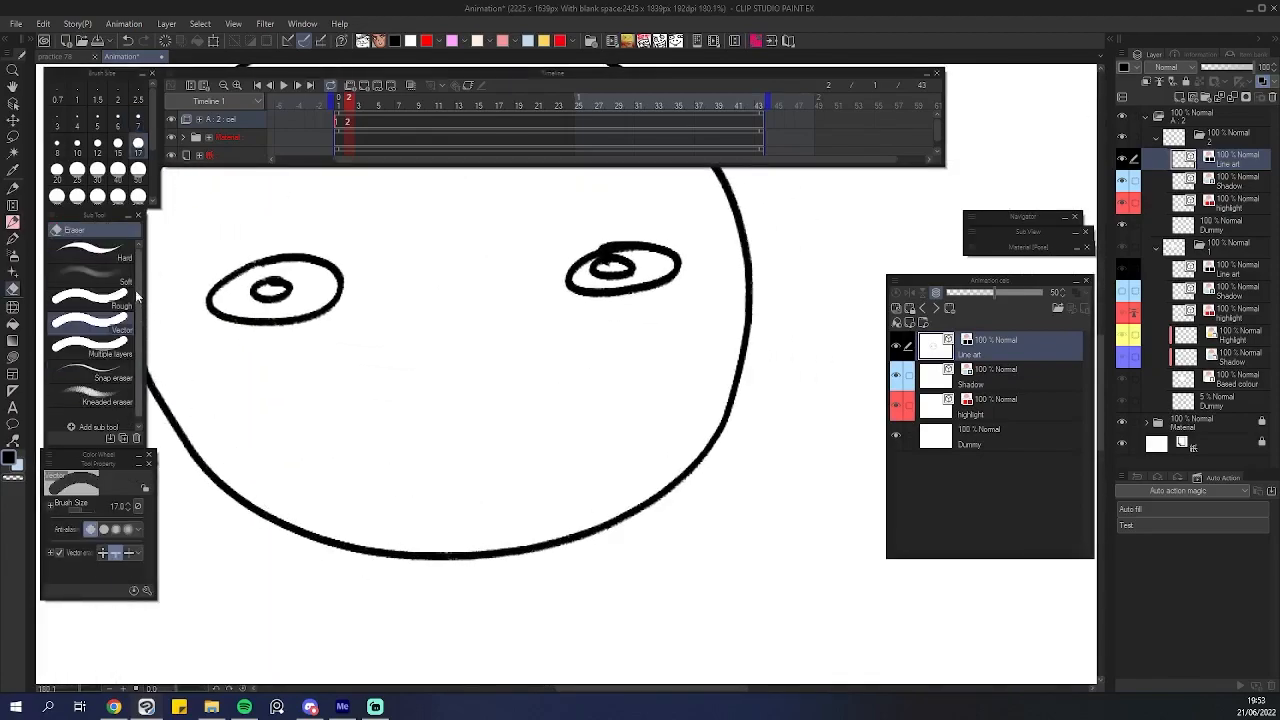
click(507, 553)
key(p)
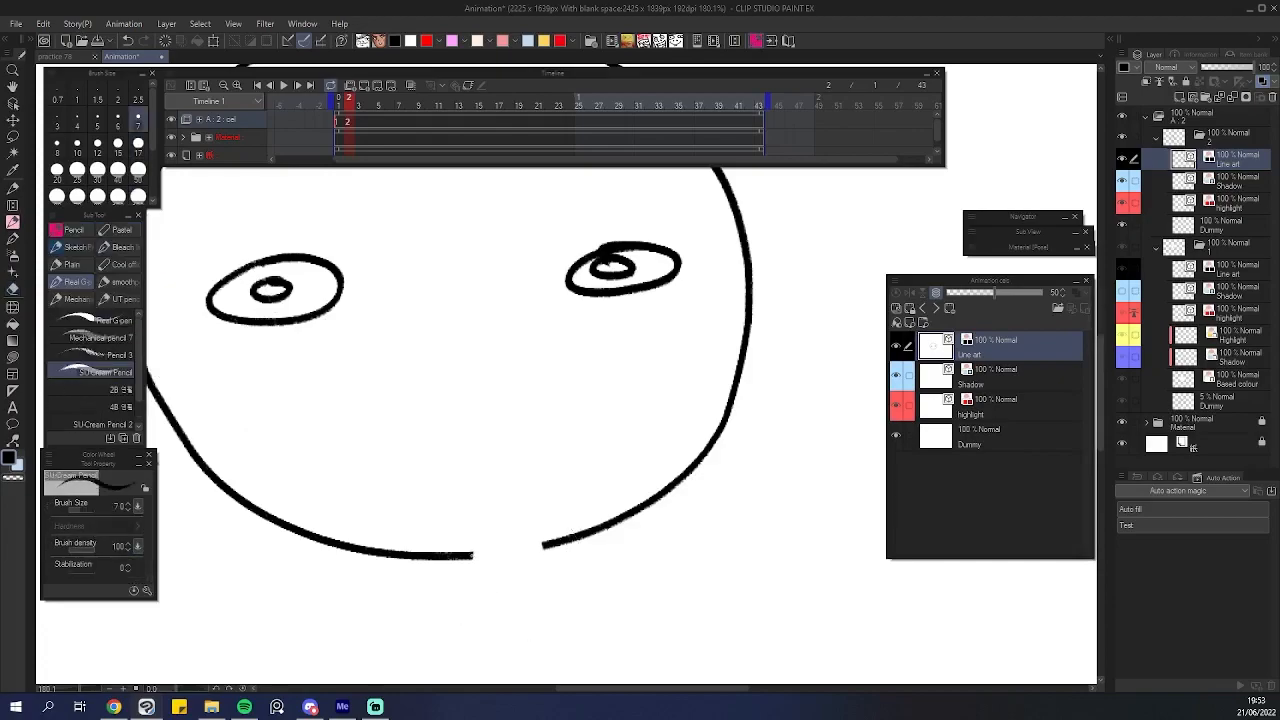
scroll(600, 486, down, 2)
scroll(591, 497, up, 2)
scroll(645, 497, down, 1)
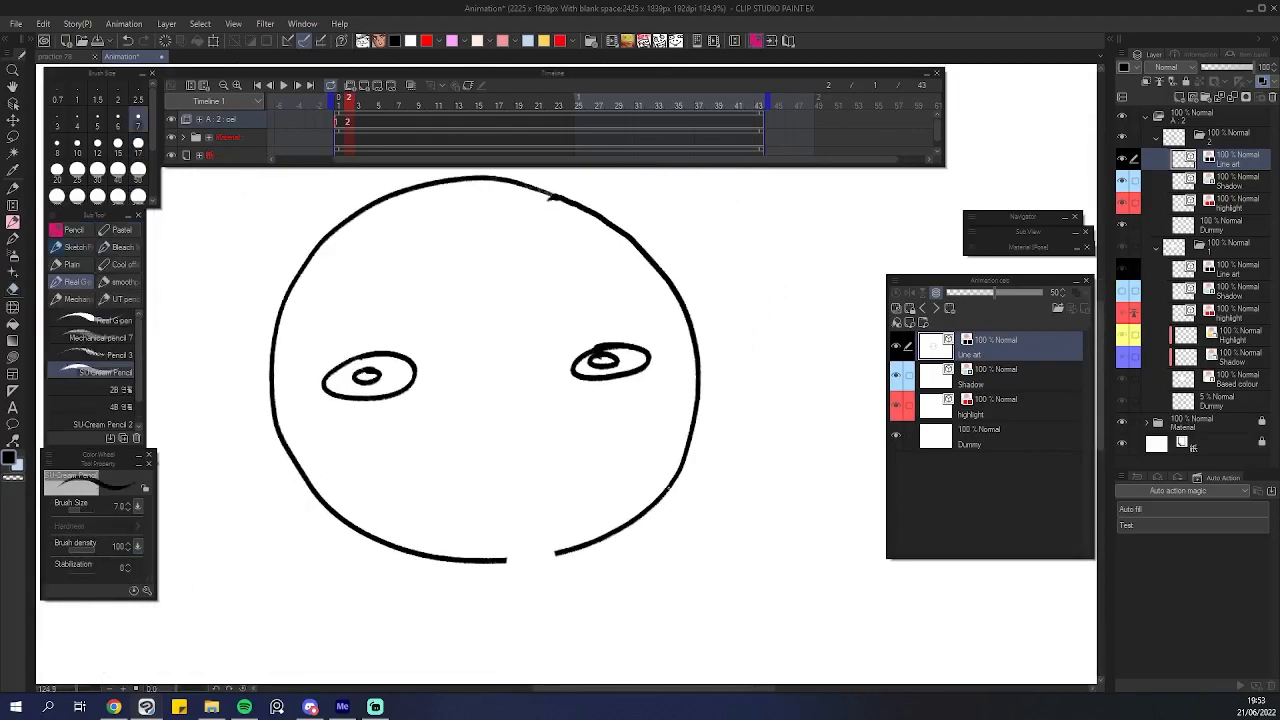
Draw a shadow boundary line around the lower part of the new head on the Shadow layer.
click(962, 377)
scroll(393, 517, up, 2)
mouse_move(303, 541)
mouse_down()
mouse_move(258, 501)
mouse_move(226, 404)
mouse_move(430, 464)
mouse_move(645, 425)
mouse_move(742, 370)
mouse_move(773, 372)
mouse_move(733, 473)
mouse_move(631, 553)
mouse_move(473, 572)
mouse_move(297, 537)
mouse_up()
Draw red highlight strokes inside both eyes on the Highlight layer.
click(954, 416)
drag(652, 341, 627, 392)
drag(622, 326, 670, 325)
drag(316, 346, 358, 337)
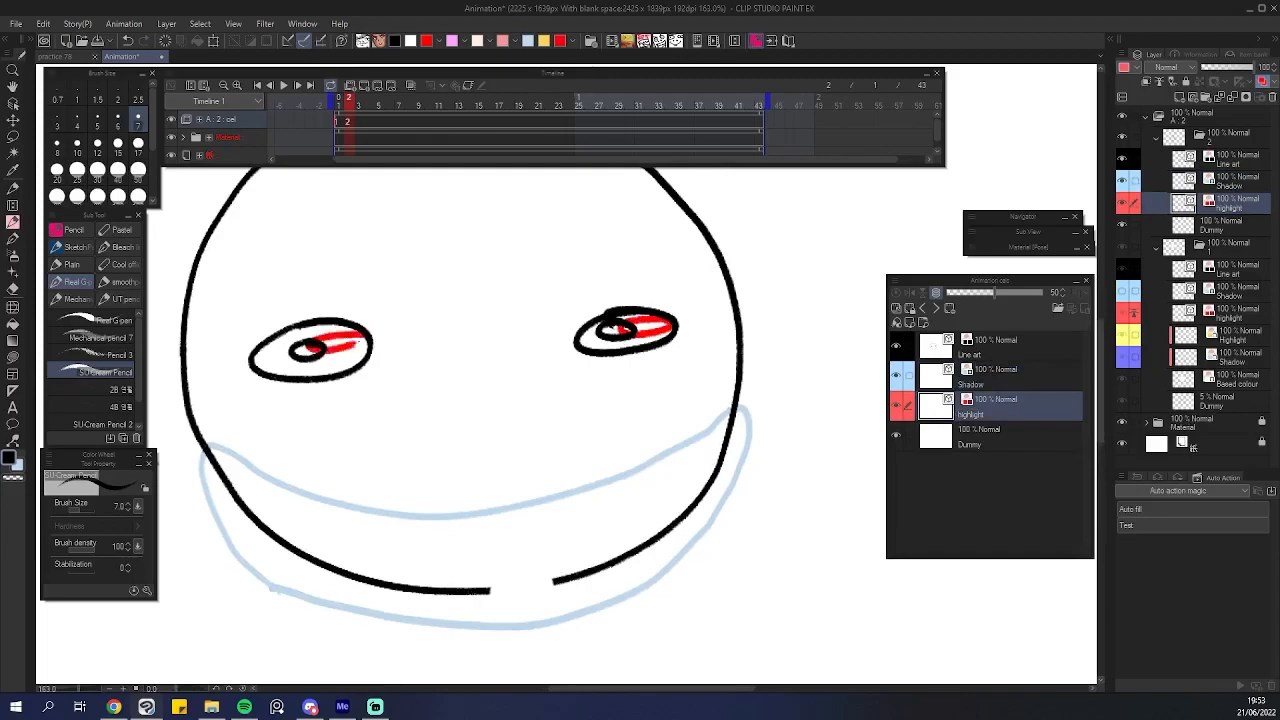
scroll(500, 337, down, 5)
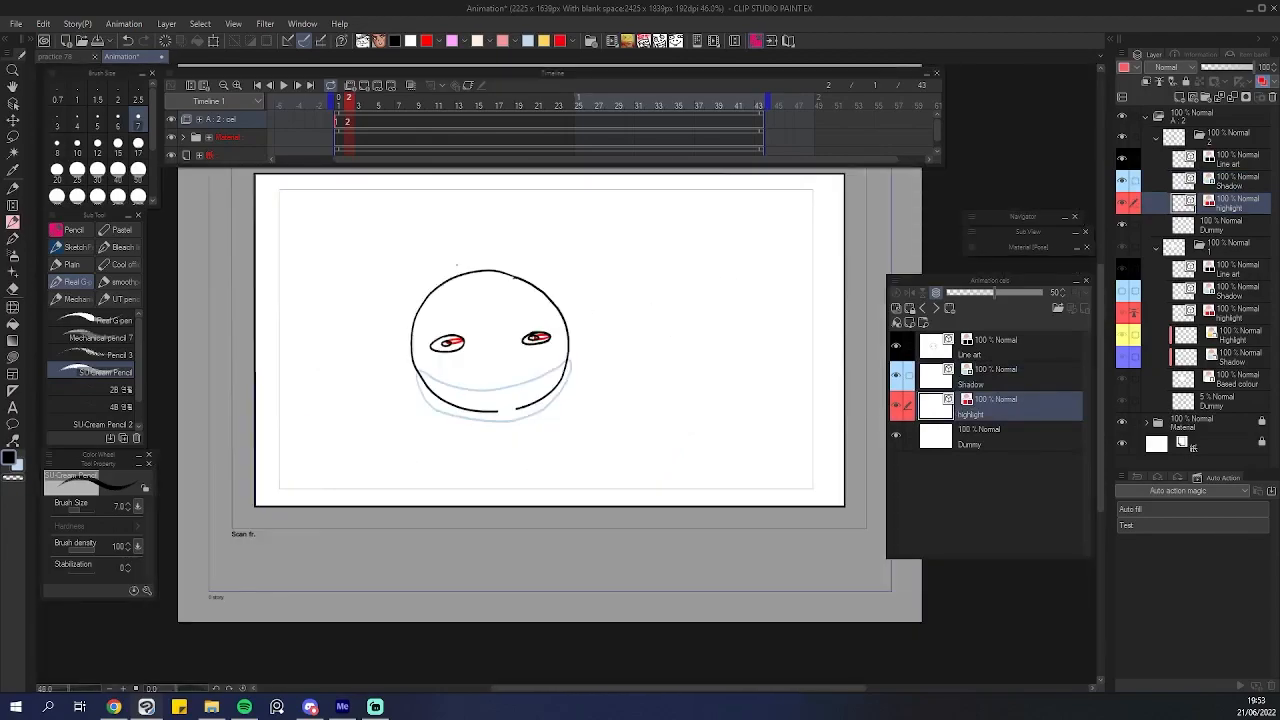
scroll(500, 320, up, 4)
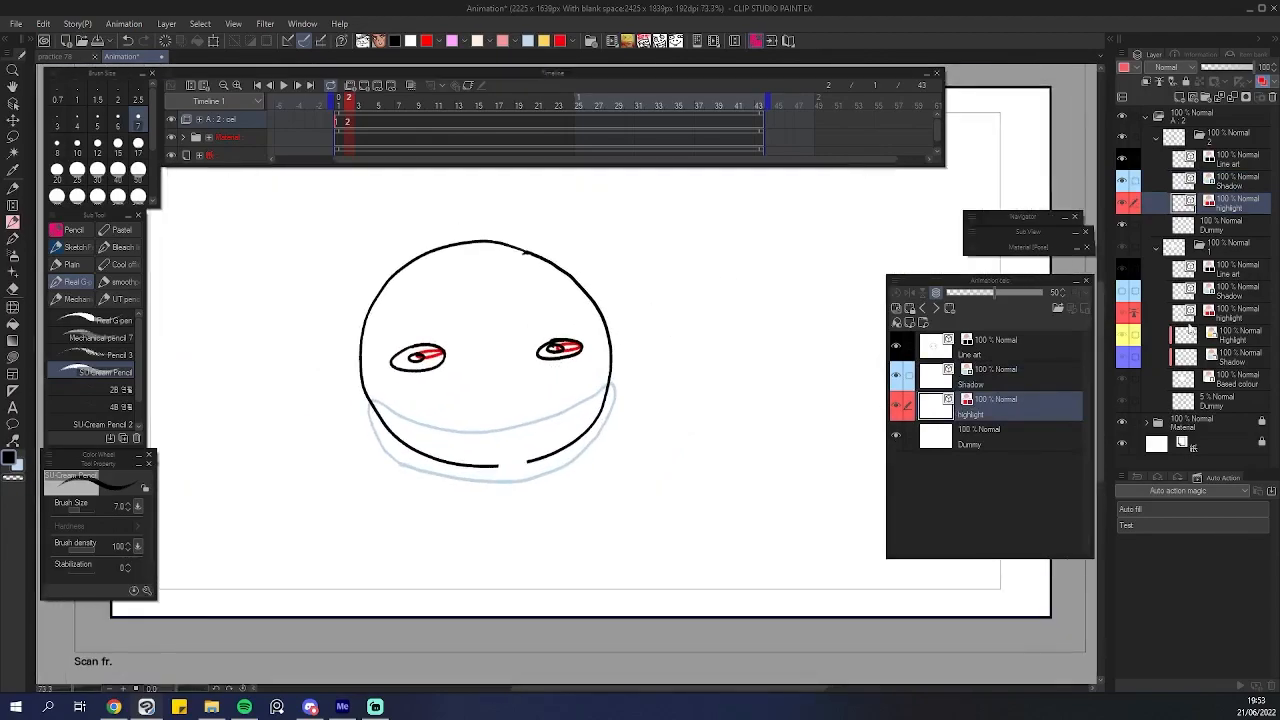
Run the Auto fill auto action to generate colour fill layers for the new cel.
click(1195, 514)
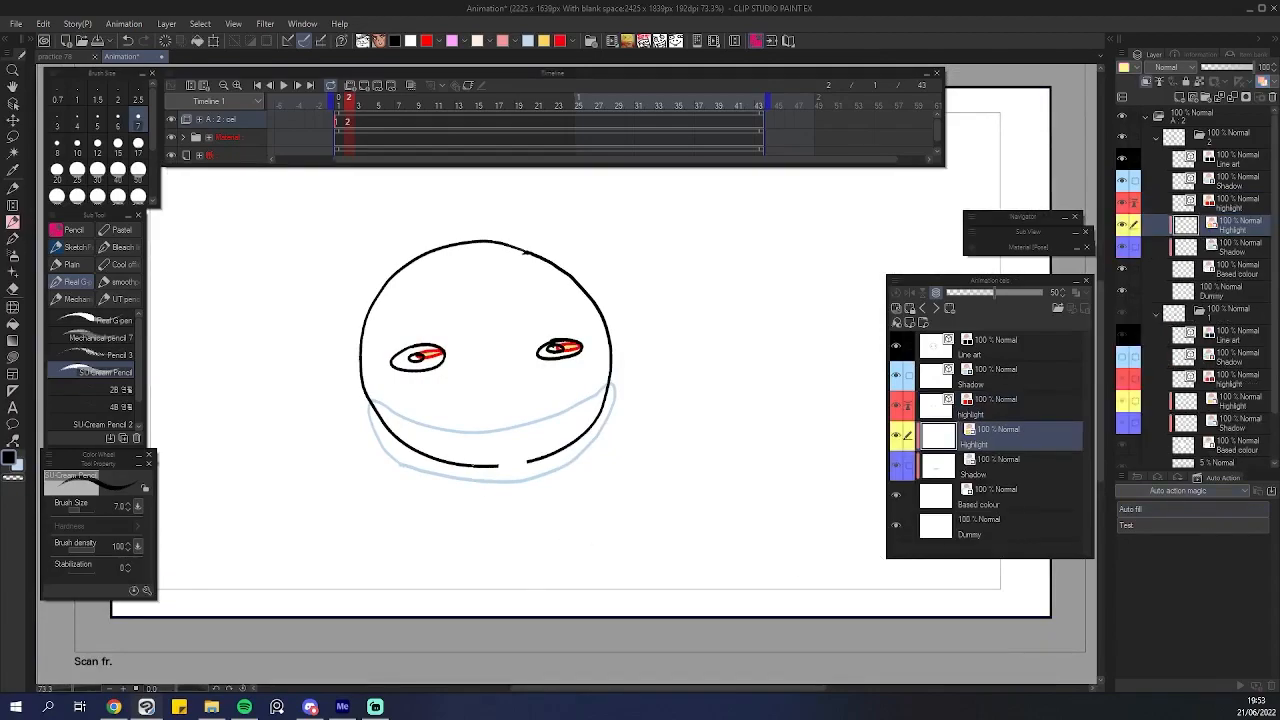
scroll(520, 390, up, 5)
scroll(520, 390, down, 2)
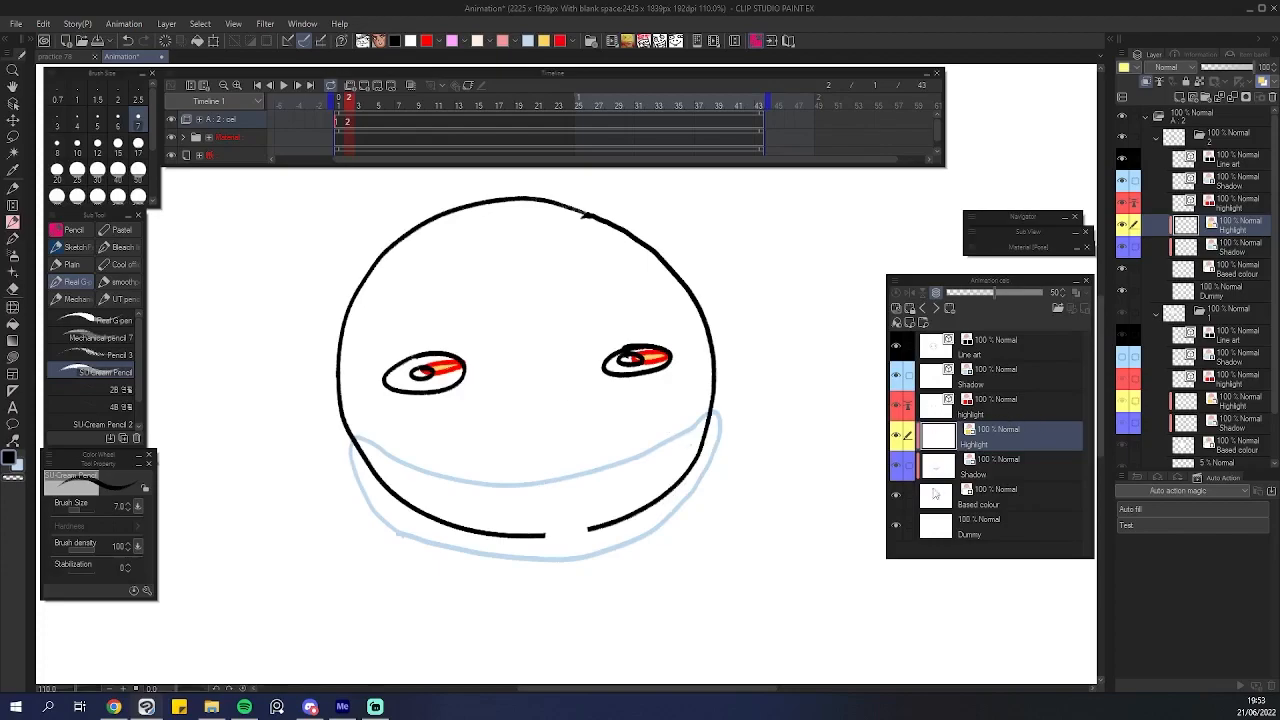
Toggle the visibility of the Based colour and Highlight fill layers.
click(897, 493)
click(897, 493)
click(897, 490)
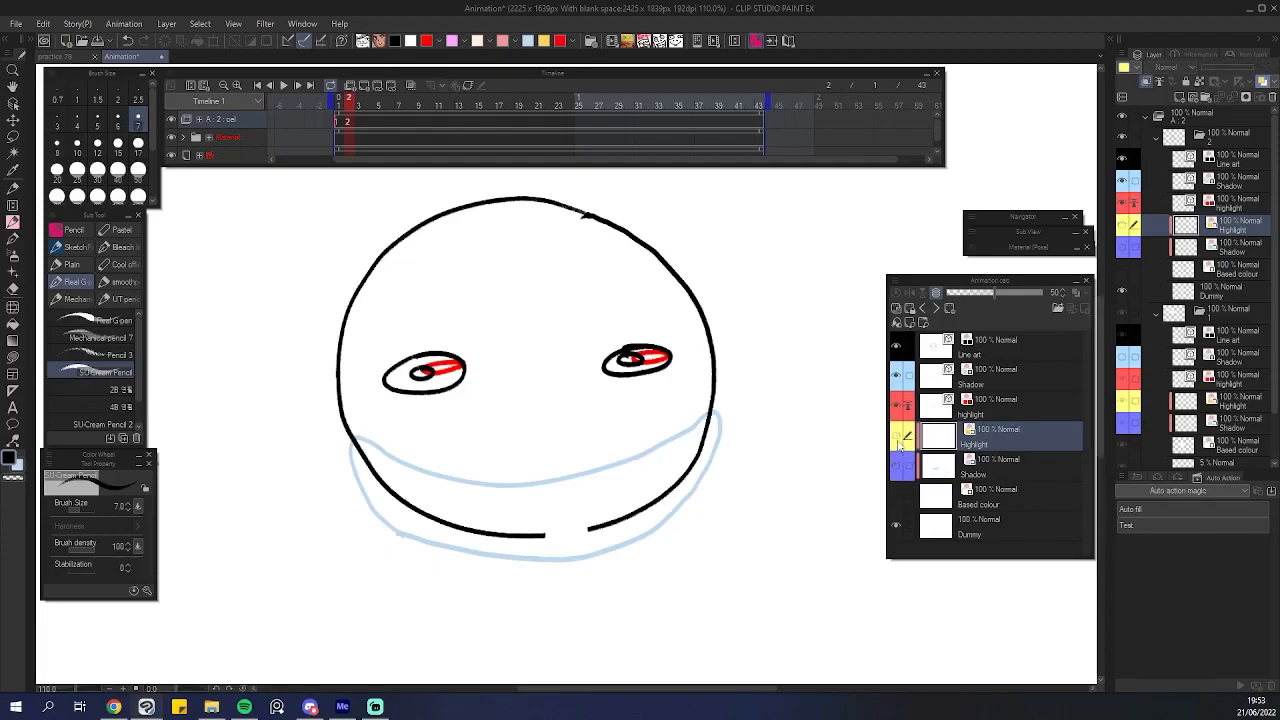
click(897, 443)
scroll(630, 430, down, 2)
scroll(614, 425, up, 3)
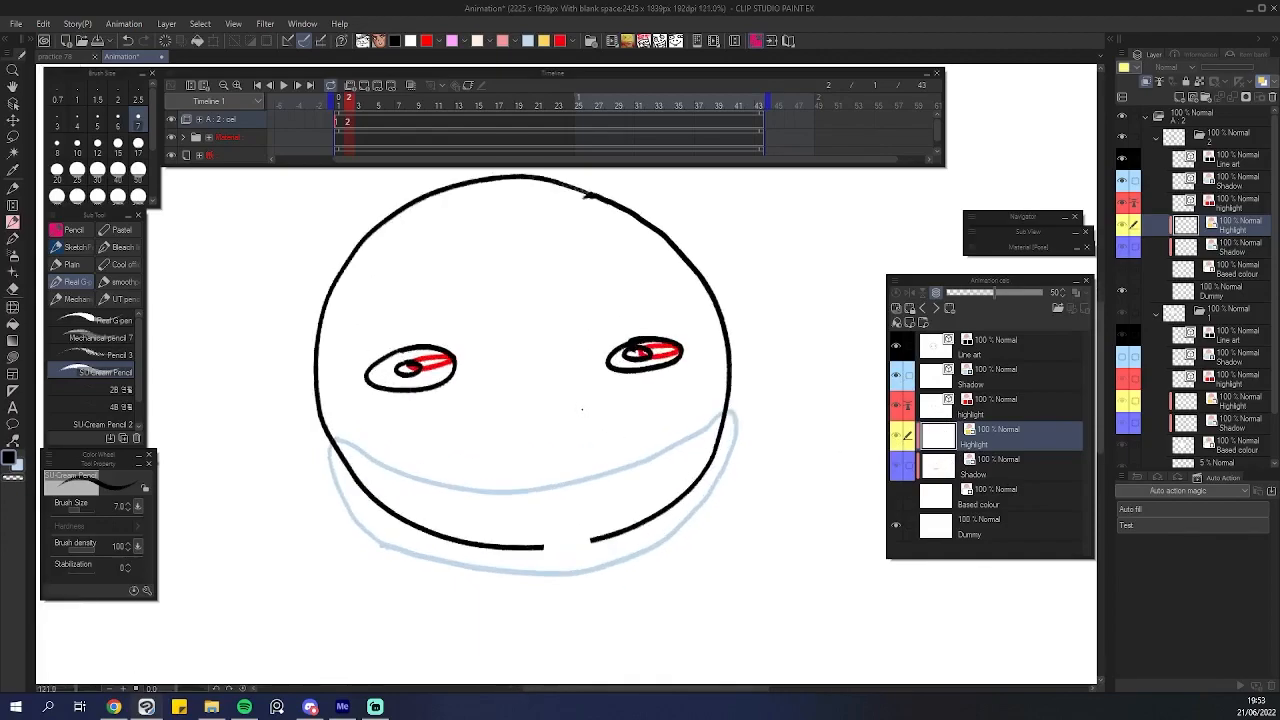
Apply Advanced Fill with Fill closed area enabled and a close gap of 2 px.
click(52, 24)
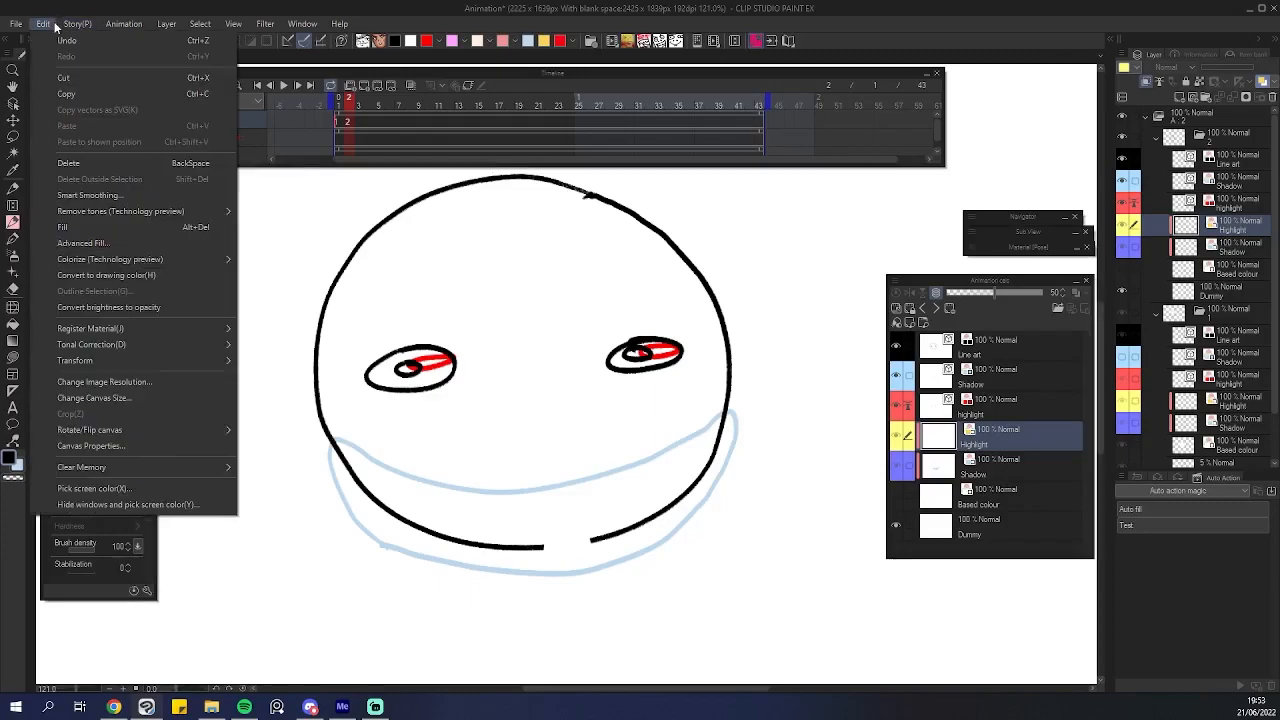
click(80, 243)
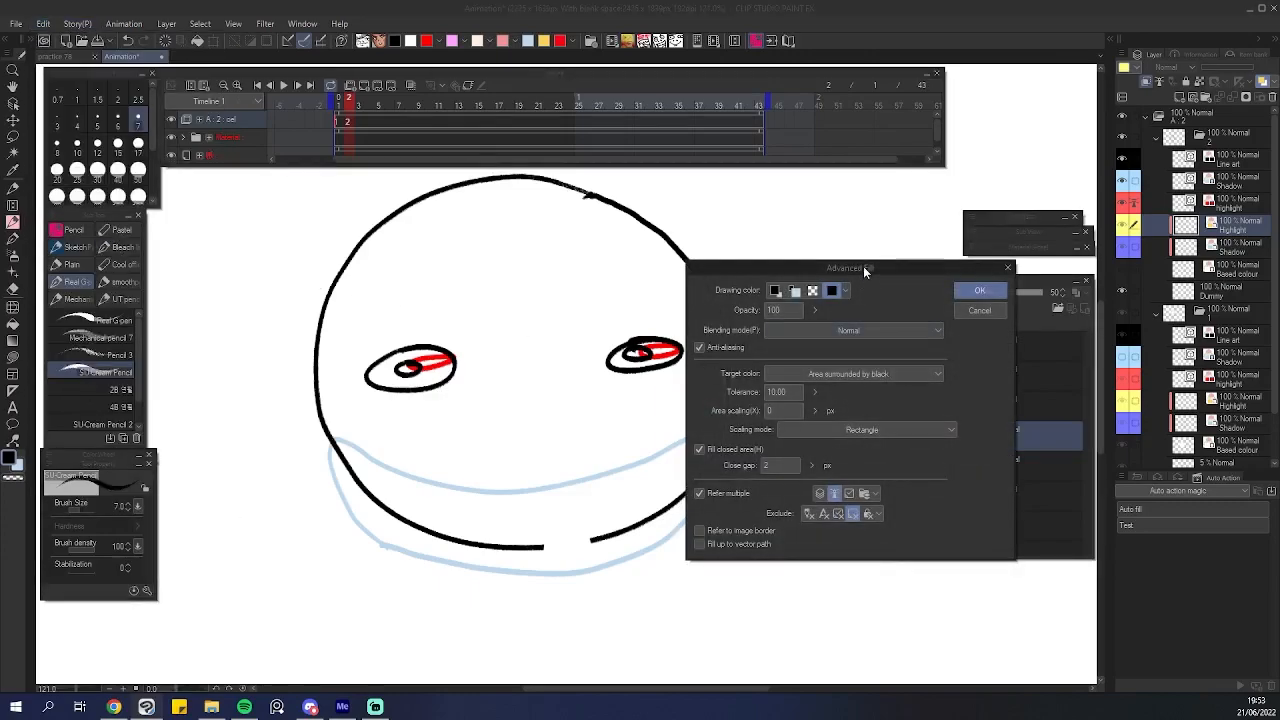
drag(863, 266, 764, 273)
click(684, 470)
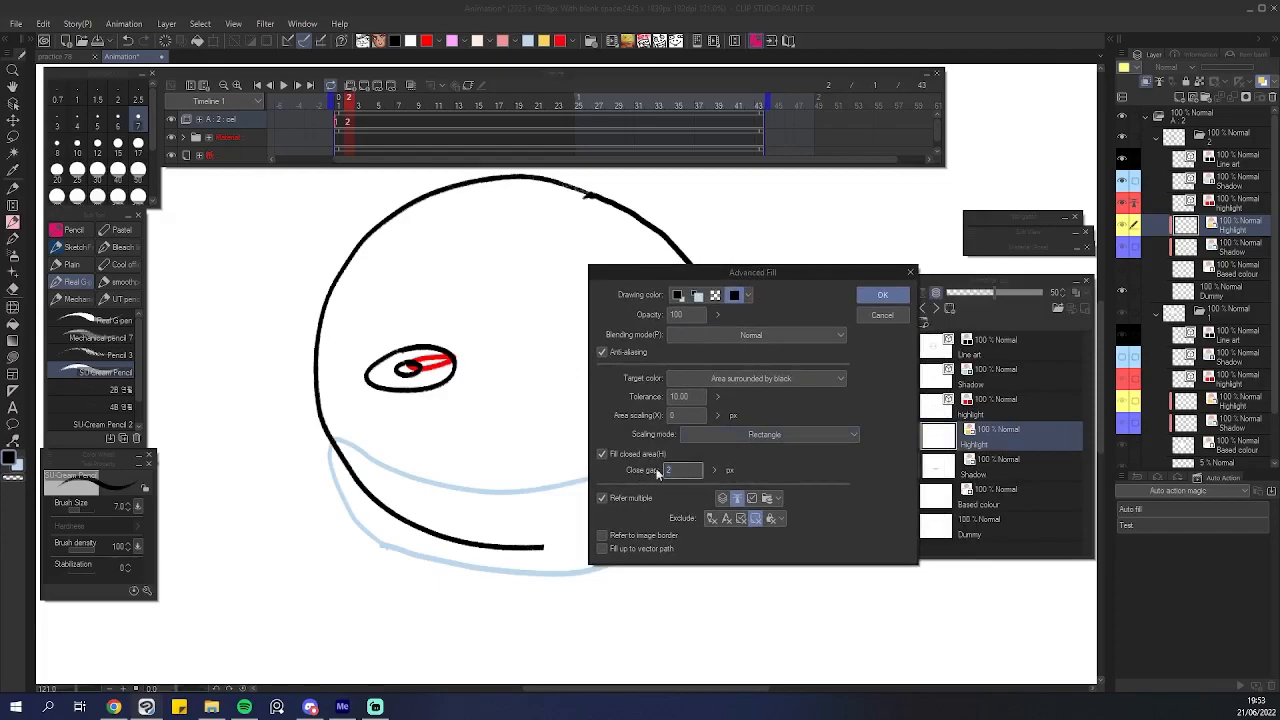
click(880, 316)
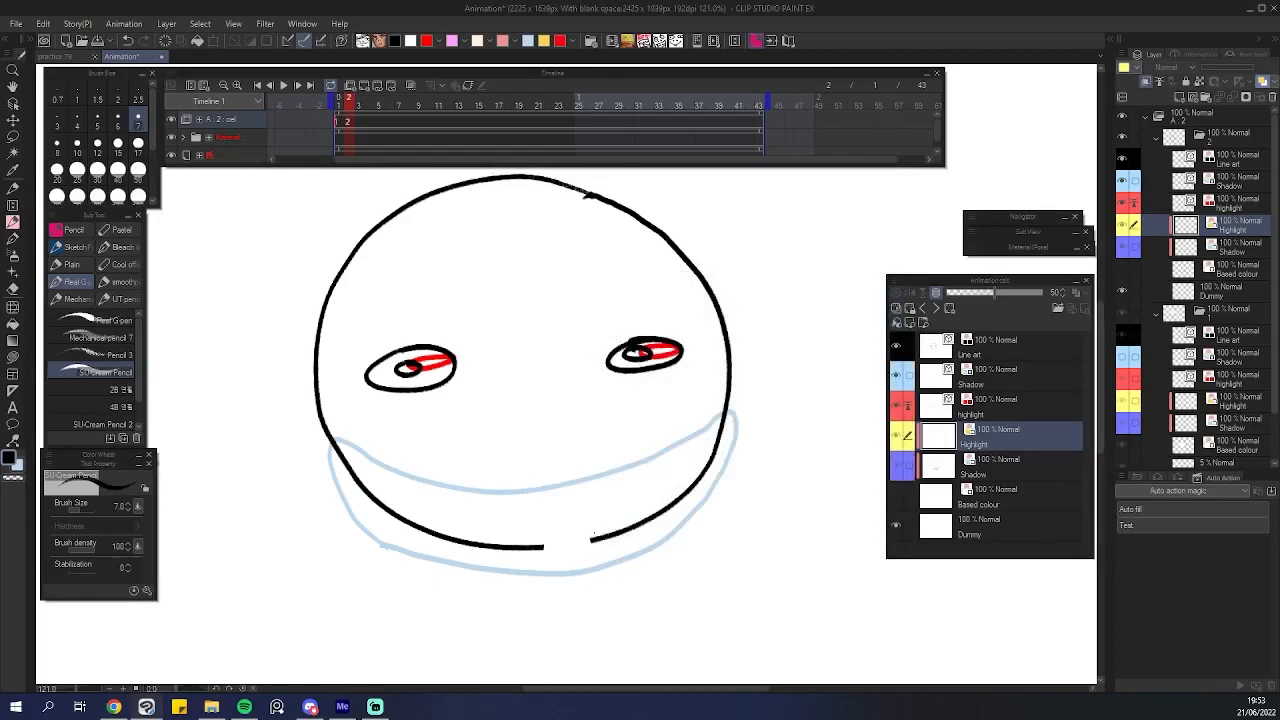
Draw a stroke on the Line art layer bridging the gap in the bottom outline, then select the Highlight fill layer.
scroll(555, 520, up, 1)
scroll(595, 517, down, 1)
scroll(625, 470, up, 2)
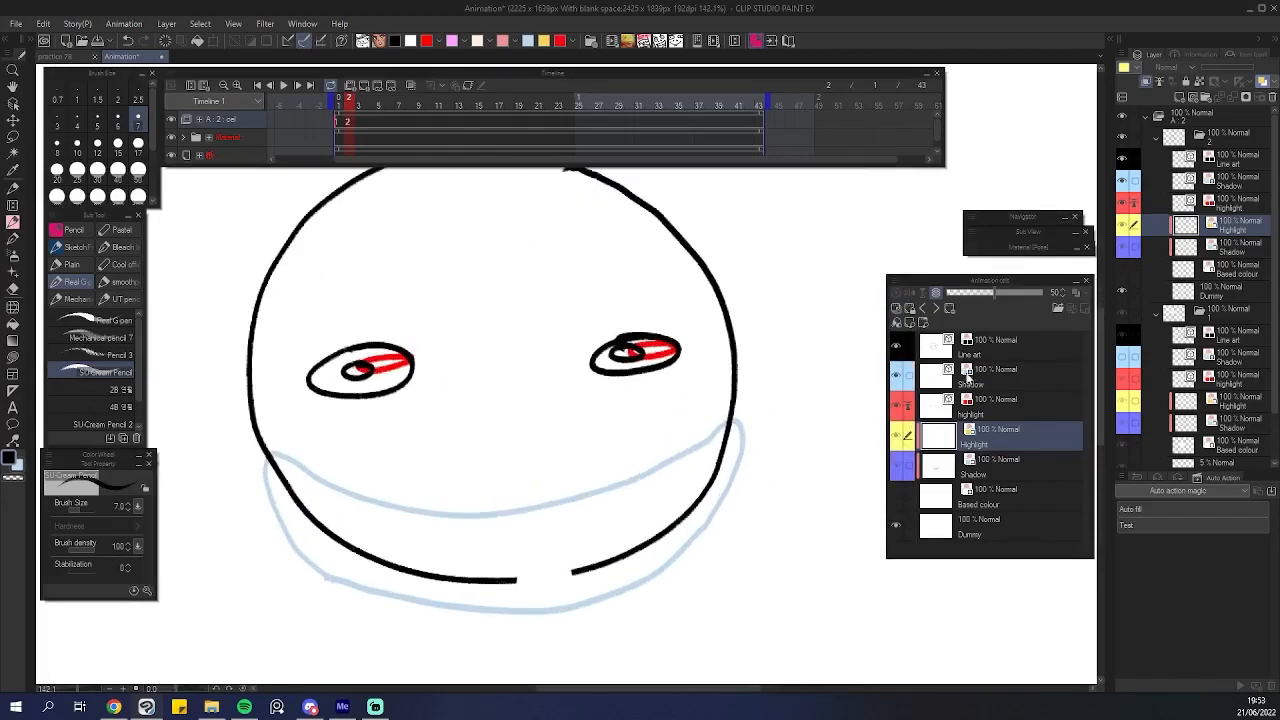
click(960, 348)
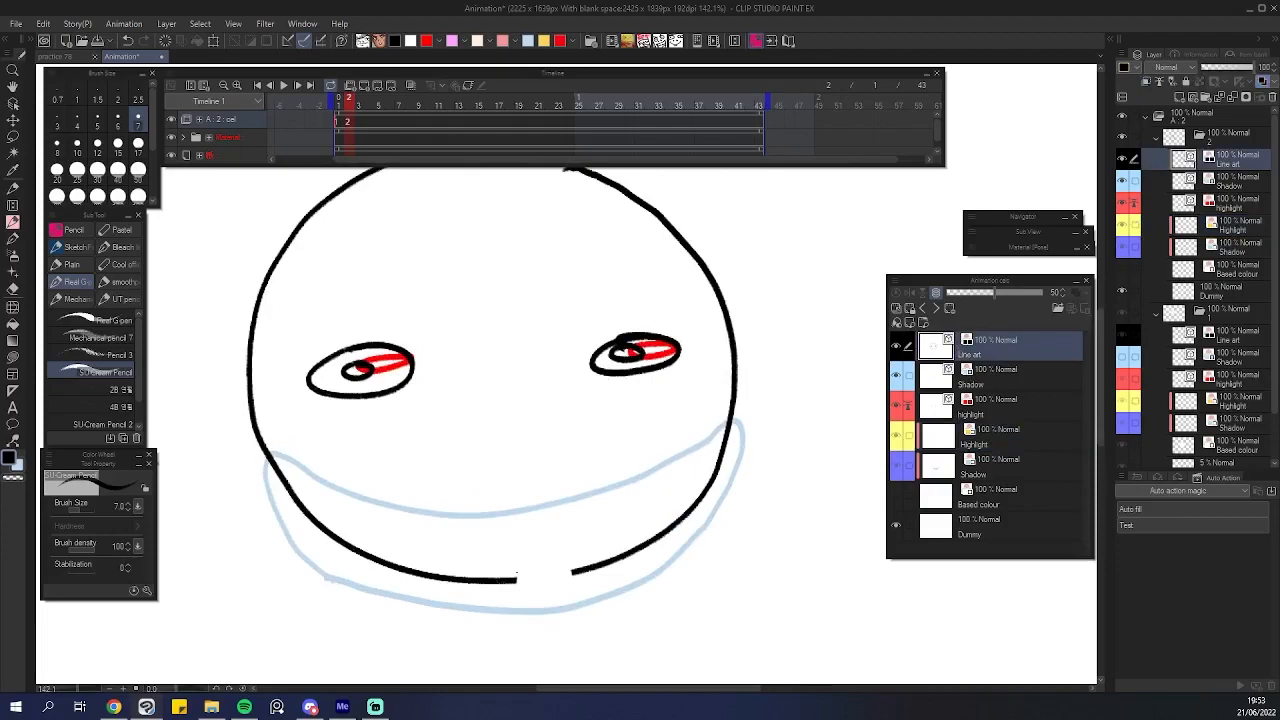
drag(515, 579, 584, 566)
click(980, 440)
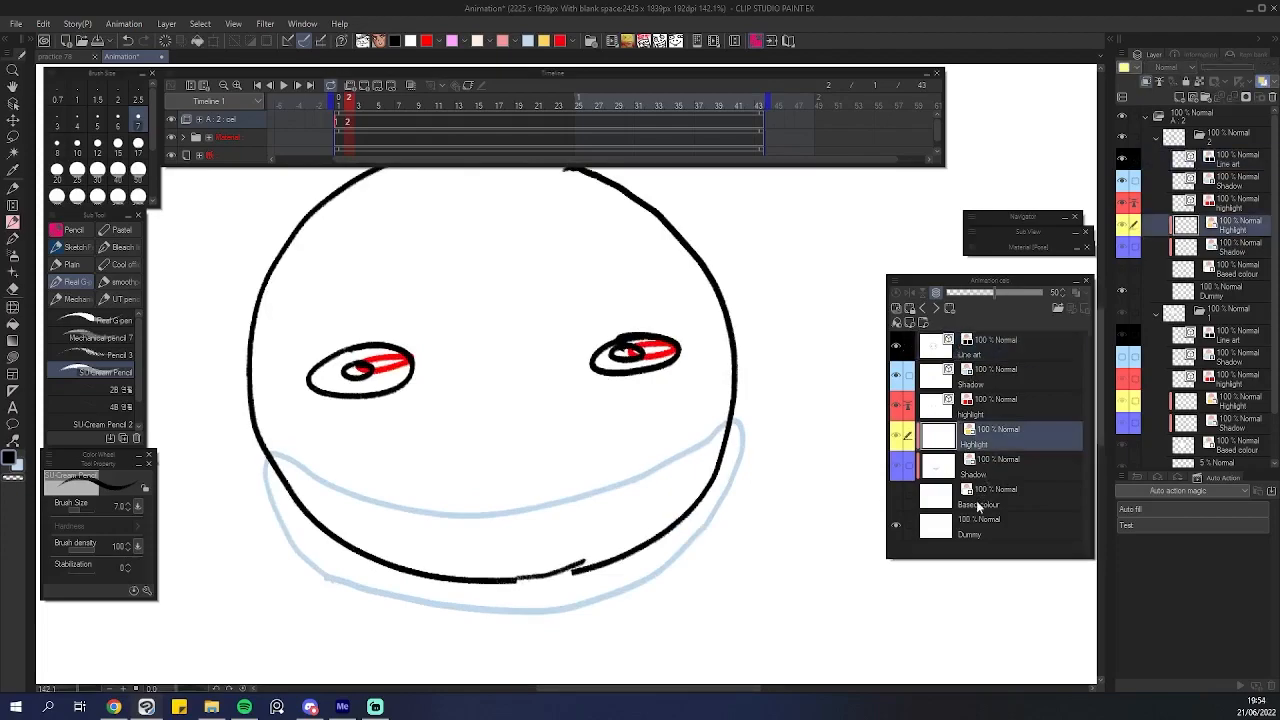
Try deleting the fill layers from the cel, then undo the deletion.
shift+click(983, 500)
click(1271, 97)
click(659, 264)
scroll(645, 463, down, 4)
scroll(645, 463, up, 1)
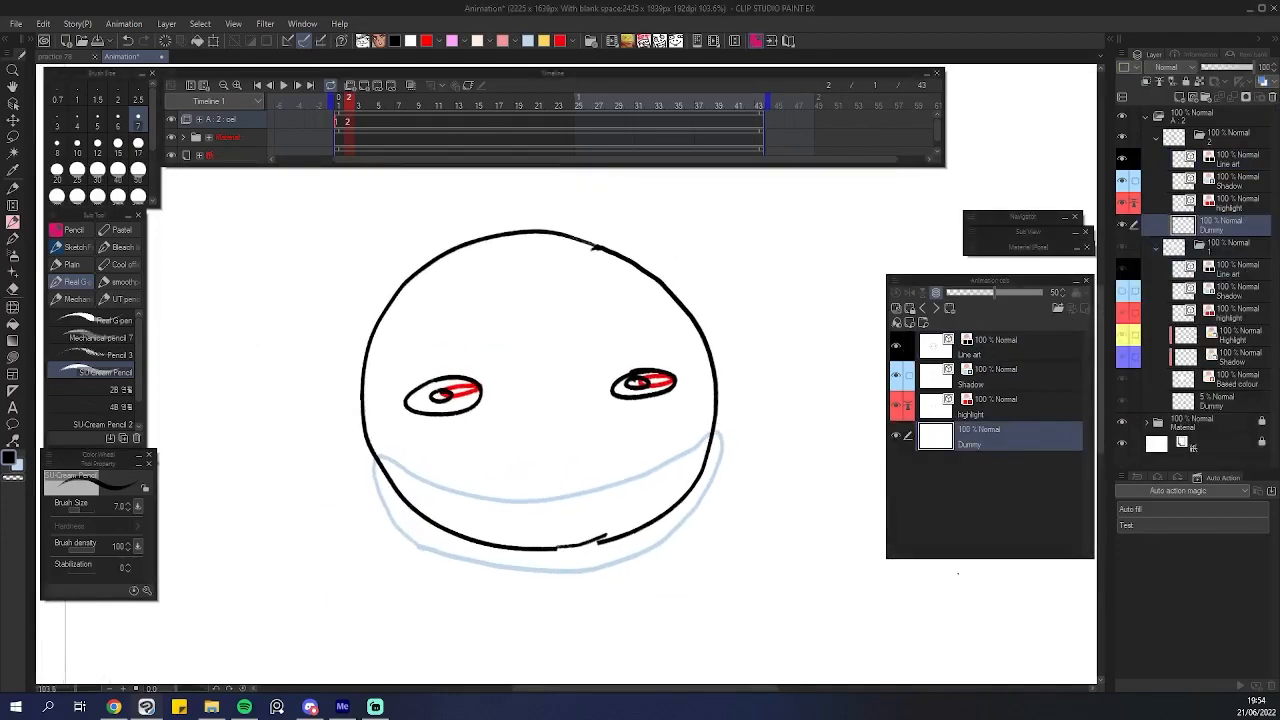
key(ctrl+z)
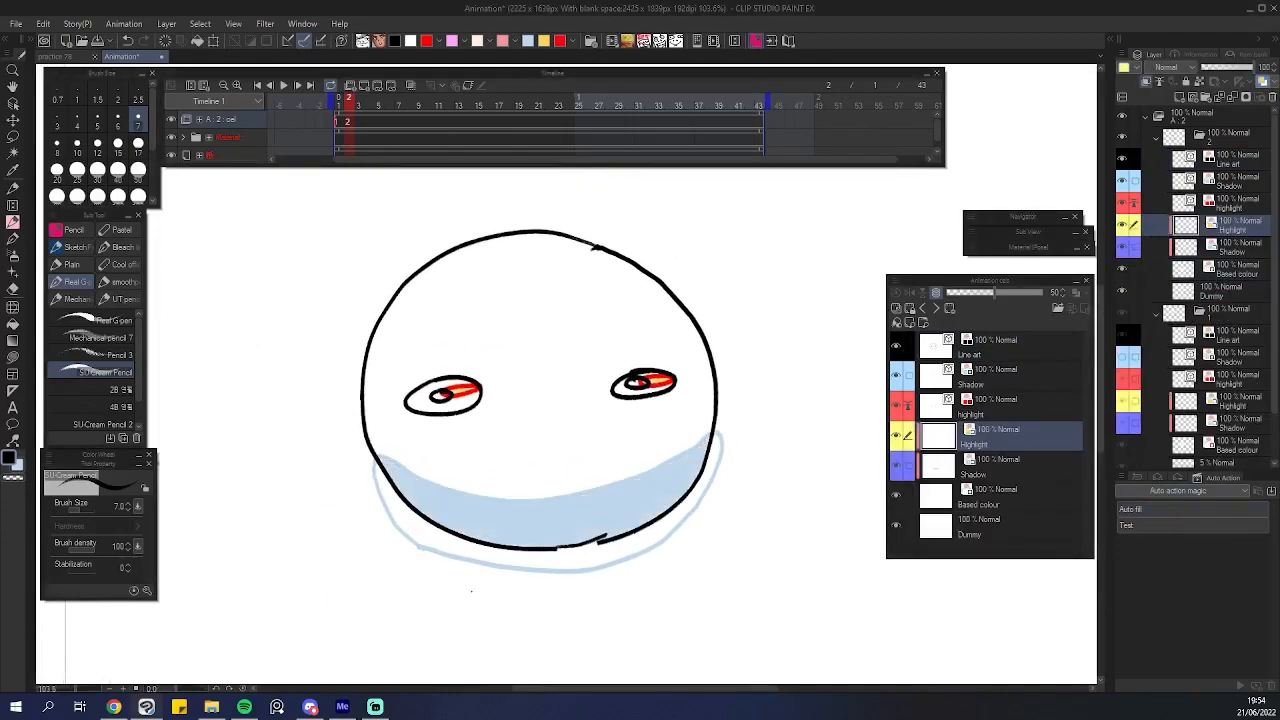
Zoom in to inspect the shadow fill along the bottom outline of the head.
scroll(468, 593, up, 3)
scroll(468, 593, down, 2)
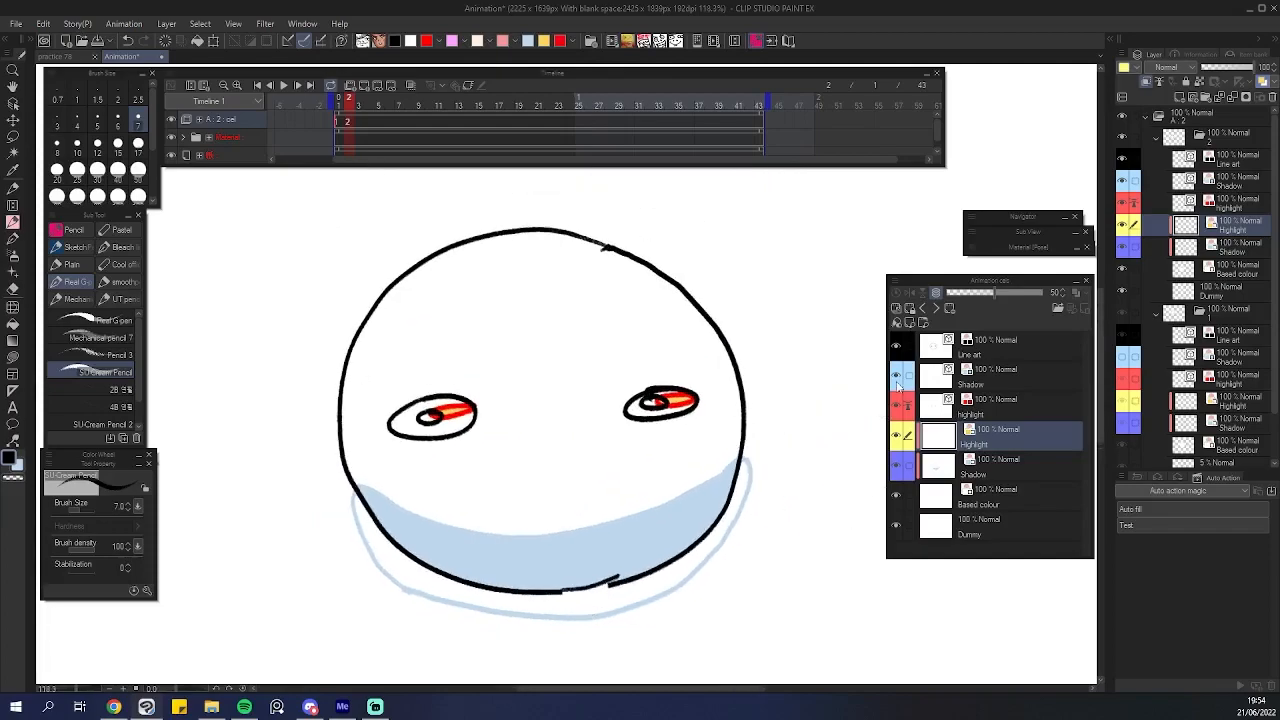
scroll(612, 585, up, 6)
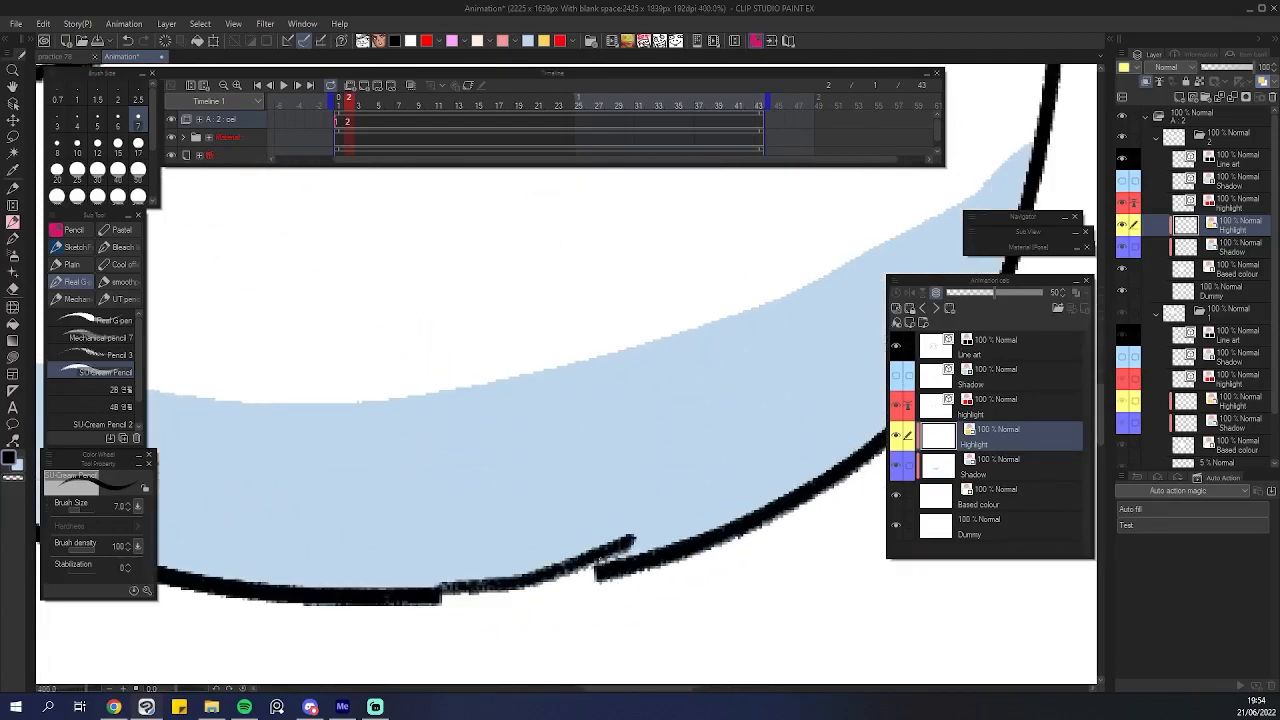
scroll(560, 380, down, 8)
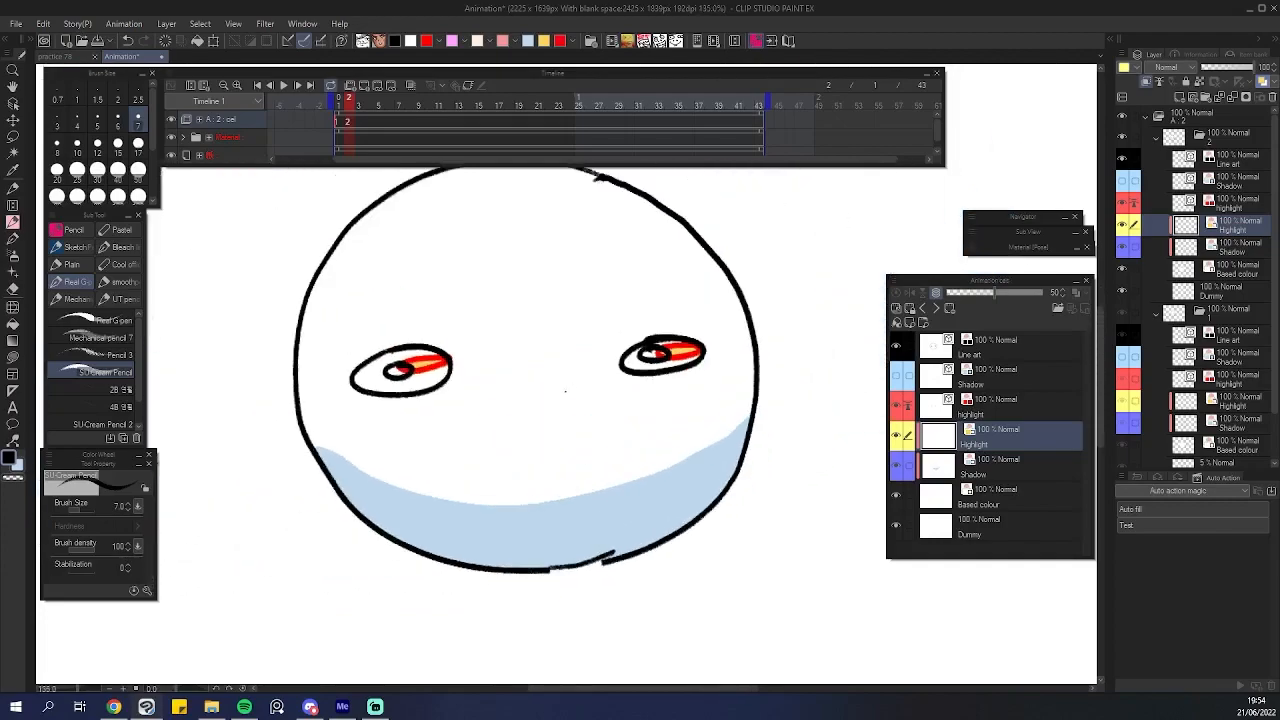
scroll(542, 393, up, 2)
scroll(548, 400, up, 1)
scroll(555, 408, down, 2)
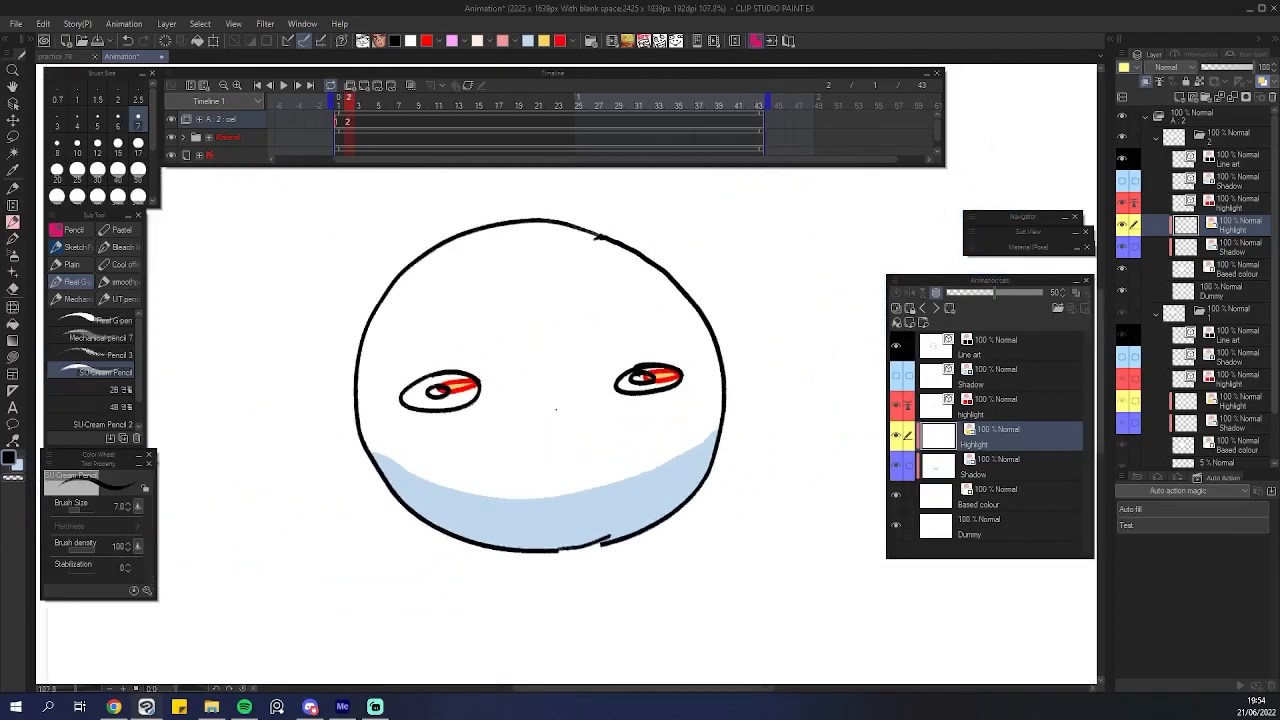
Move to frame 3 on the timeline and inspect its head cel.
click(362, 120)
click(363, 85)
scroll(560, 320, down, 2)
scroll(568, 330, up, 1)
scroll(590, 348, down, 2)
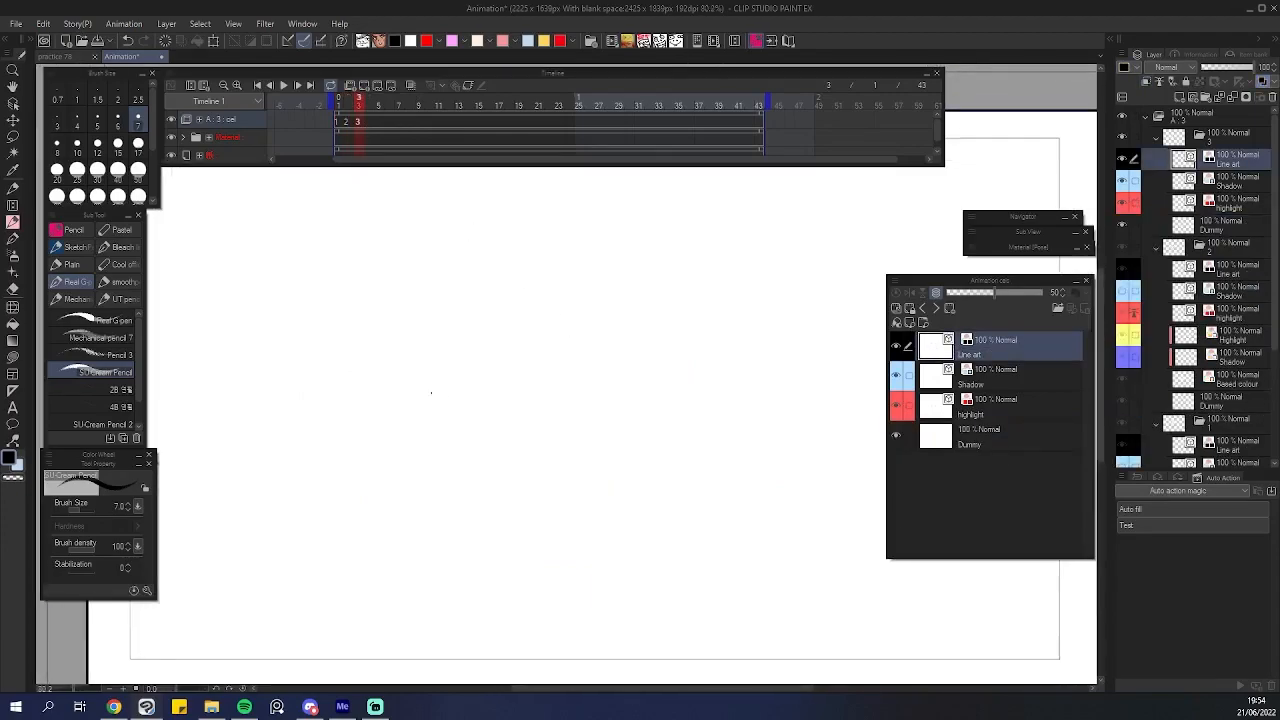
mouse_move(452, 270)
mouse_down()
mouse_move(340, 338)
mouse_move(336, 490)
mouse_move(540, 540)
mouse_move(625, 378)
mouse_move(517, 269)
mouse_move(429, 282)
mouse_move(422, 510)
mouse_move(669, 446)
mouse_move(598, 276)
mouse_move(467, 271)
mouse_move(435, 283)
mouse_up()
key(ctrl+z)
mouse_move(460, 366)
mouse_down()
mouse_move(408, 397)
mouse_move(464, 387)
mouse_move(448, 386)
mouse_up()
key(ctrl+z)
mouse_move(612, 357)
mouse_down()
mouse_move(582, 382)
mouse_move(614, 355)
mouse_up()
drag(598, 372, 606, 366)
drag(446, 393, 438, 395)
scroll(445, 398, up, 2)
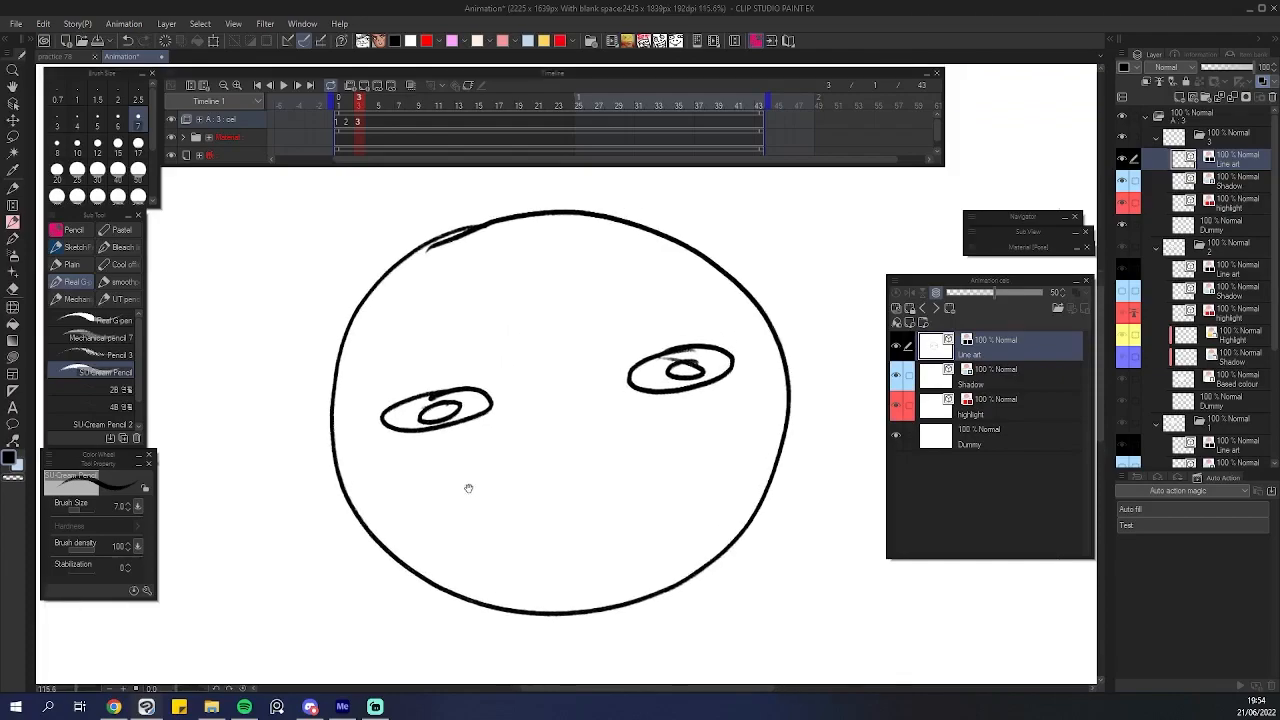
Select cel 3's highlight layer and zoom and pan around the head.
click(982, 388)
drag(663, 535, 616, 502)
drag(392, 481, 374, 450)
mouse_move(284, 436)
mouse_down()
mouse_move(347, 485)
mouse_move(453, 519)
mouse_move(568, 500)
mouse_move(664, 440)
mouse_move(716, 384)
mouse_up()
drag(508, 548, 504, 587)
click(938, 415)
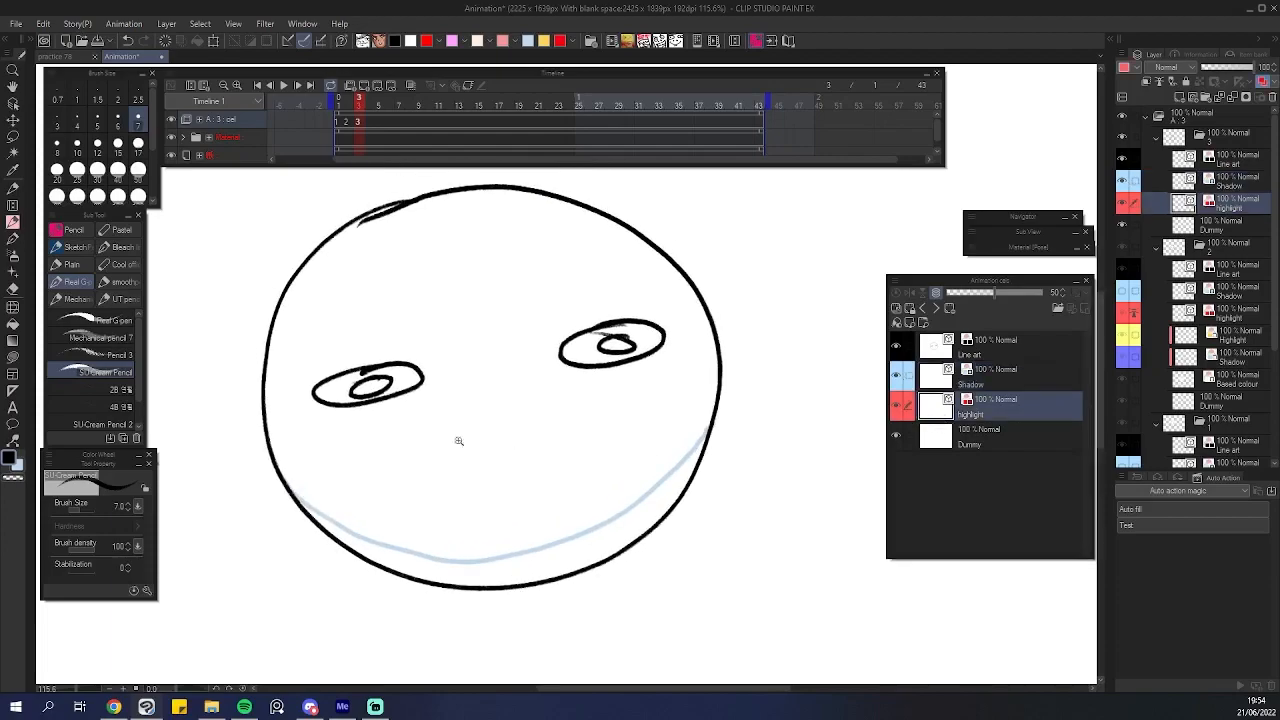
scroll(410, 381, up, 2)
mouse_move(363, 380)
mouse_down()
mouse_move(415, 363)
mouse_move(428, 378)
mouse_up()
mouse_move(744, 306)
mouse_down()
mouse_move(690, 332)
mouse_move(754, 324)
mouse_up()
key(Left)
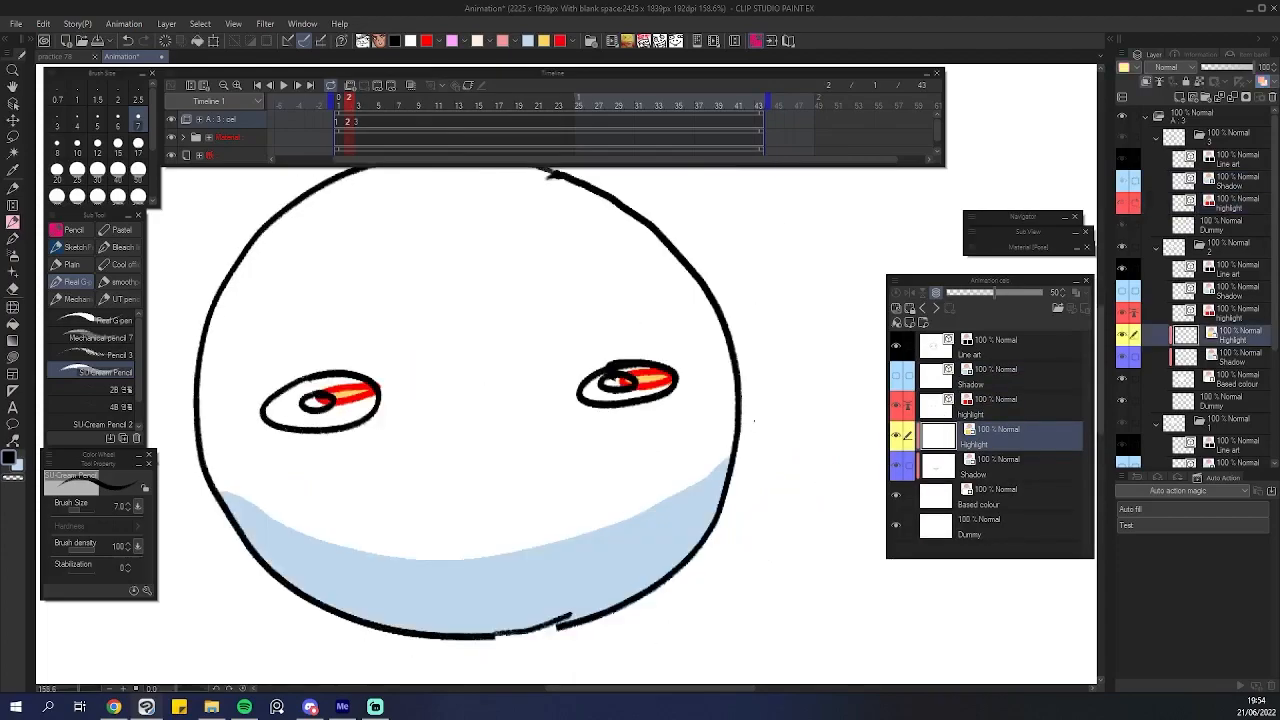
Flip between frames 2 and 3 to compare the head's shadow and highlight fills.
drag(660, 465, 659, 454)
mouse_move(666, 500)
mouse_down()
mouse_move(726, 430)
mouse_move(705, 431)
mouse_up()
click(894, 380)
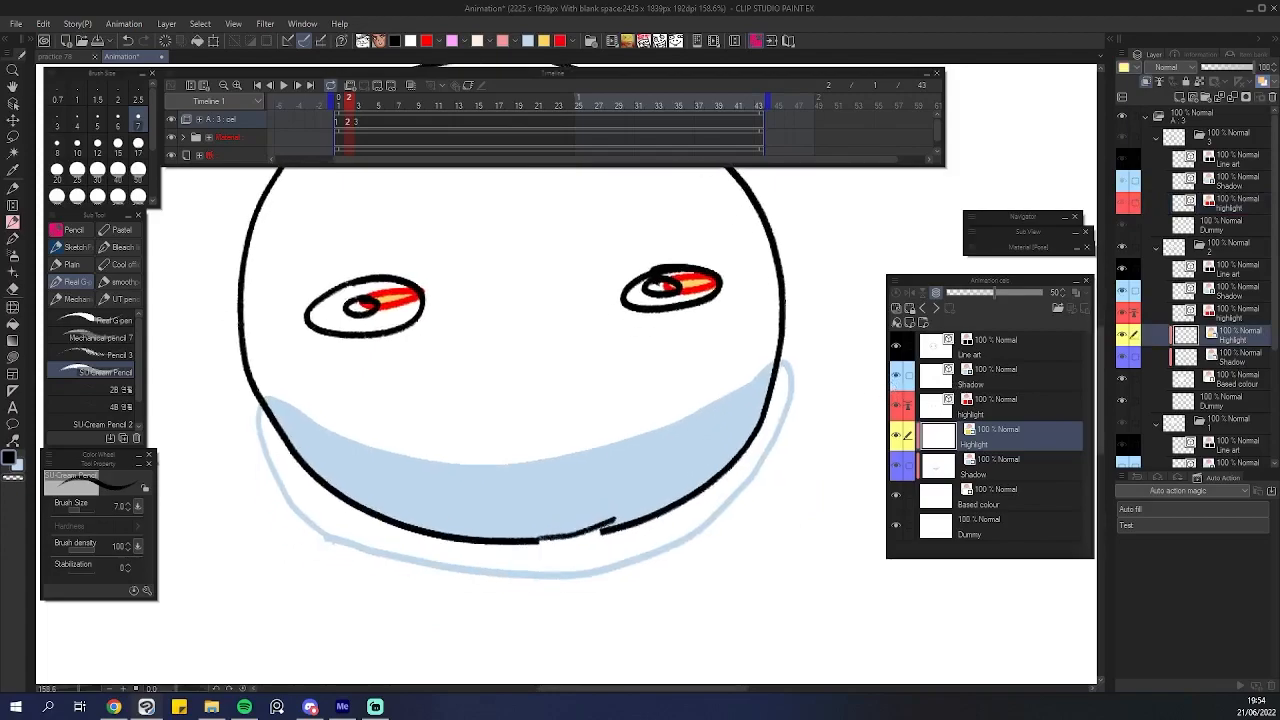
drag(520, 400, 495, 482)
drag(563, 443, 549, 445)
key(Right)
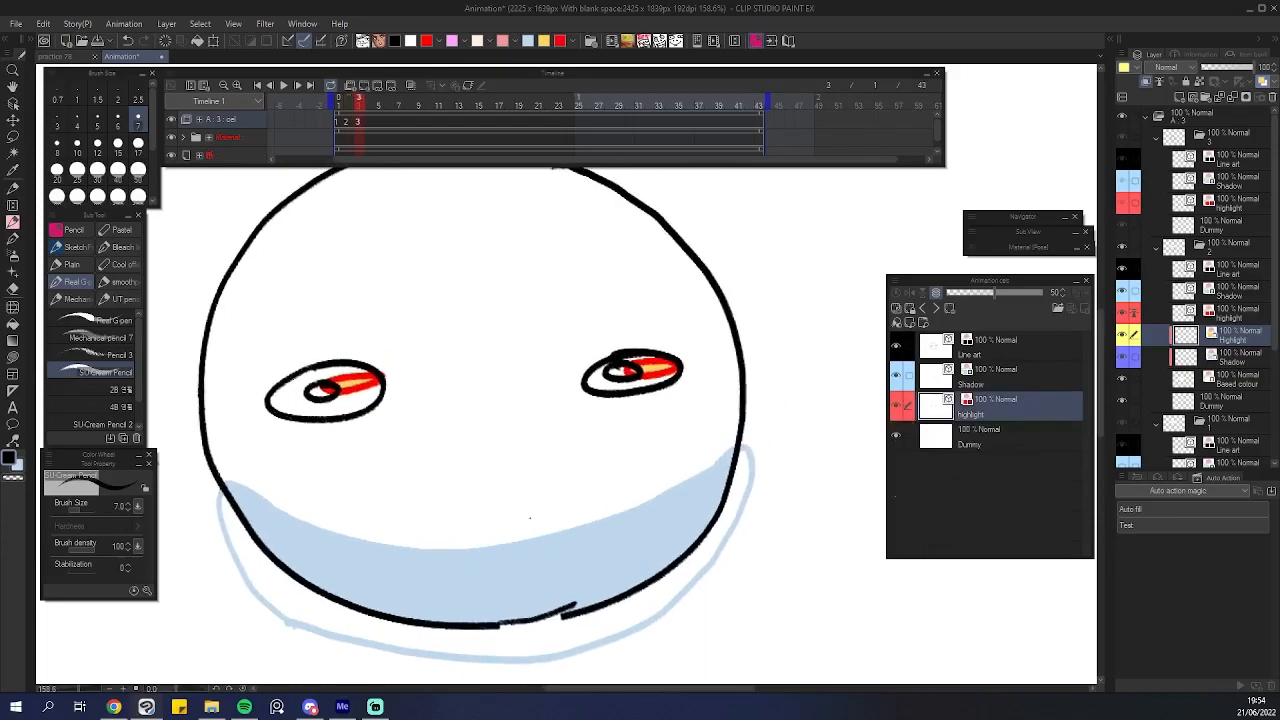
drag(638, 474, 622, 490)
key(Left)
key(Right)
scroll(666, 494, up, 1)
key(Left)
key(Left)
key(Right)
key(Right)
Try deleting the Highlight, Shadow and Based colour fill layers from the cel.
click(915, 437)
drag(582, 554, 537, 542)
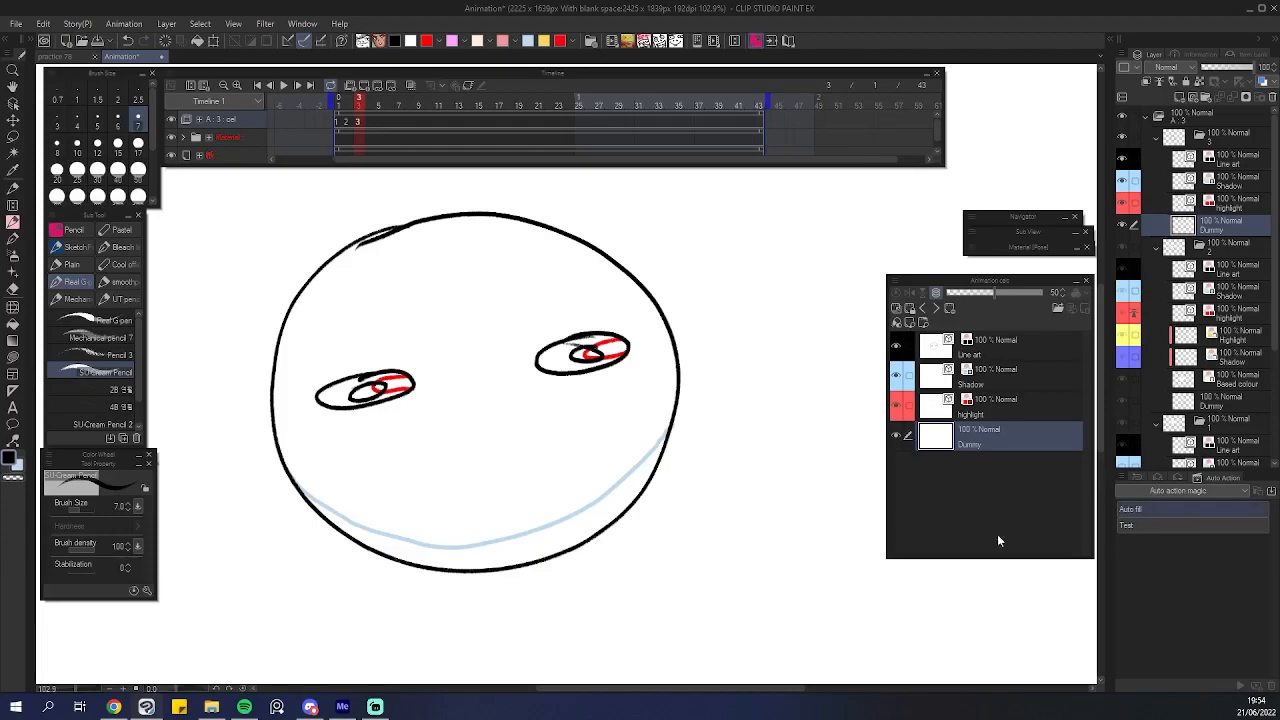
scroll(486, 448, up, 3)
scroll(565, 418, down, 2)
scroll(505, 390, down, 1)
scroll(490, 388, up, 1)
scroll(478, 391, down, 2)
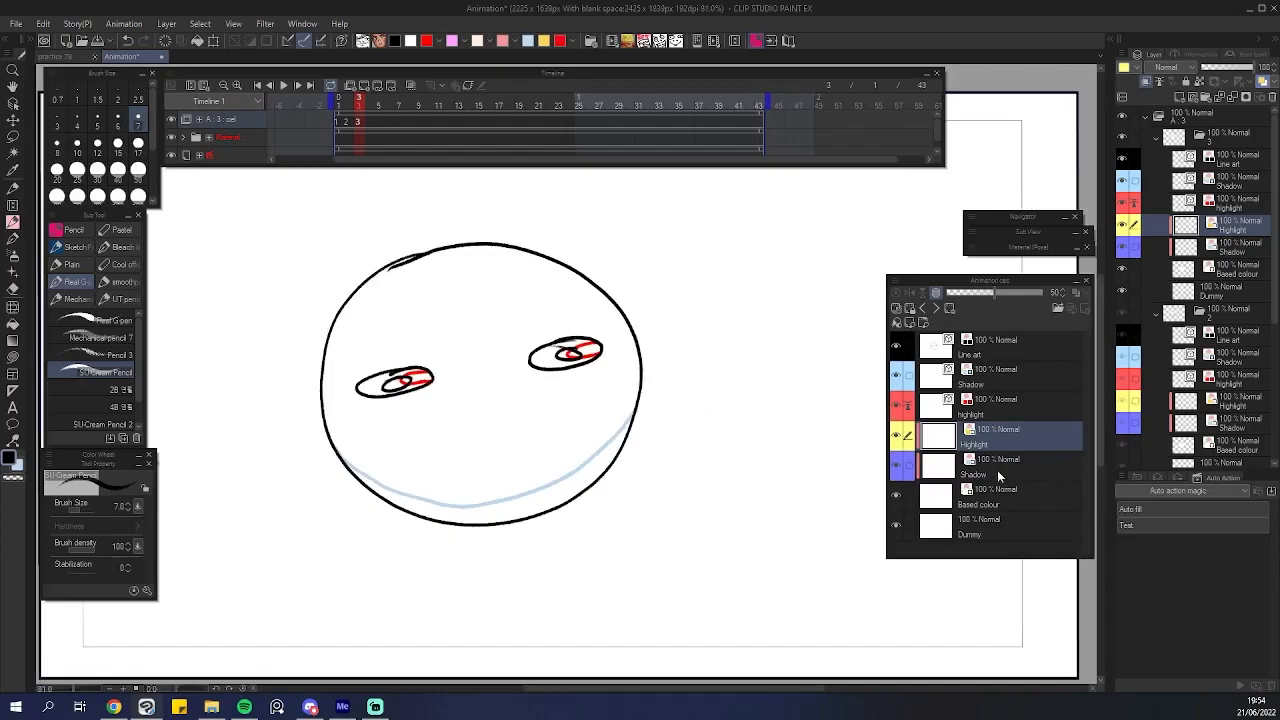
shift+click(1008, 505)
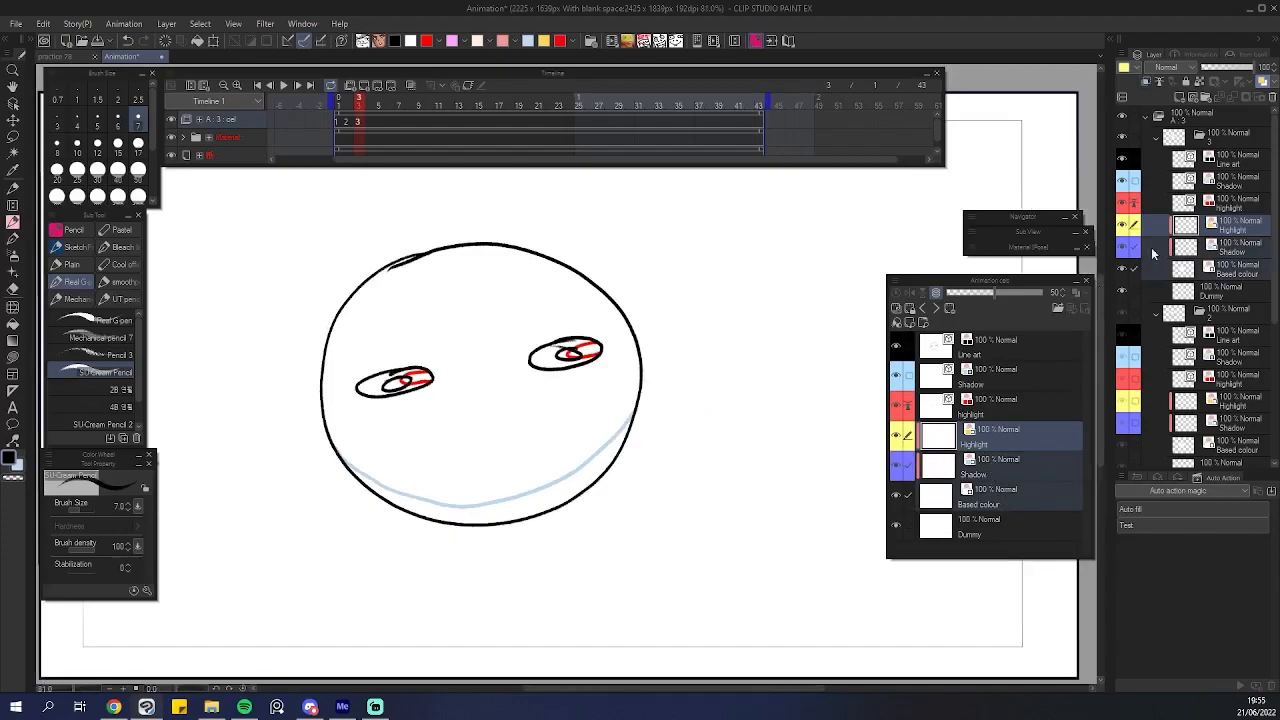
key(Delete)
key(Return)
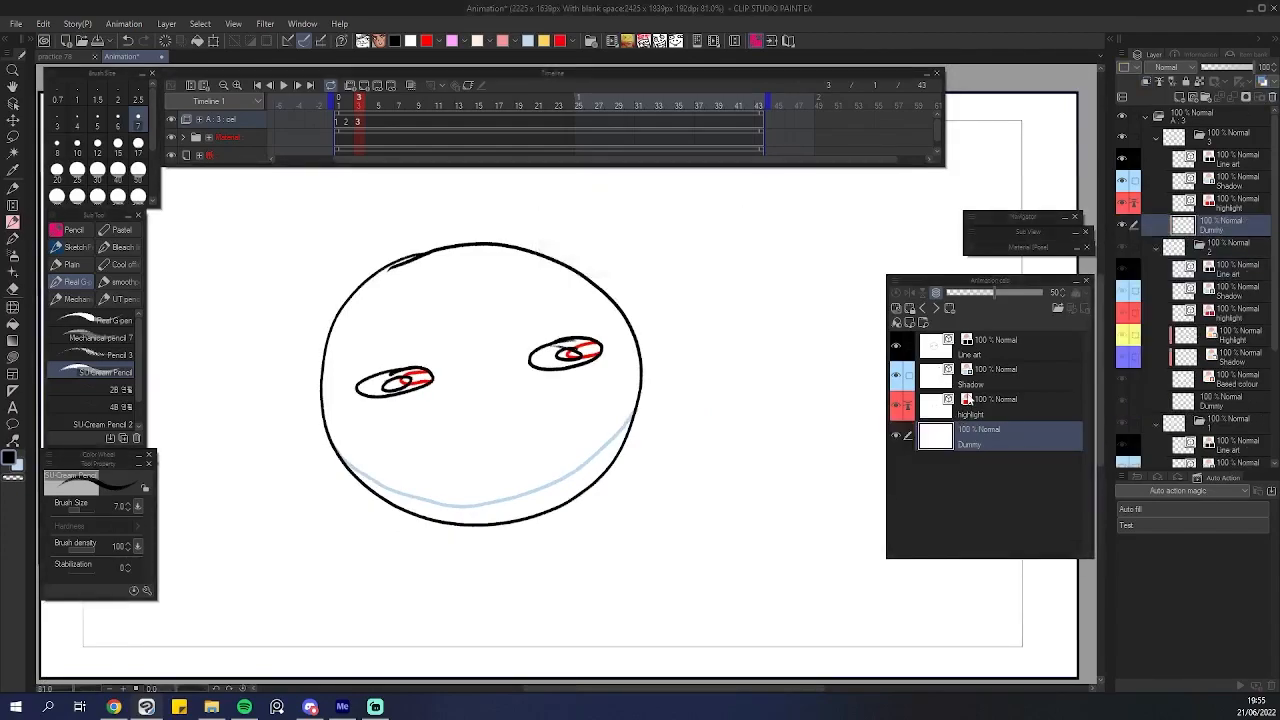
Draw a stroke on the highlight layer beside the right eye and undo it.
click(968, 400)
click(960, 383)
scroll(567, 440, up, 4)
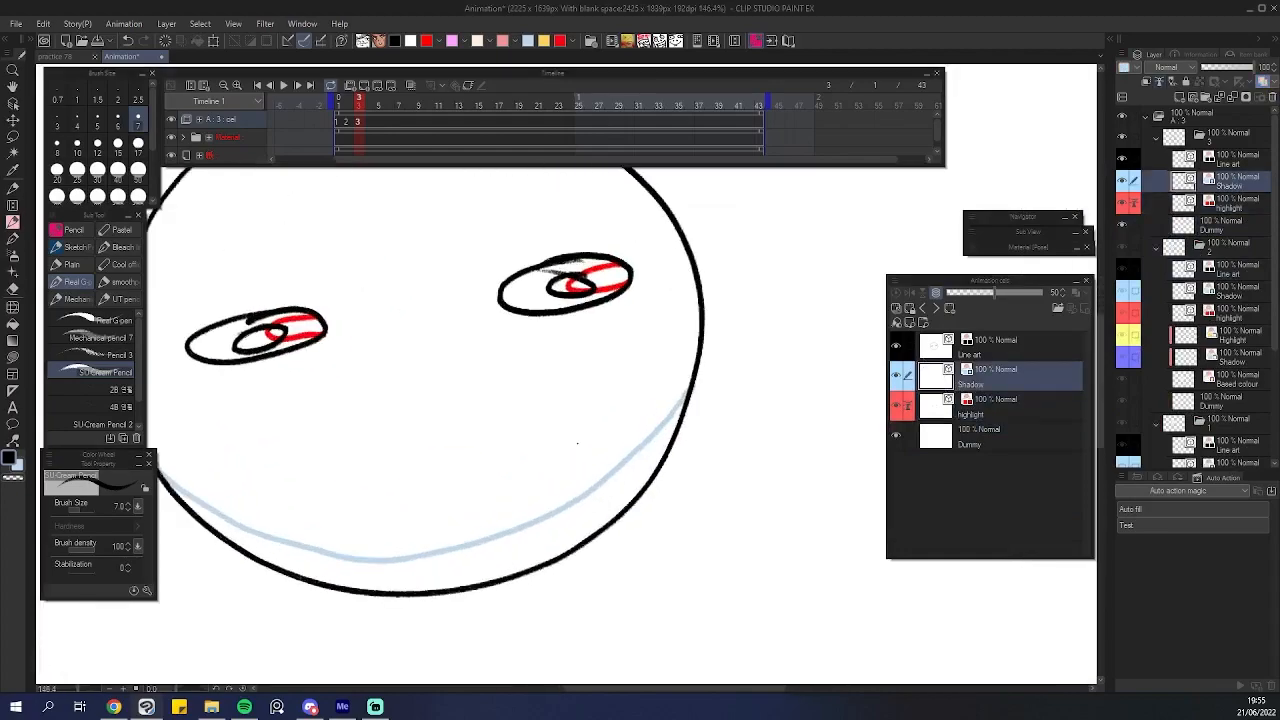
mouse_move(658, 367)
mouse_down()
mouse_move(744, 346)
mouse_move(713, 468)
mouse_move(466, 603)
mouse_move(242, 535)
mouse_move(182, 426)
mouse_up()
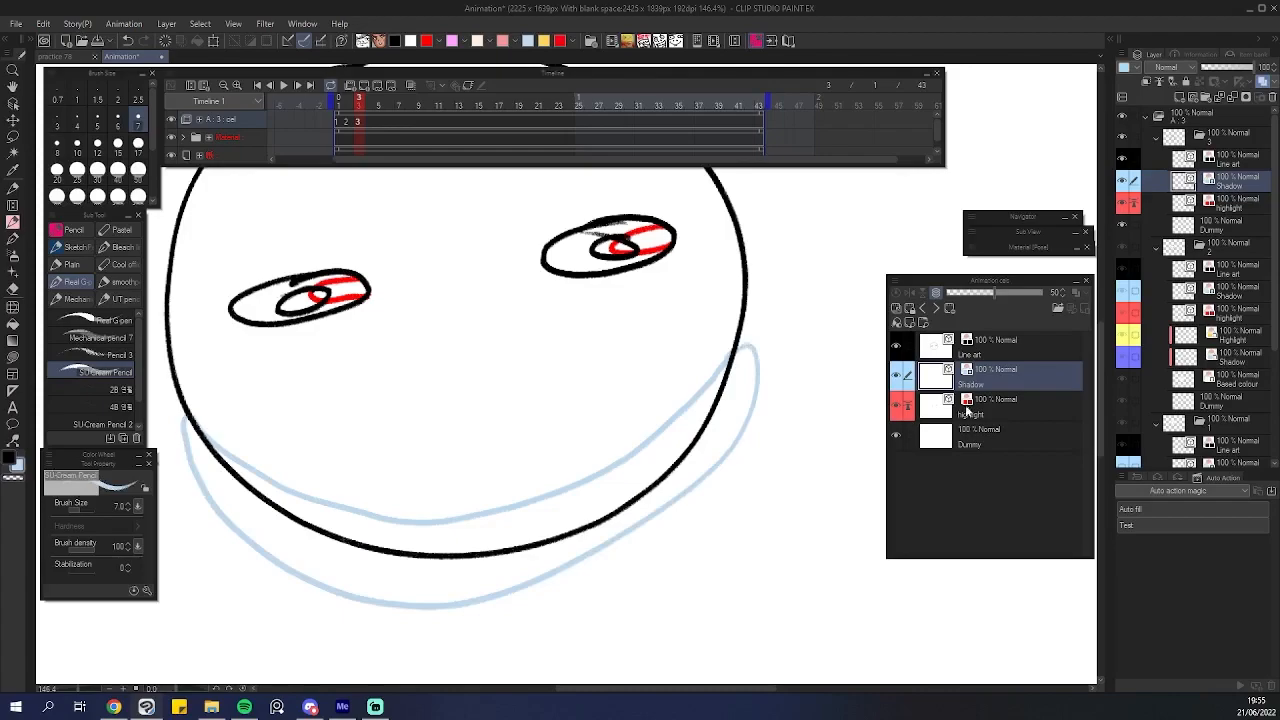
click(967, 408)
mouse_move(668, 228)
mouse_down()
mouse_move(691, 222)
mouse_move(676, 246)
mouse_up()
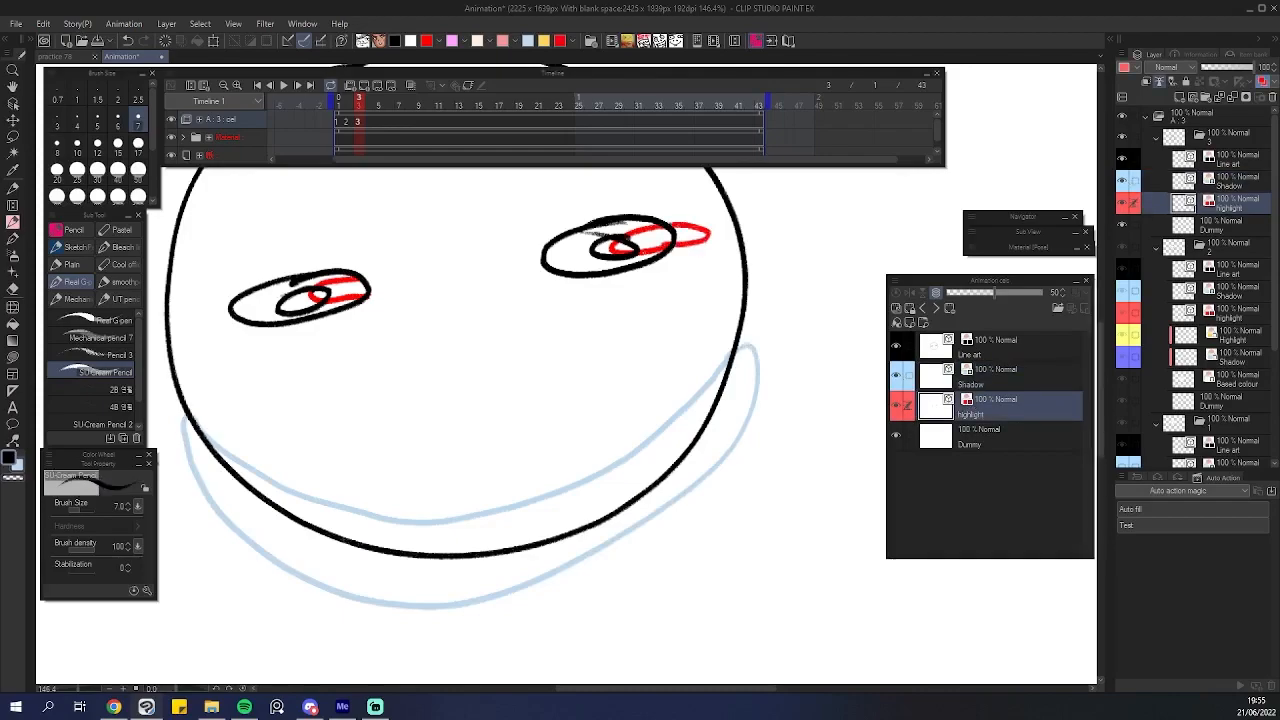
key(ctrl+z)
Zoom out and flip between frames 2 and 3 to compare the fills again.
scroll(712, 252, down, 5)
drag(711, 340, 671, 374)
scroll(671, 374, up, 3)
drag(766, 449, 744, 554)
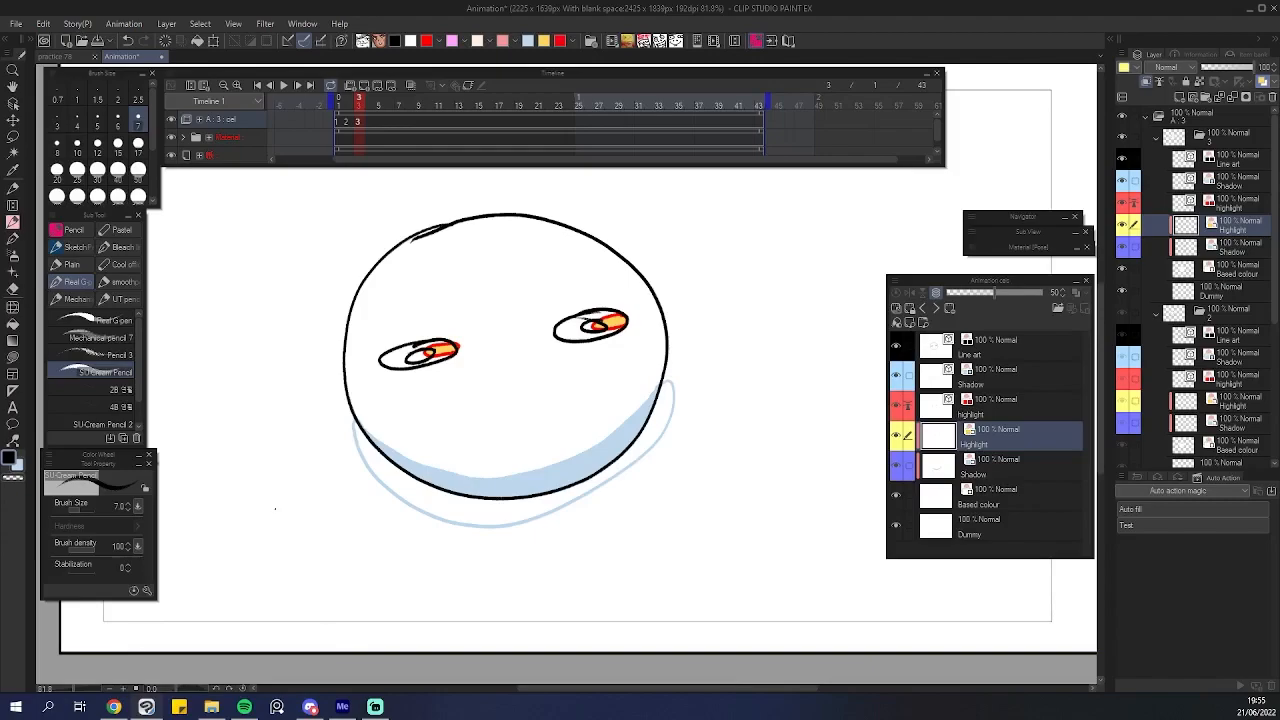
scroll(275, 508, down, 1)
scroll(390, 480, up, 2)
drag(554, 439, 512, 484)
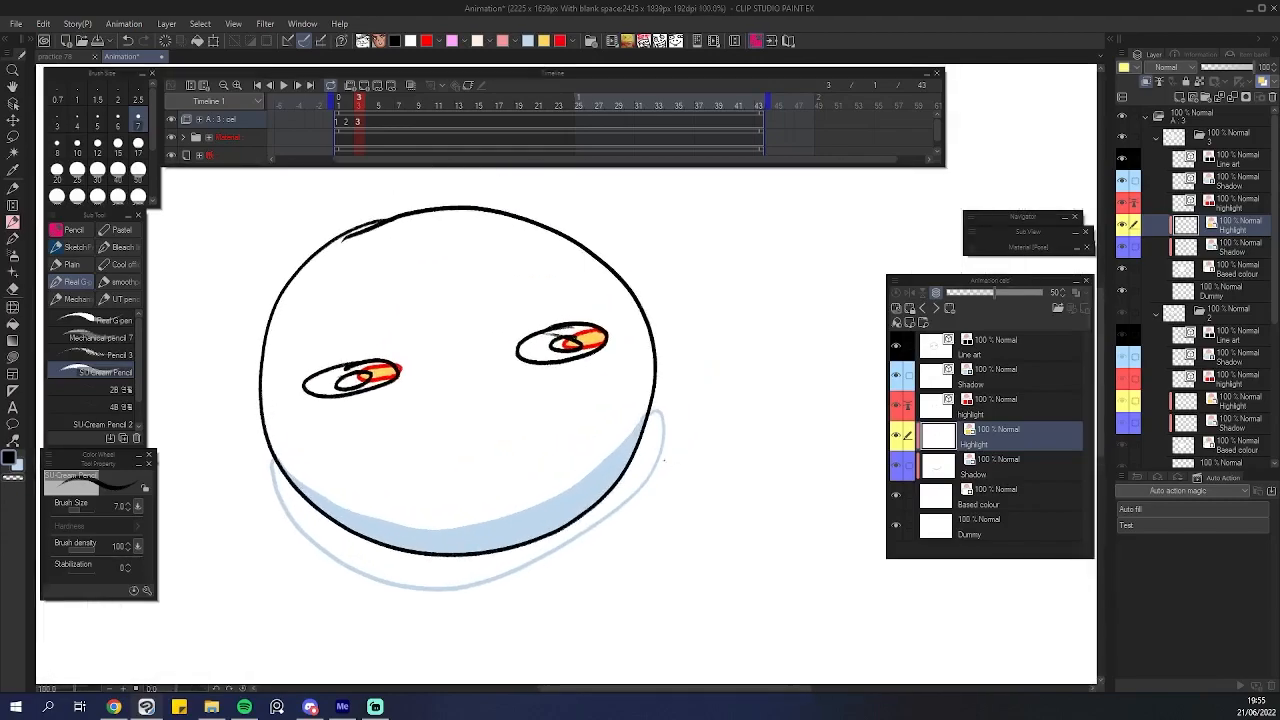
scroll(575, 400, down, 1)
key(Left)
key(Right)
scroll(486, 294, up, 2)
key(Left)
key(Right)
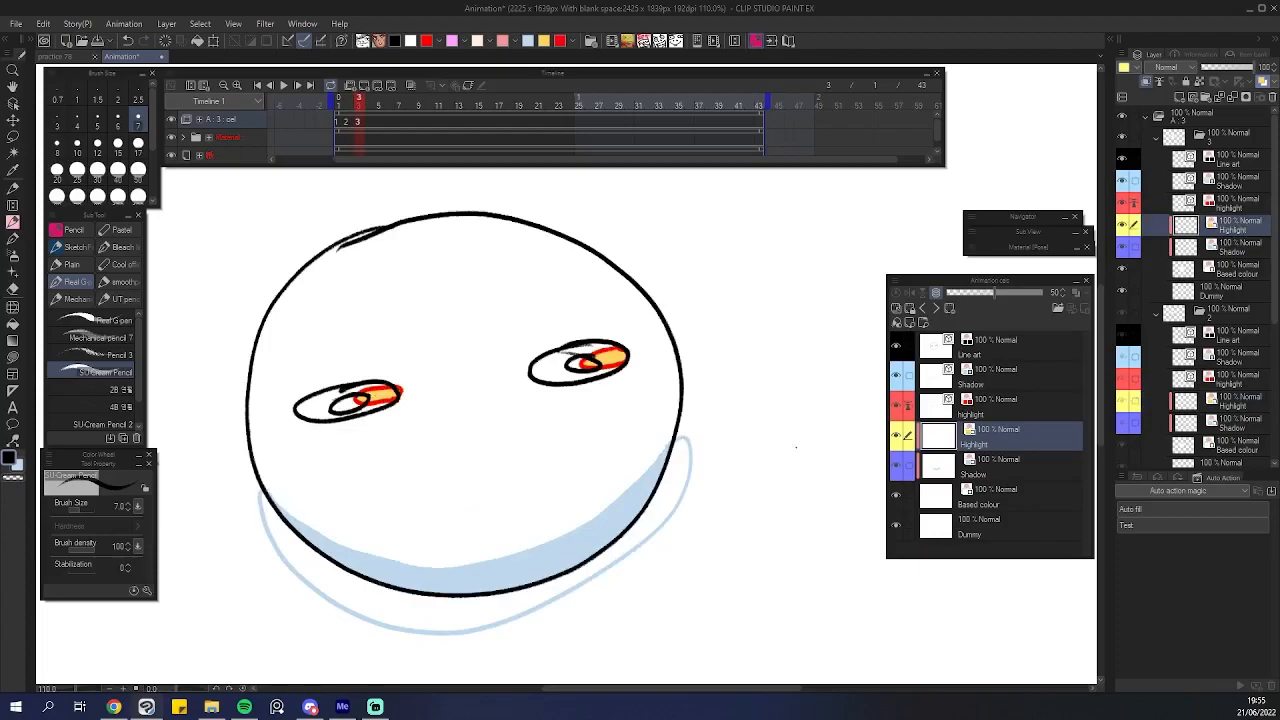
Select each layer of the cel in turn to check how the layers are picked.
click(988, 476)
click(990, 498)
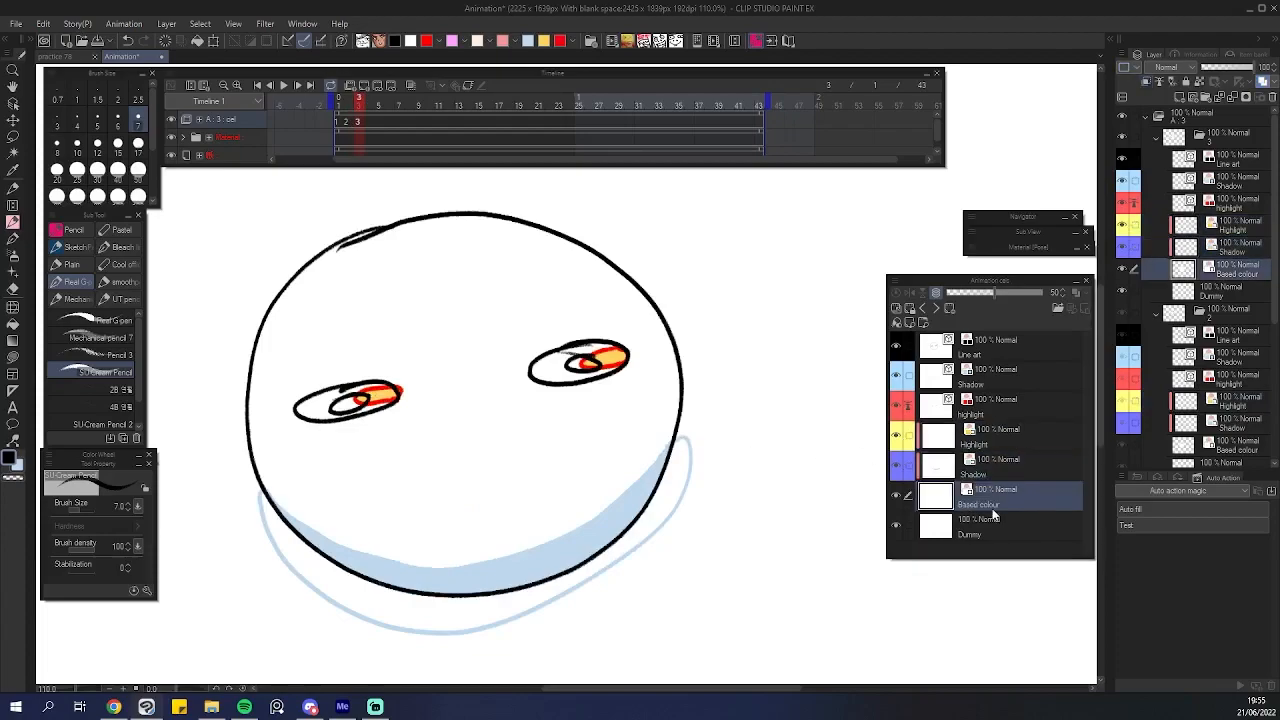
click(990, 524)
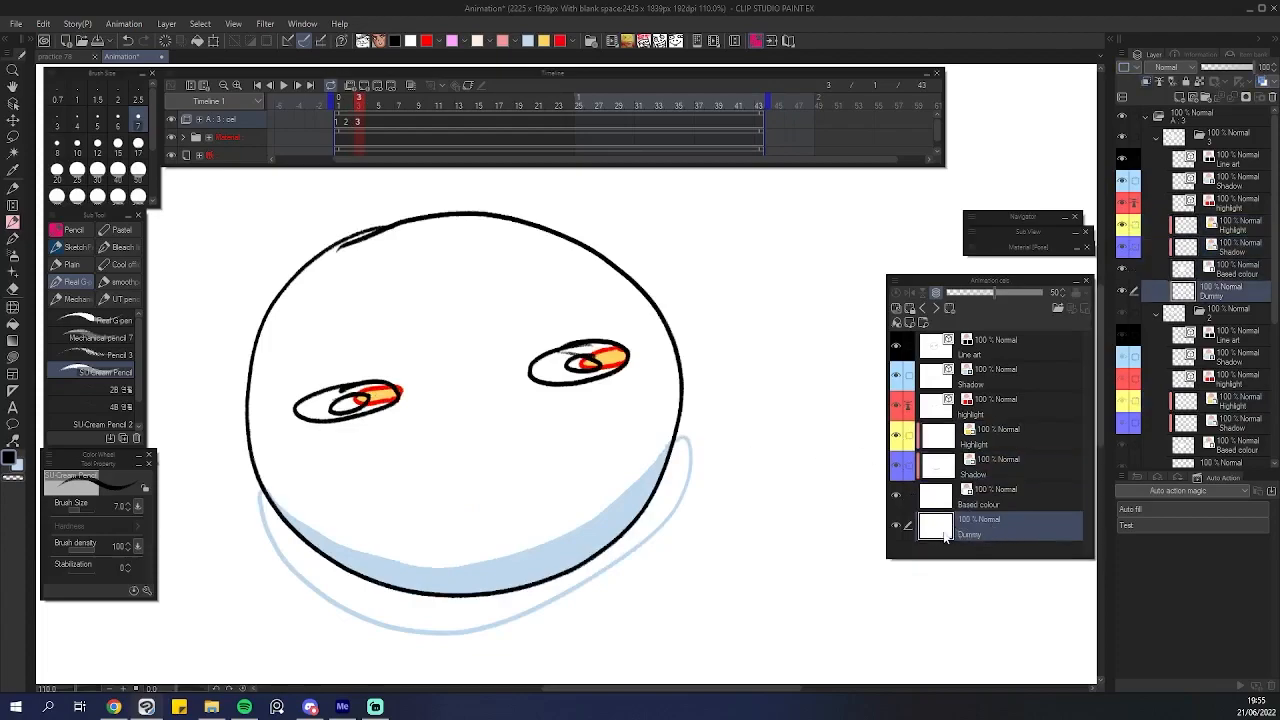
click(985, 418)
click(979, 378)
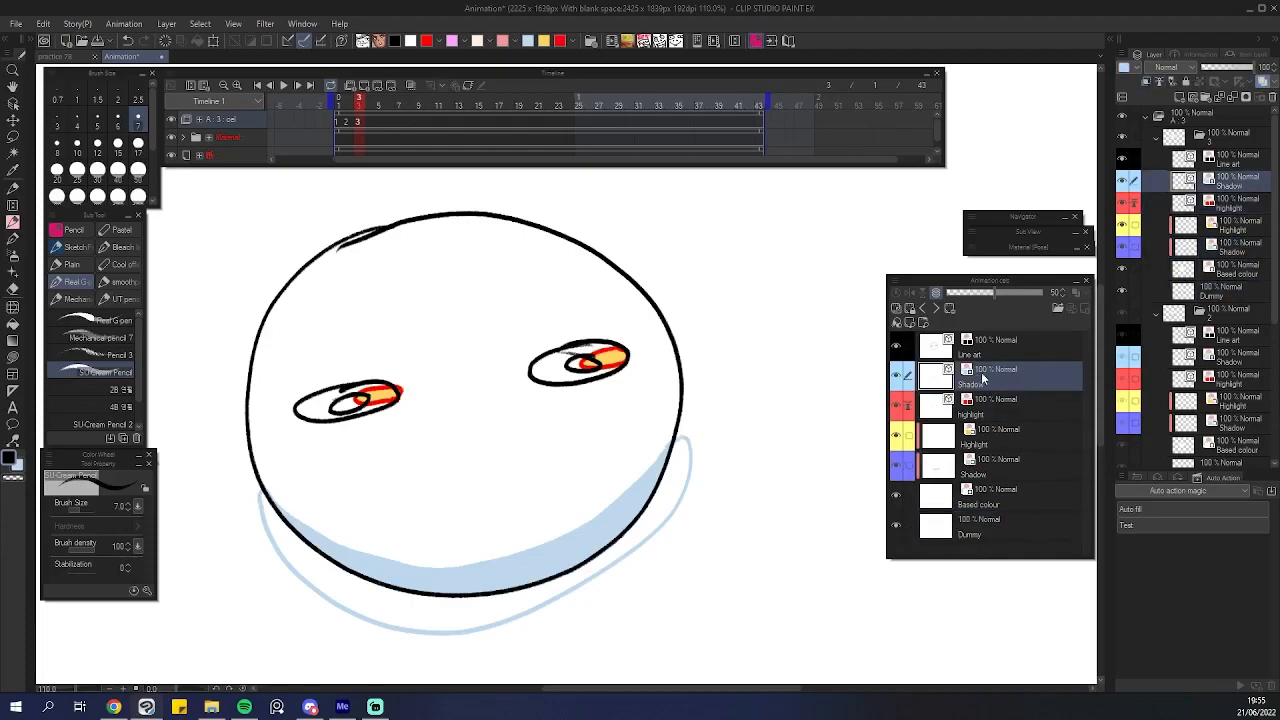
click(979, 357)
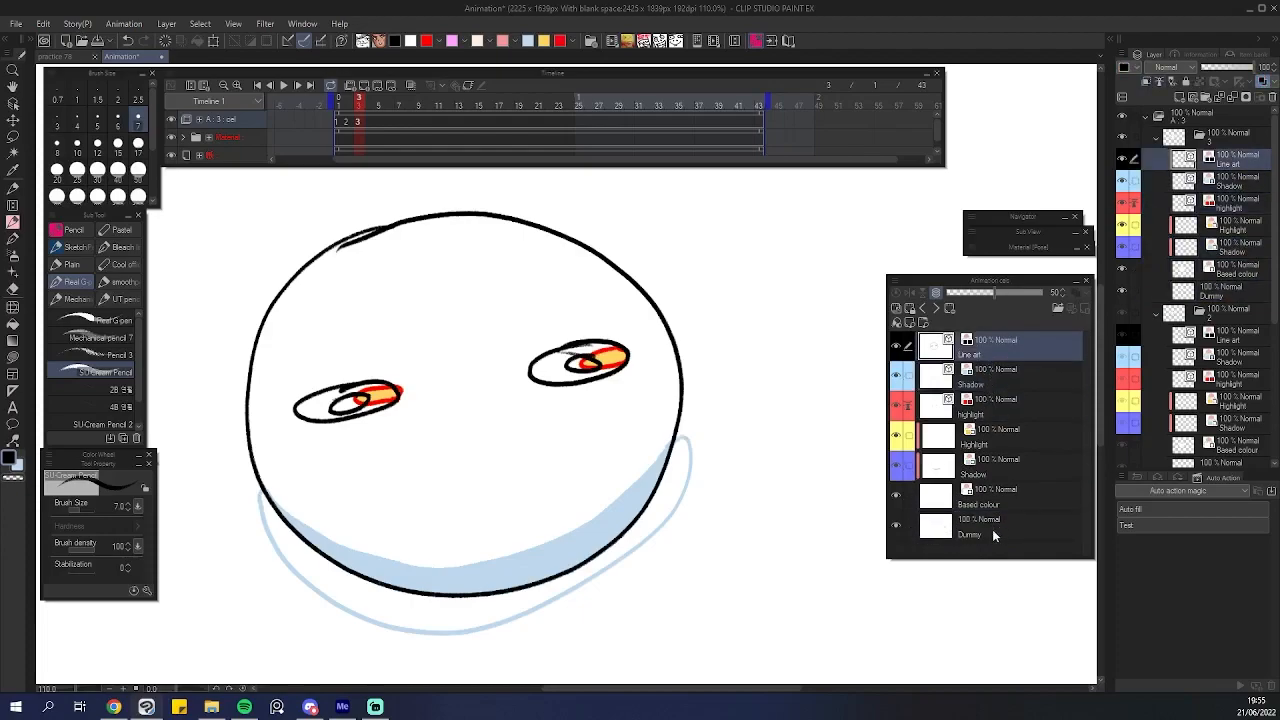
click(982, 528)
click(995, 402)
click(996, 360)
click(998, 405)
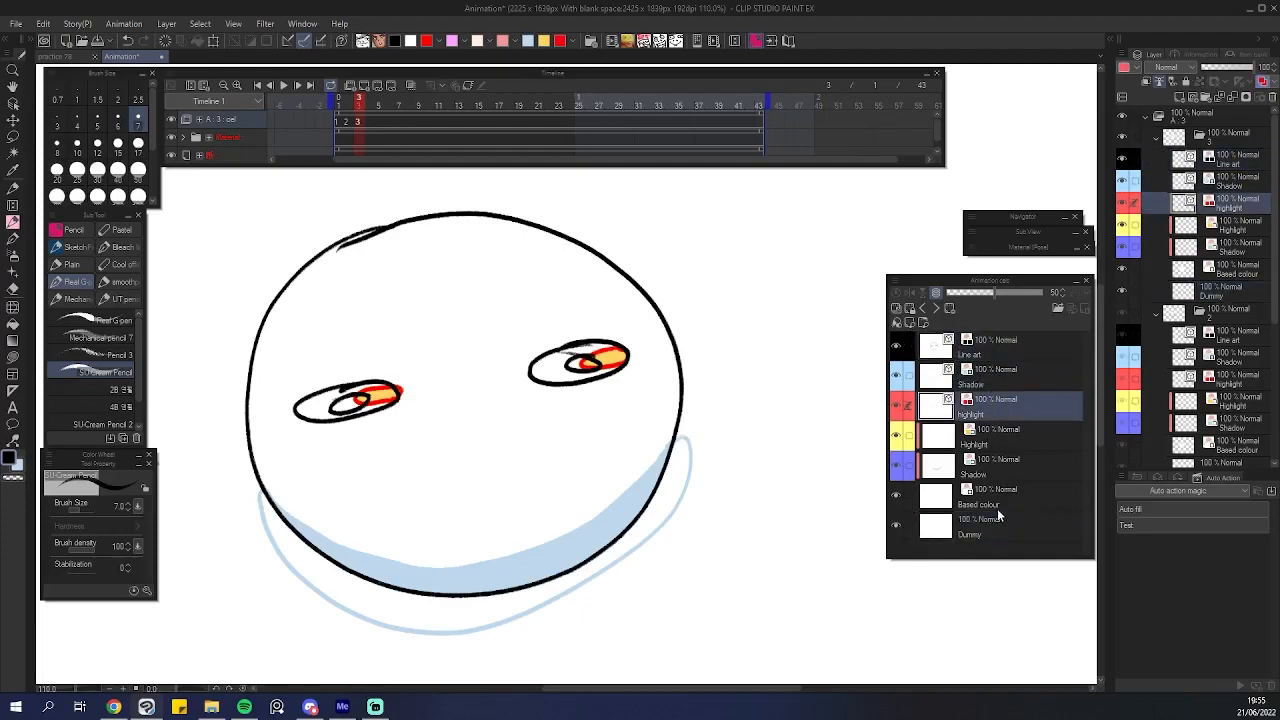
click(1006, 530)
click(990, 370)
click(990, 345)
click(998, 405)
drag(537, 473, 601, 465)
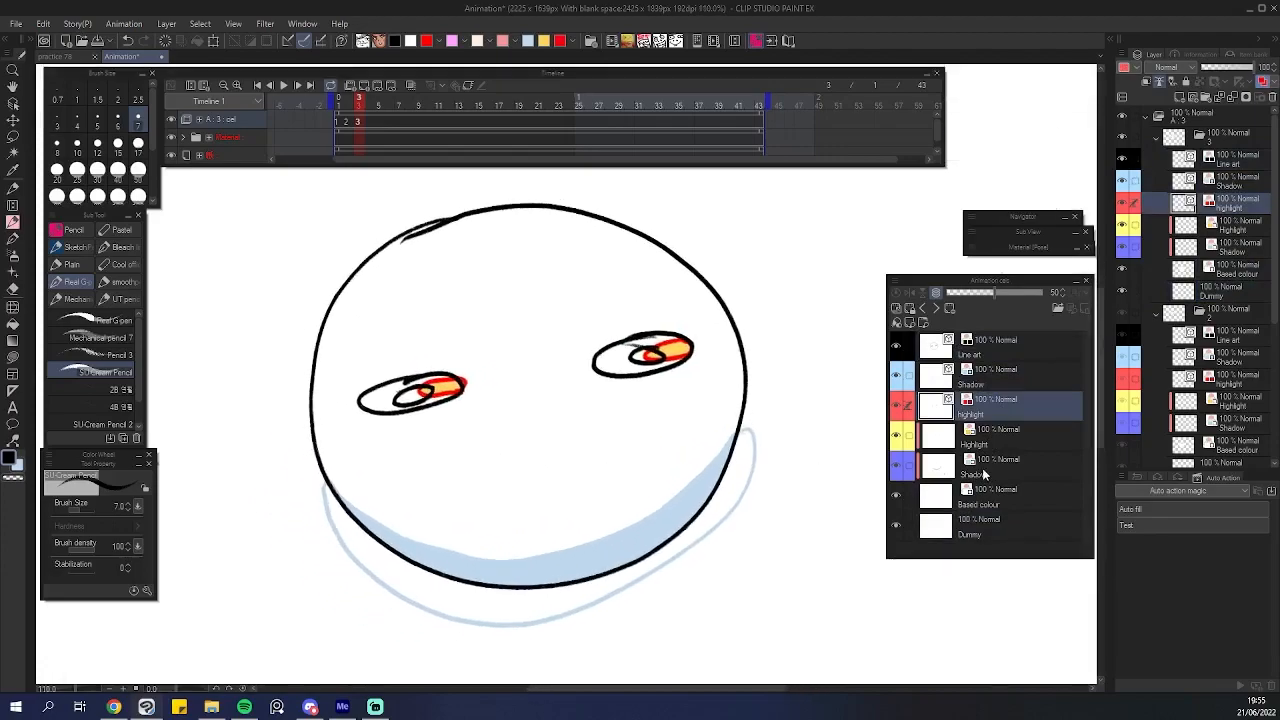
click(970, 436)
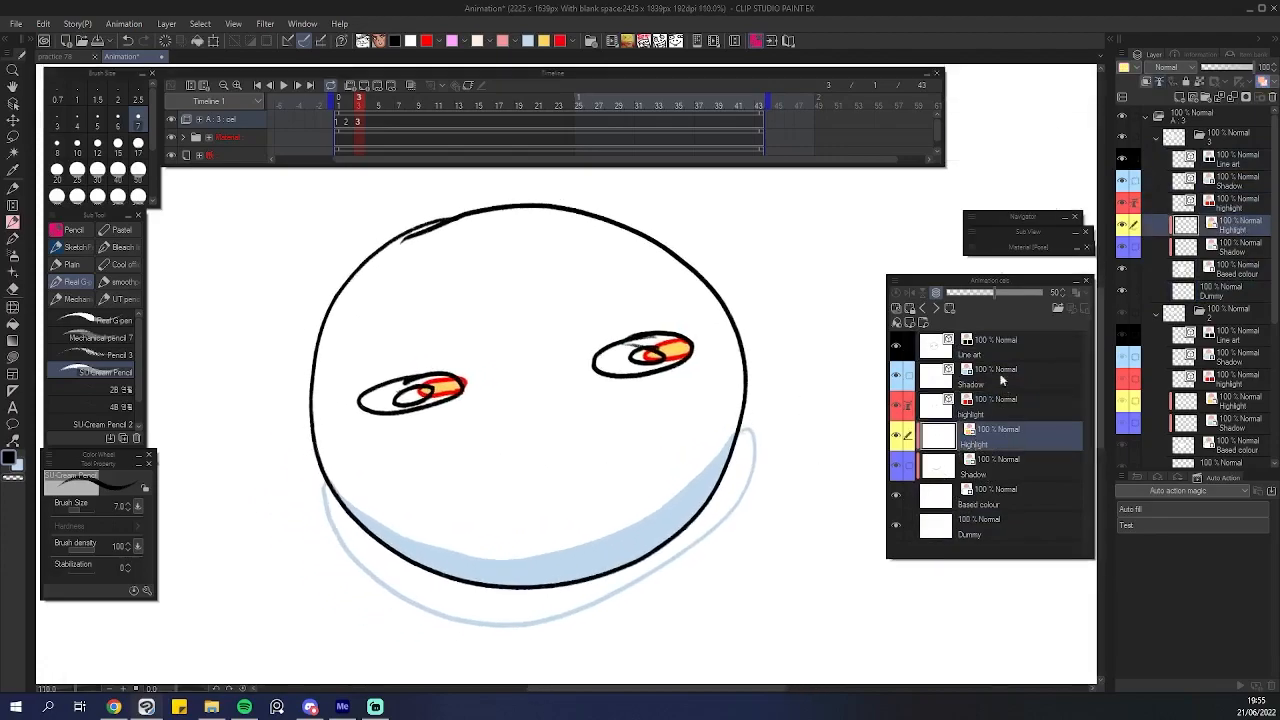
Narrow the Animation cels palette and select the Based colour layer.
mouse_move(888, 436)
mouse_down()
mouse_move(934, 436)
mouse_move(894, 438)
mouse_move(909, 441)
mouse_up()
click(1014, 494)
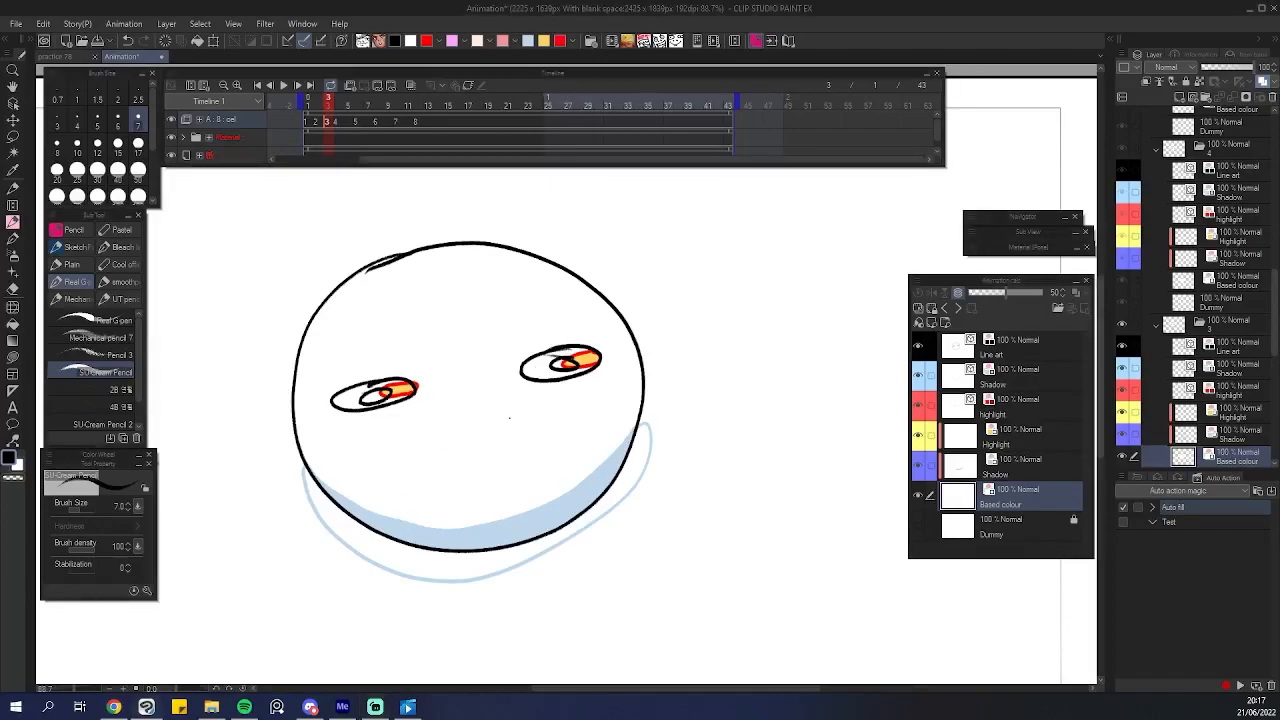
Switch repeatedly between the cel's highlight, Highlight, Shadow and Based colour layers.
scroll(491, 406, up, 3)
scroll(444, 405, down, 3)
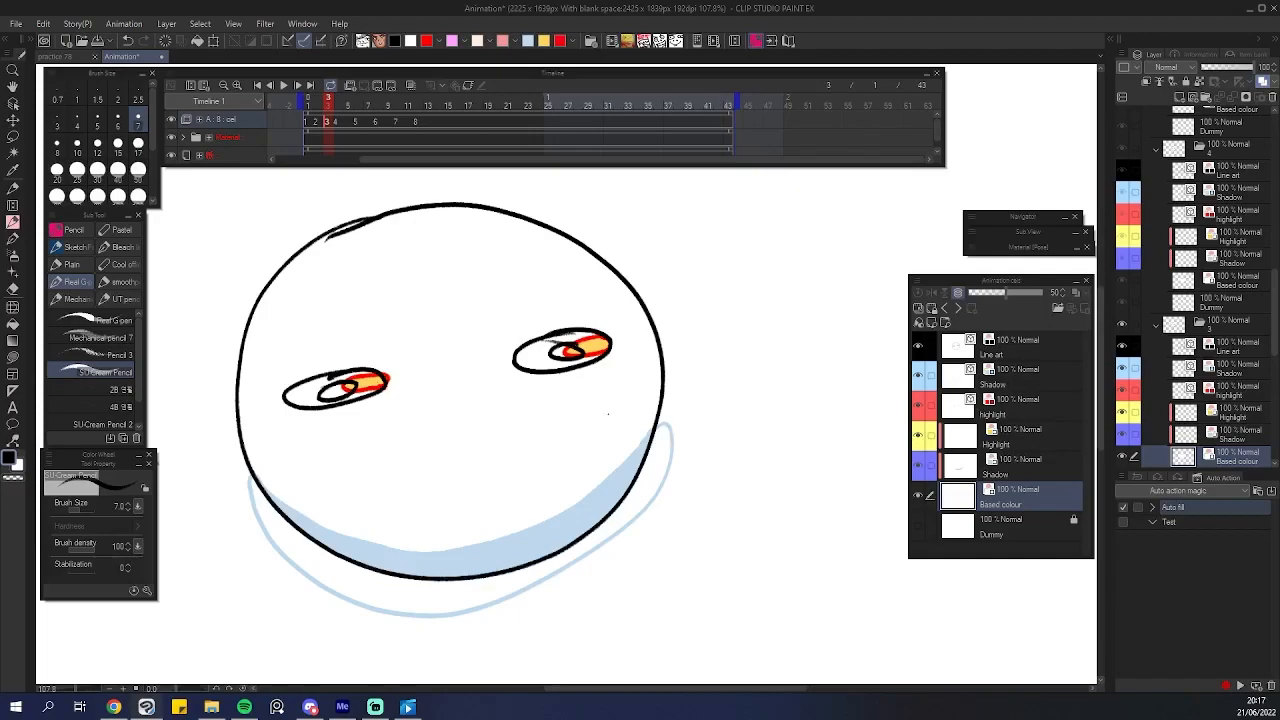
click(1015, 442)
click(1015, 465)
click(1014, 494)
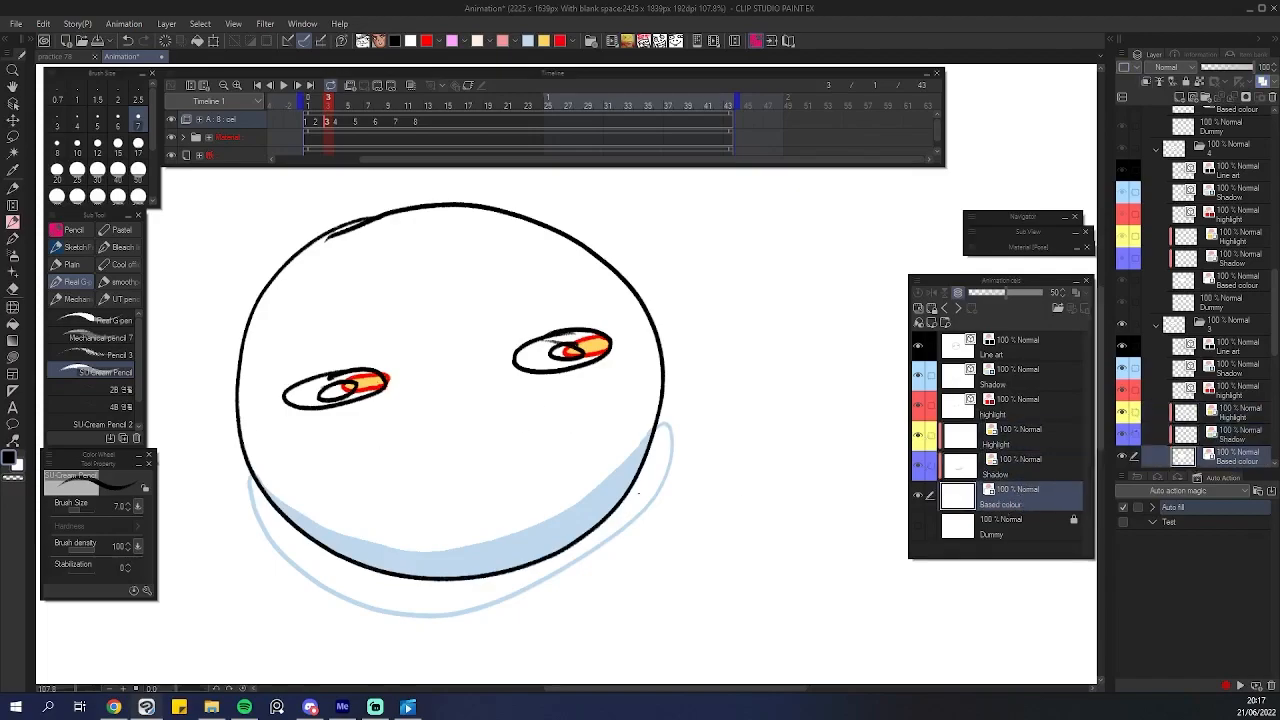
scroll(380, 435, up, 2)
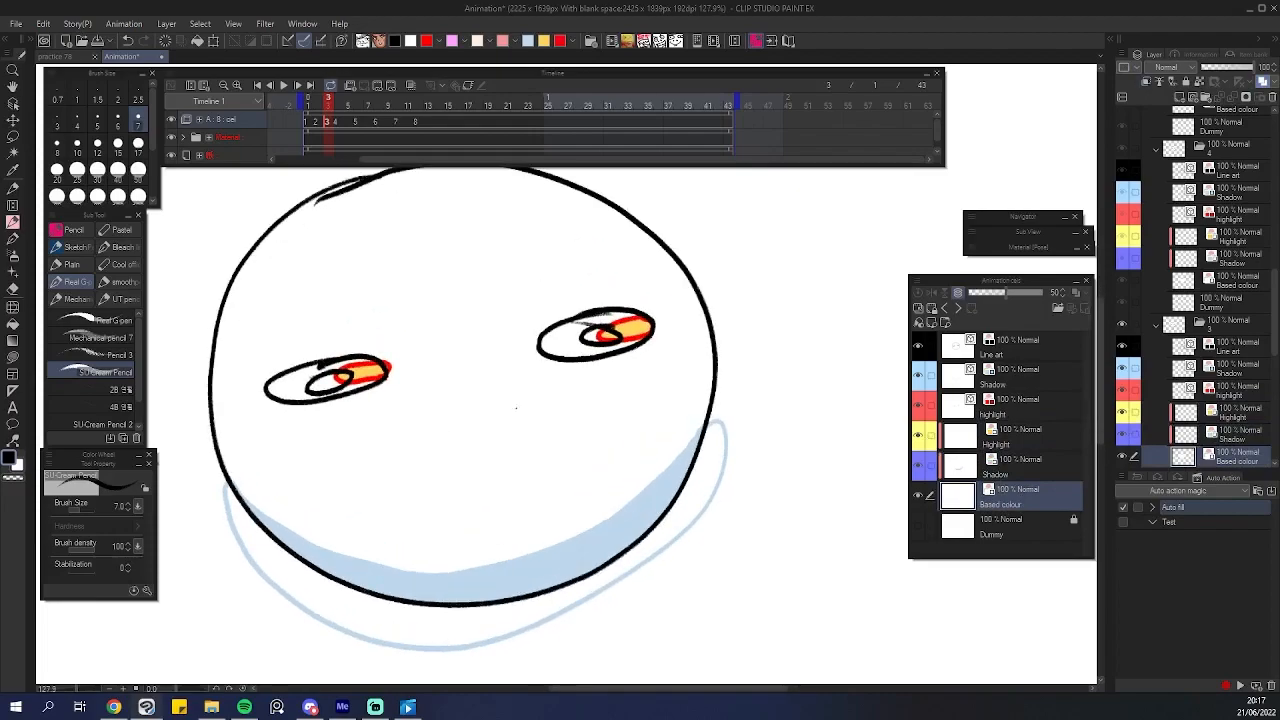
scroll(401, 390, down, 1)
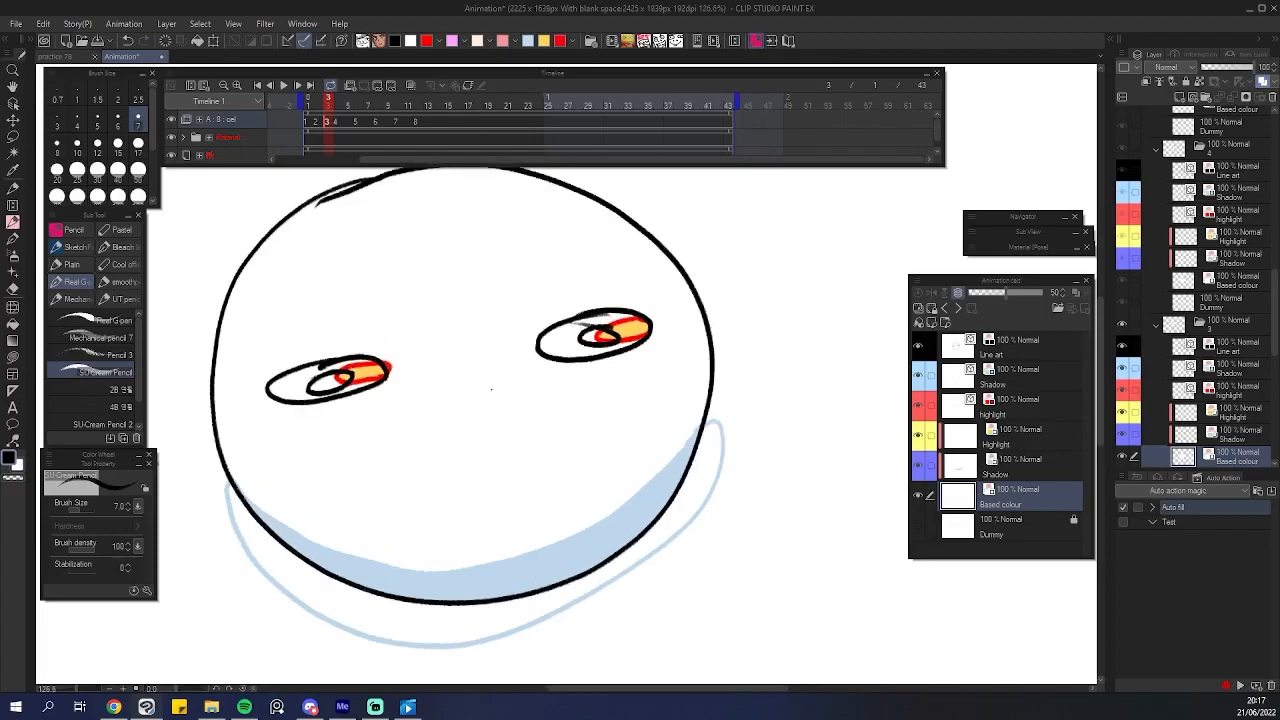
click(1022, 418)
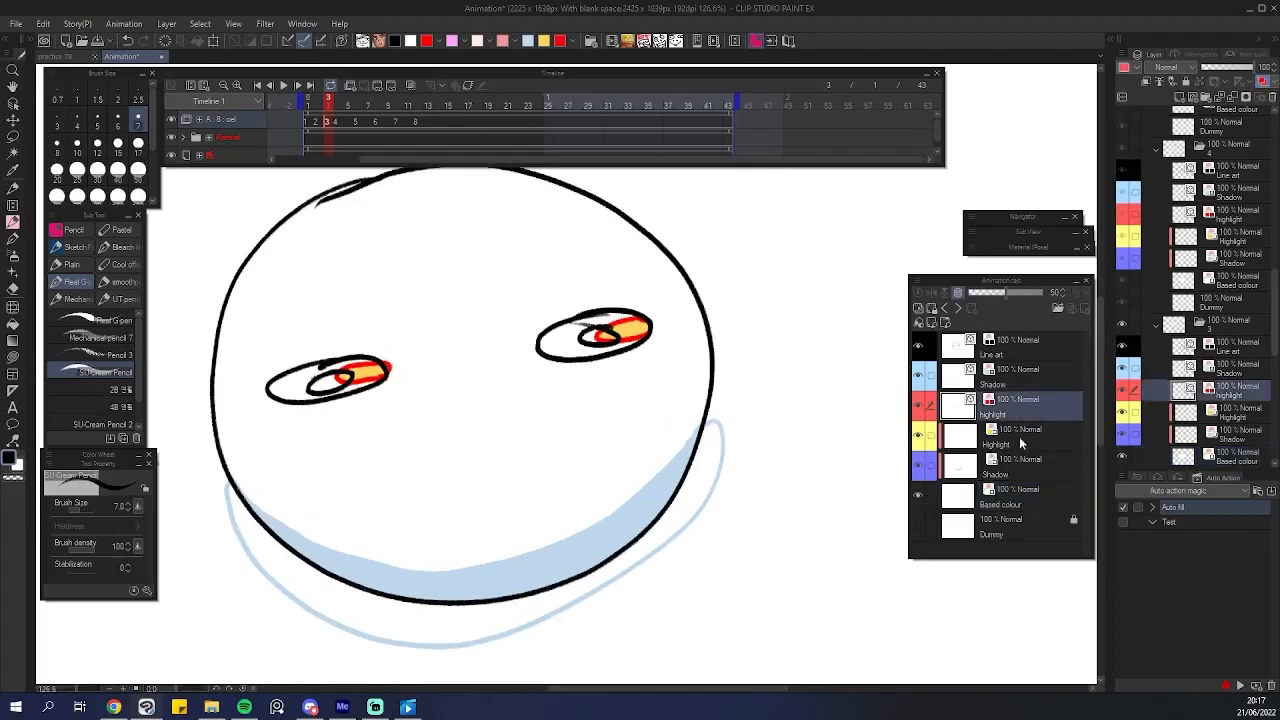
click(1022, 446)
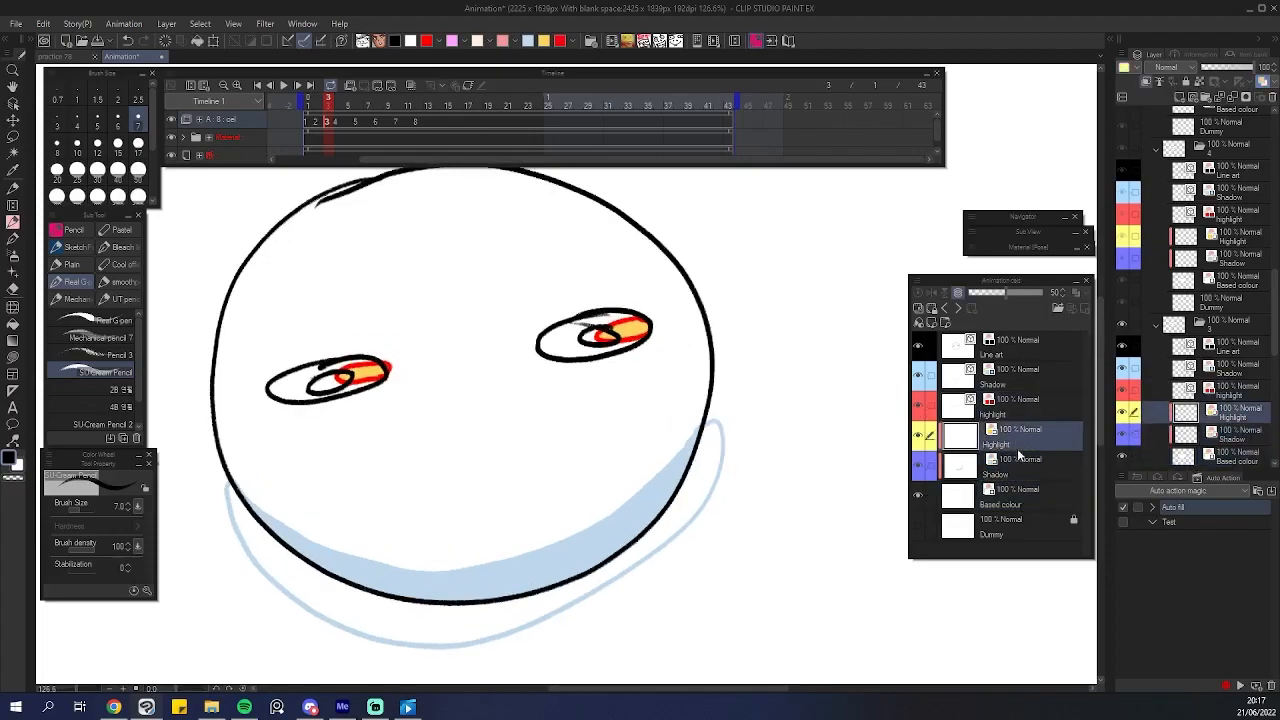
click(1018, 466)
click(1019, 440)
click(1024, 498)
click(1014, 412)
click(1018, 495)
click(1022, 435)
click(1025, 490)
click(1022, 436)
click(1024, 498)
click(1024, 440)
click(1023, 490)
click(1020, 442)
click(1025, 405)
click(1020, 436)
click(1016, 413)
click(1016, 442)
click(1015, 415)
click(1016, 442)
shift+click(1024, 504)
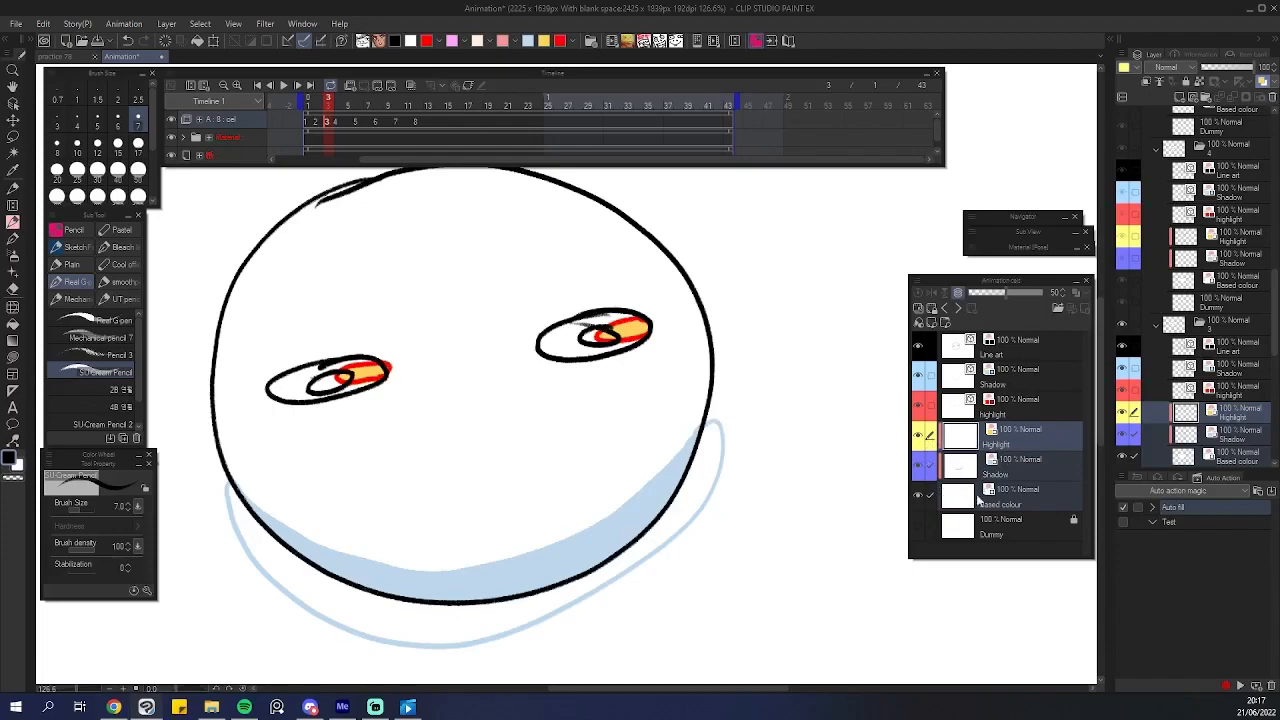
Delete the cel's fill layers and select the remaining Dummy layer.
click(1265, 101)
click(646, 261)
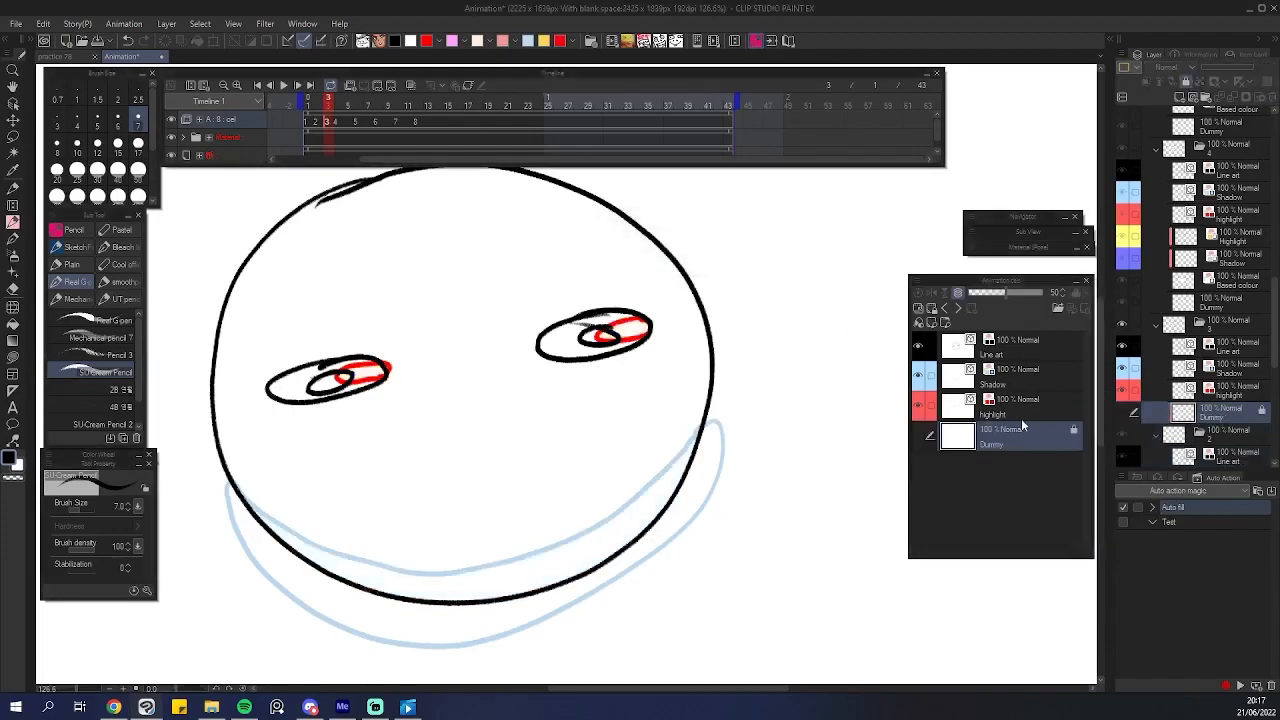
click(1001, 341)
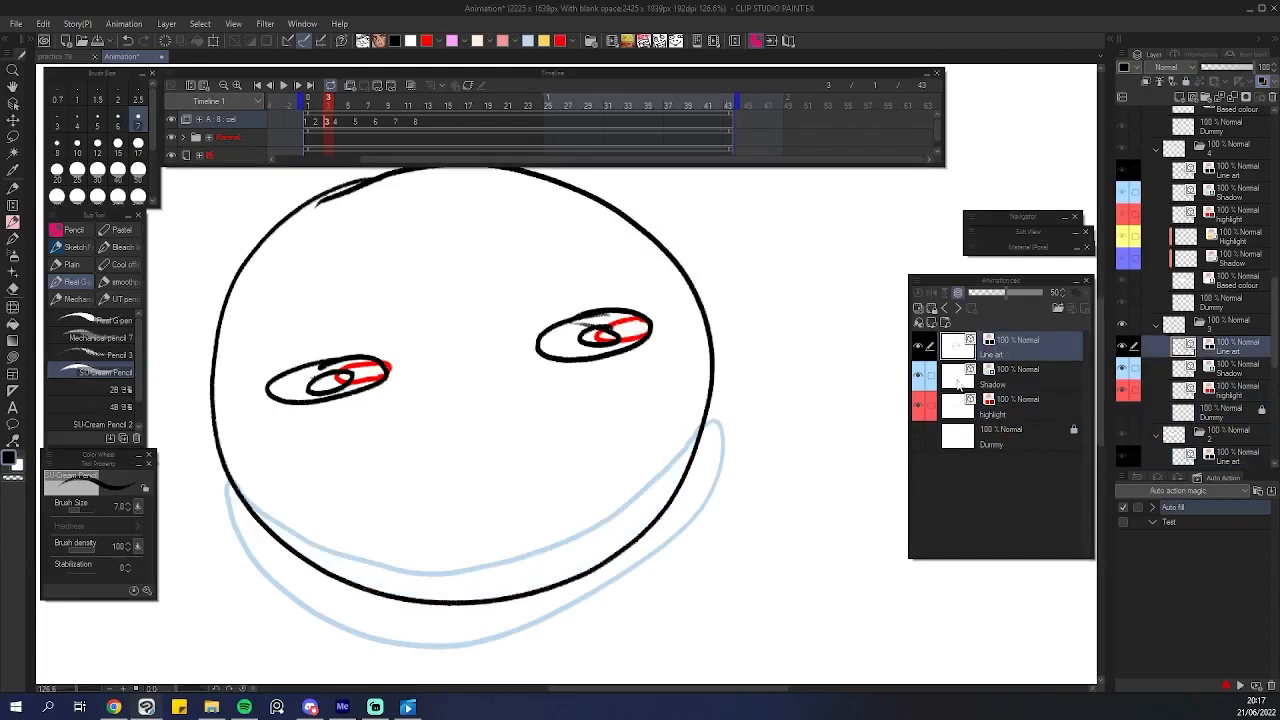
click(962, 378)
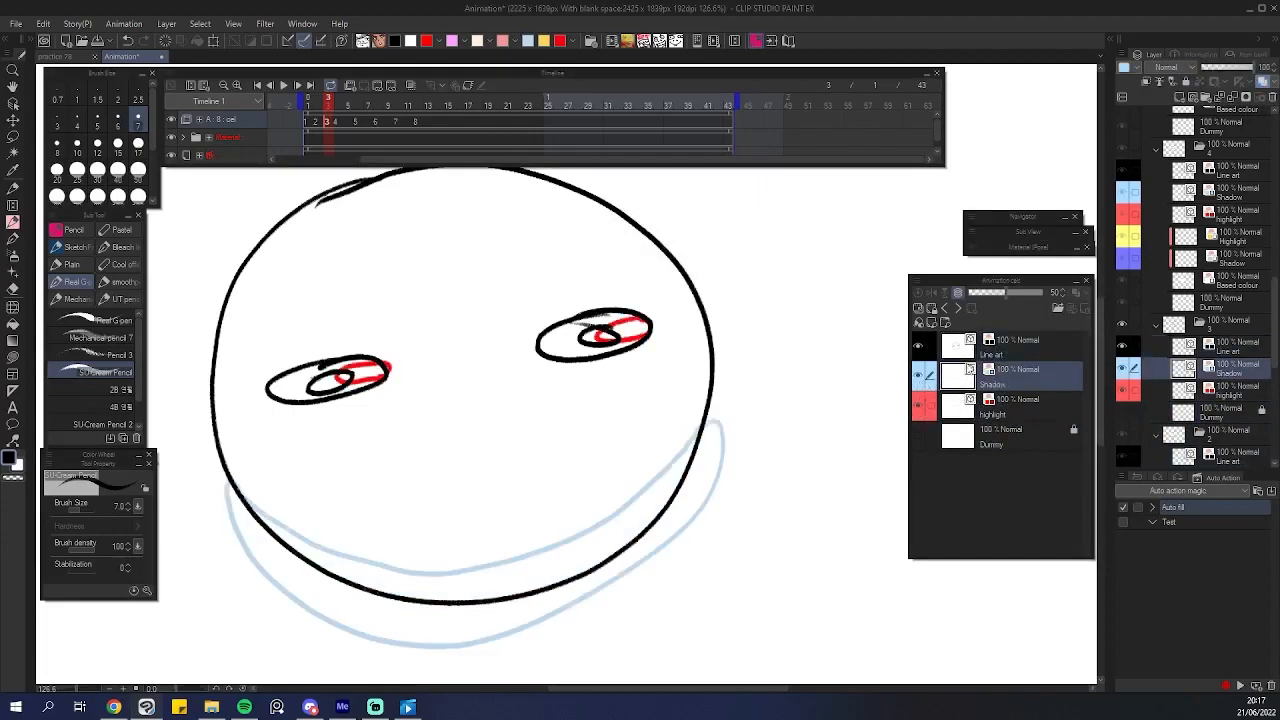
click(1010, 436)
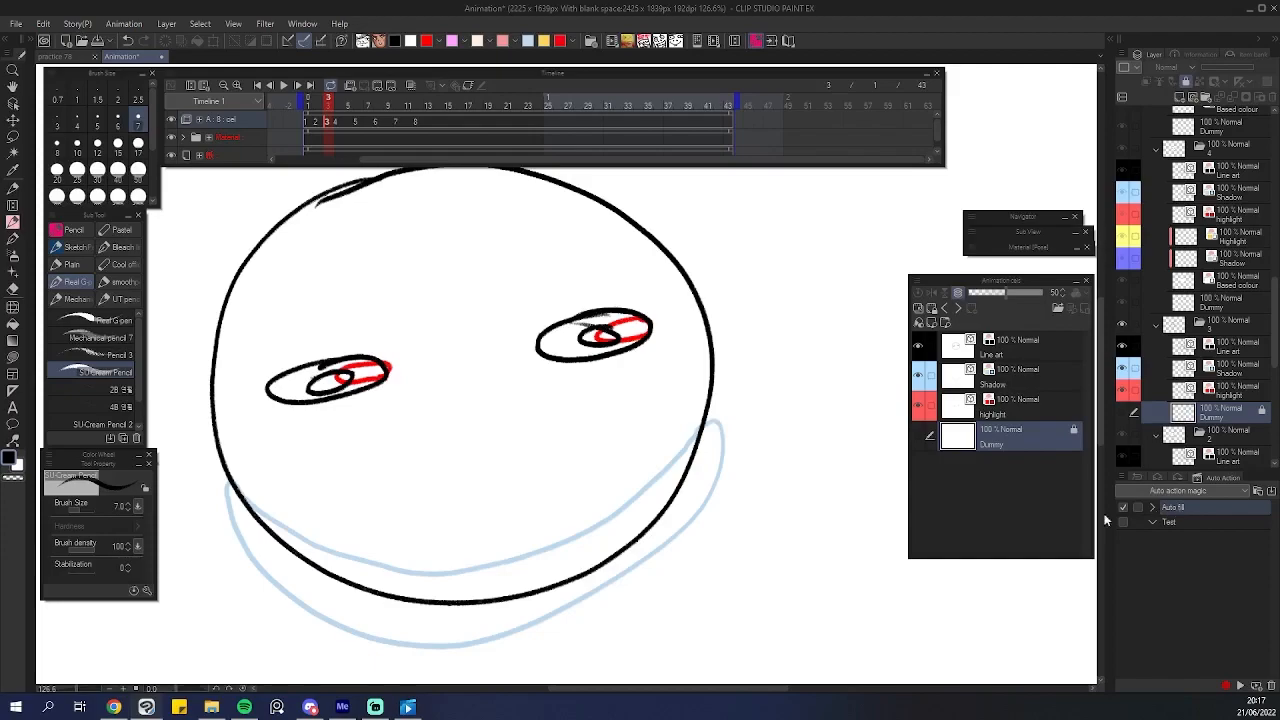
Run the Auto fill action on the current cel, then add a new animation cel on frame 4.
click(1240, 686)
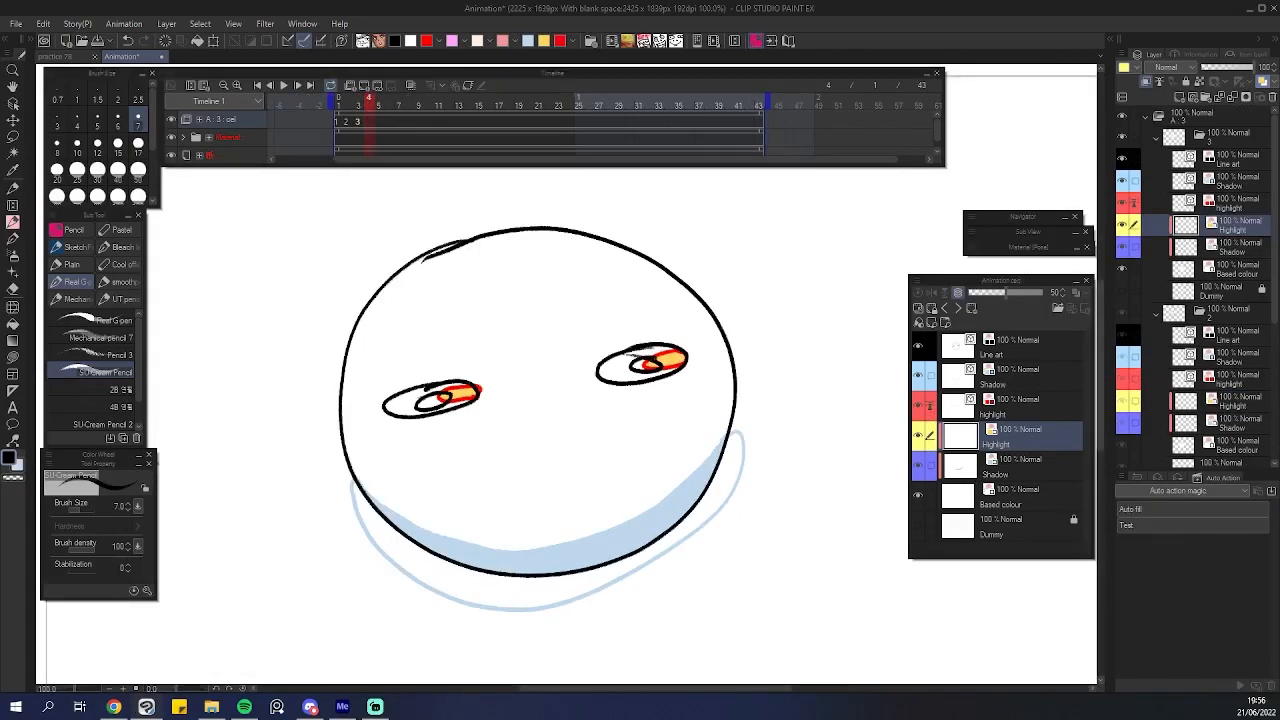
key(alt+n)
key(Left)
key(Right)
scroll(528, 321, up, 1)
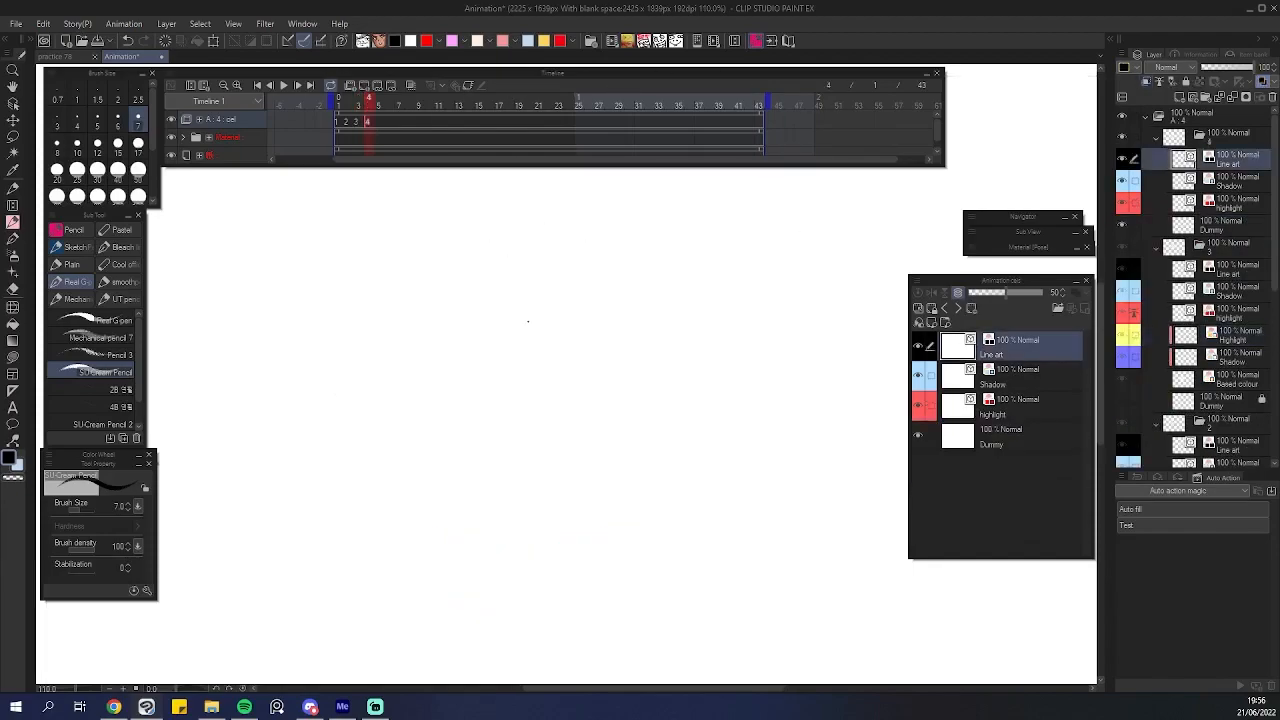
Draw a round head with two eyes on the new cel's line art layer.
mouse_move(326, 309)
mouse_down()
mouse_move(629, 500)
mouse_move(294, 366)
mouse_up()
key(ctrl+z)
mouse_move(406, 280)
mouse_down()
mouse_move(343, 336)
mouse_move(404, 577)
mouse_move(663, 501)
mouse_move(569, 311)
mouse_move(416, 279)
mouse_move(380, 296)
mouse_up()
key(ctrl+z)
mouse_move(452, 266)
mouse_down()
mouse_move(540, 542)
mouse_move(596, 268)
mouse_move(432, 284)
mouse_move(384, 490)
mouse_move(716, 424)
mouse_move(498, 256)
mouse_move(434, 517)
mouse_move(726, 463)
mouse_move(656, 259)
mouse_move(452, 256)
mouse_up()
key(ctrl+z)
key(ctrl+z)
scroll(520, 406, up, 2)
drag(488, 408, 500, 400)
key(ctrl+z)
mouse_move(443, 351)
mouse_down()
mouse_move(400, 417)
mouse_move(462, 350)
mouse_up()
drag(404, 364, 420, 357)
drag(758, 322, 780, 326)
drag(690, 332, 778, 320)
mouse_move(718, 350)
mouse_down()
mouse_move(740, 344)
mouse_move(706, 342)
mouse_up()
key(ctrl+z)
drag(397, 384, 407, 380)
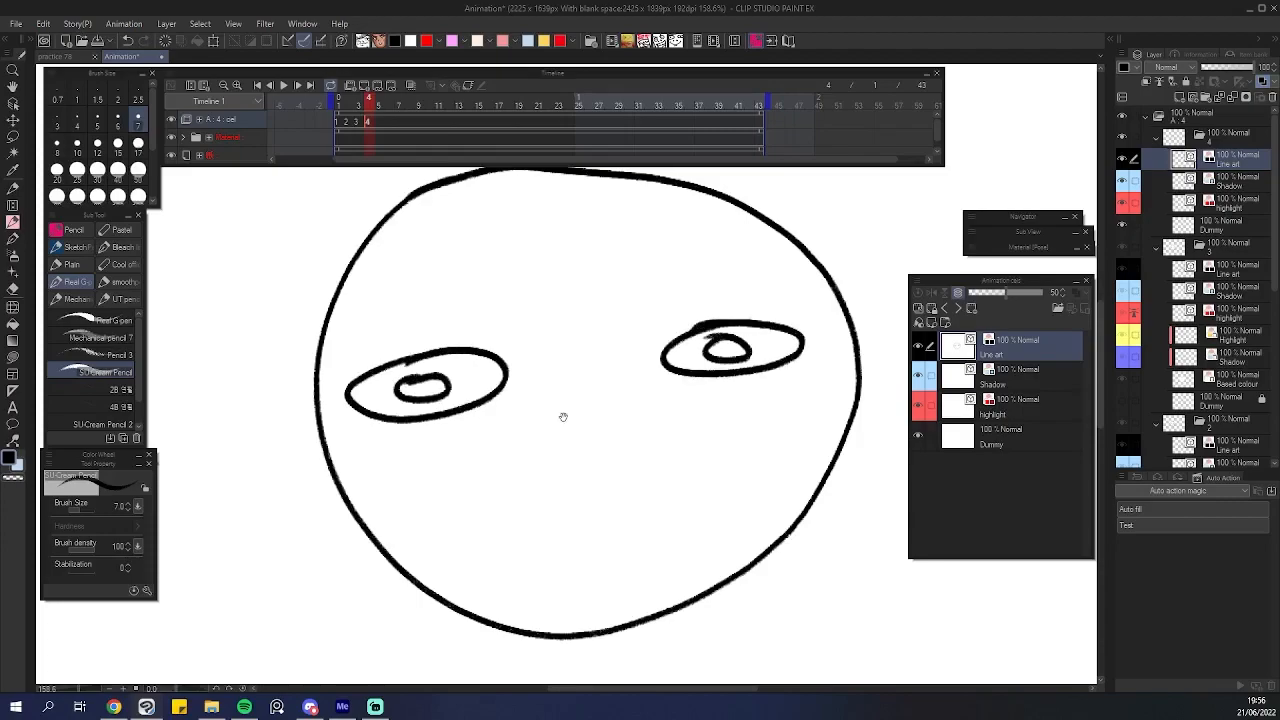
Select the head cel's Shadow layer and step between frames to the following frame.
drag(559, 416, 486, 373)
drag(423, 458, 354, 449)
drag(498, 427, 555, 428)
drag(560, 428, 506, 484)
click(1008, 378)
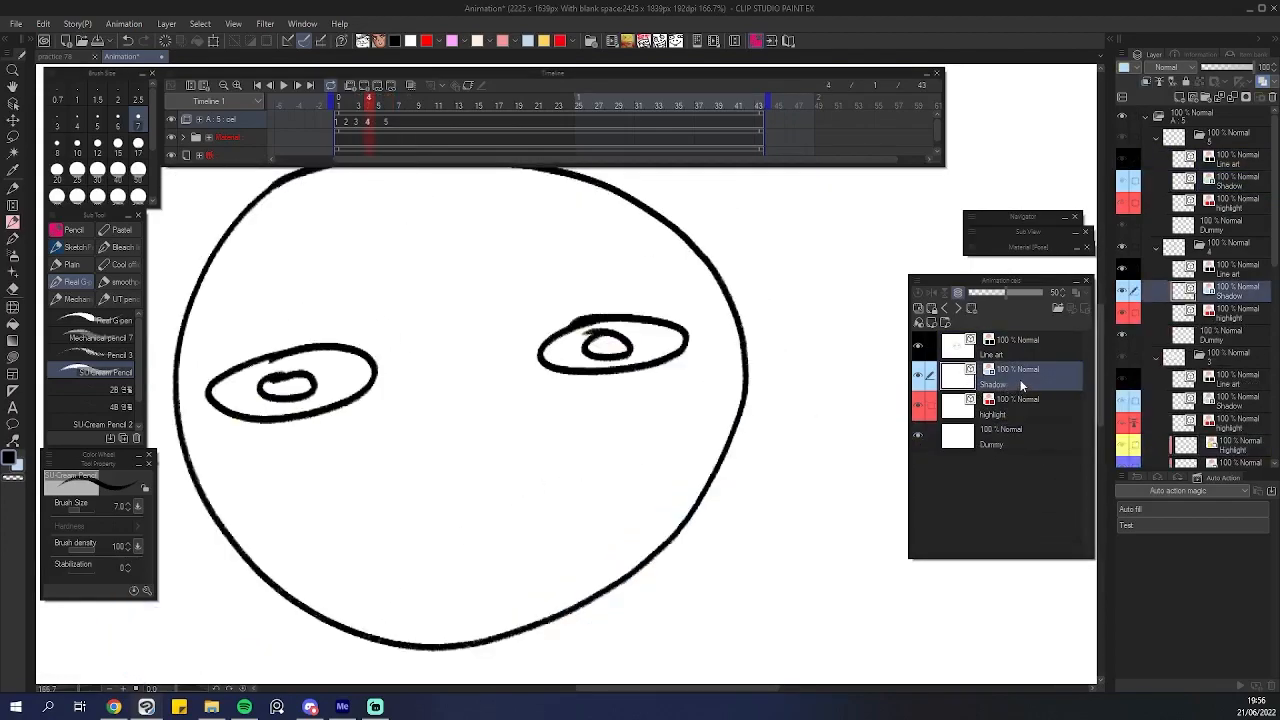
click(1020, 379)
key(comma)
drag(451, 364, 444, 417)
key(period)
drag(450, 588, 684, 382)
key(ctrl+z)
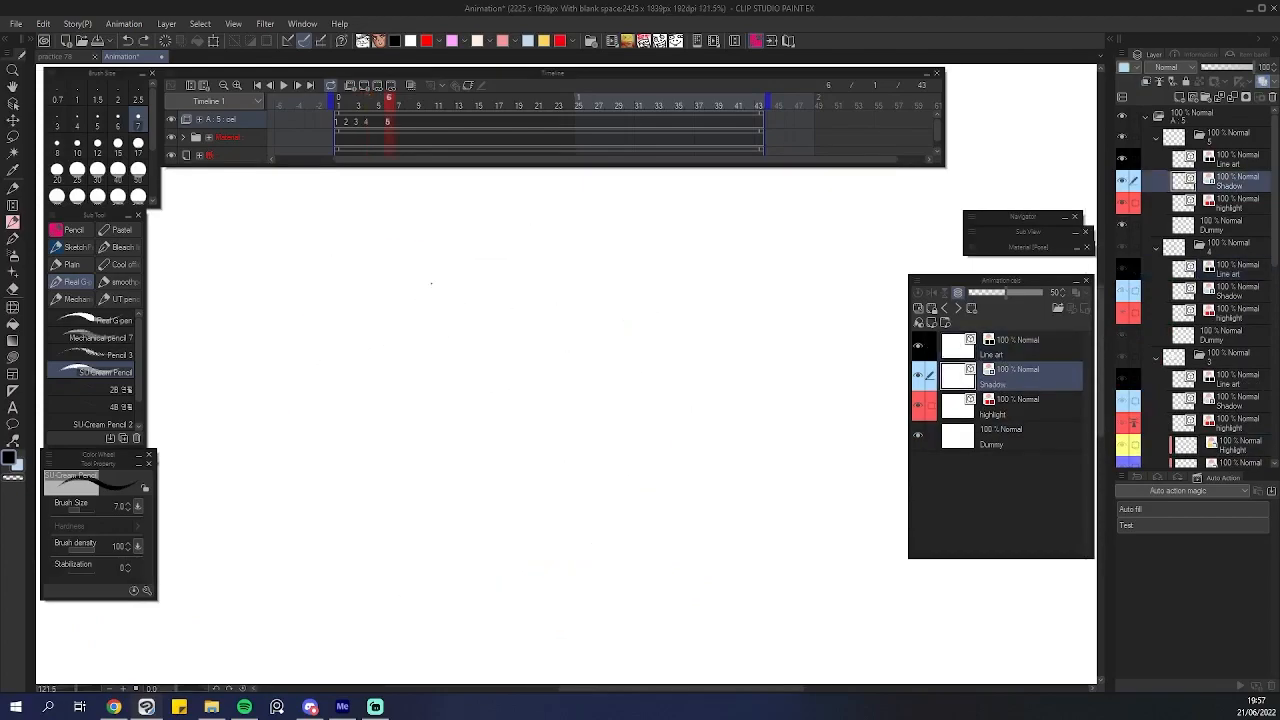
Turn on onion skin and draw a head with eyes and a hair stroke on the fifth cel's line art.
click(410, 88)
mouse_move(414, 234)
mouse_down()
mouse_move(286, 357)
mouse_move(288, 430)
mouse_up()
key(ctrl+z)
click(995, 350)
mouse_move(407, 237)
mouse_down()
mouse_move(294, 322)
mouse_move(339, 535)
mouse_move(668, 544)
mouse_move(678, 295)
mouse_move(429, 218)
mouse_move(348, 288)
mouse_up()
drag(341, 377, 352, 362)
drag(570, 362, 601, 374)
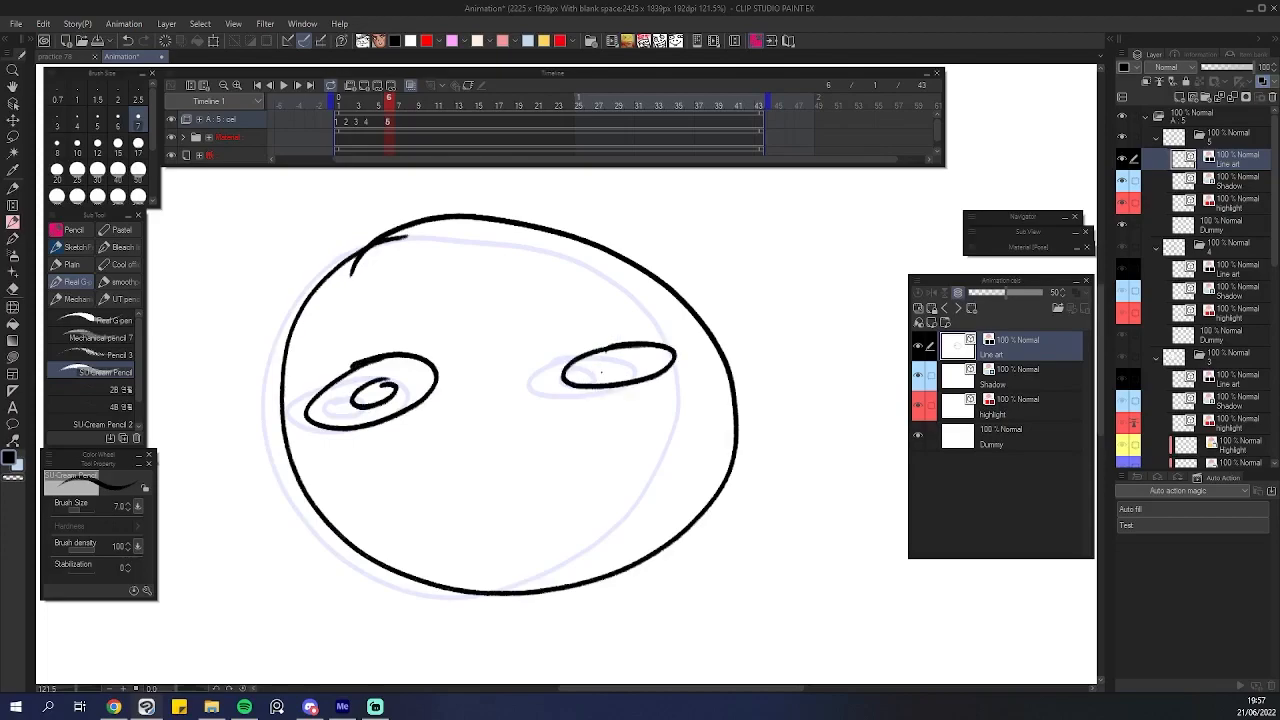
Flip back and forth between frames to compare the drawn cels.
scroll(565, 383, down, 5)
key(Left)
key(Right)
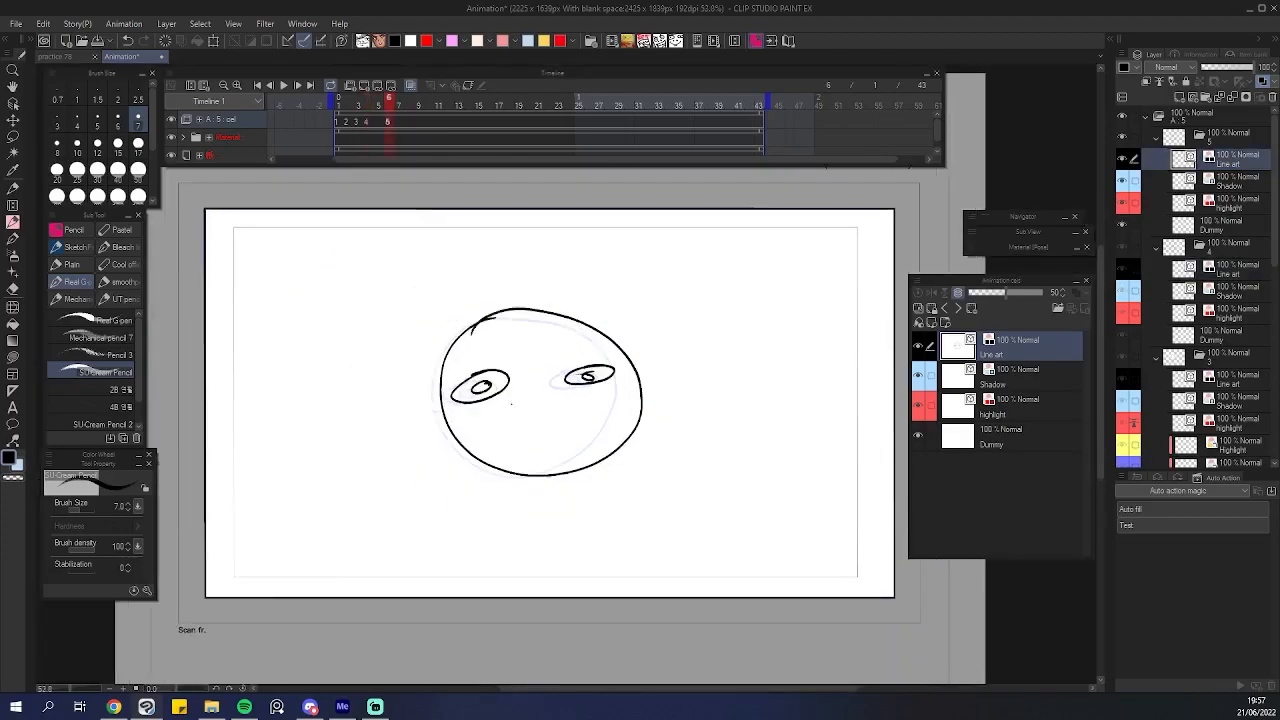
scroll(561, 367, up, 4)
key(Left)
key(Left)
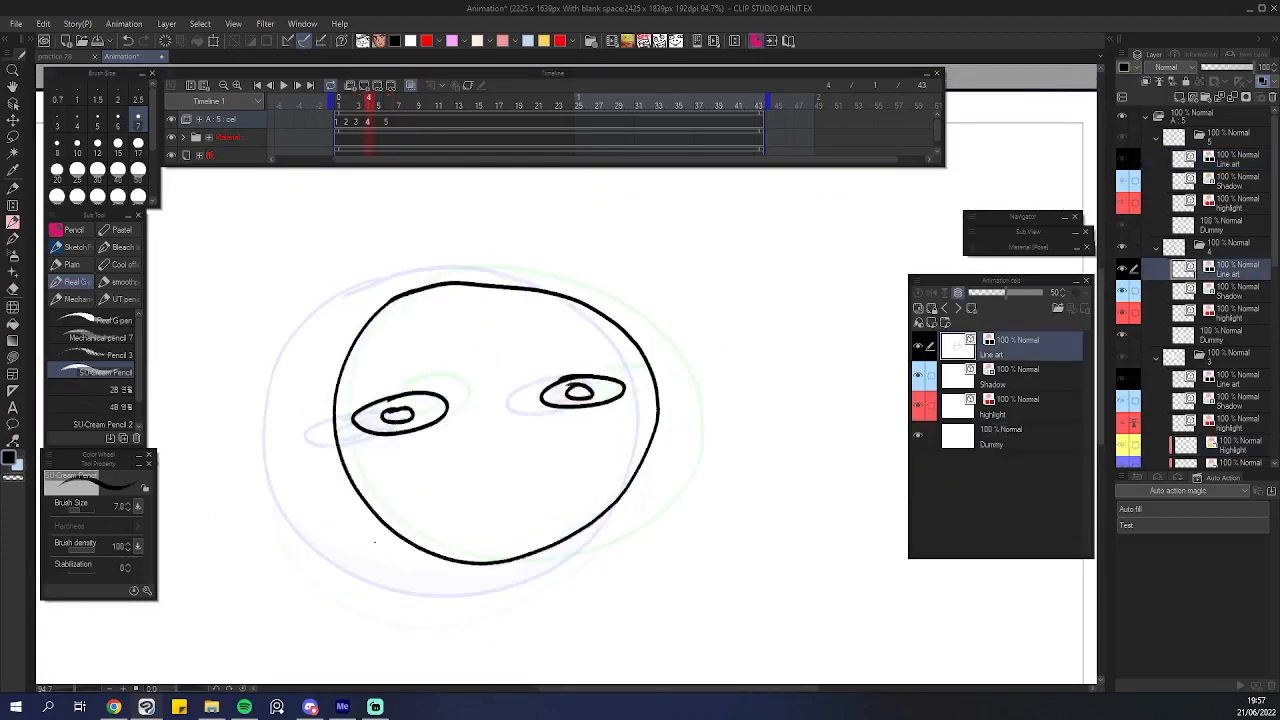
key(Left)
key(Right)
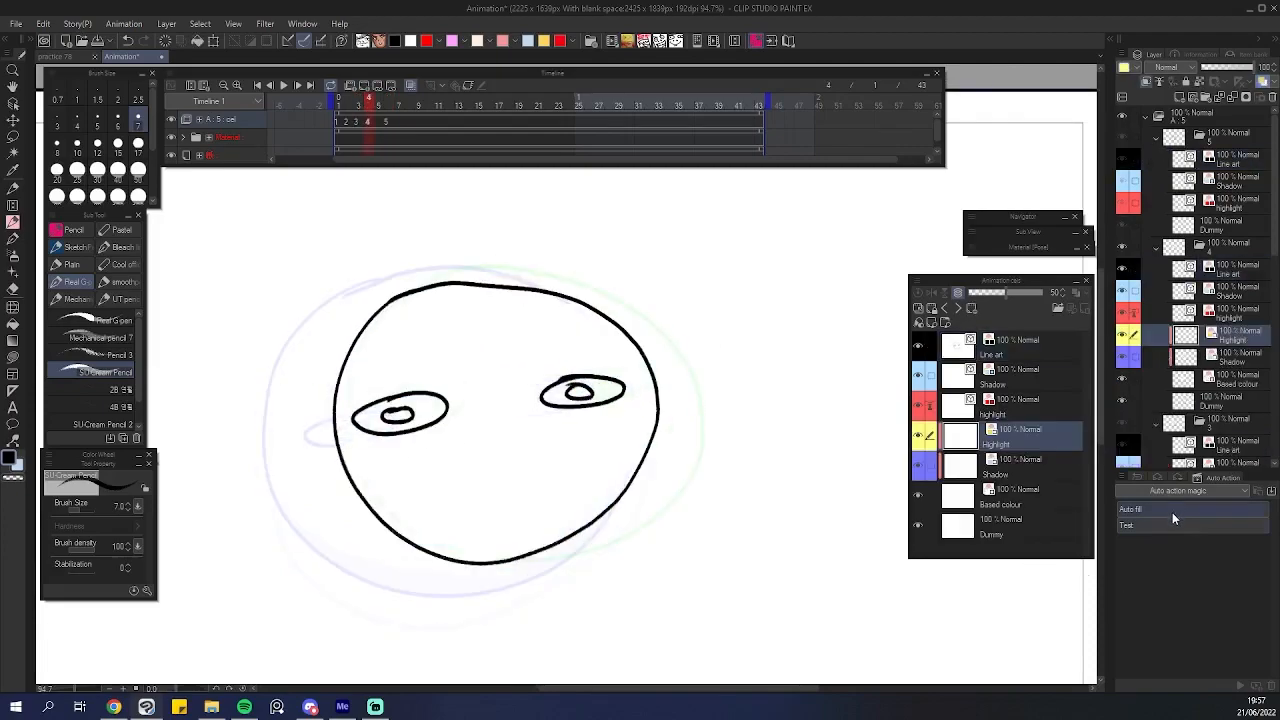
key(Right)
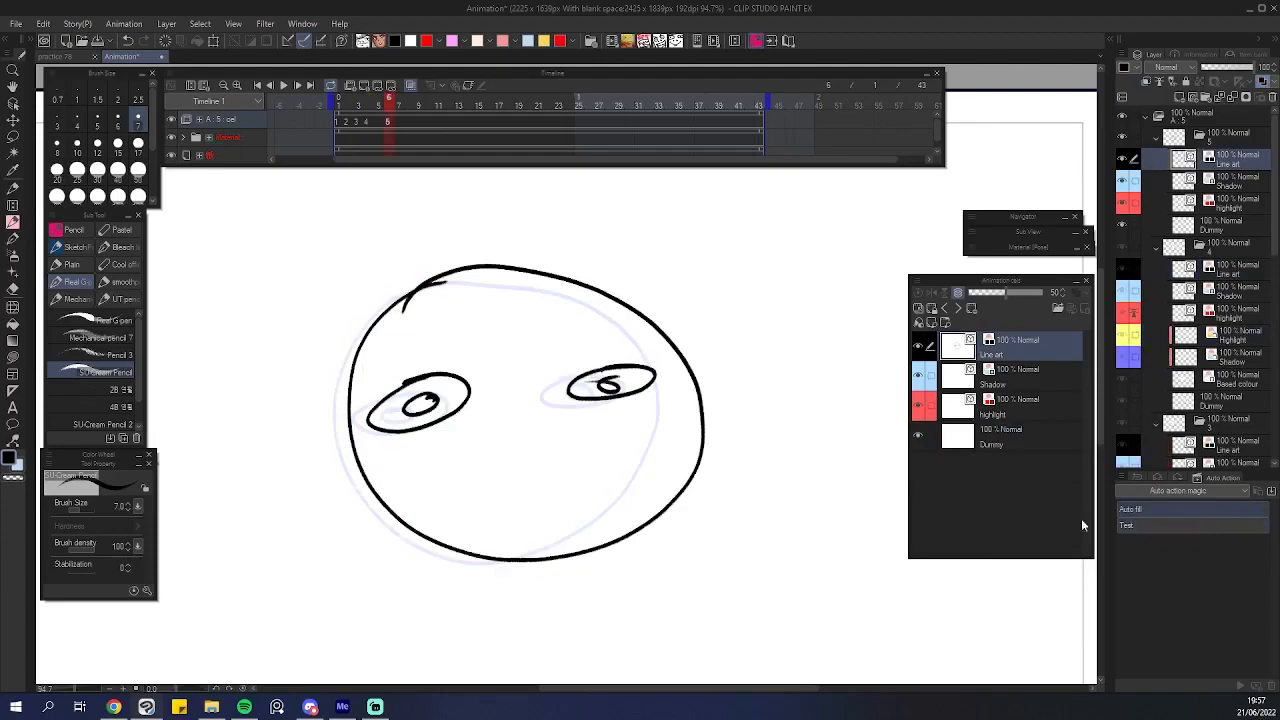
Run the Auto fill action on the fifth cel and hide the paper tracks in the timeline.
double_click(1130, 516)
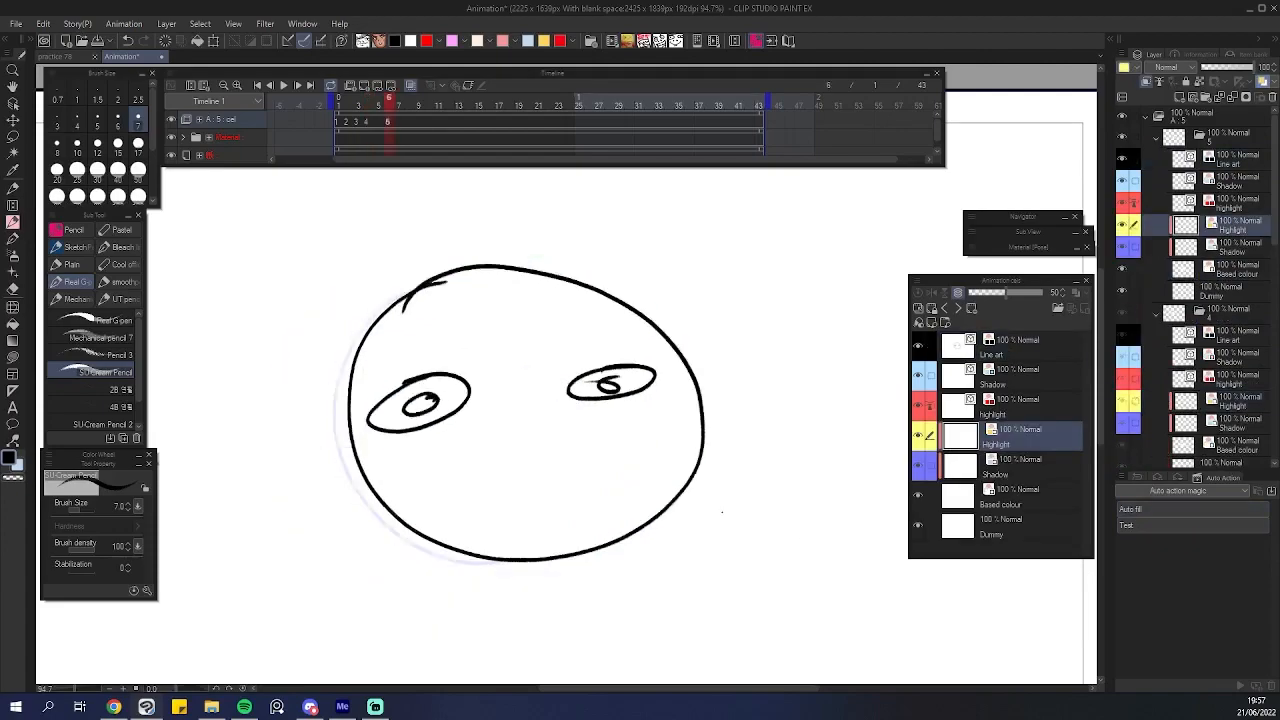
scroll(470, 430, up, 2)
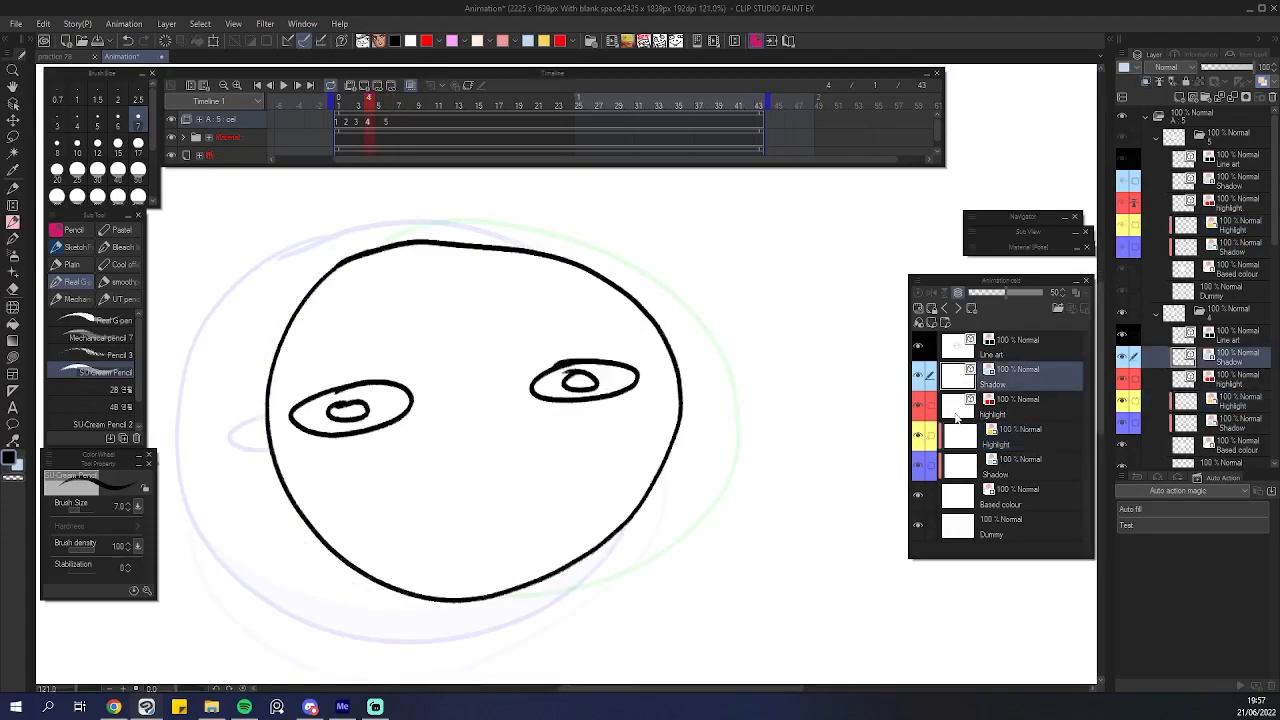
scroll(537, 403, down, 3)
scroll(537, 404, down, 3)
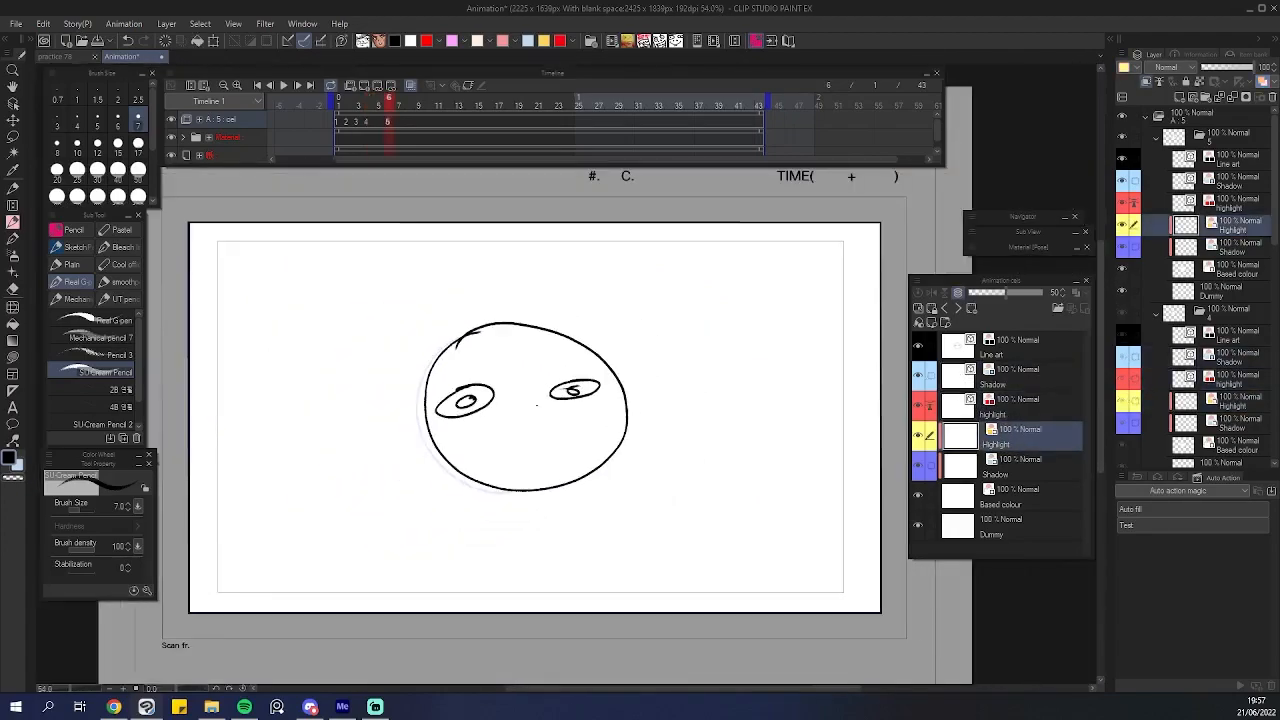
scroll(386, 375, up, 2)
click(171, 137)
click(171, 155)
scroll(487, 345, up, 2)
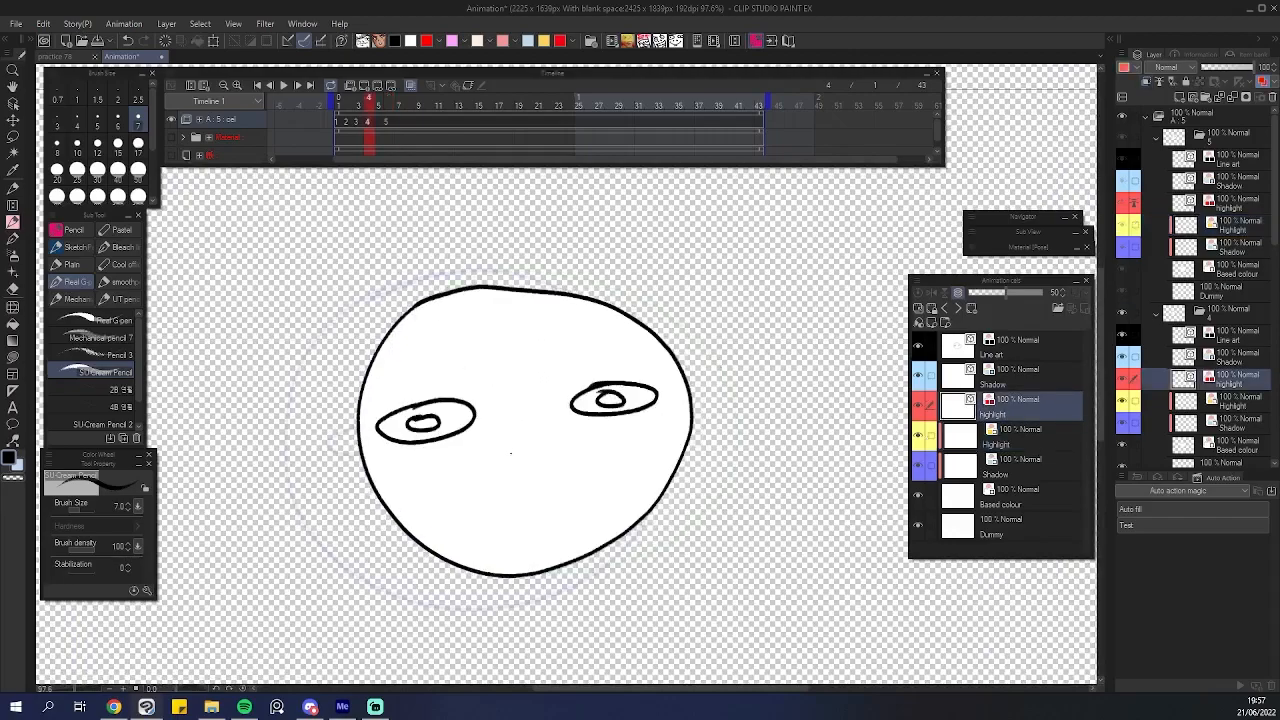
scroll(510, 453, down, 1)
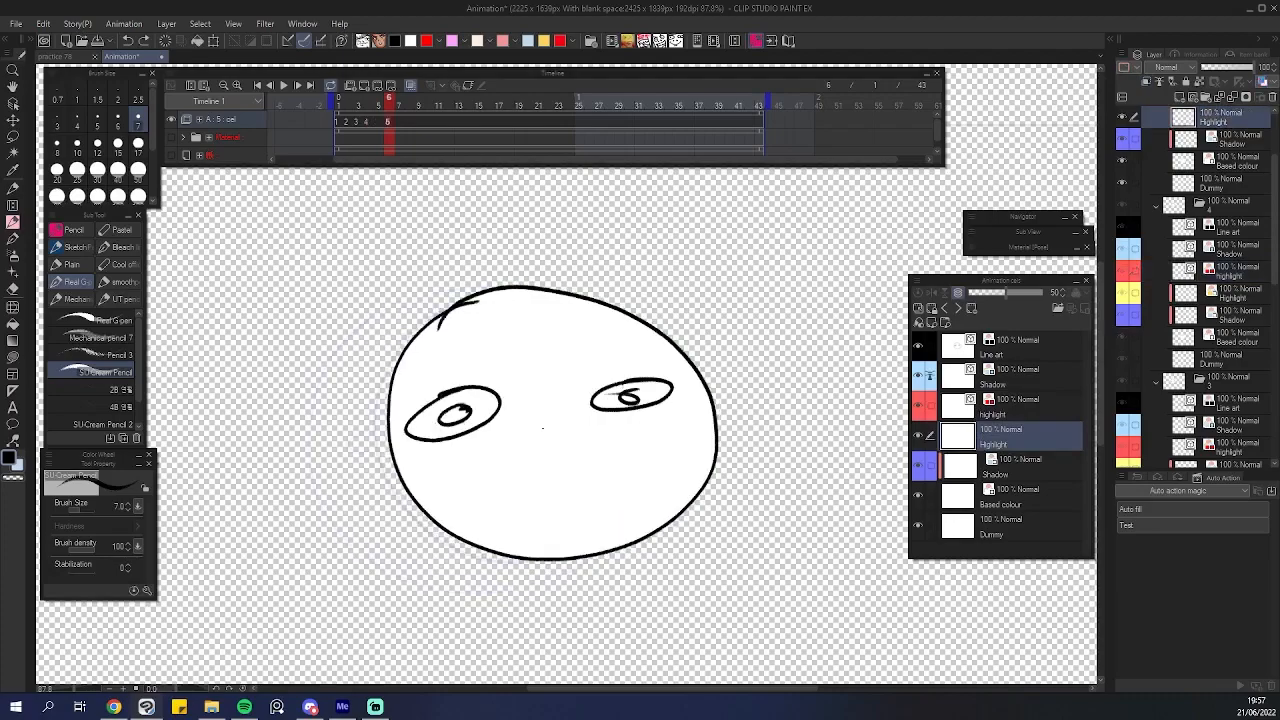
Undo and delete the fifth cel's generated Shadow and Based colour fill layers.
key(ctrl+z)
key(ctrl+z)
key(ctrl+z)
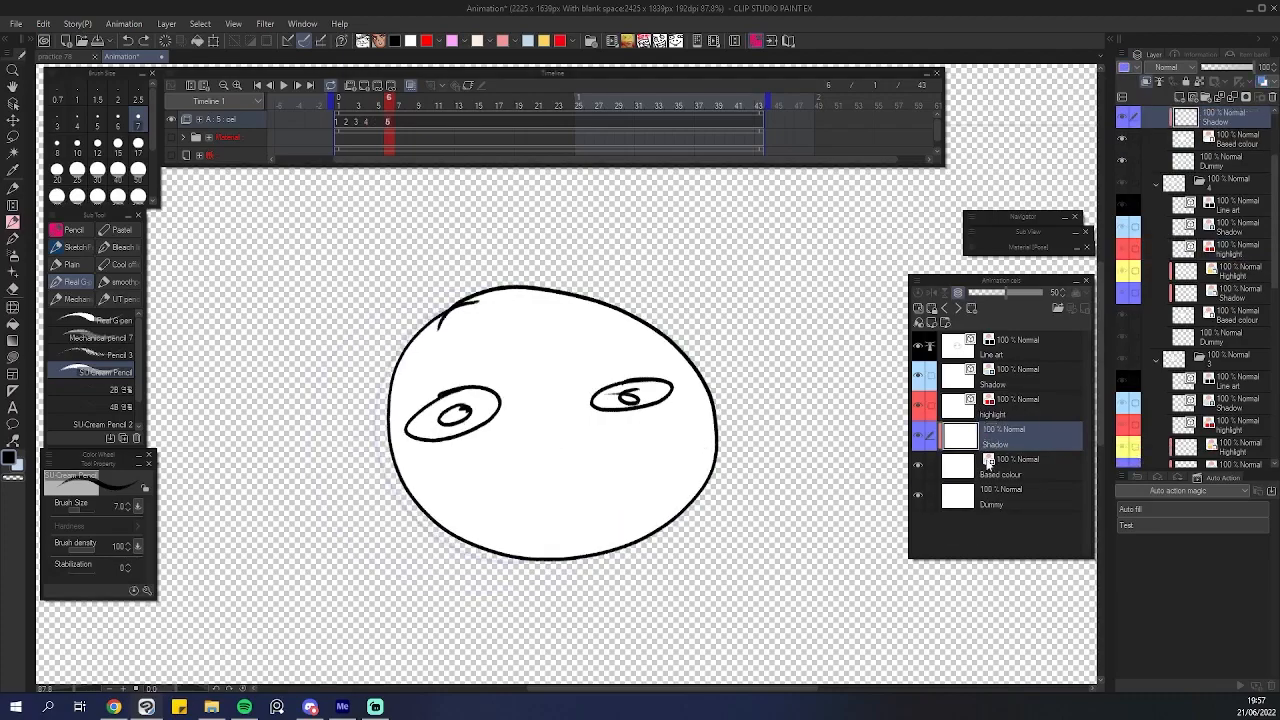
ctrl+click(998, 474)
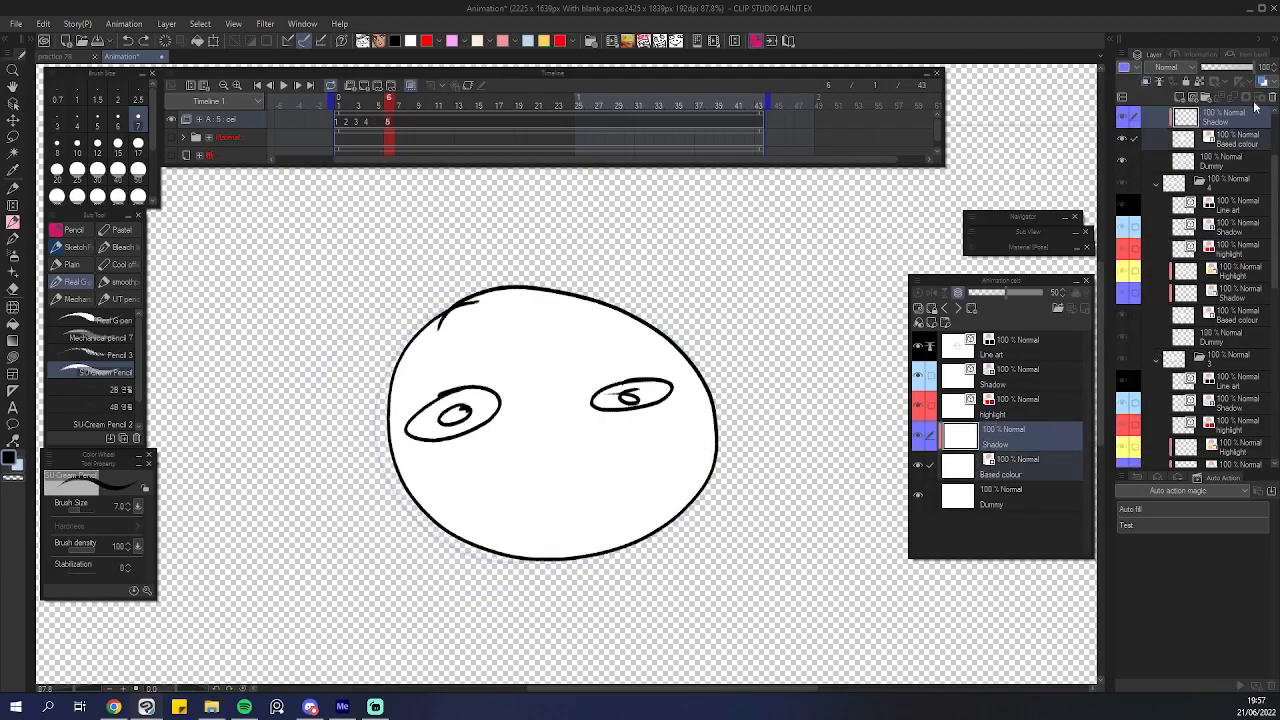
click(1271, 97)
click(655, 262)
Go to the fourth cel and delete its Highlight, Shadow and Based colour layers.
key(Left)
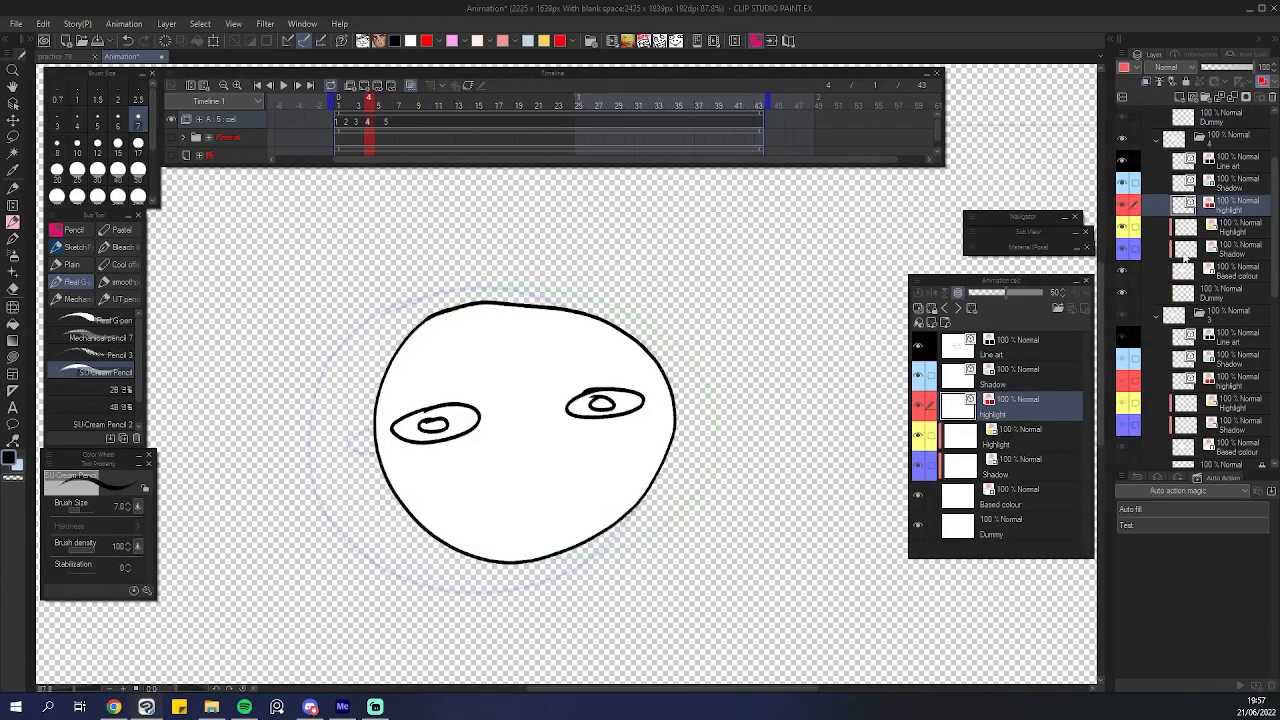
click(1013, 465)
click(1020, 435)
shift+click(1034, 500)
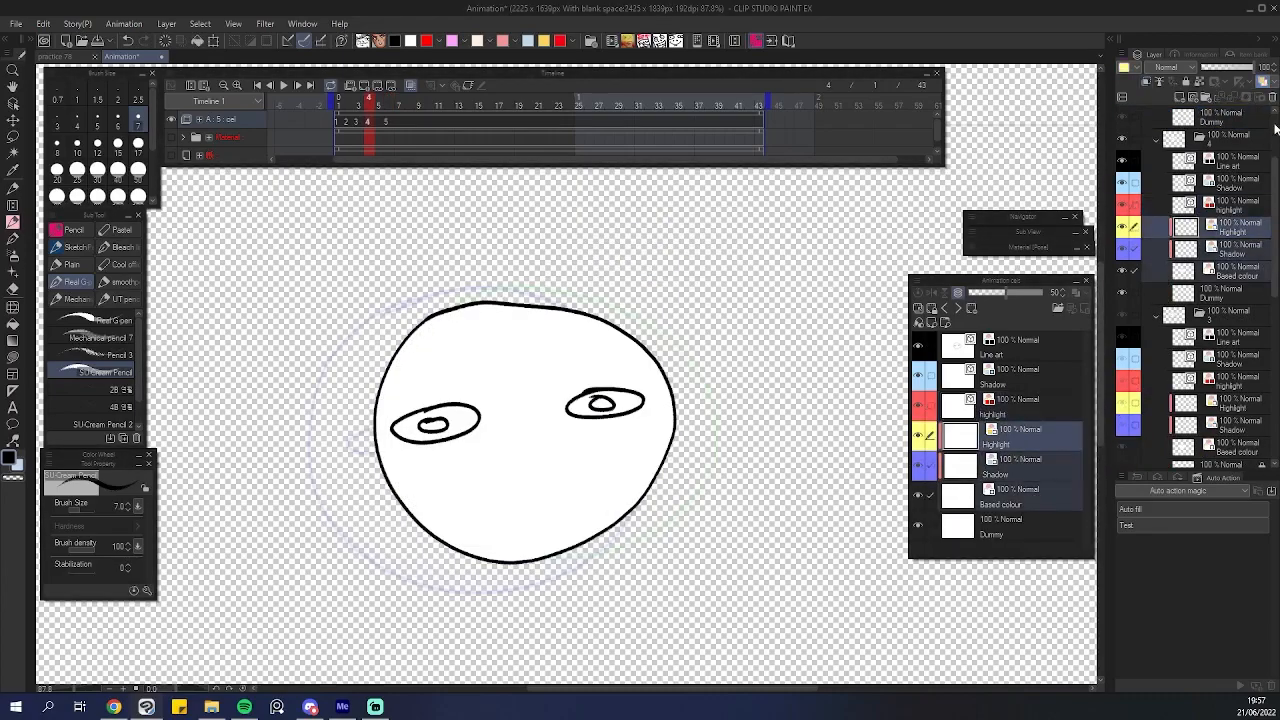
click(1271, 98)
click(648, 264)
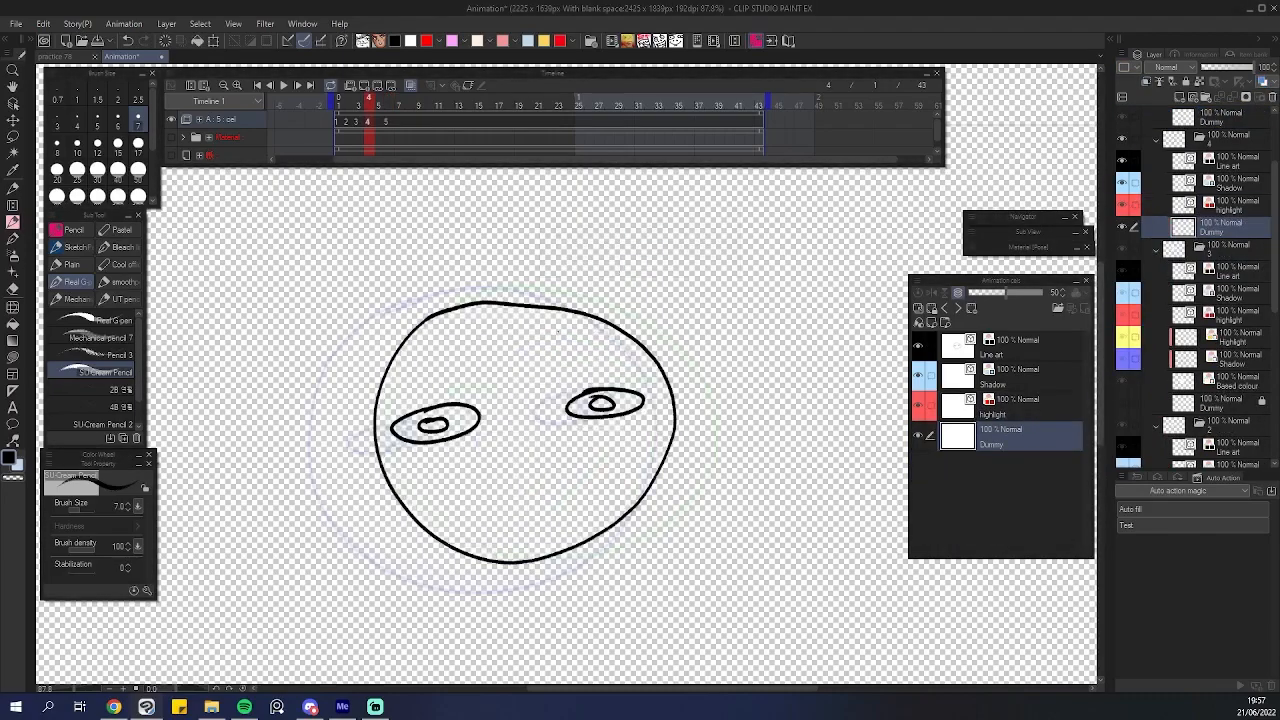
Paint a red highlight inside the right eye on the fourth cel's highlight layer.
click(988, 380)
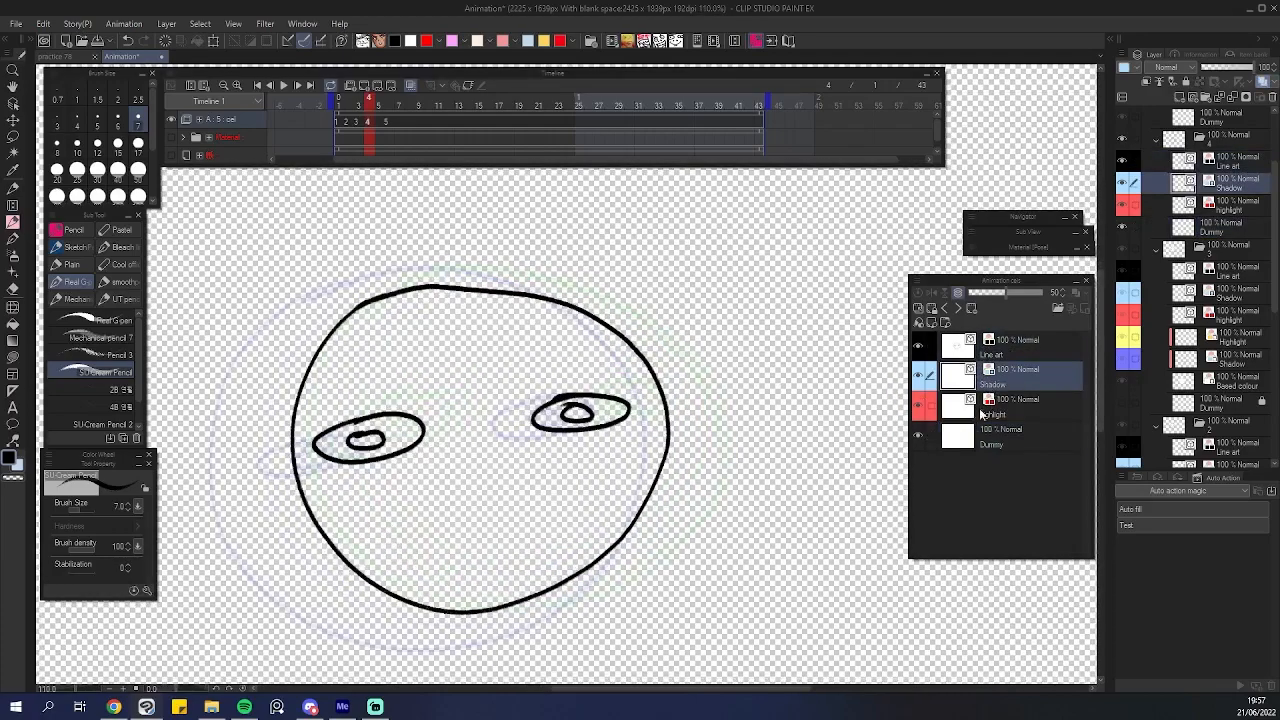
click(981, 418)
scroll(505, 457, up, 2)
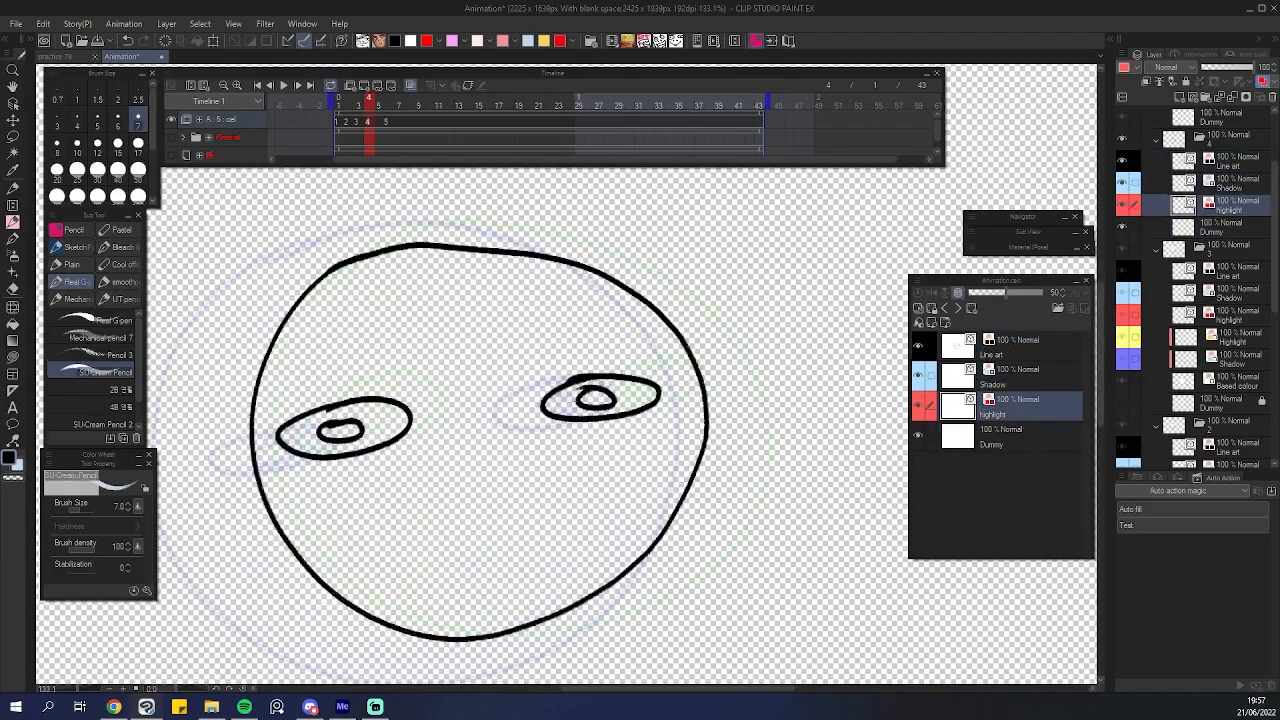
scroll(624, 393, up, 5)
mouse_move(675, 380)
mouse_down()
mouse_move(586, 399)
mouse_move(680, 384)
mouse_up()
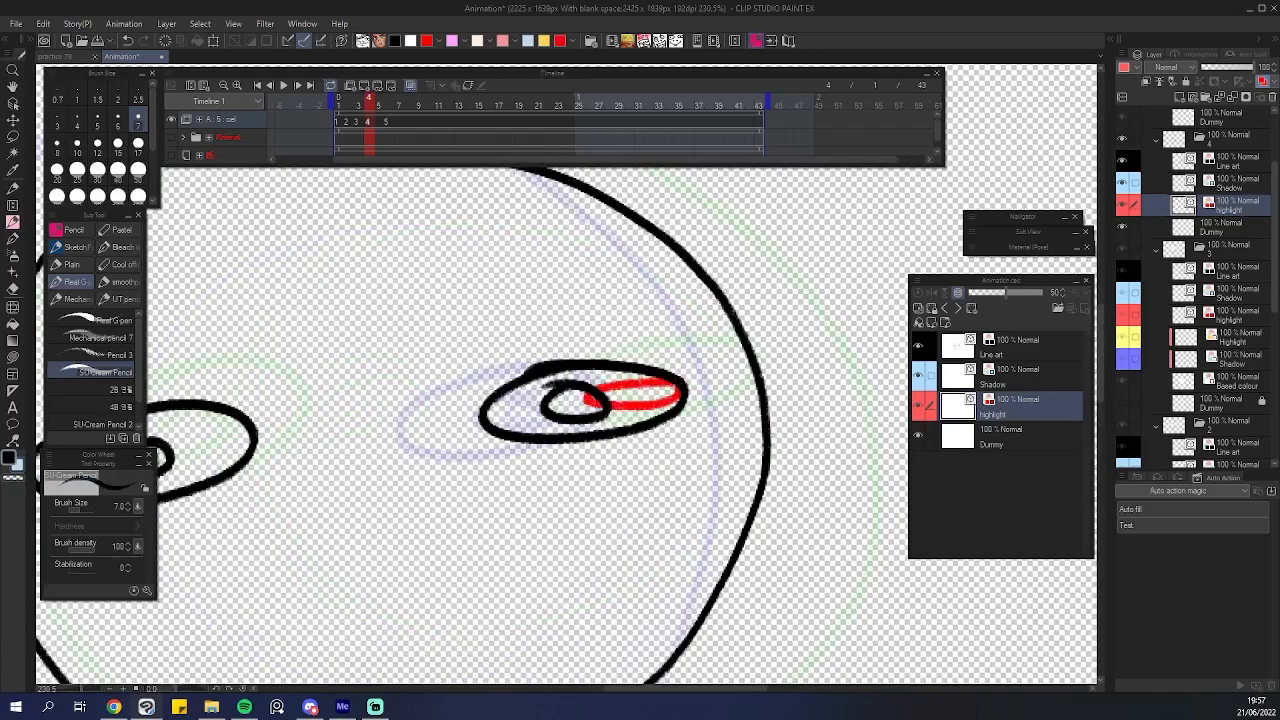
drag(600, 400, 821, 388)
mouse_move(478, 420)
mouse_down()
mouse_move(470, 432)
mouse_move(412, 407)
mouse_up()
Step to the fifth cel and draw a shadow line along the bottom of the head on its Shadow layer.
key(period)
key(period)
drag(555, 443, 641, 440)
click(945, 386)
drag(566, 485, 639, 351)
mouse_move(374, 452)
mouse_down()
mouse_move(741, 406)
mouse_move(810, 363)
mouse_move(826, 370)
mouse_move(834, 340)
mouse_up()
drag(832, 370, 688, 397)
key(ctrl+z)
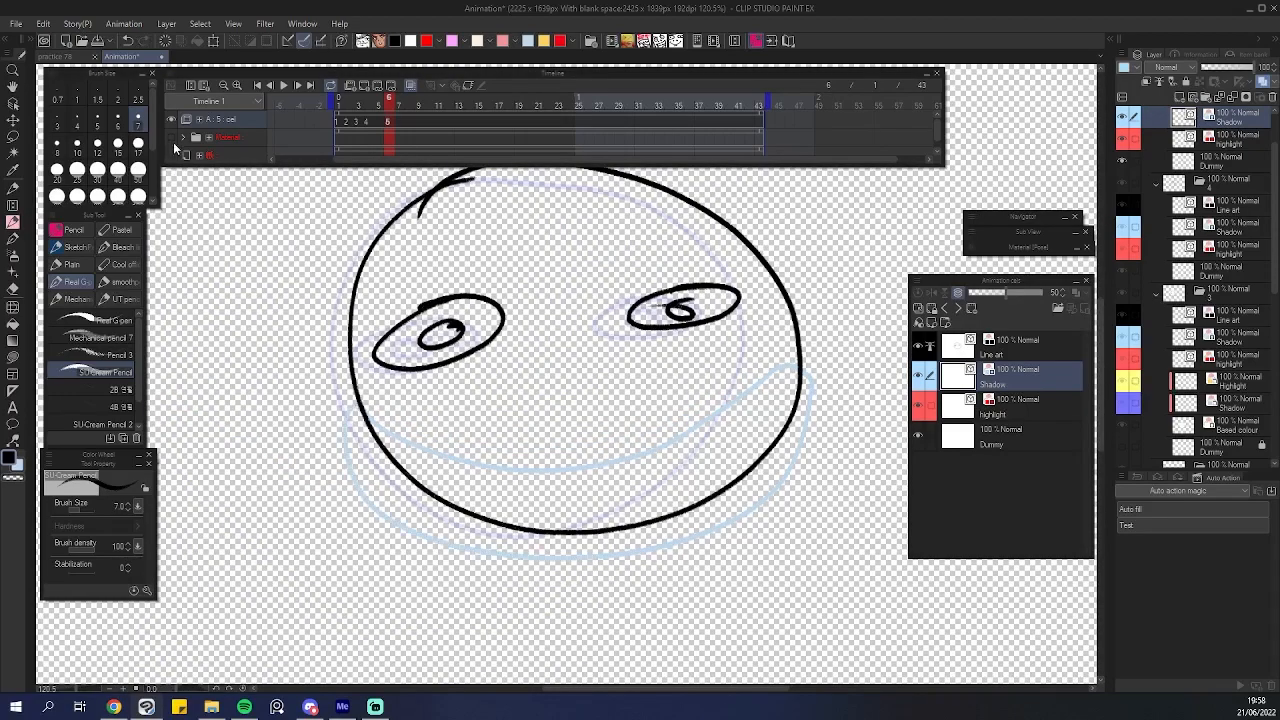
Show the paper track again and run the Auto fill action on the fourth and fifth cels.
click(172, 152)
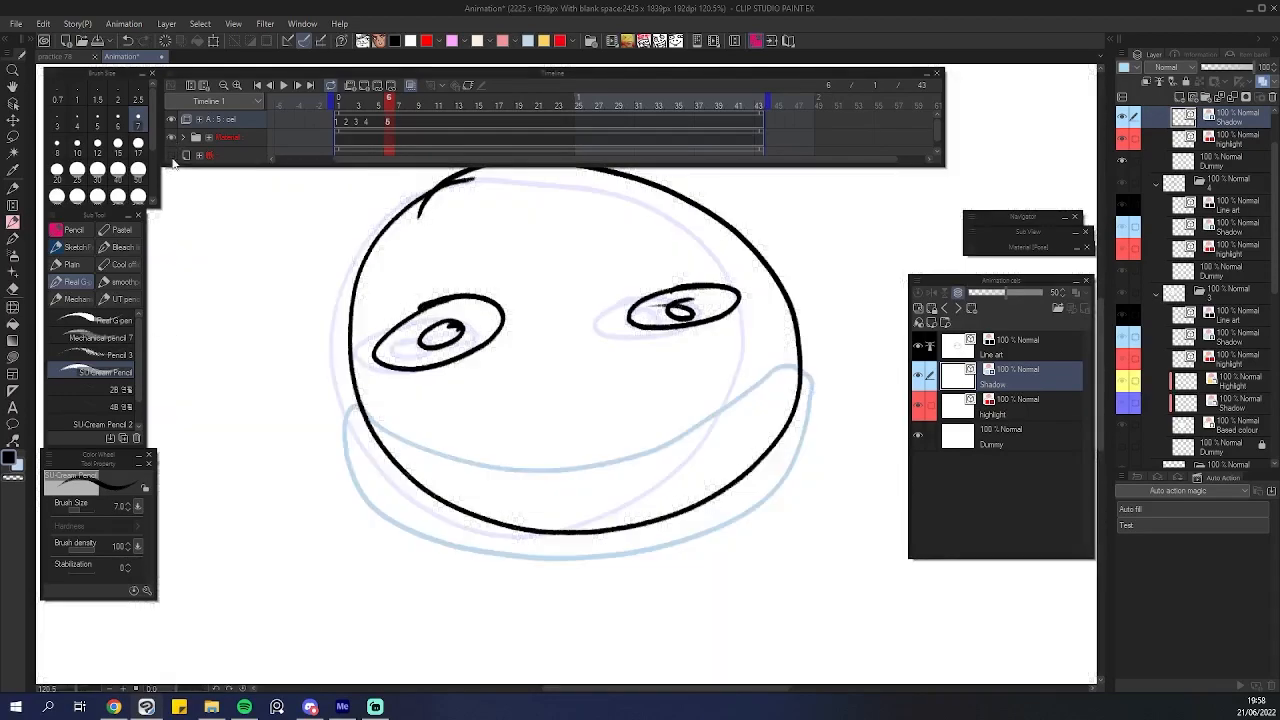
click(368, 121)
double_click(1166, 511)
key(.)
key(.)
double_click(1176, 510)
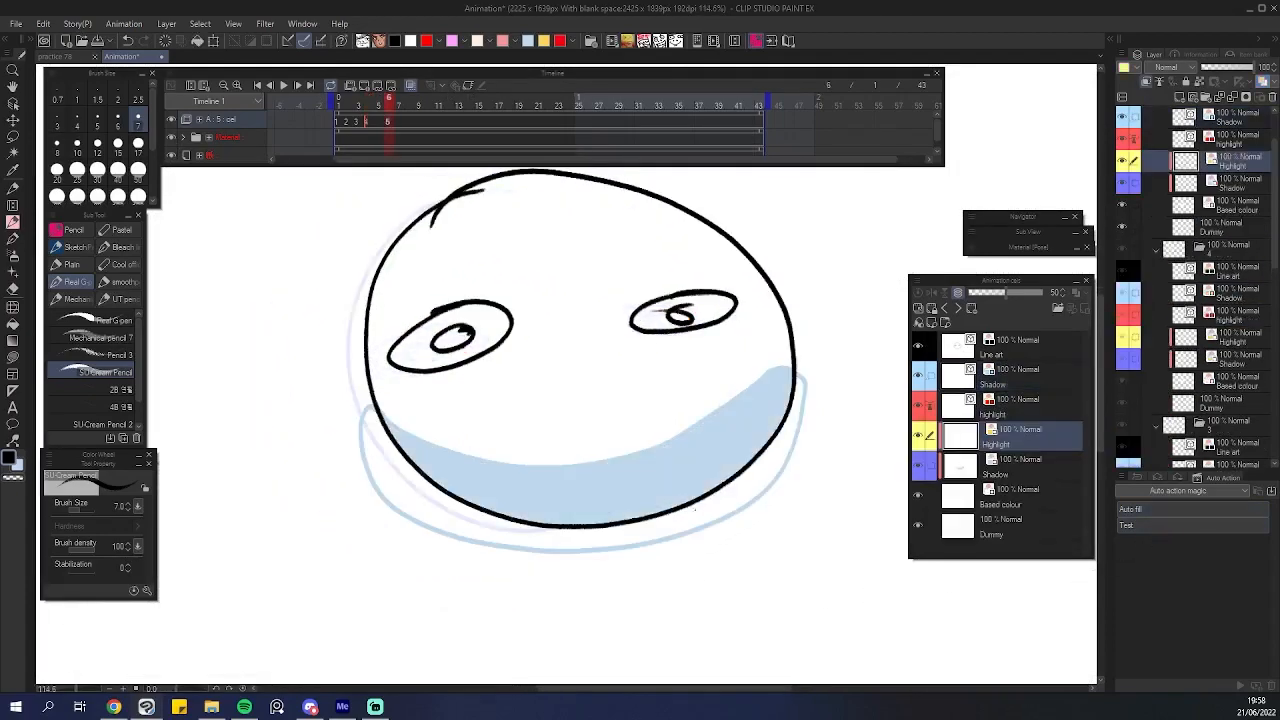
Zoom out and flip between frames to review the filled cels.
scroll(717, 514, down, 5)
drag(711, 540, 622, 538)
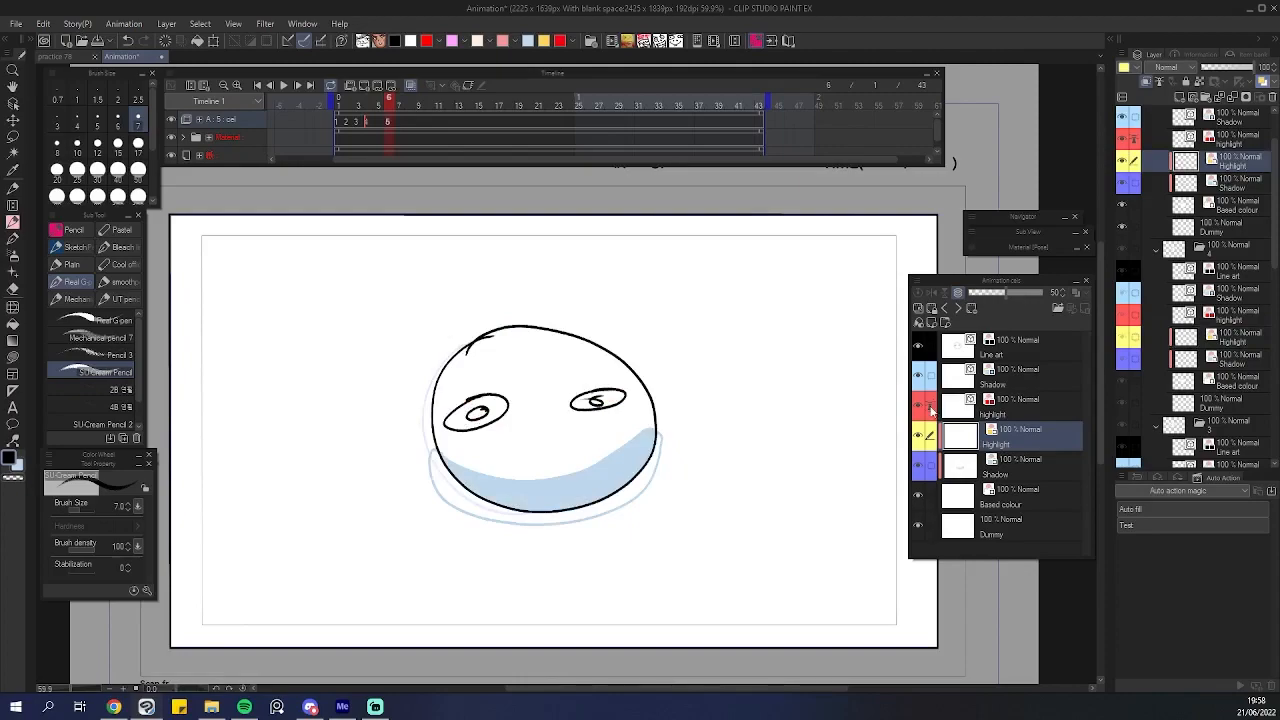
key(comma)
key(period)
key(comma)
key(period)
key(comma)
key(period)
scroll(692, 524, down, 5)
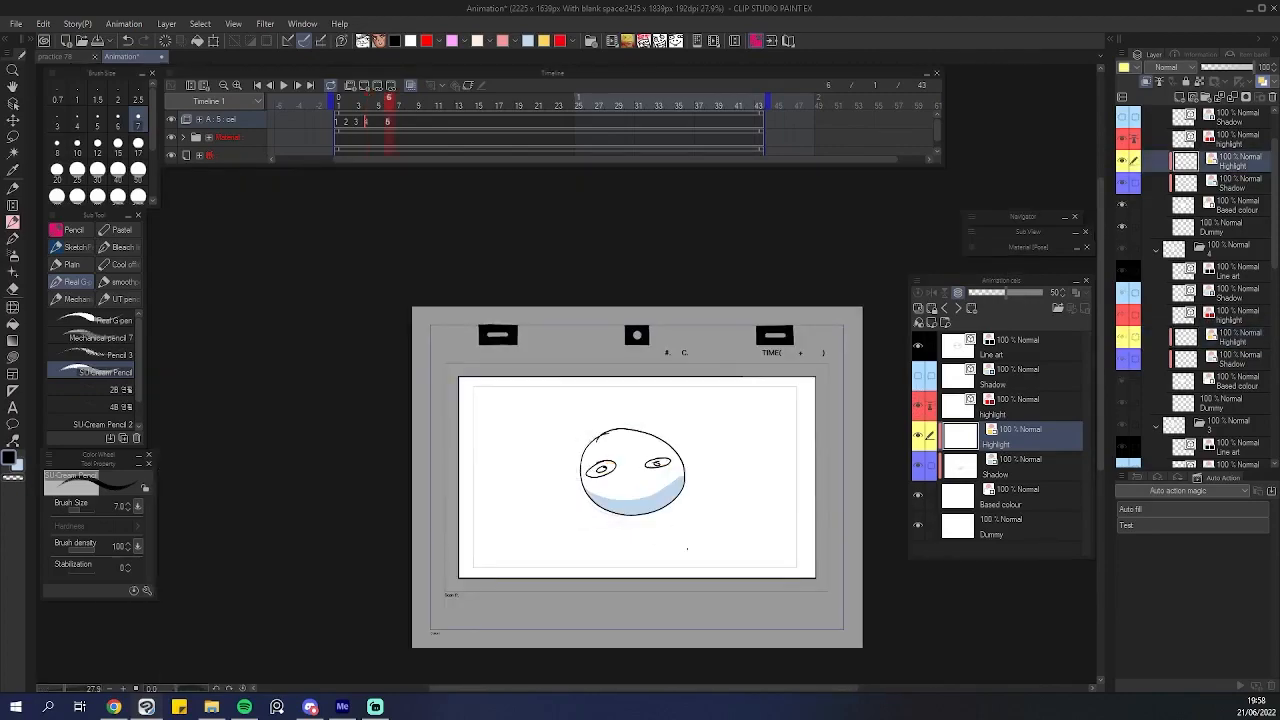
Move to the next cel and draw two pairs of large arcs on both sides of the frame on its line art.
drag(691, 549, 550, 505)
key(period)
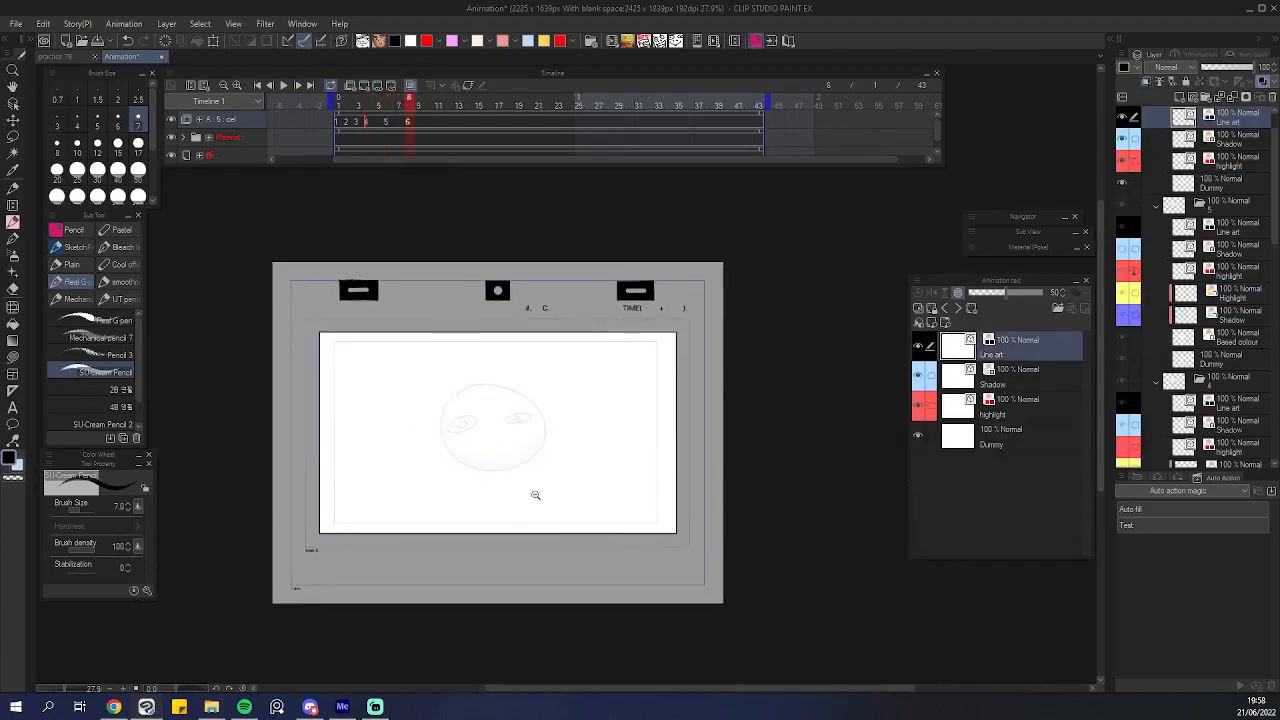
scroll(528, 500, up, 4)
mouse_move(457, 491)
mouse_down()
mouse_move(492, 487)
mouse_move(519, 409)
mouse_move(541, 405)
mouse_move(533, 439)
mouse_move(568, 450)
mouse_up()
mouse_move(222, 341)
mouse_down()
mouse_move(461, 712)
mouse_move(546, 643)
mouse_up()
drag(563, 592, 275, 498)
mouse_move(468, 580)
mouse_down()
mouse_move(474, 457)
mouse_move(744, 311)
mouse_up()
key(ctrl+z)
mouse_move(382, 523)
mouse_down()
mouse_move(566, 503)
mouse_move(677, 560)
mouse_up()
key(ctrl+z)
drag(231, 280, 475, 612)
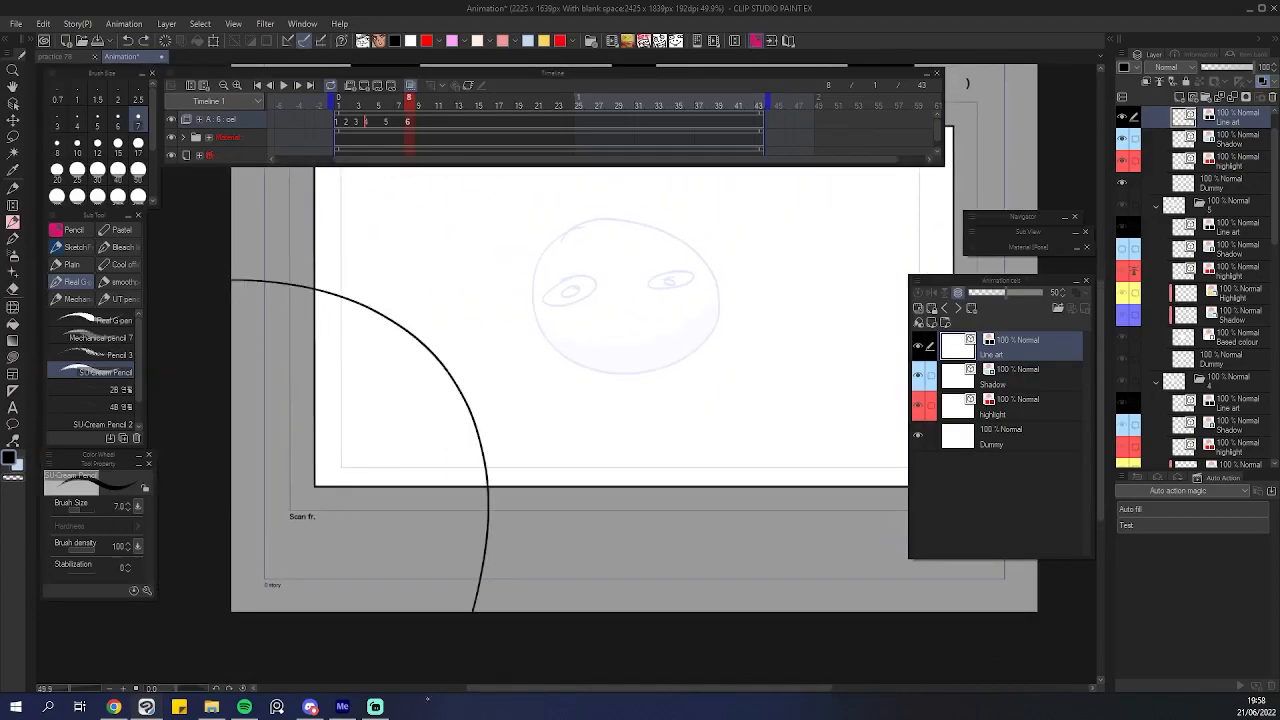
drag(562, 590, 296, 558)
mouse_move(471, 582)
mouse_down()
mouse_move(669, 277)
mouse_move(773, 280)
mouse_up()
mouse_move(662, 431)
mouse_down()
mouse_move(643, 438)
mouse_move(626, 477)
mouse_move(678, 489)
mouse_up()
mouse_move(264, 433)
mouse_down()
mouse_move(371, 440)
mouse_move(454, 506)
mouse_move(314, 530)
mouse_move(595, 498)
mouse_move(566, 444)
mouse_up()
drag(246, 337, 400, 605)
drag(650, 575, 305, 540)
mouse_move(603, 570)
mouse_down()
mouse_move(894, 372)
mouse_move(837, 474)
mouse_up()
drag(700, 291, 543, 718)
drag(546, 470, 784, 412)
drag(476, 428, 471, 446)
key(ctrl+z)
drag(311, 438, 371, 459)
mouse_move(258, 325)
mouse_down()
mouse_move(477, 366)
mouse_move(415, 428)
mouse_move(440, 428)
mouse_up()
mouse_move(513, 561)
mouse_down()
mouse_move(431, 566)
mouse_move(482, 519)
mouse_up()
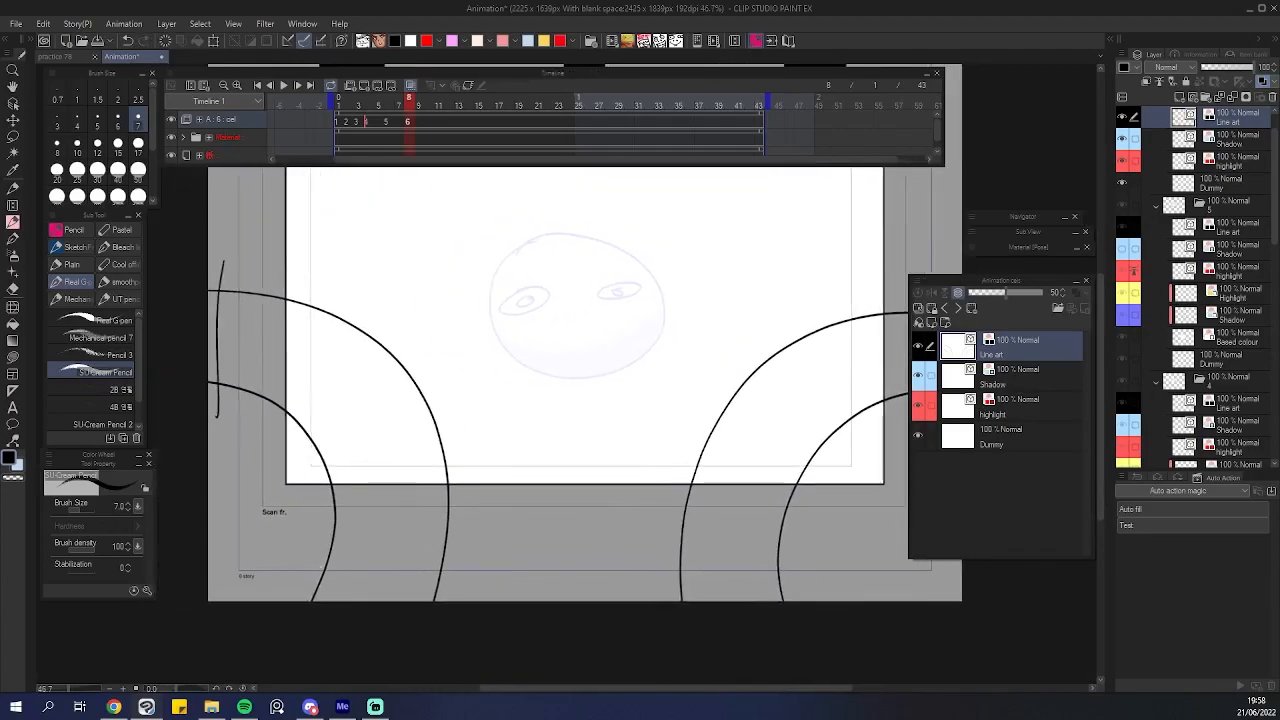
Close the arcs with short strokes along the bottom and outer edges.
drag(472, 570, 350, 571)
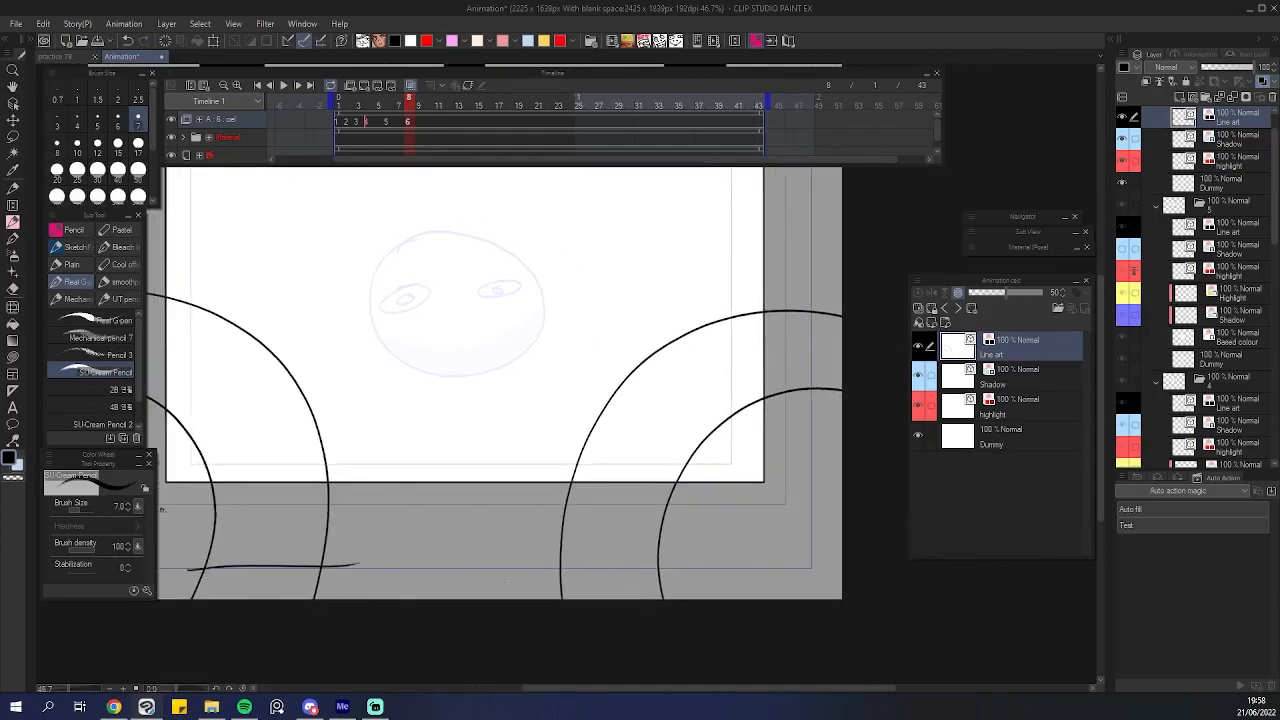
mouse_move(812, 421)
mouse_down()
mouse_move(786, 423)
mouse_move(804, 422)
mouse_up()
drag(587, 462, 597, 463)
drag(602, 493, 606, 509)
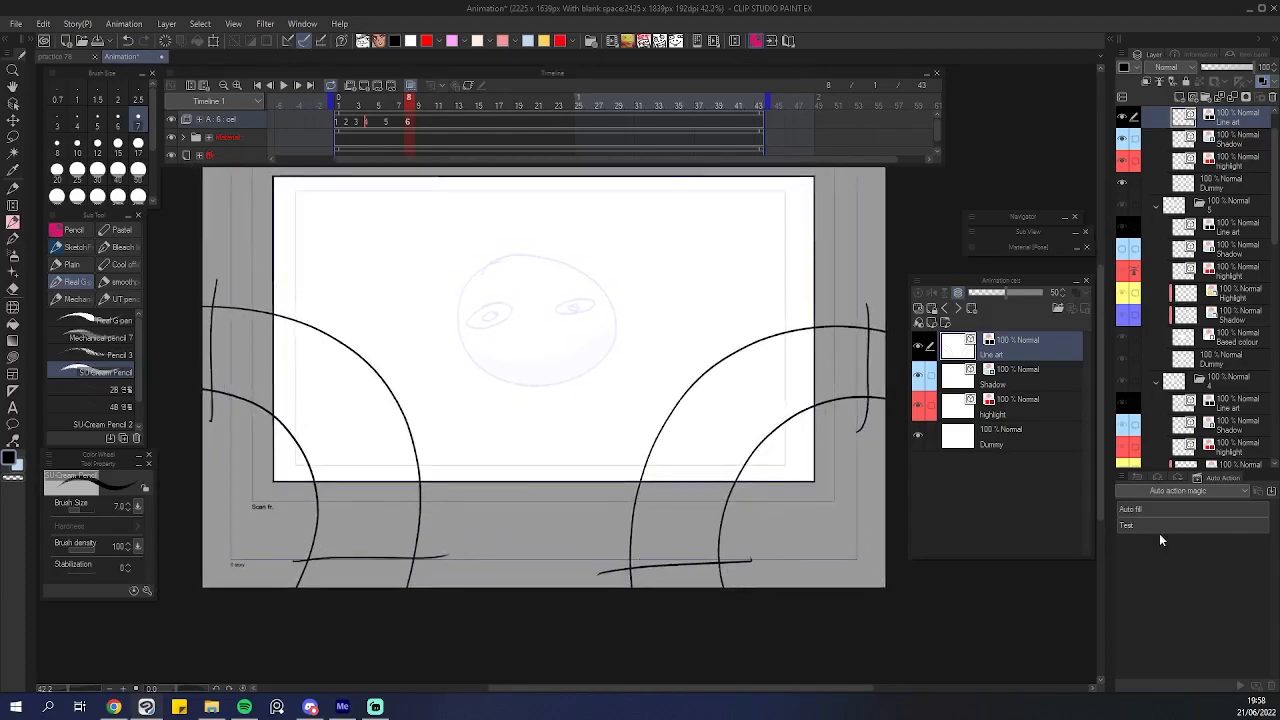
Run the Auto fill action on the sixth cel and delete the colour layers it generates.
double_click(1143, 509)
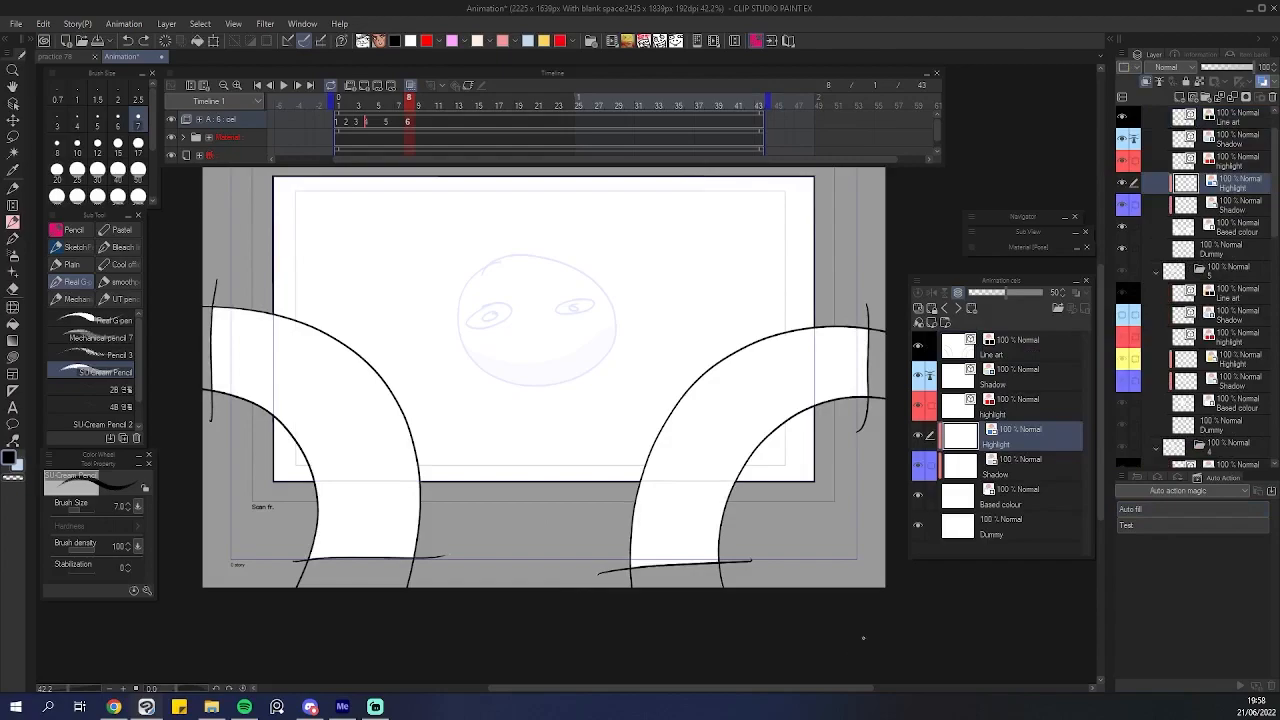
shift+click(1014, 505)
click(1270, 98)
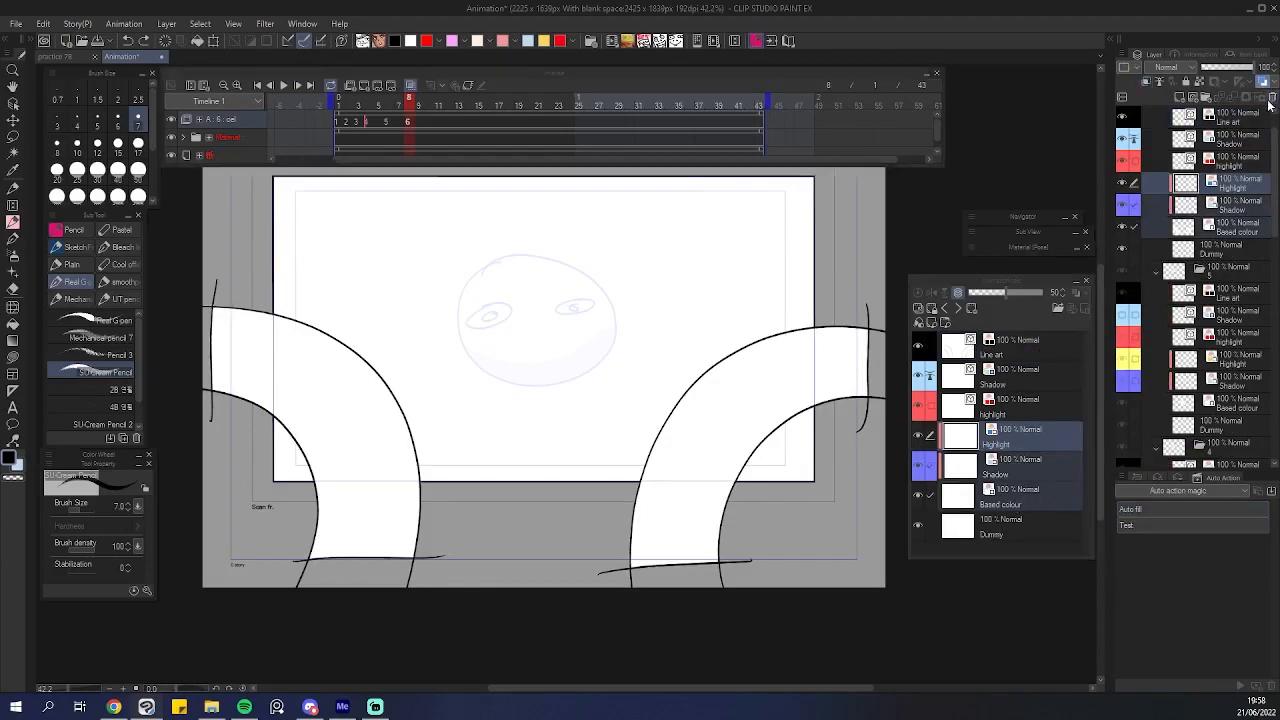
click(649, 264)
key(Delete)
drag(530, 591, 548, 580)
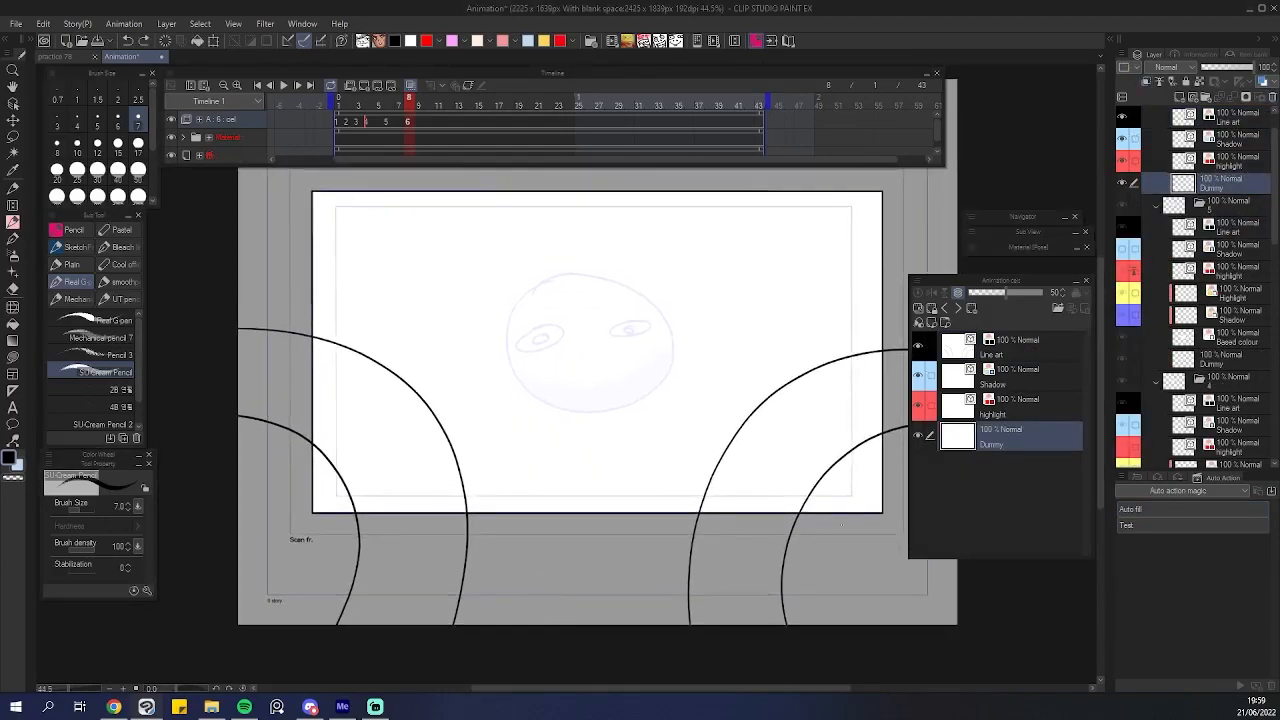
Run the Auto fill action again on the same cel and remove its generated layers once more.
drag(880, 597, 887, 601)
double_click(1152, 512)
drag(616, 597, 568, 593)
scroll(594, 603, down, 3)
scroll(410, 578, up, 3)
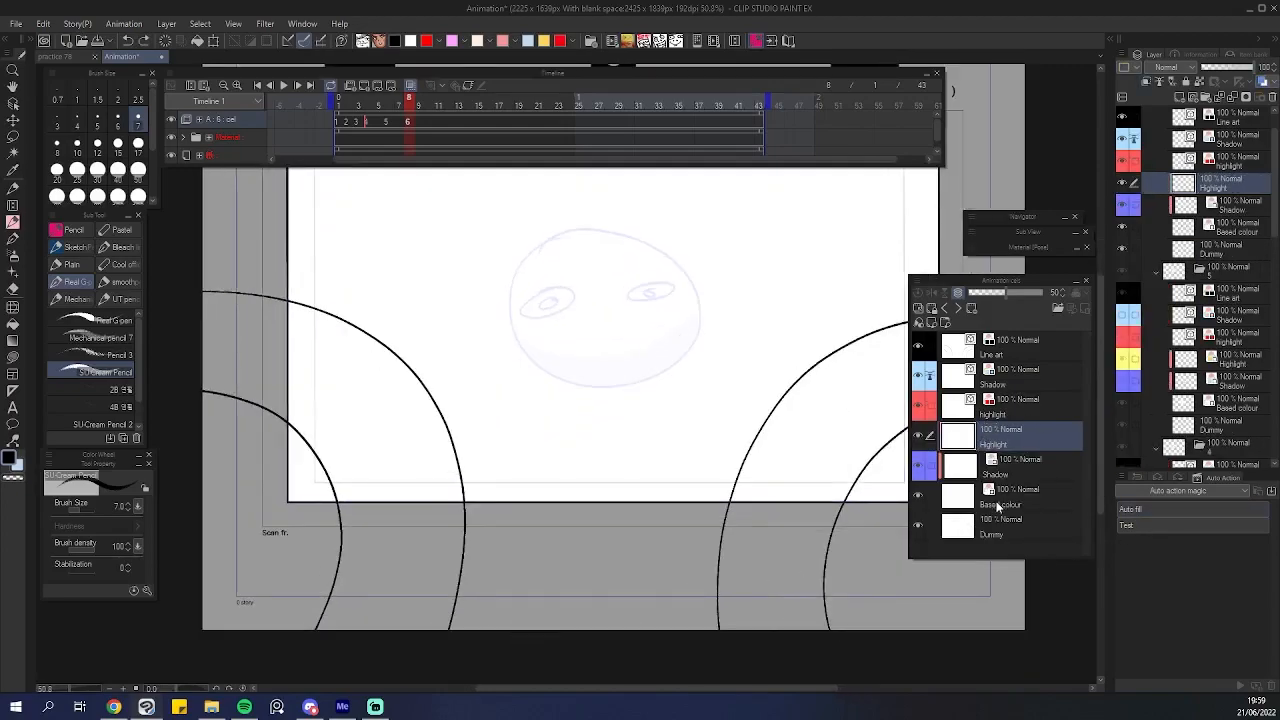
shift+click(997, 507)
click(1273, 99)
click(645, 261)
scroll(620, 466, up, 2)
click(1023, 360)
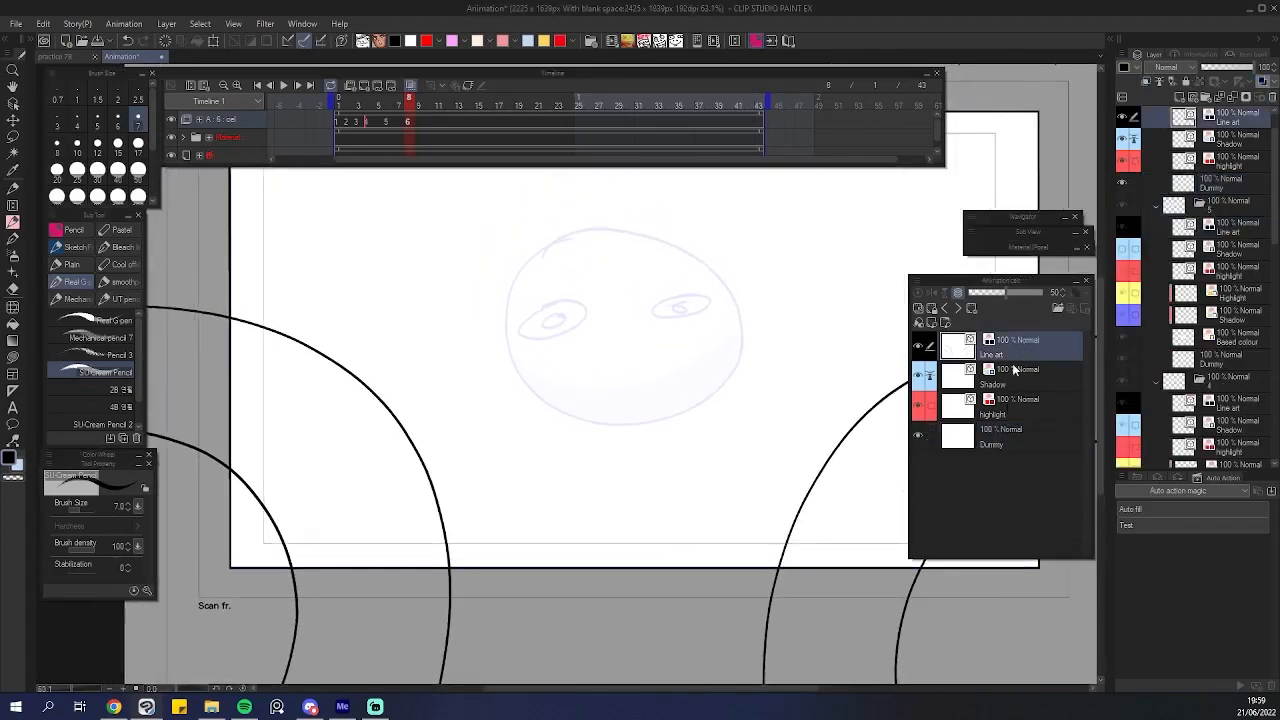
Open the Layer Property panel to show the layer colour settings.
scroll(660, 455, up, 2)
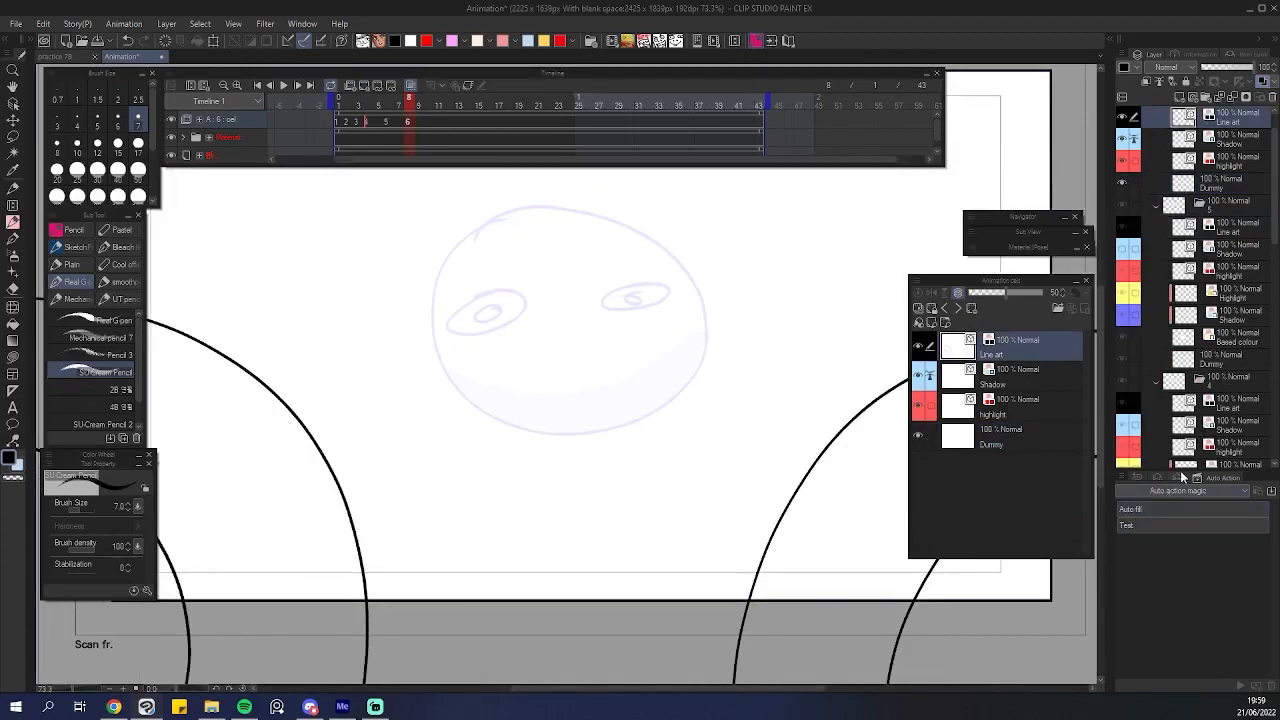
click(1164, 477)
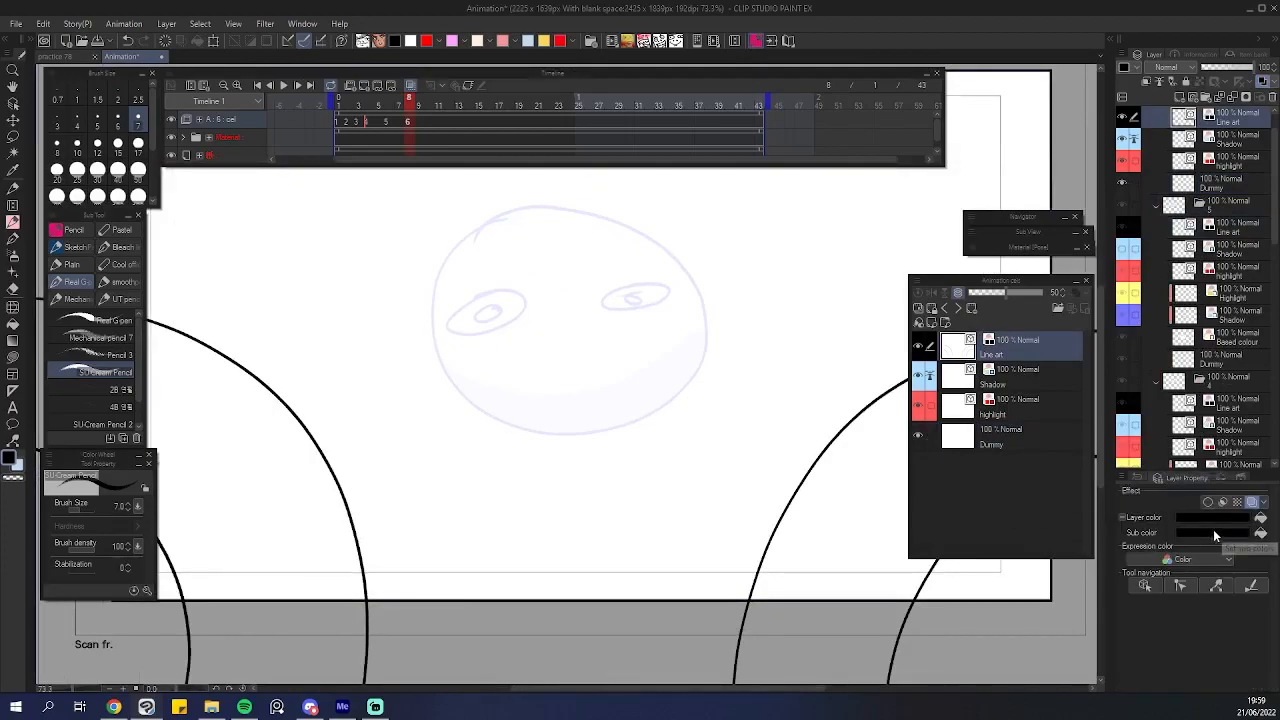
scroll(555, 499, down, 2)
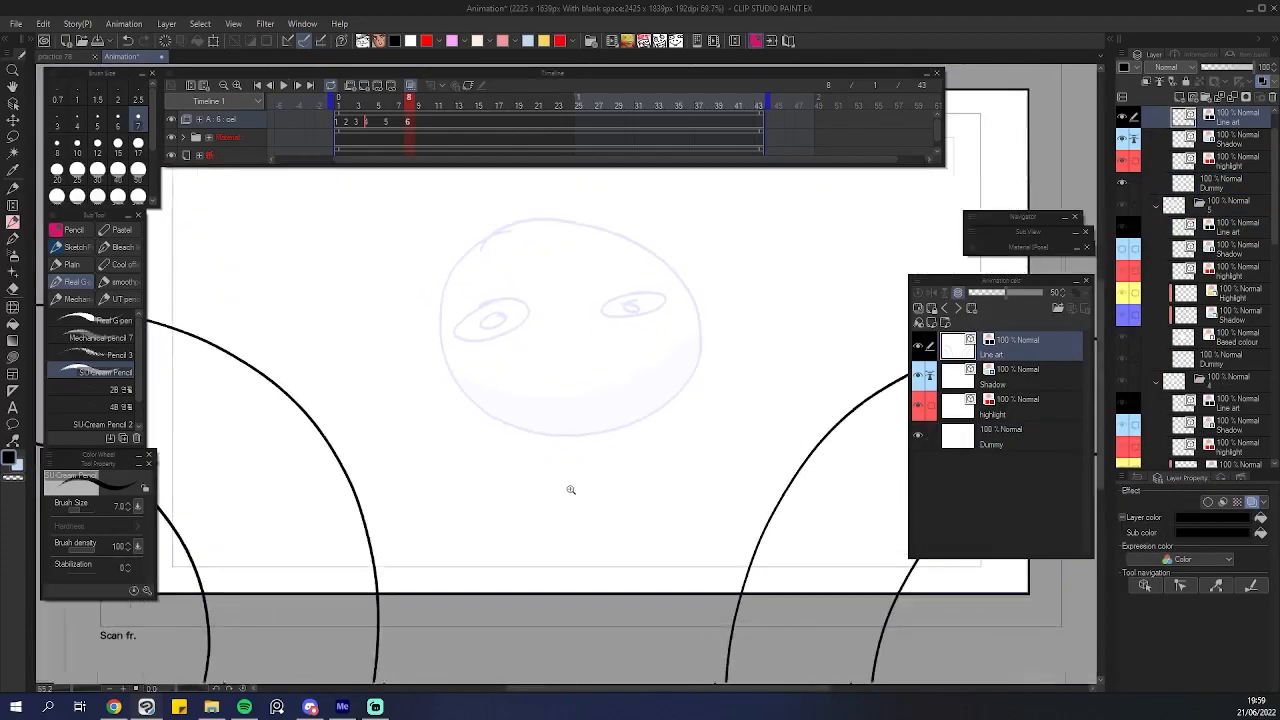
scroll(540, 430, up, 1)
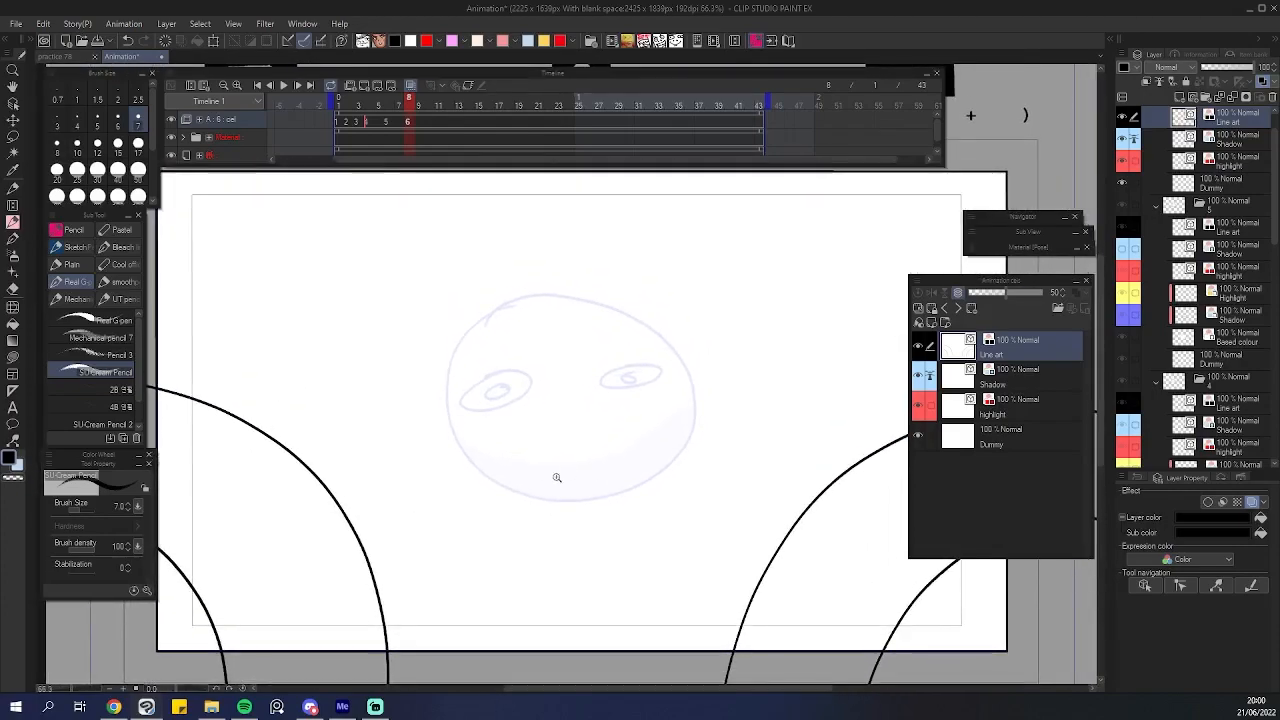
scroll(560, 476, up, 1)
scroll(494, 505, up, 4)
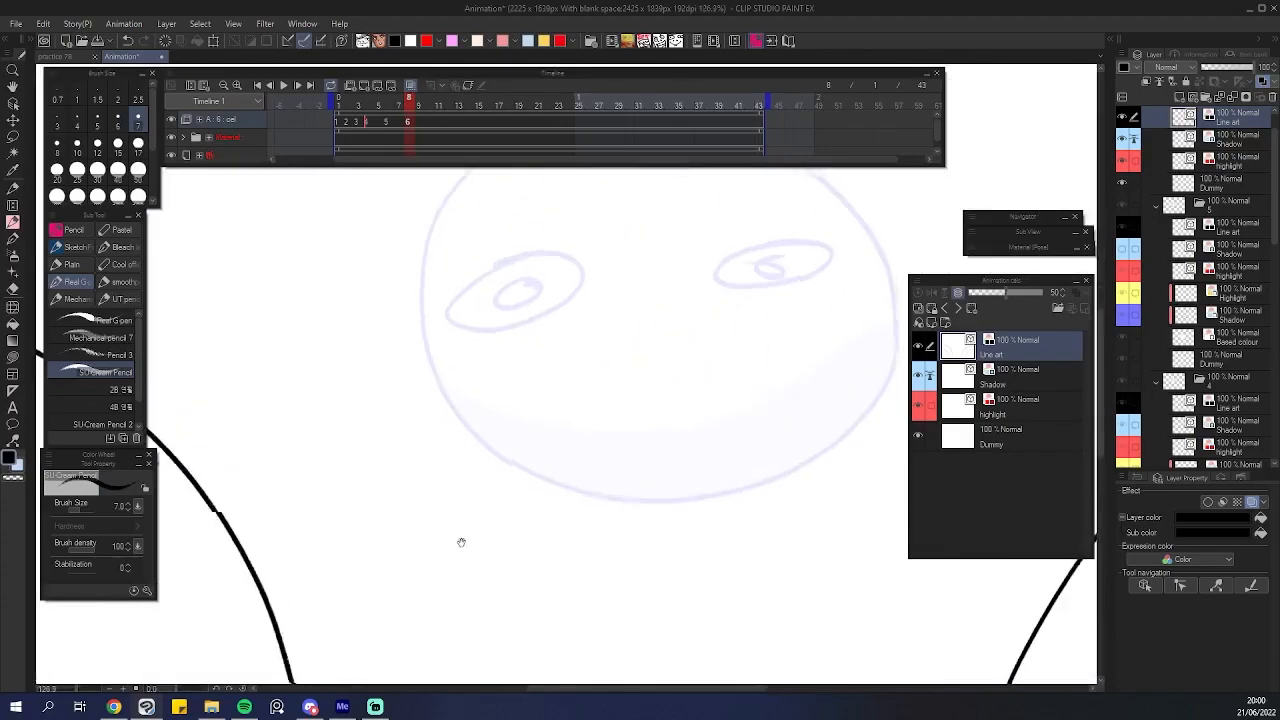
Try test strokes on the line art, shadow and highlight layers of the sixth cel, undoing each one.
drag(388, 581, 423, 530)
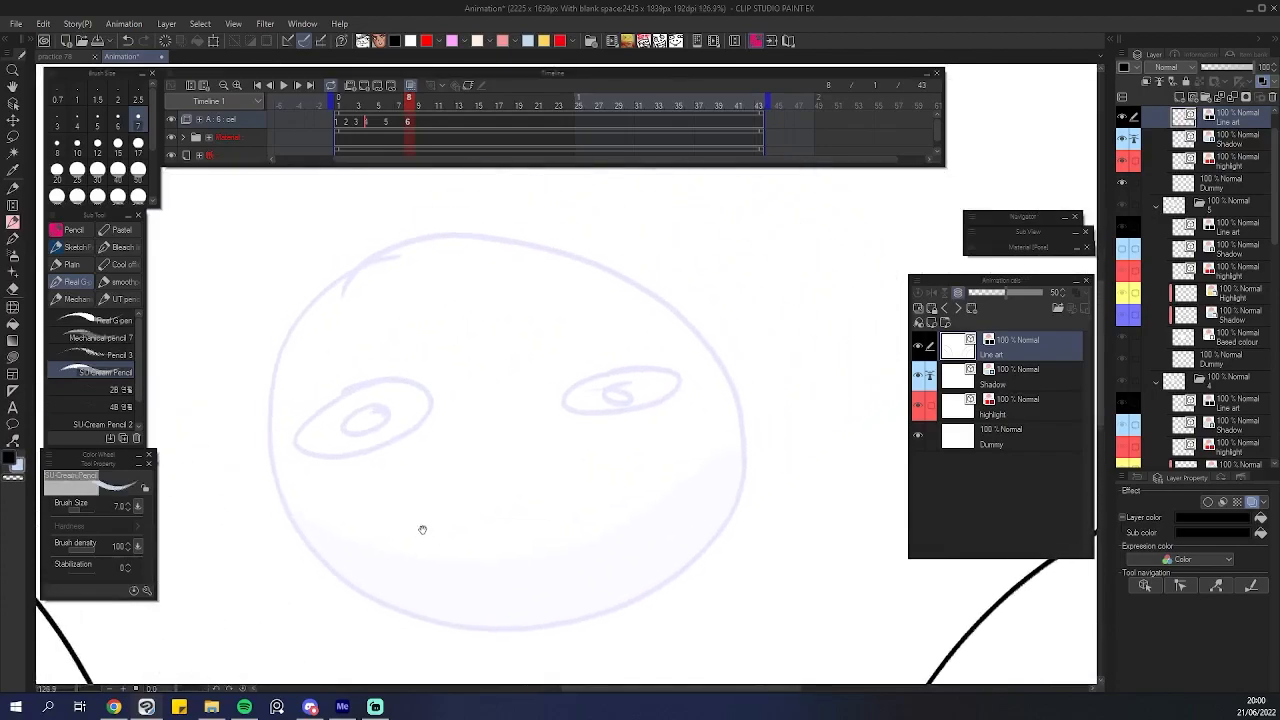
mouse_move(505, 258)
mouse_down()
mouse_move(674, 361)
mouse_move(594, 290)
mouse_move(470, 275)
mouse_move(540, 418)
mouse_move(600, 488)
mouse_up()
scroll(517, 460, down, 1)
key(ctrl+z)
click(970, 378)
scroll(371, 422, up, 1)
key(ctrl+z)
mouse_move(472, 296)
mouse_down()
mouse_move(404, 411)
mouse_move(630, 500)
mouse_move(670, 535)
mouse_up()
key(ctrl+z)
click(990, 405)
mouse_move(420, 305)
mouse_down()
mouse_move(408, 408)
mouse_move(720, 250)
mouse_move(525, 522)
mouse_move(650, 577)
mouse_move(662, 555)
mouse_move(642, 571)
mouse_up()
scroll(711, 494, down, 5)
key(ctrl+z)
scroll(691, 543, up, 3)
mouse_move(411, 388)
mouse_down()
mouse_move(441, 478)
mouse_move(357, 432)
mouse_move(335, 514)
mouse_up()
scroll(622, 430, down, 5)
key(ctrl+z)
scroll(604, 487, up, 1)
scroll(623, 548, down, 2)
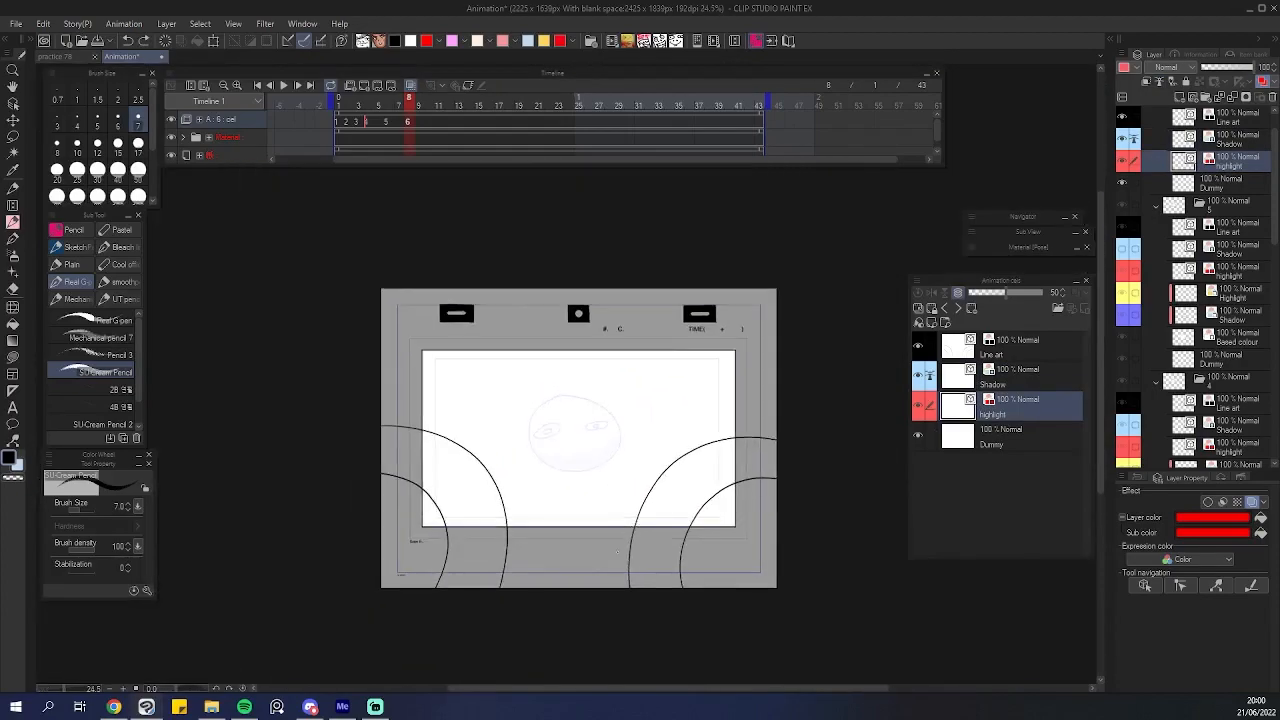
Advance to the next cel and draw a round head outline on its line art layer.
key(alt+n)
scroll(618, 556, up, 3)
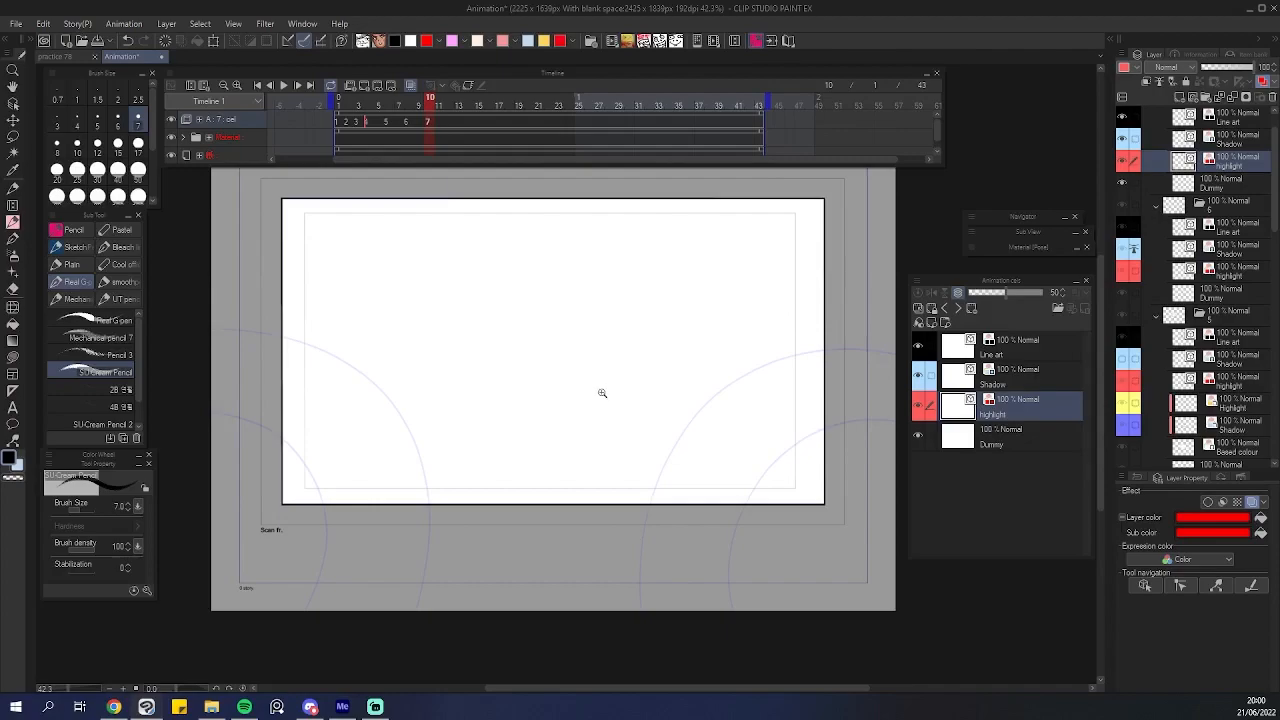
scroll(602, 391, up, 1)
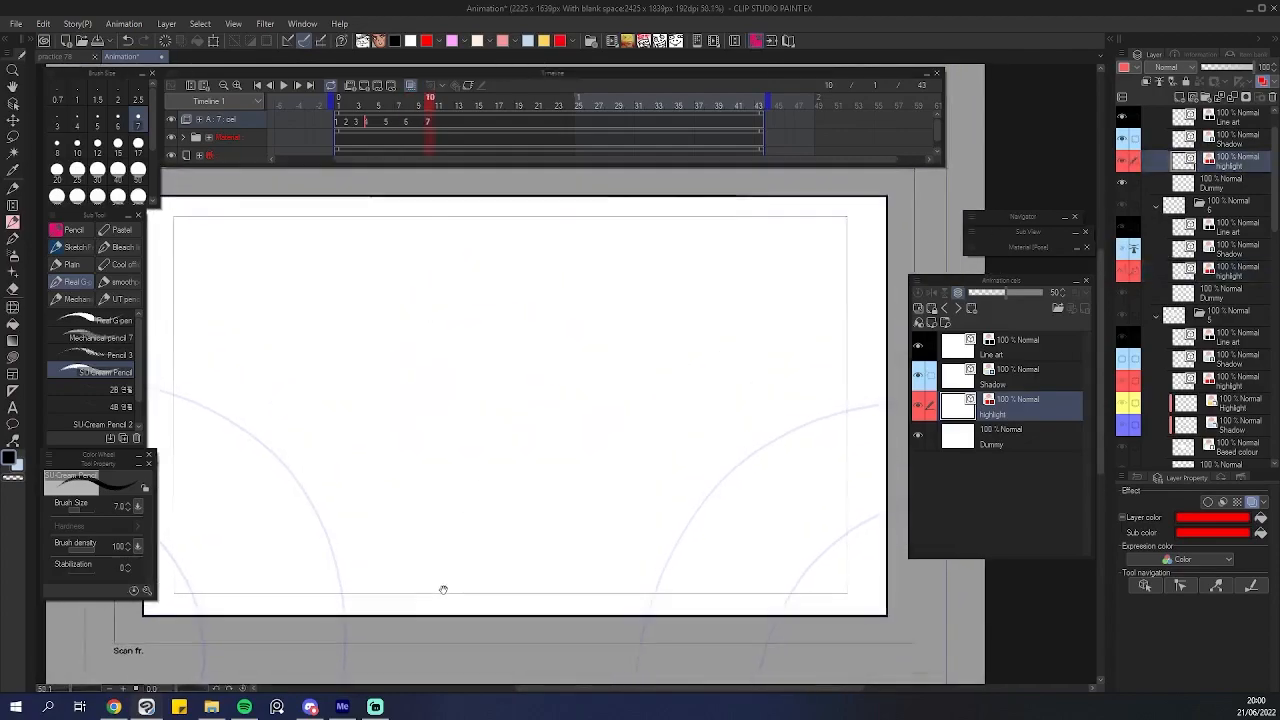
drag(442, 589, 448, 593)
click(980, 349)
drag(487, 520, 509, 540)
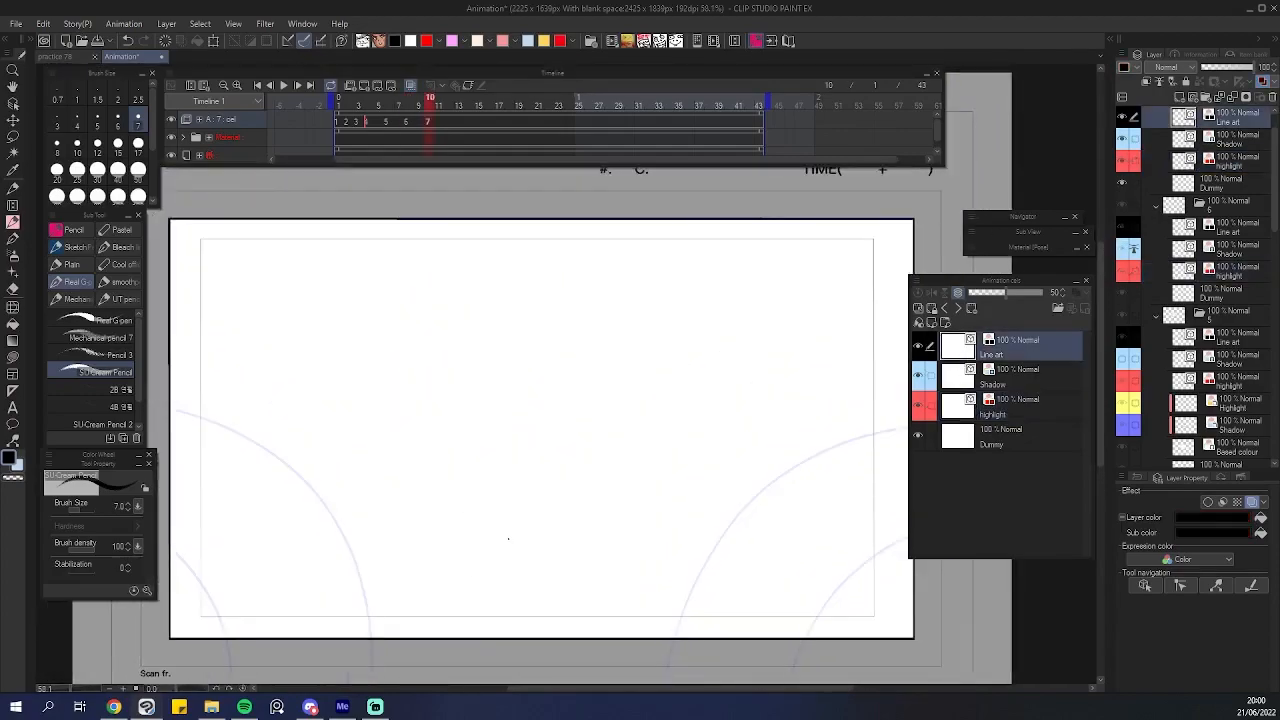
scroll(509, 540, up, 3)
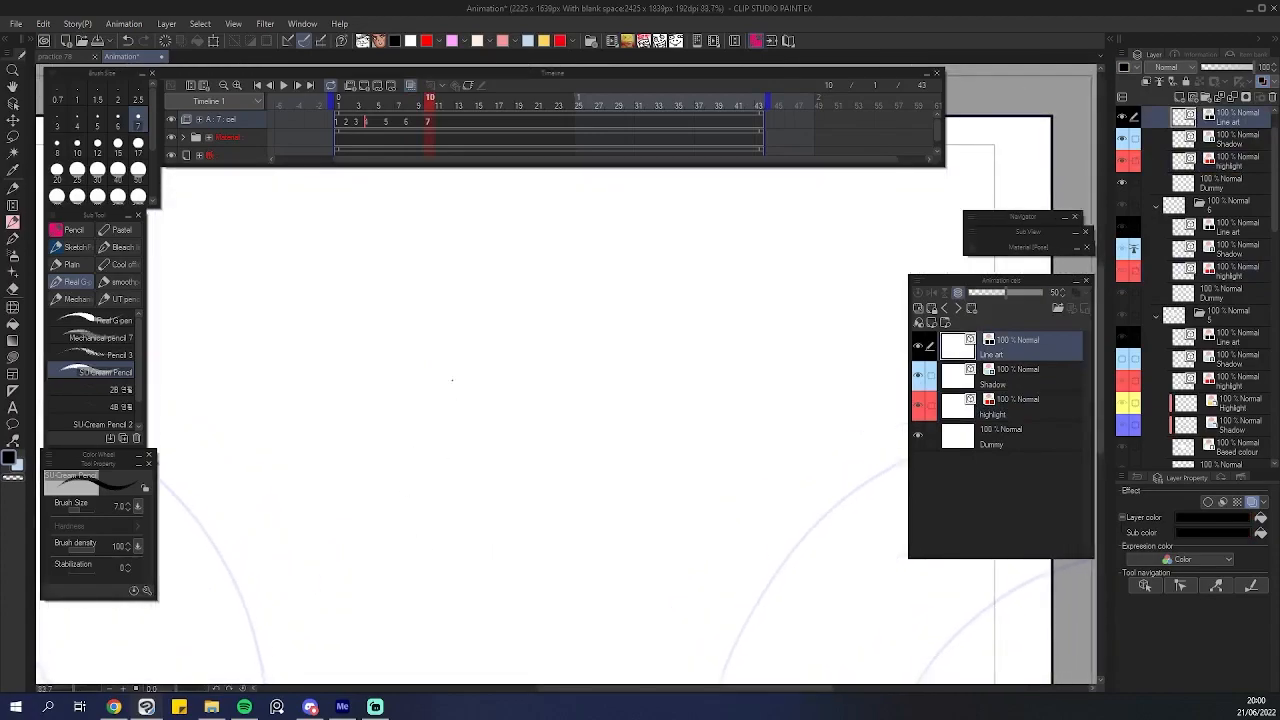
mouse_move(293, 370)
mouse_down()
mouse_move(629, 429)
mouse_move(529, 300)
mouse_up()
key(ctrl+z)
mouse_move(416, 238)
mouse_down()
mouse_move(385, 535)
mouse_move(441, 238)
mouse_move(392, 502)
mouse_move(563, 257)
mouse_move(350, 272)
mouse_up()
key(ctrl+z)
key(ctrl+z)
mouse_move(405, 231)
mouse_down()
mouse_move(351, 480)
mouse_move(657, 378)
mouse_up()
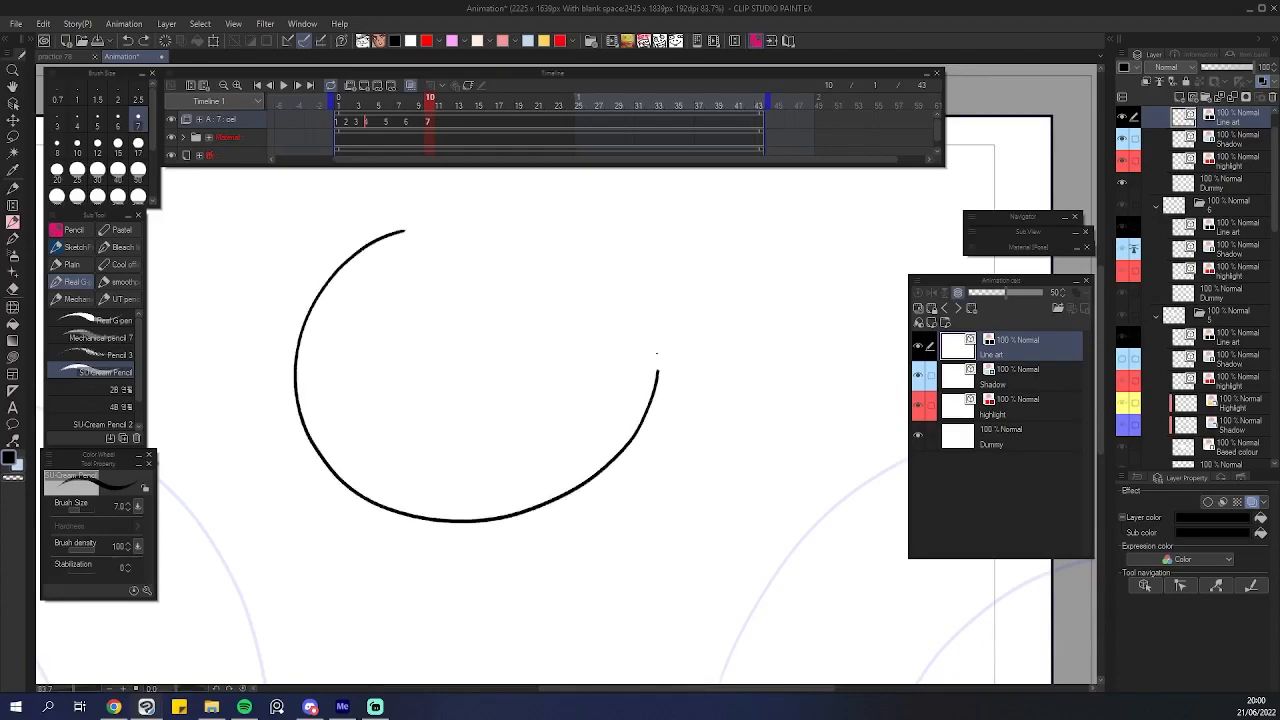
Draw two eyes with pupils and a small hair tuft inside the head.
scroll(366, 350, up, 2)
drag(398, 327, 433, 319)
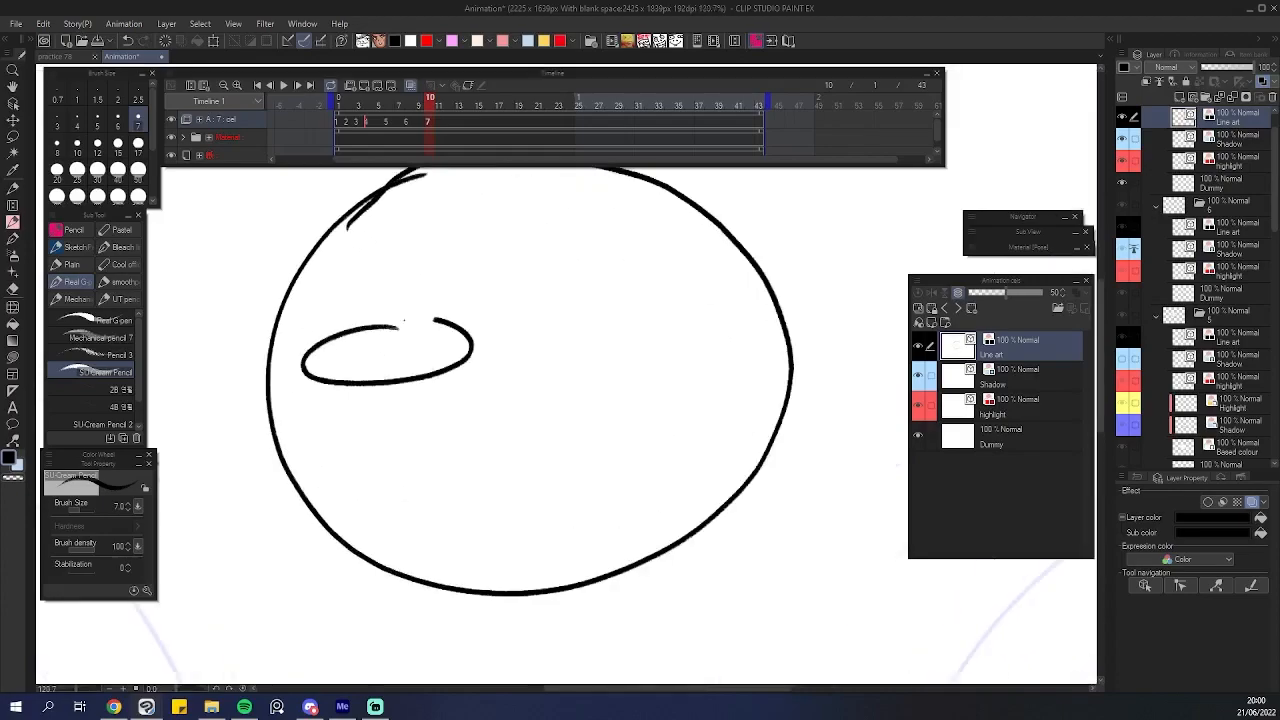
mouse_move(677, 306)
mouse_down()
mouse_move(702, 345)
mouse_move(648, 304)
mouse_up()
drag(682, 311, 664, 315)
scroll(643, 385, down, 5)
scroll(666, 393, up, 5)
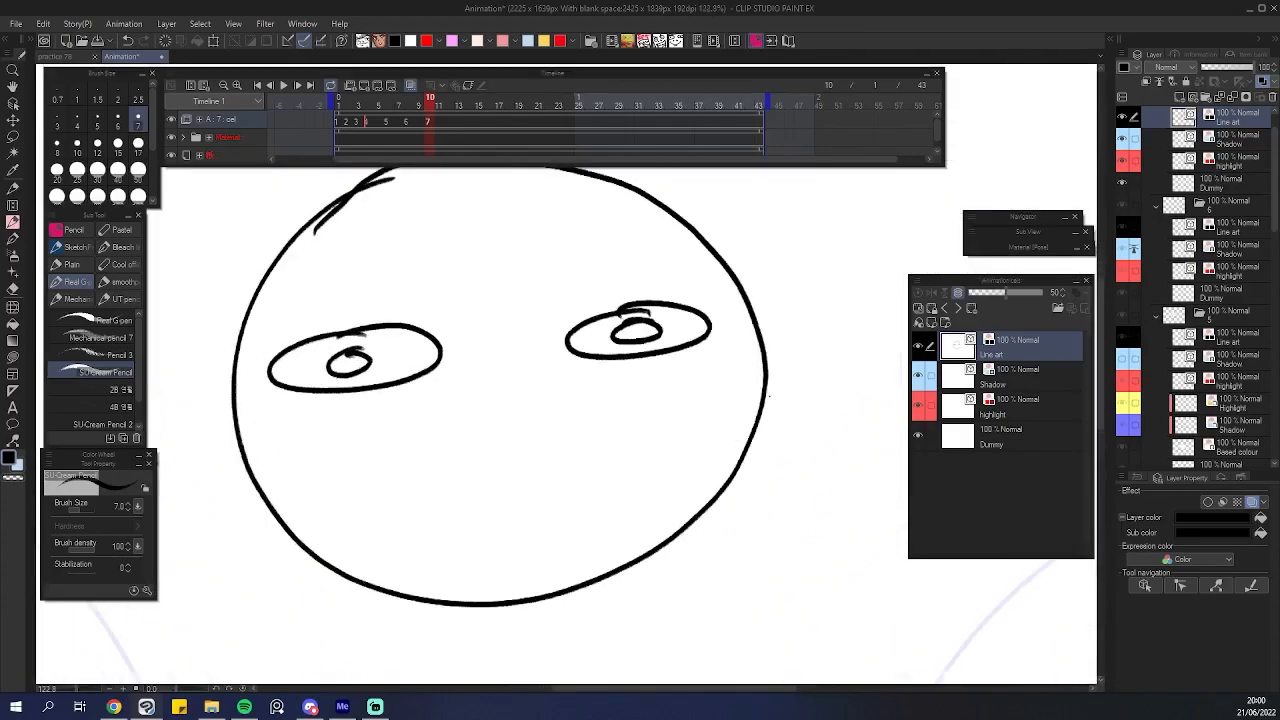
On the shadow layer, sketch a shadow band curving along the lower half of the head.
click(979, 381)
key(ctrl+z)
mouse_move(240, 440)
mouse_down()
mouse_move(665, 447)
mouse_move(765, 375)
mouse_up()
mouse_move(770, 380)
mouse_down()
mouse_move(745, 548)
mouse_move(228, 515)
mouse_up()
On the highlight layer, draw red highlight strokes across both eyes.
click(975, 410)
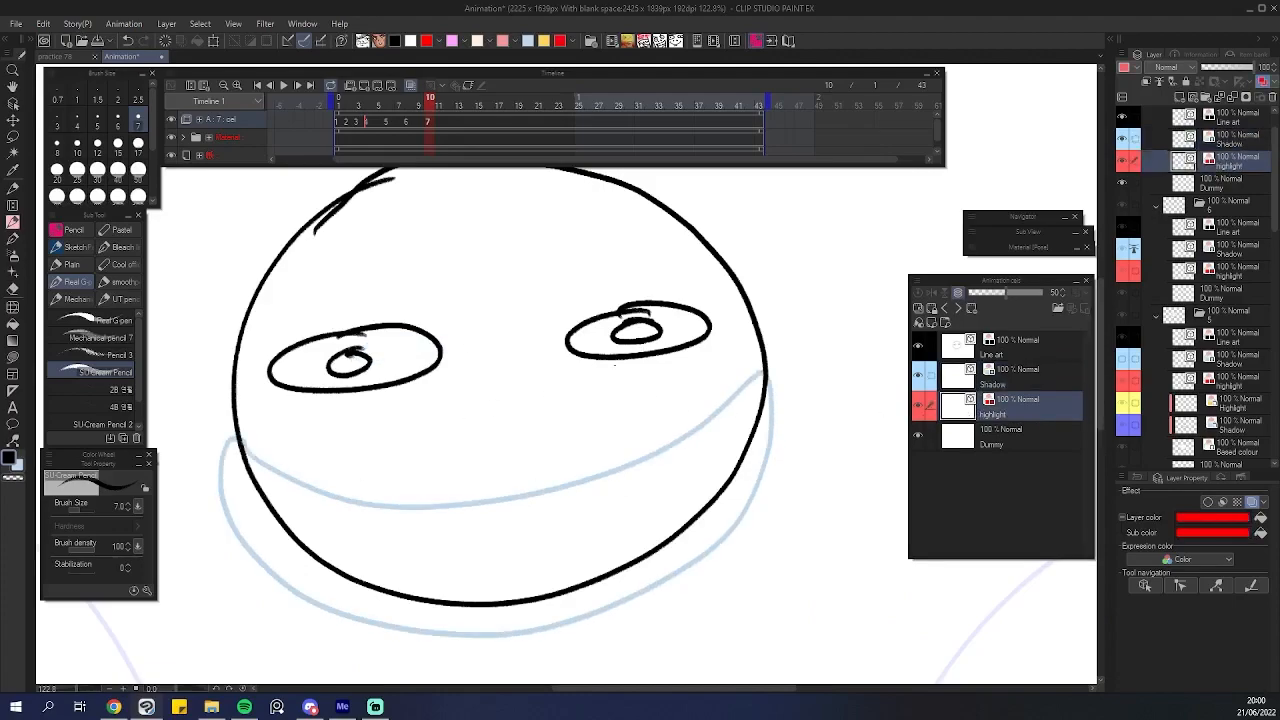
drag(684, 332, 706, 321)
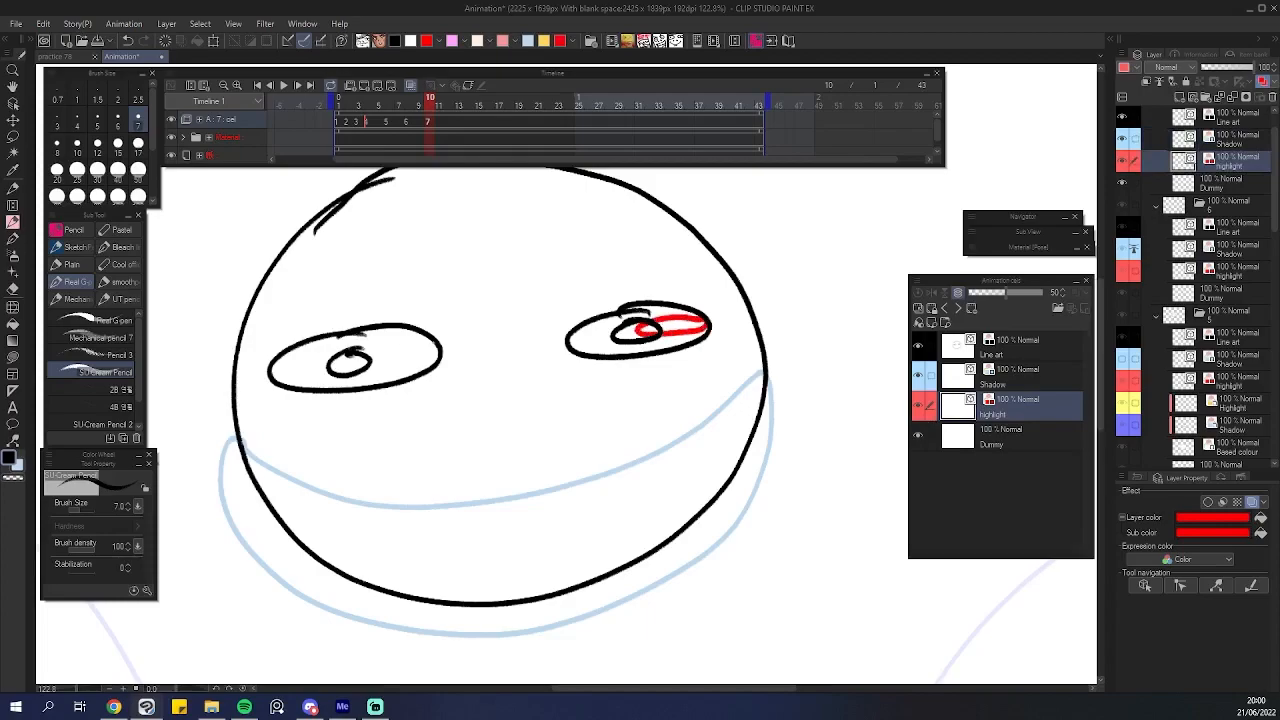
drag(455, 342, 407, 445)
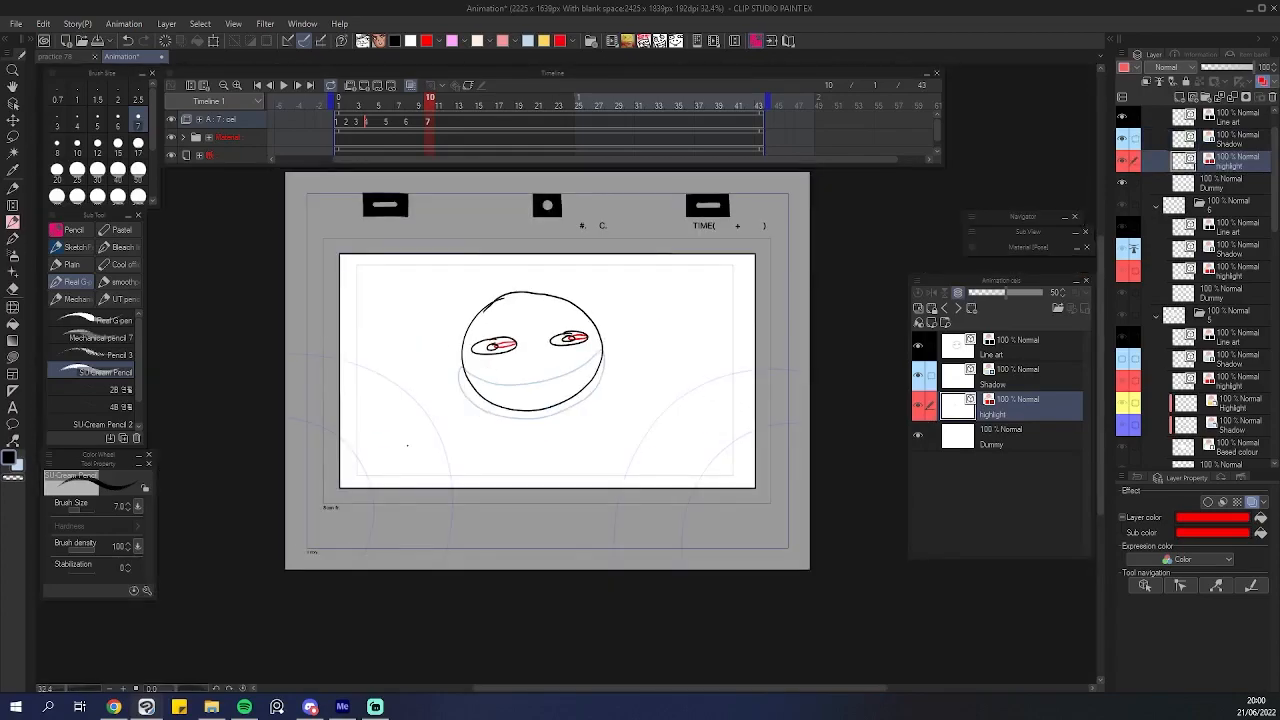
drag(538, 408, 507, 301)
drag(507, 301, 482, 384)
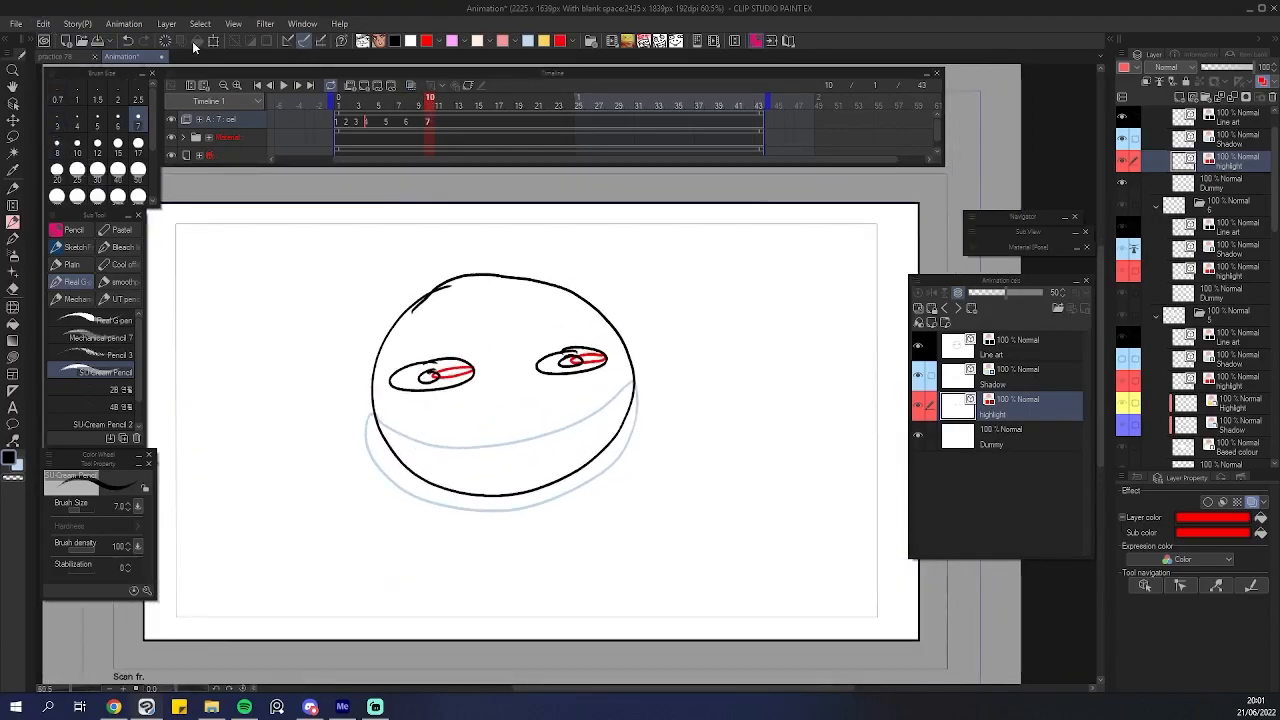
Expand the Auto fill action in the Auto Action panel to inspect its recorded steps.
click(13, 105)
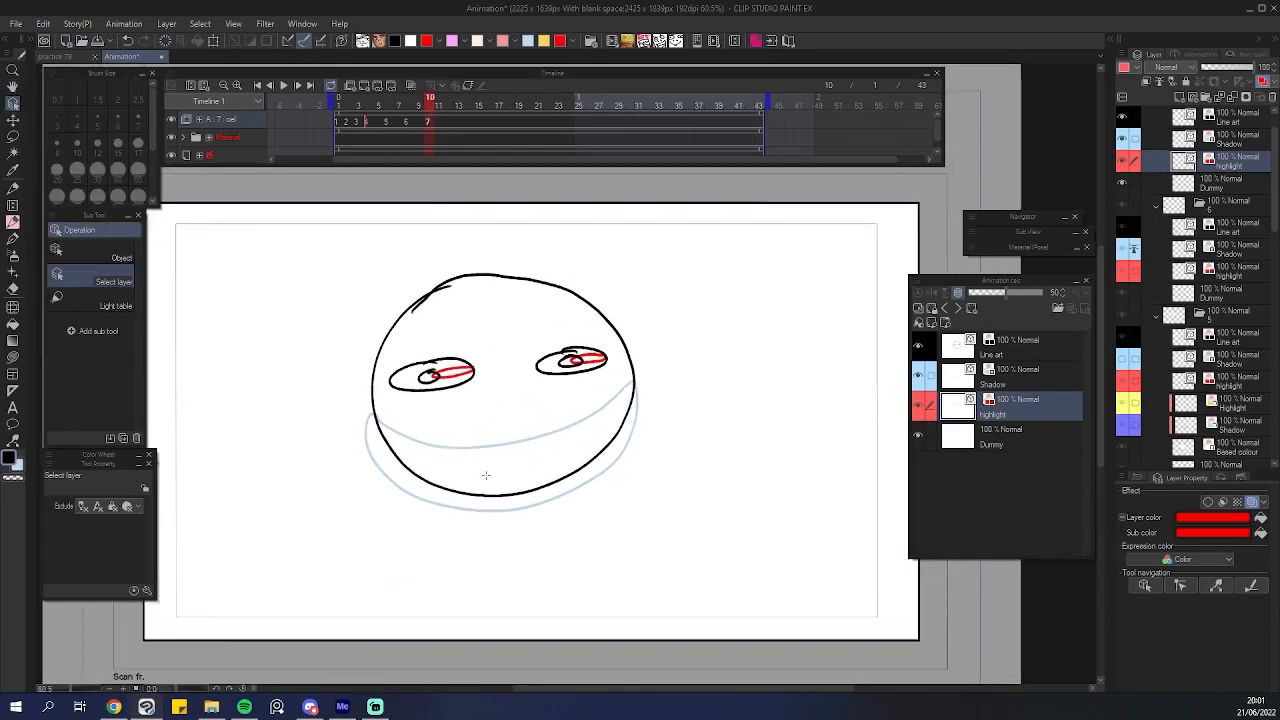
scroll(671, 430, up, 3)
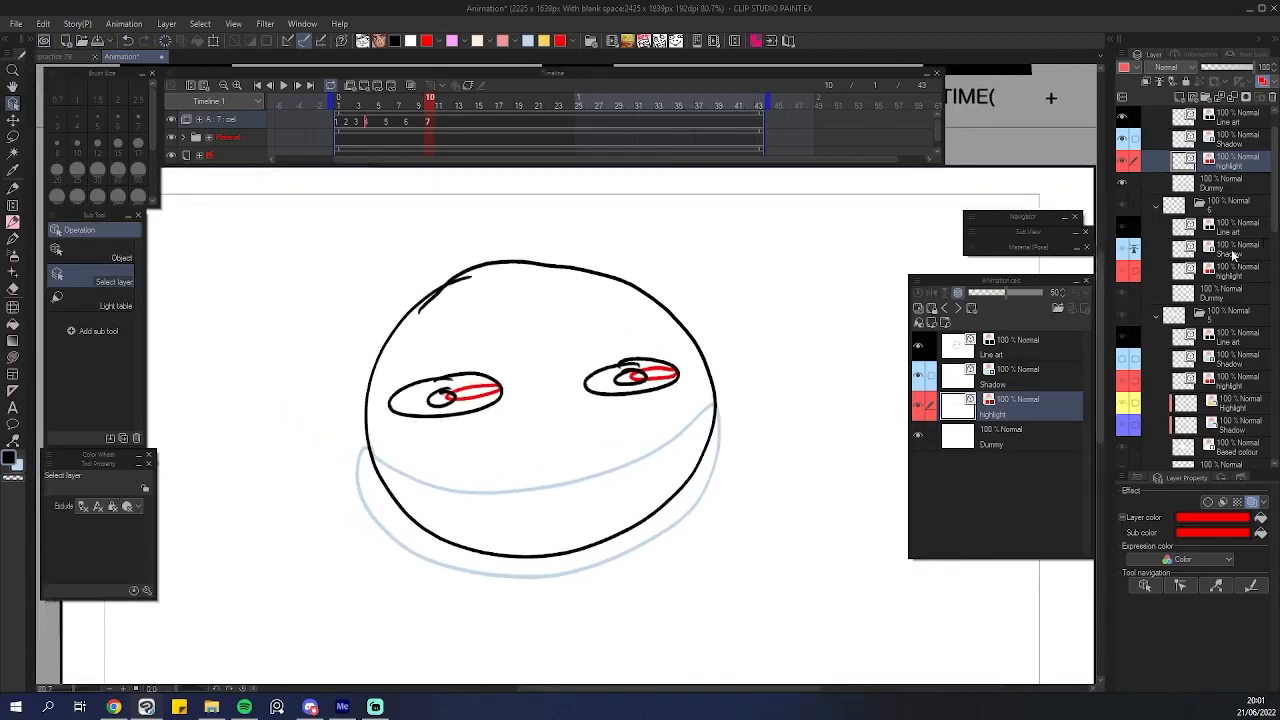
scroll(1240, 254, up, 1)
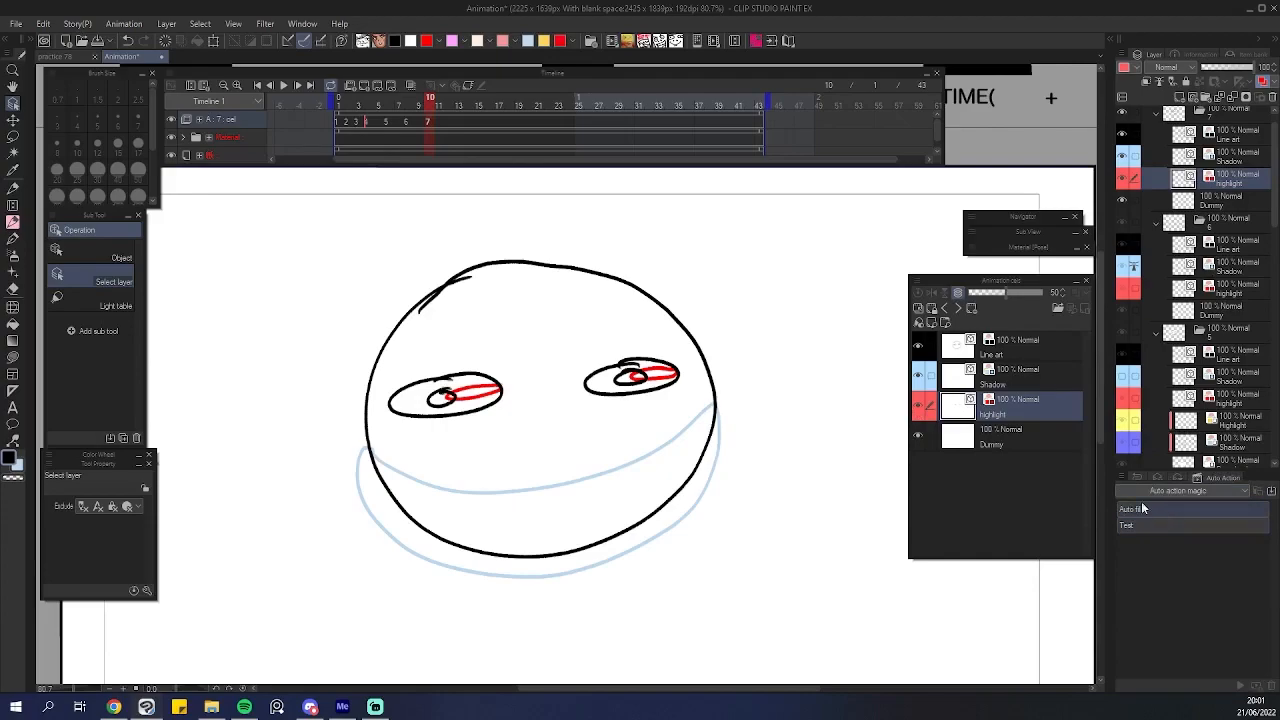
click(1119, 476)
click(1159, 20)
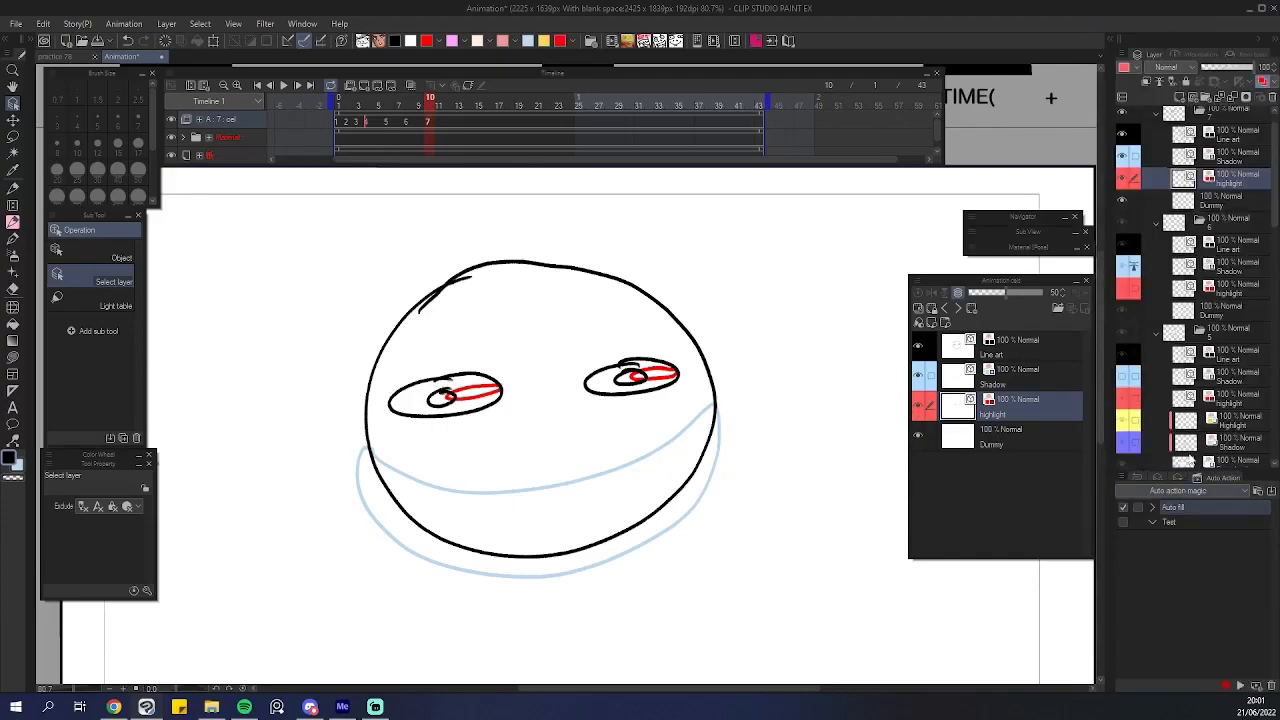
click(1153, 506)
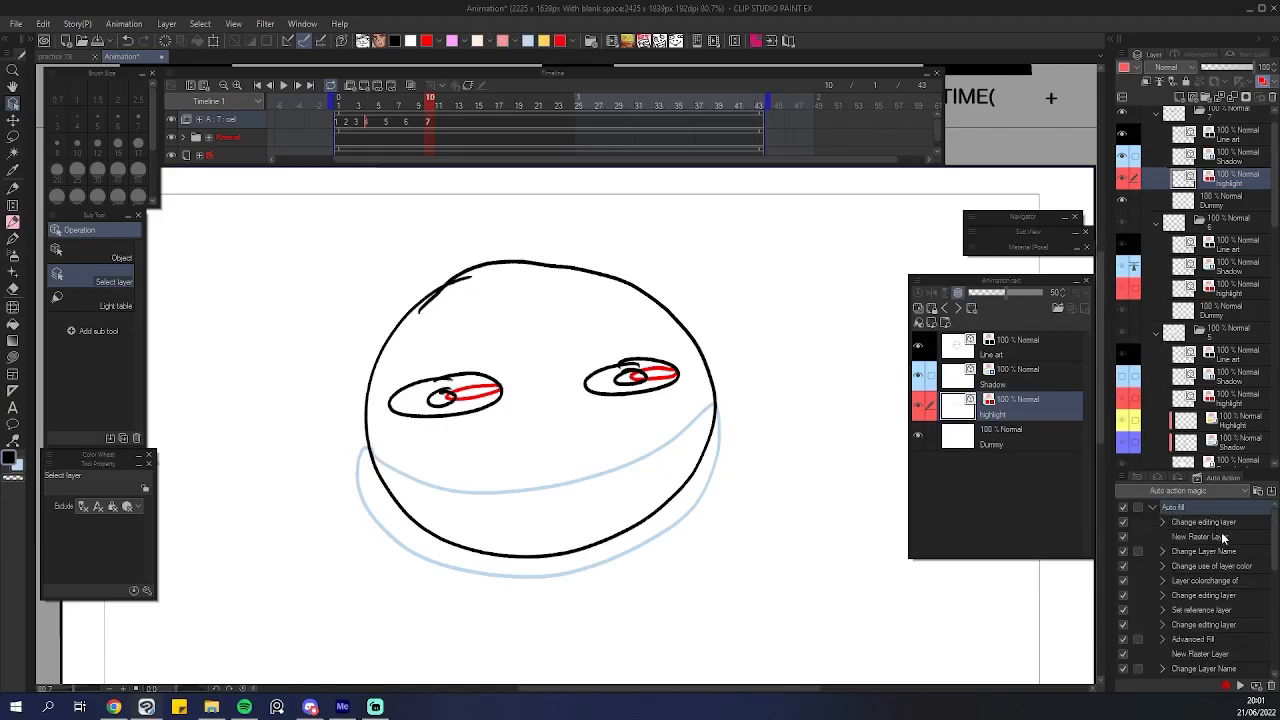
click(1213, 537)
scroll(1215, 530, down, 10)
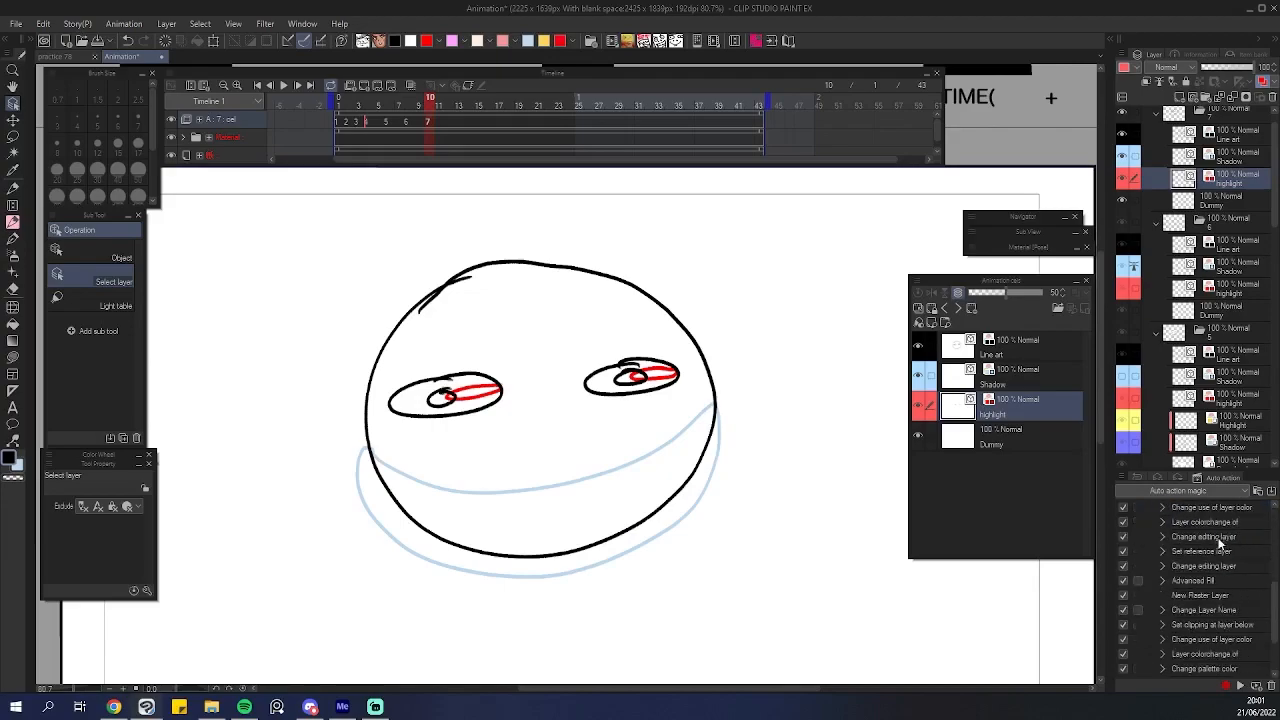
scroll(1226, 584, up, 10)
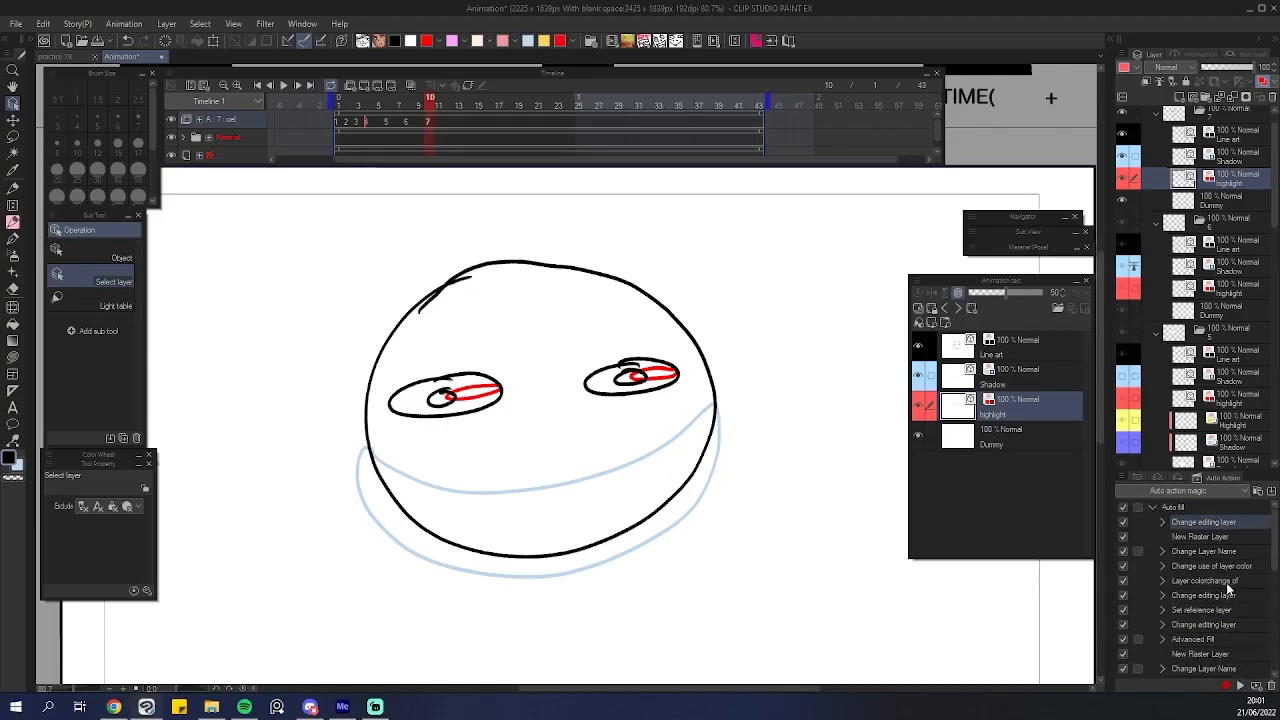
click(1163, 523)
click(1163, 523)
click(1163, 523)
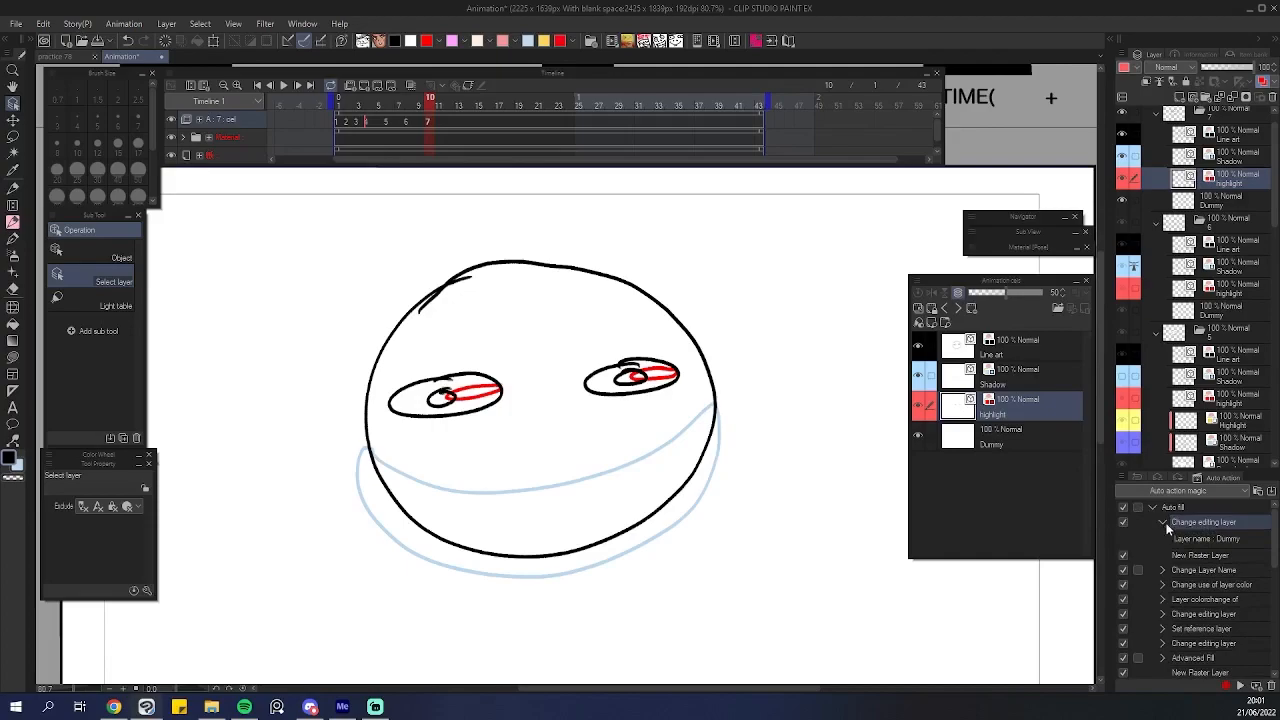
Add a new raster layer above the Dummy layer and rename it Base colour.
click(1016, 440)
scroll(600, 450, up, 1)
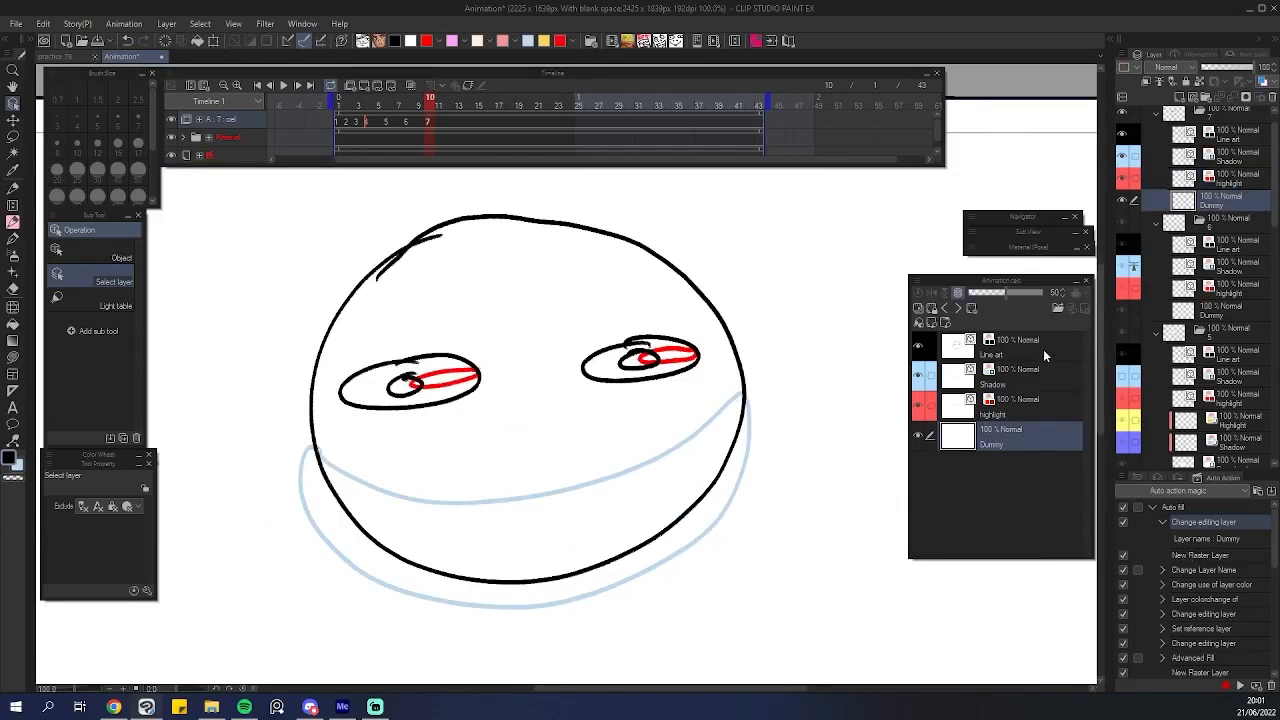
click(1183, 97)
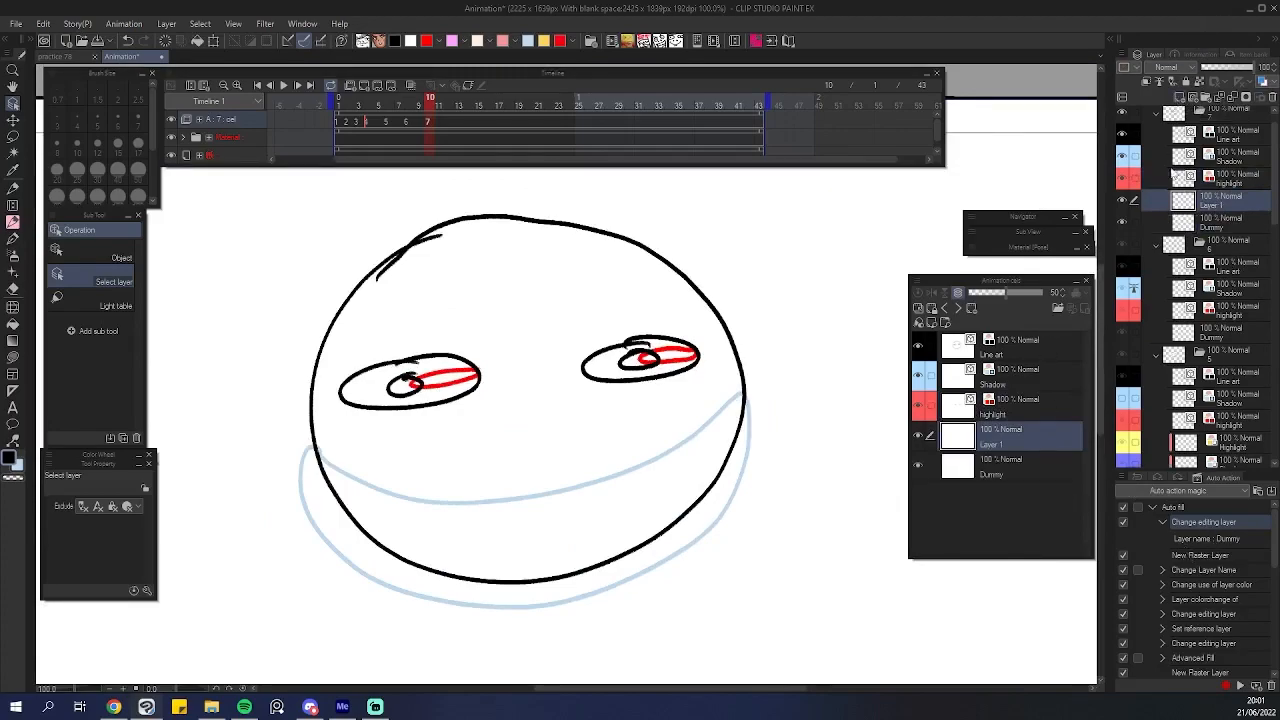
click(1163, 570)
scroll(1166, 567, down, 1)
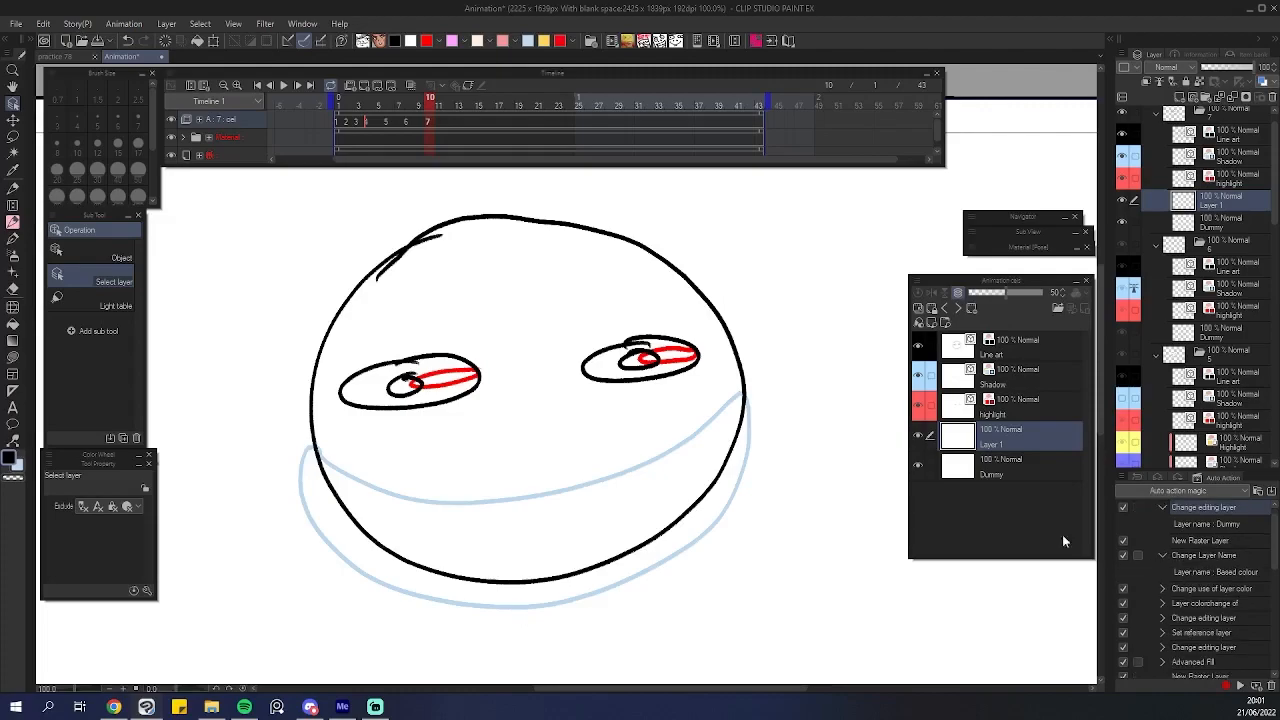
double_click(1007, 441)
text(Base colour)
key(Return)
scroll(1212, 592, down, 1)
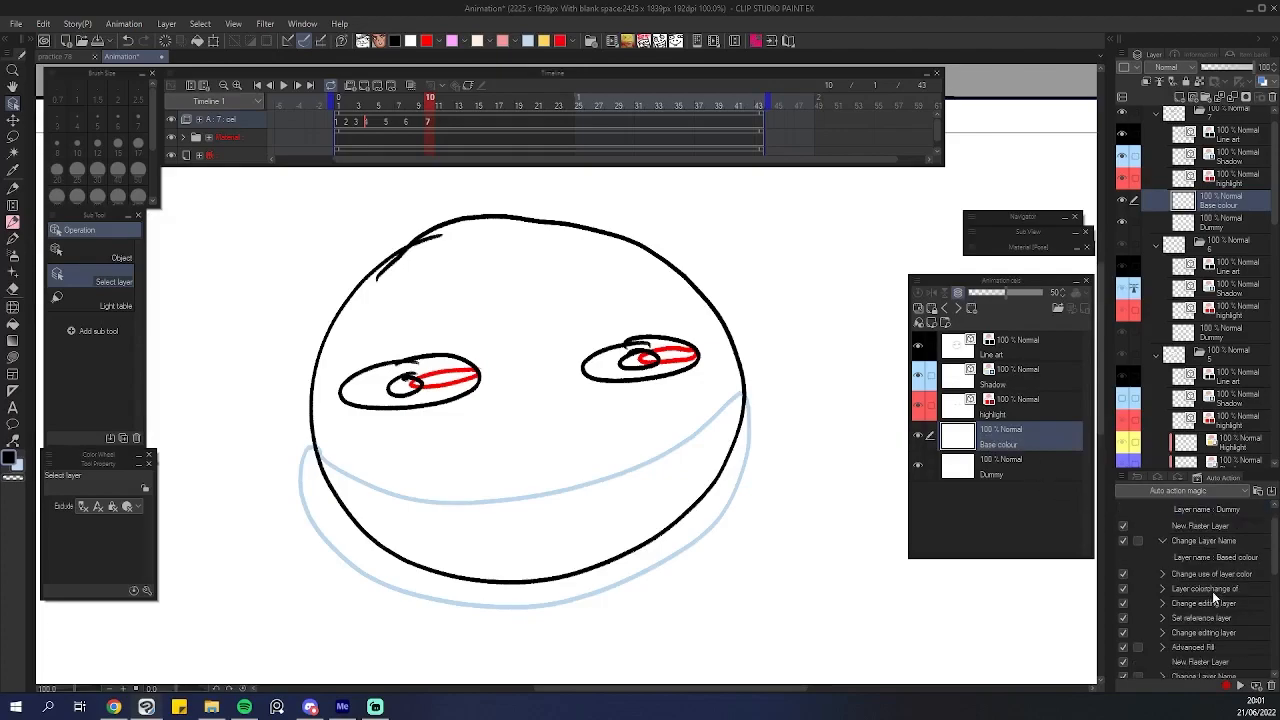
Expand the Change use of layer color and Layer color change entries of the Auto fill action to inspect their settings.
click(1162, 574)
click(1222, 575)
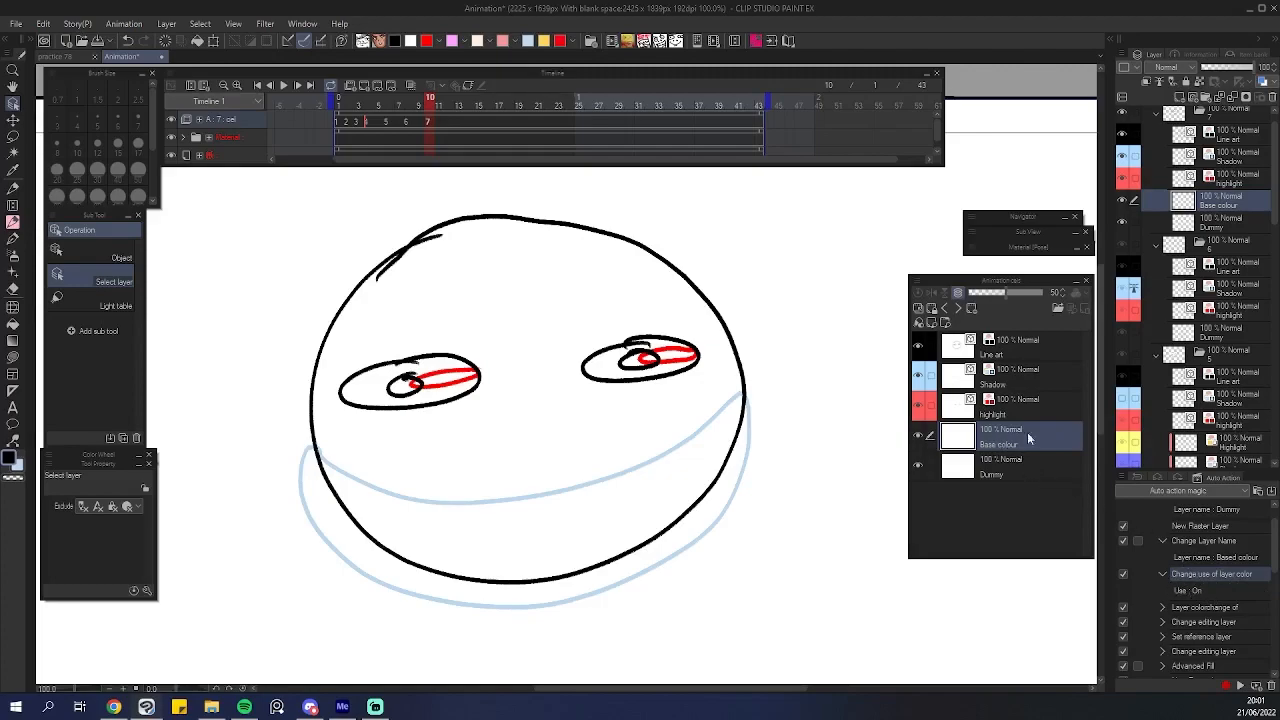
click(1162, 607)
scroll(1207, 598, down, 2)
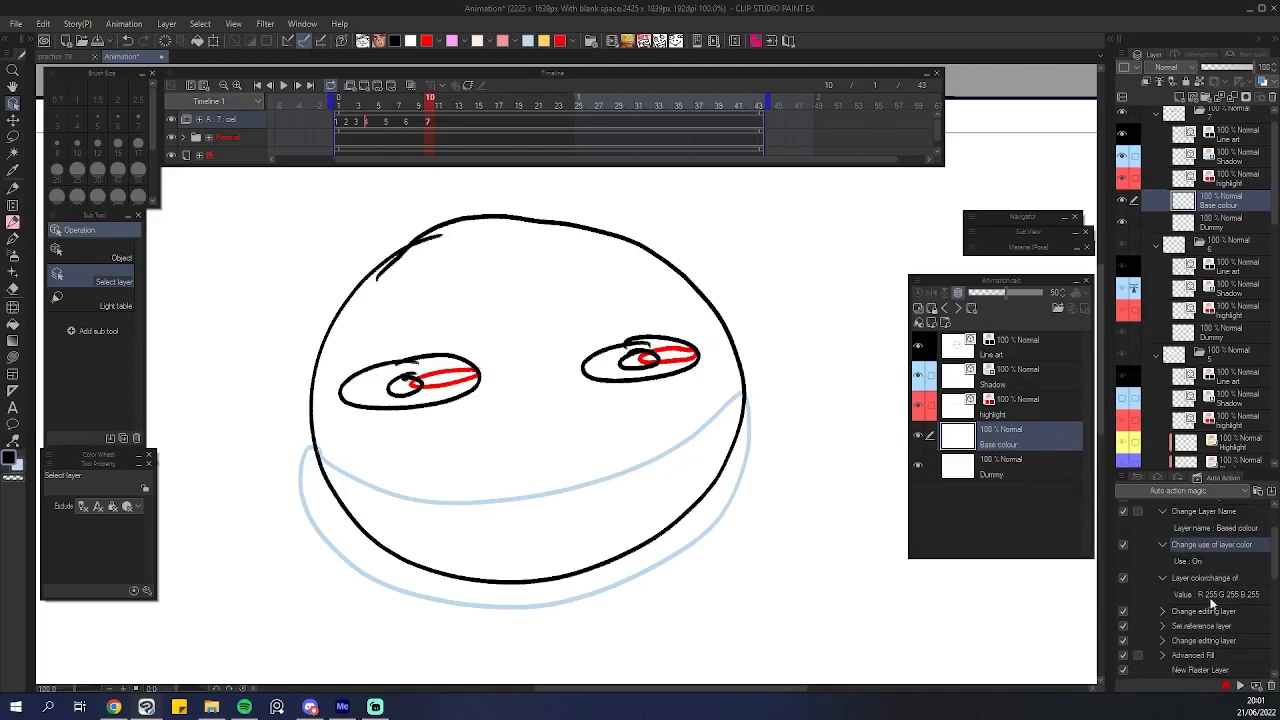
Turn on layer colour for the Base colour layer and set its layer colour to white.
click(1263, 80)
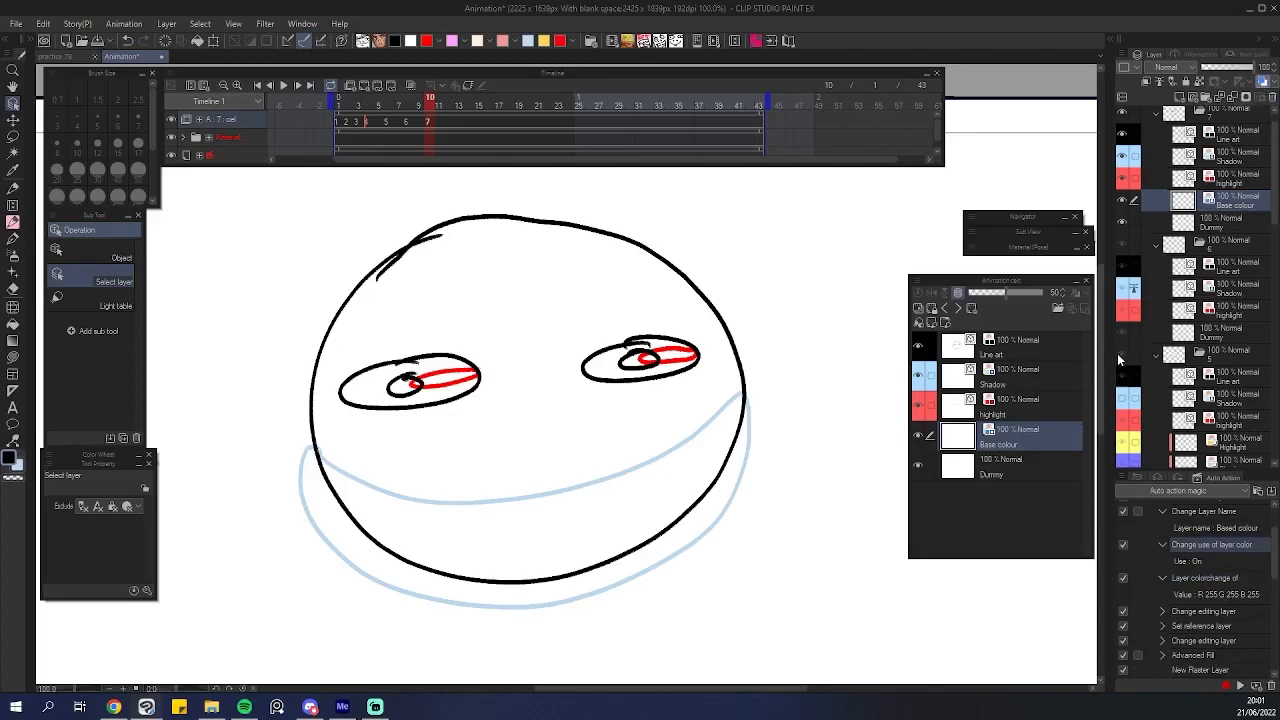
click(1179, 478)
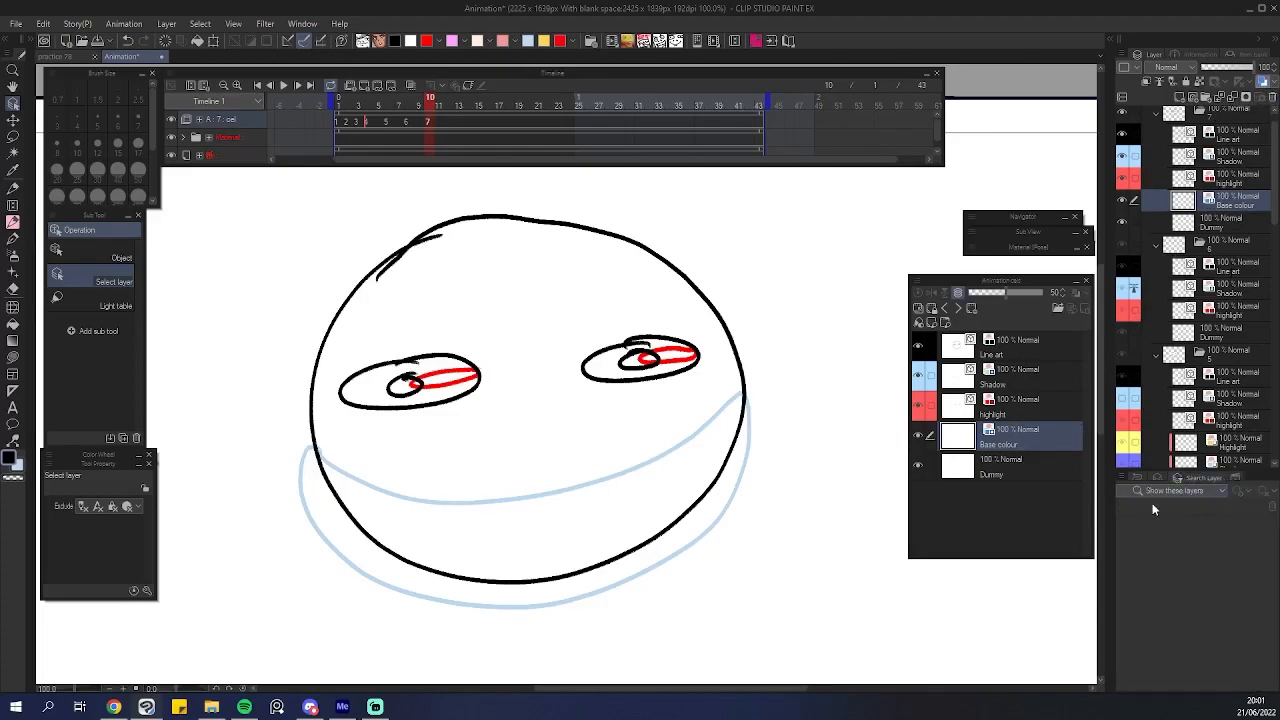
click(1161, 479)
click(18, 466)
click(412, 41)
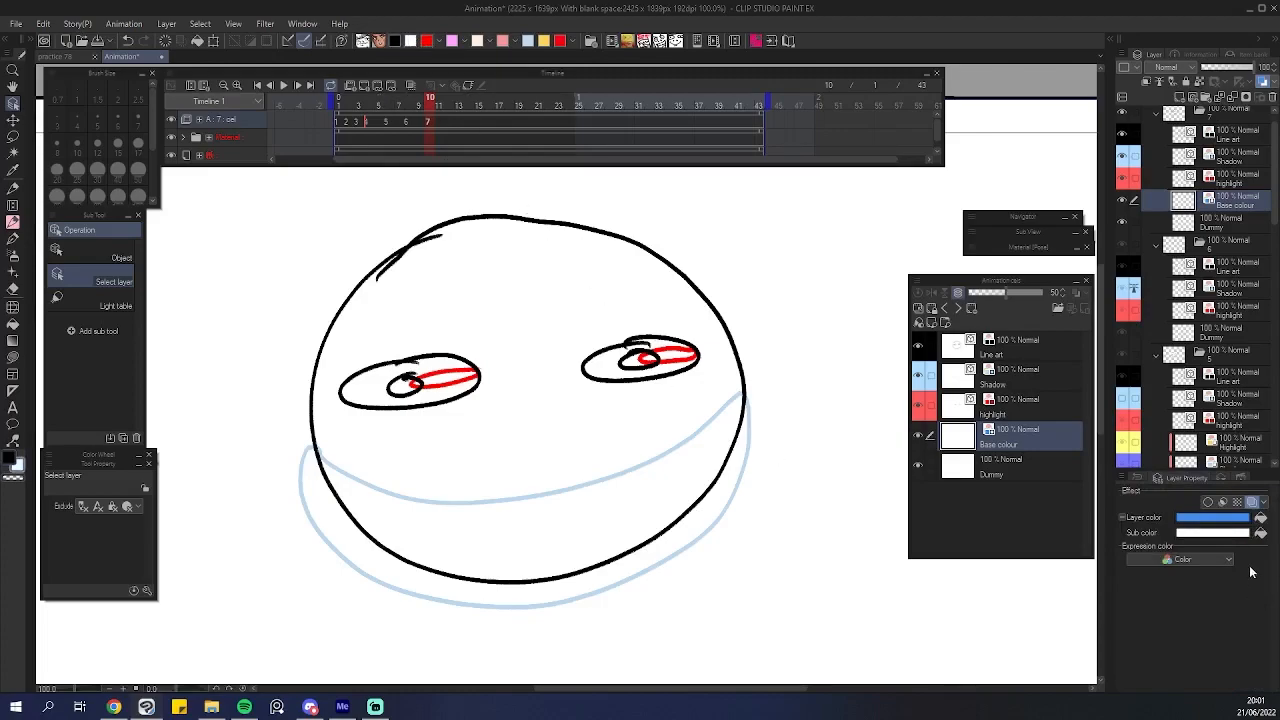
click(1260, 518)
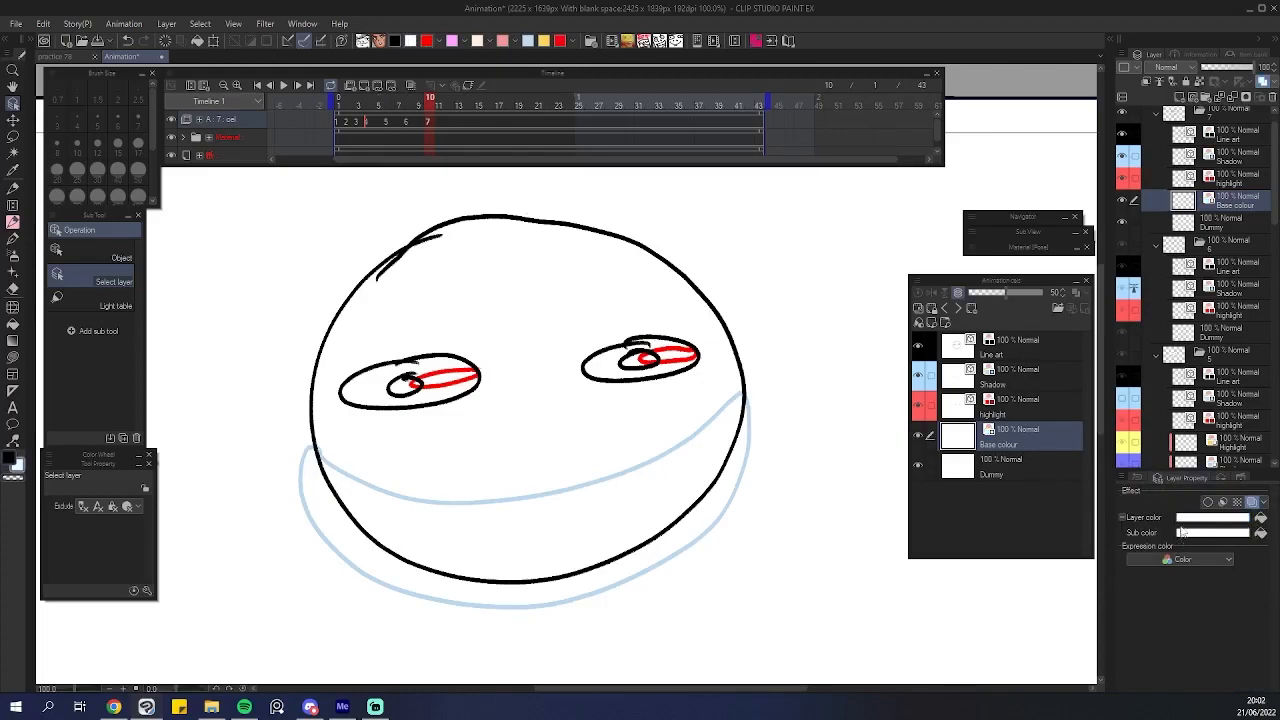
Check the Line art and Dummy layers, reselect the Base colour layer and open the Advanced Fill dialog.
click(1000, 365)
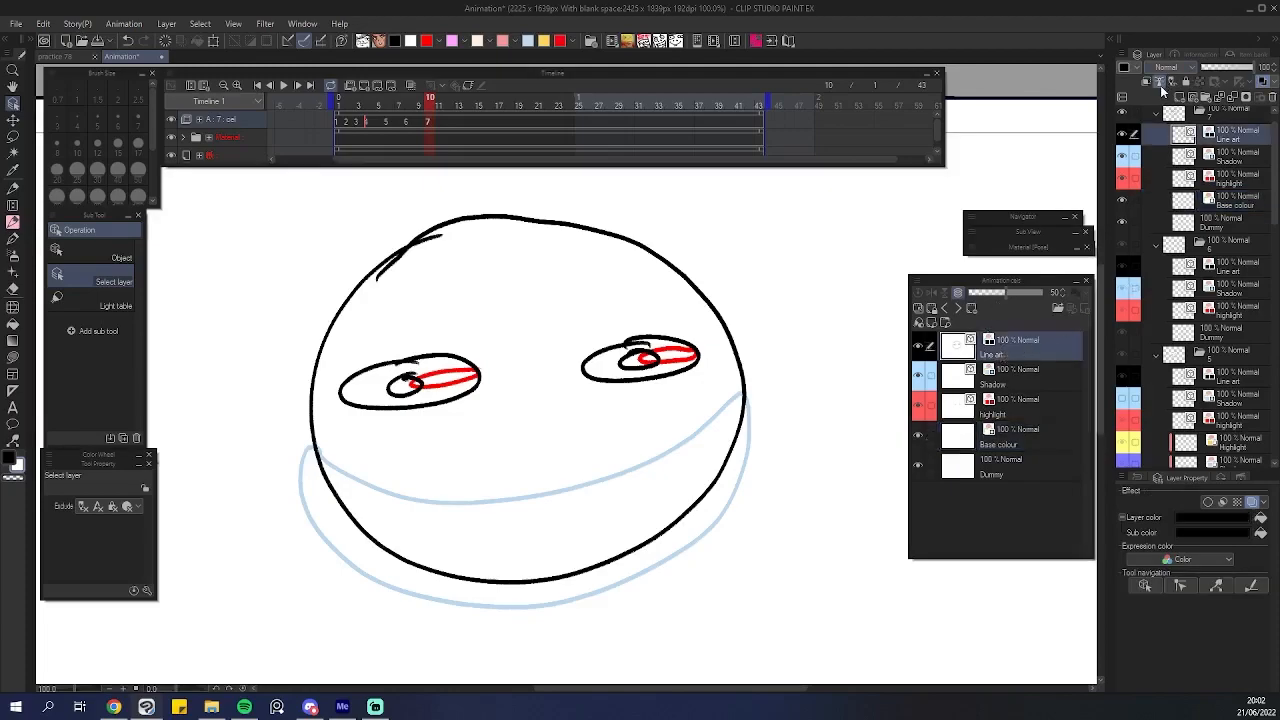
click(1008, 475)
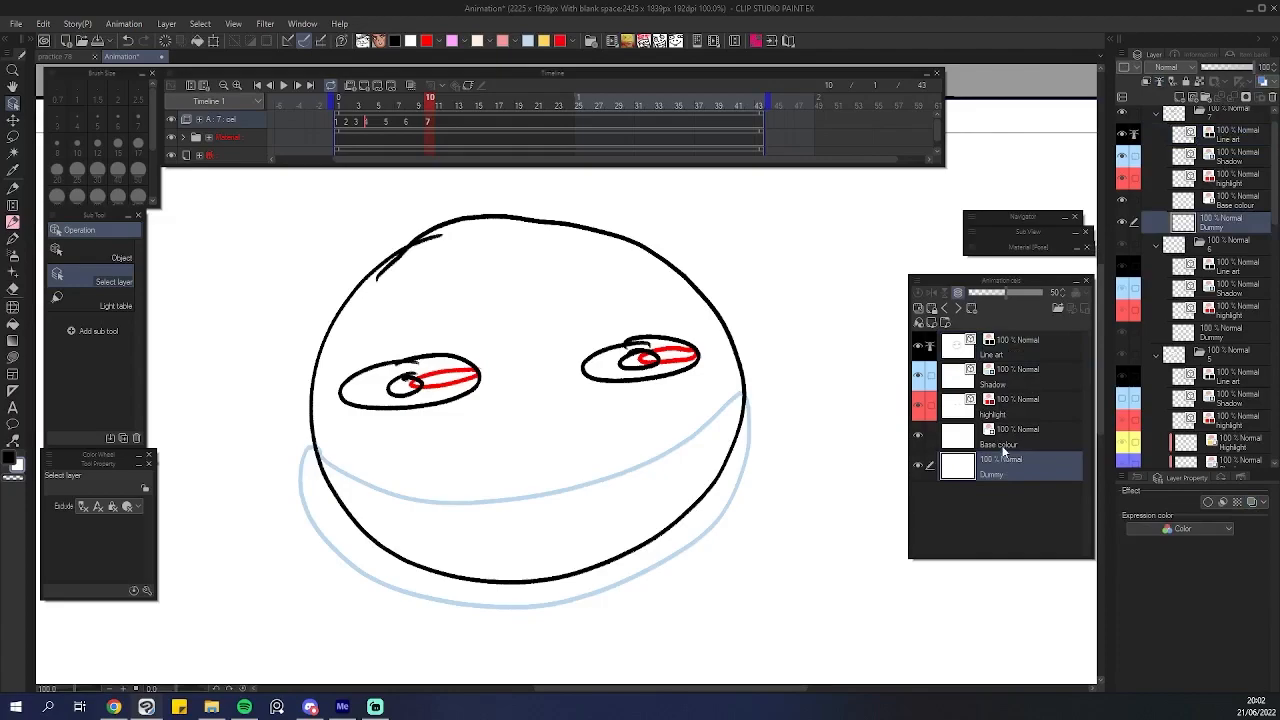
click(1013, 450)
click(44, 24)
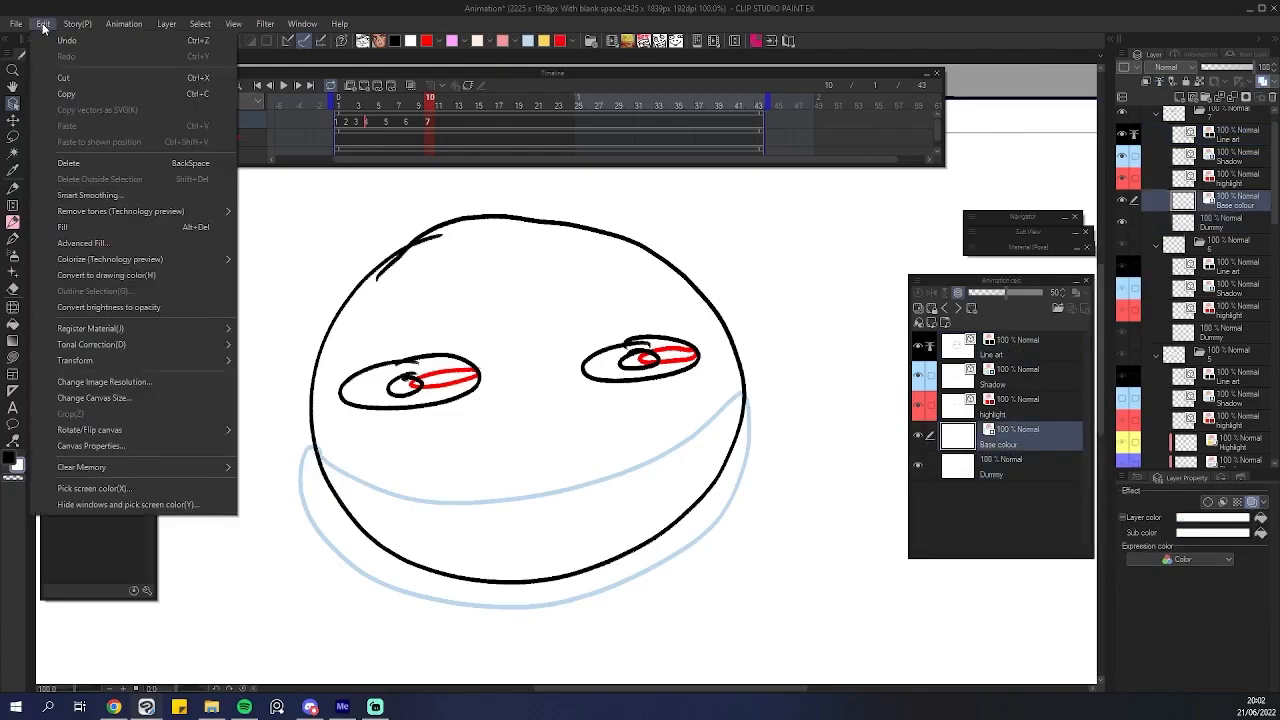
click(82, 243)
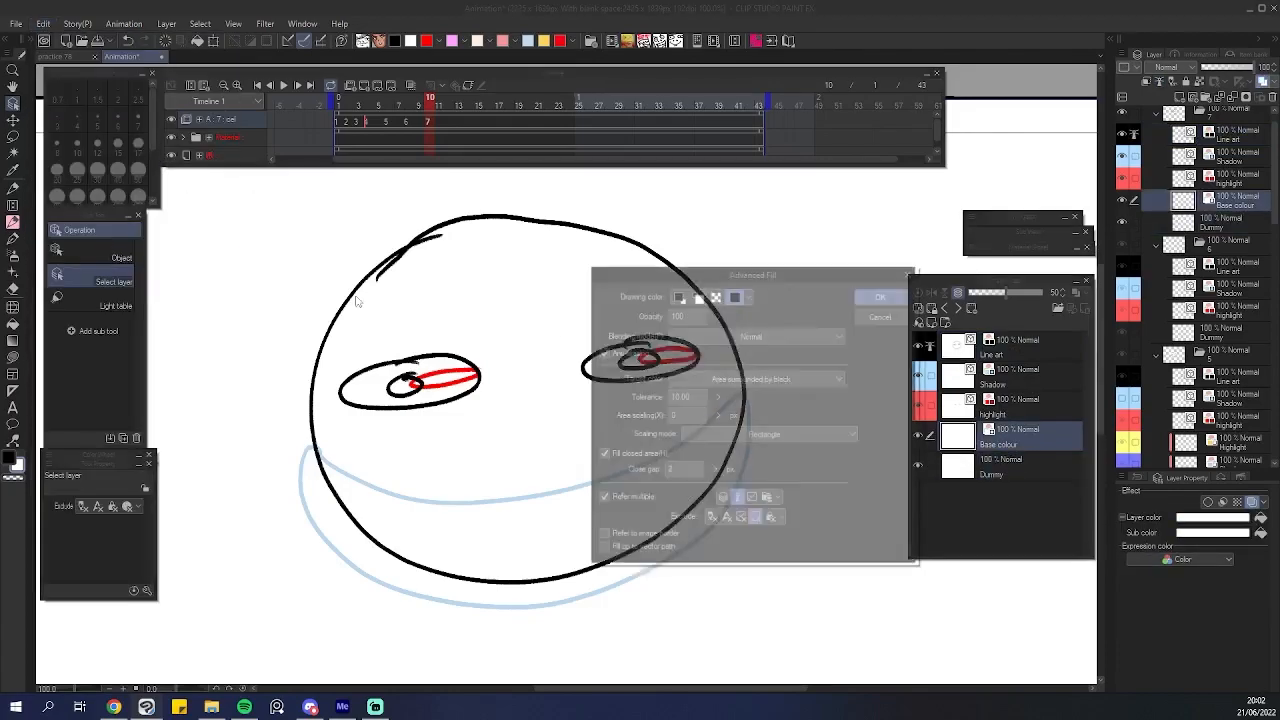
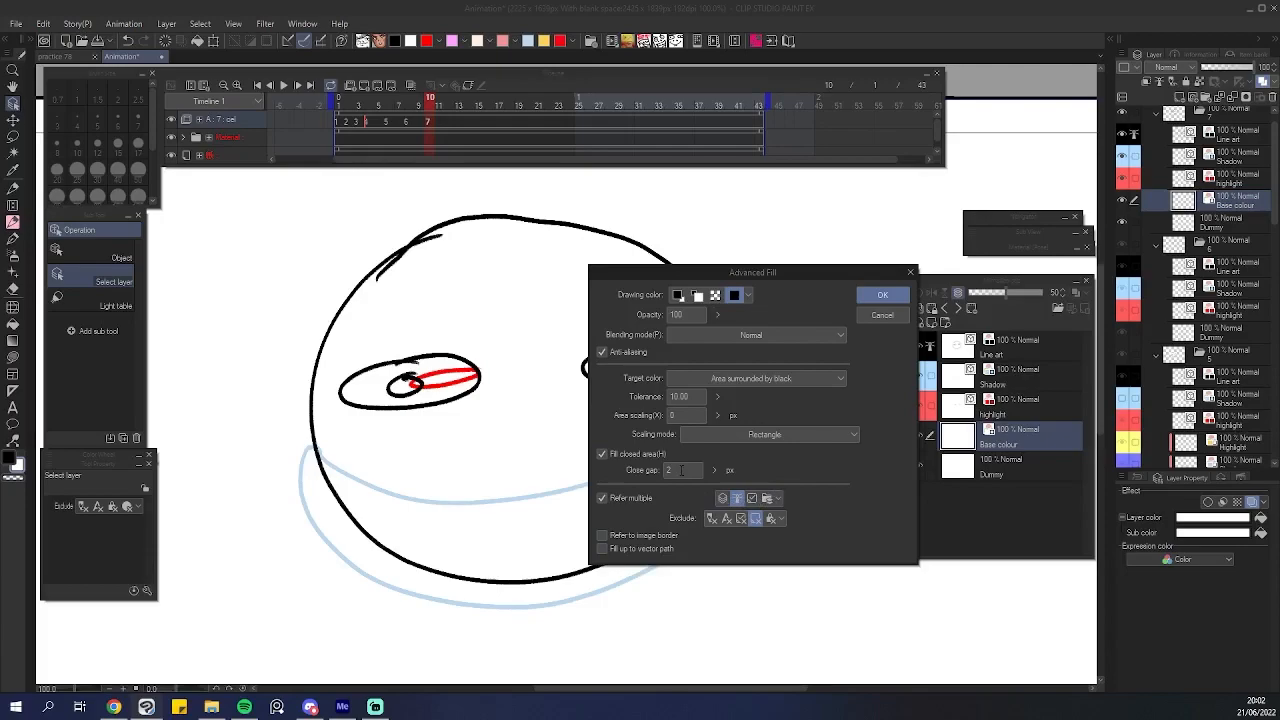
Apply Advanced Fill on the Base colour layer with the chosen drawing-colour option to fill the head.
click(733, 297)
click(882, 295)
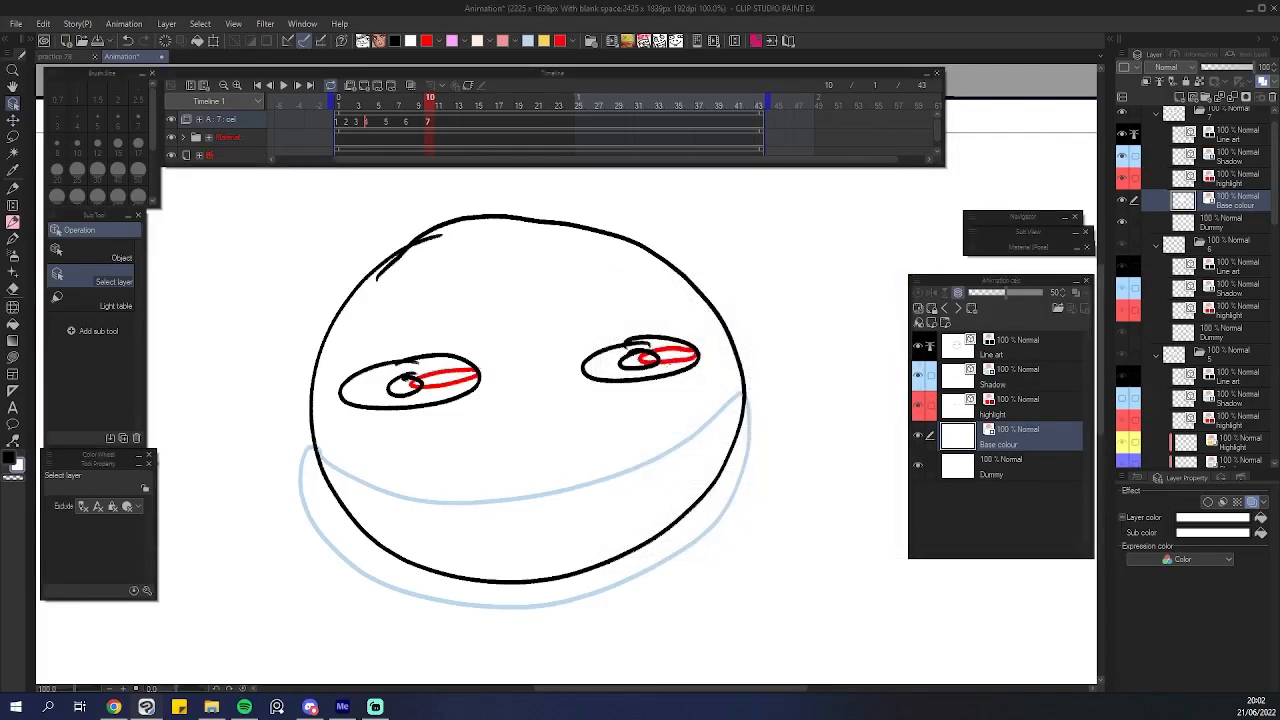
scroll(674, 367, down, 4)
scroll(661, 417, up, 3)
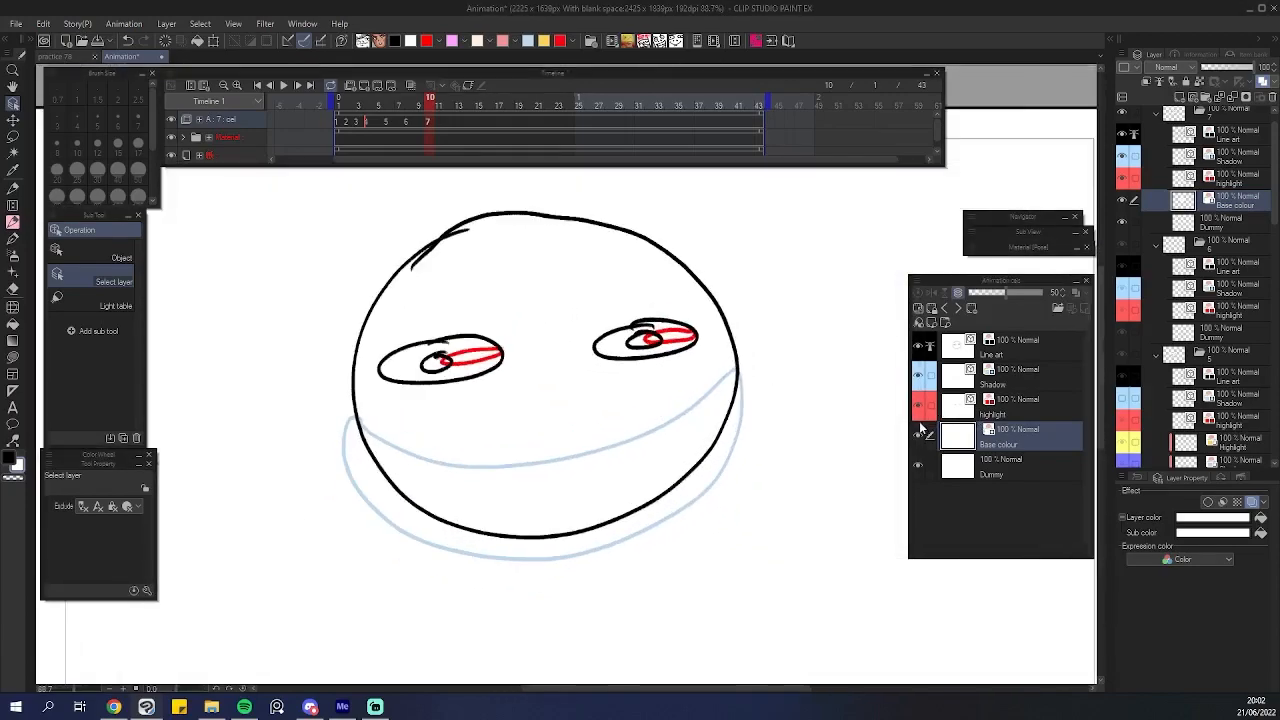
click(171, 137)
click(171, 155)
scroll(549, 339, down, 3)
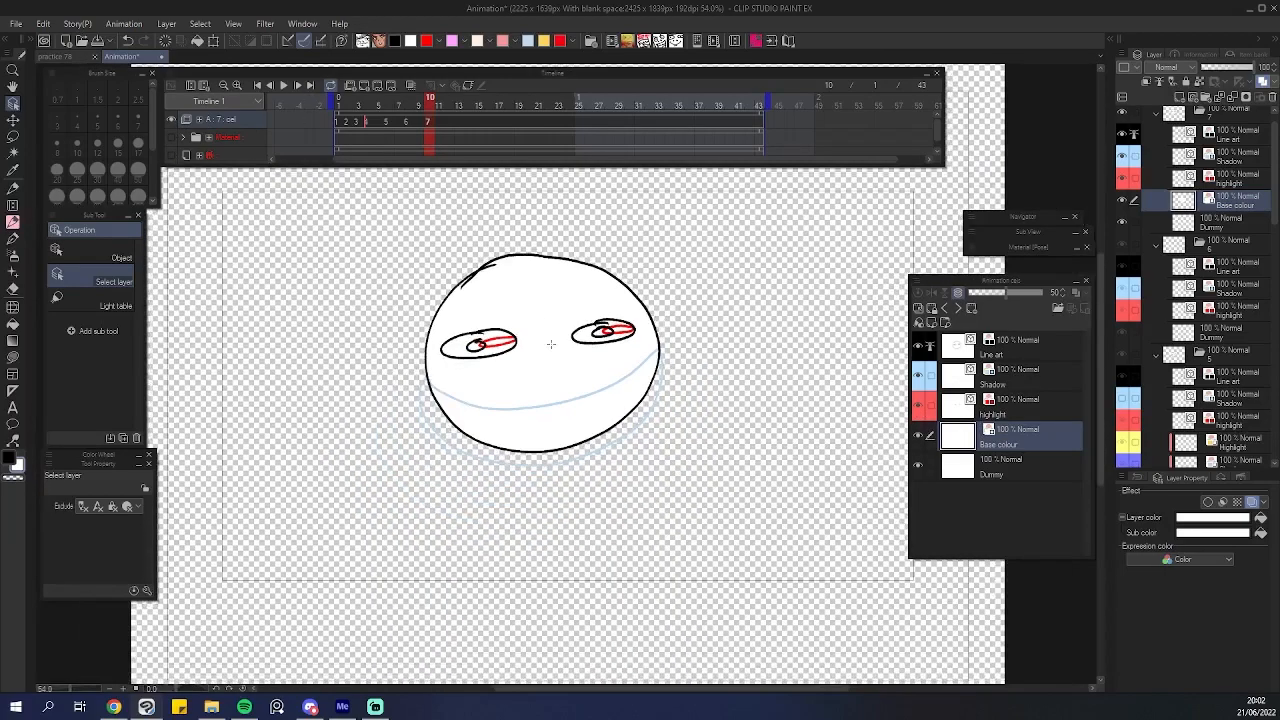
scroll(549, 339, up, 3)
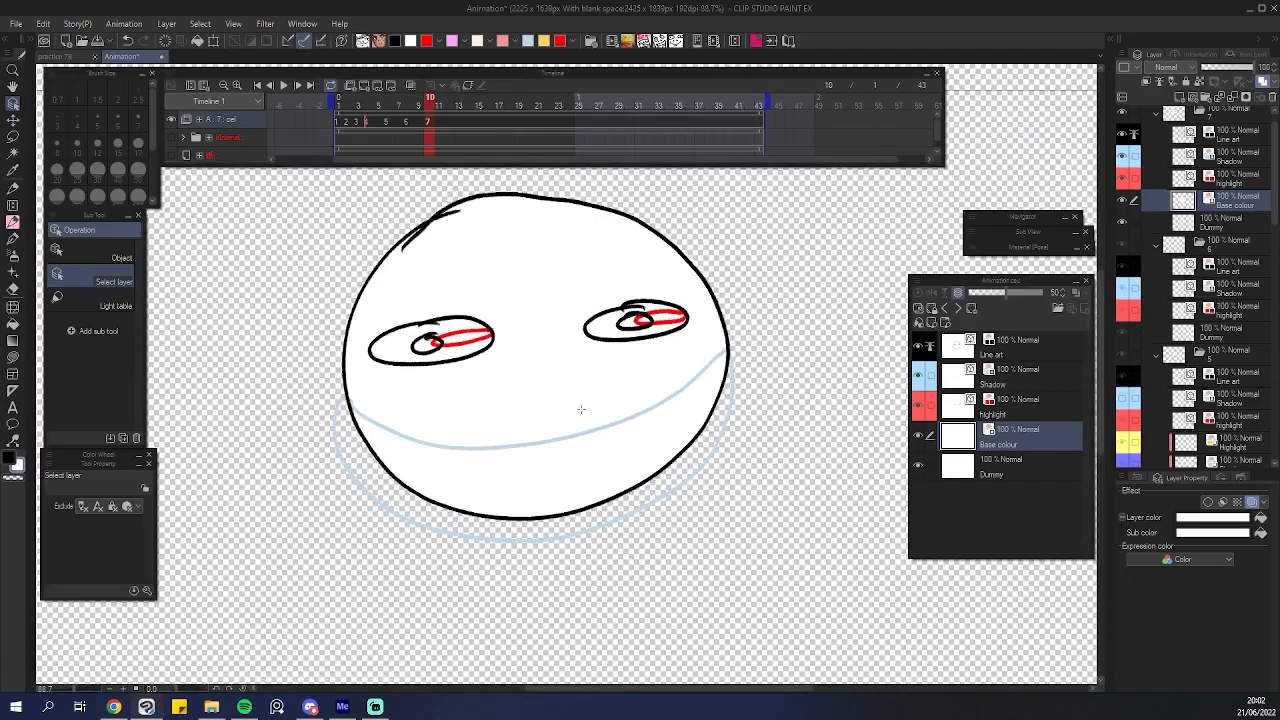
scroll(543, 407, down, 1)
scroll(543, 407, up, 1)
drag(555, 381, 578, 430)
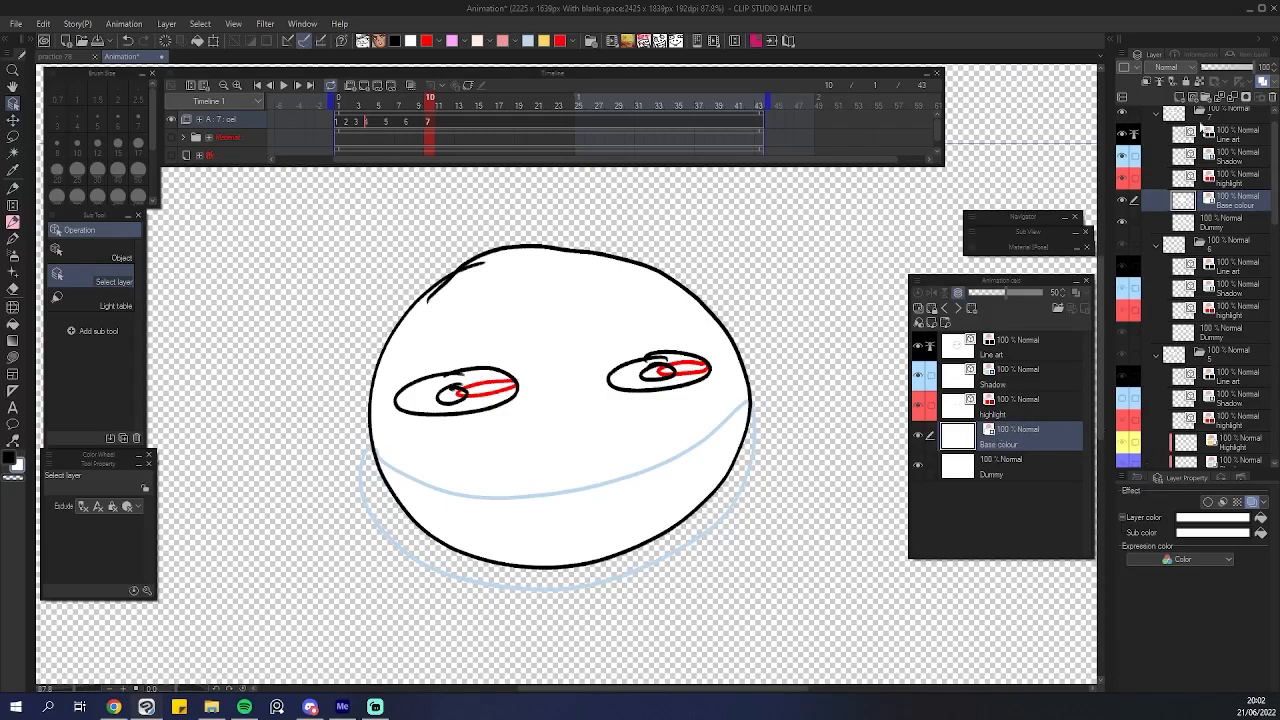
Add a new raster layer above Base colour, turn on its layer colour and set it to light blue.
click(1180, 96)
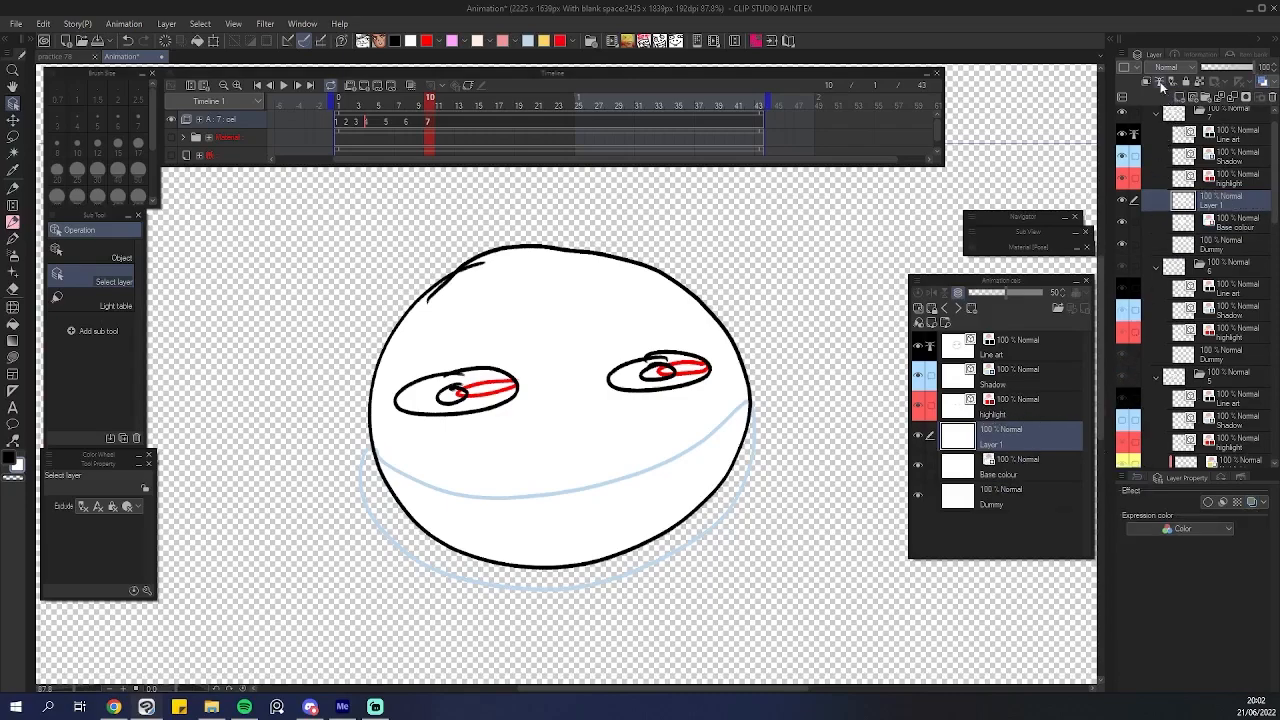
click(1148, 89)
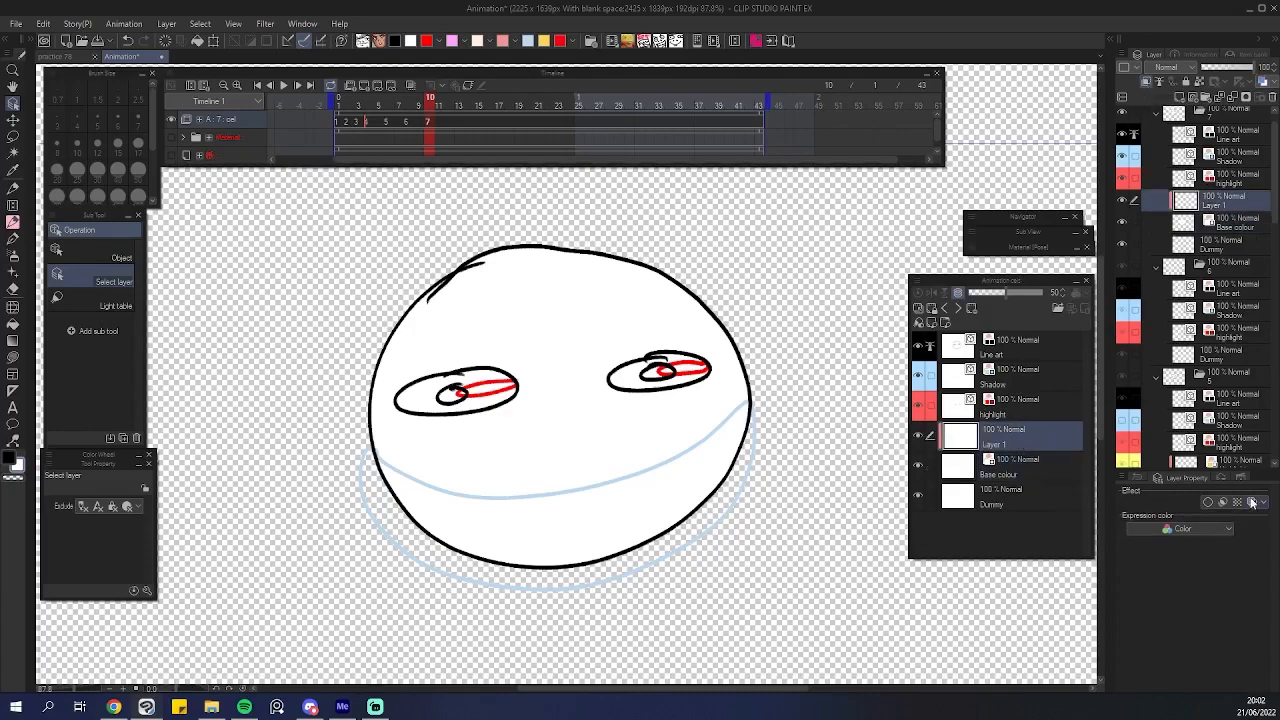
click(1251, 502)
click(1246, 519)
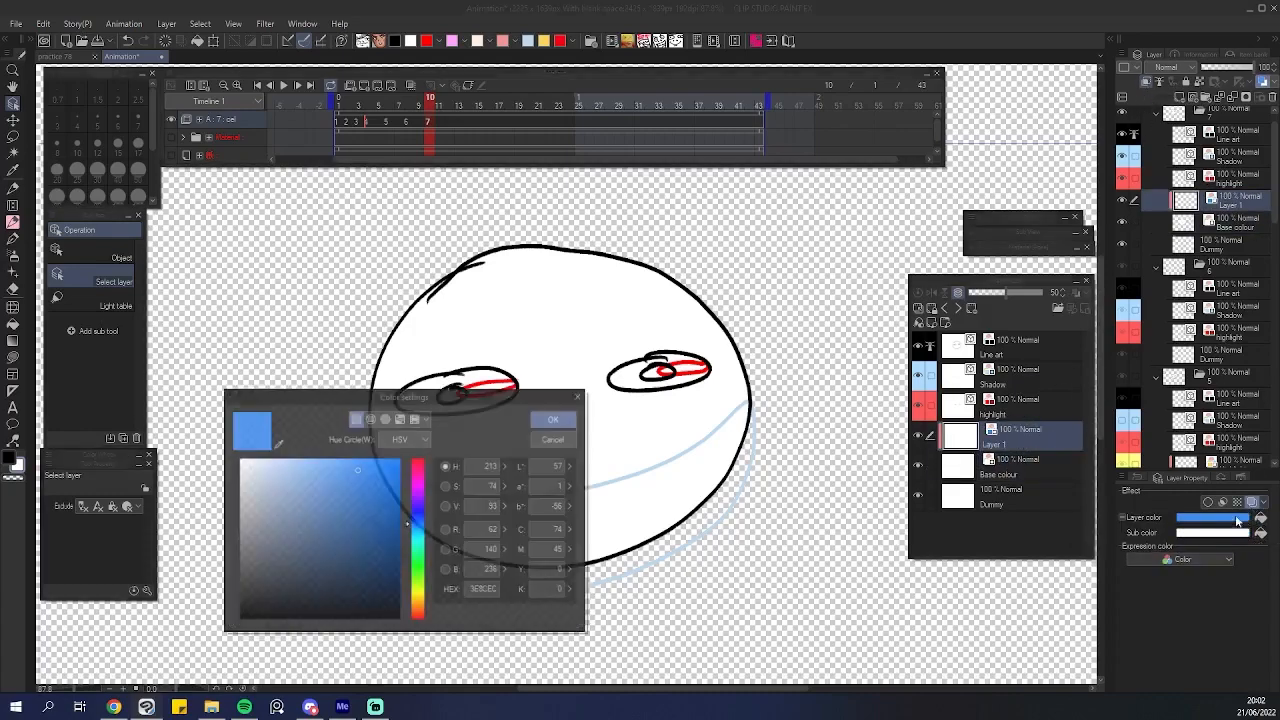
click(277, 443)
click(529, 43)
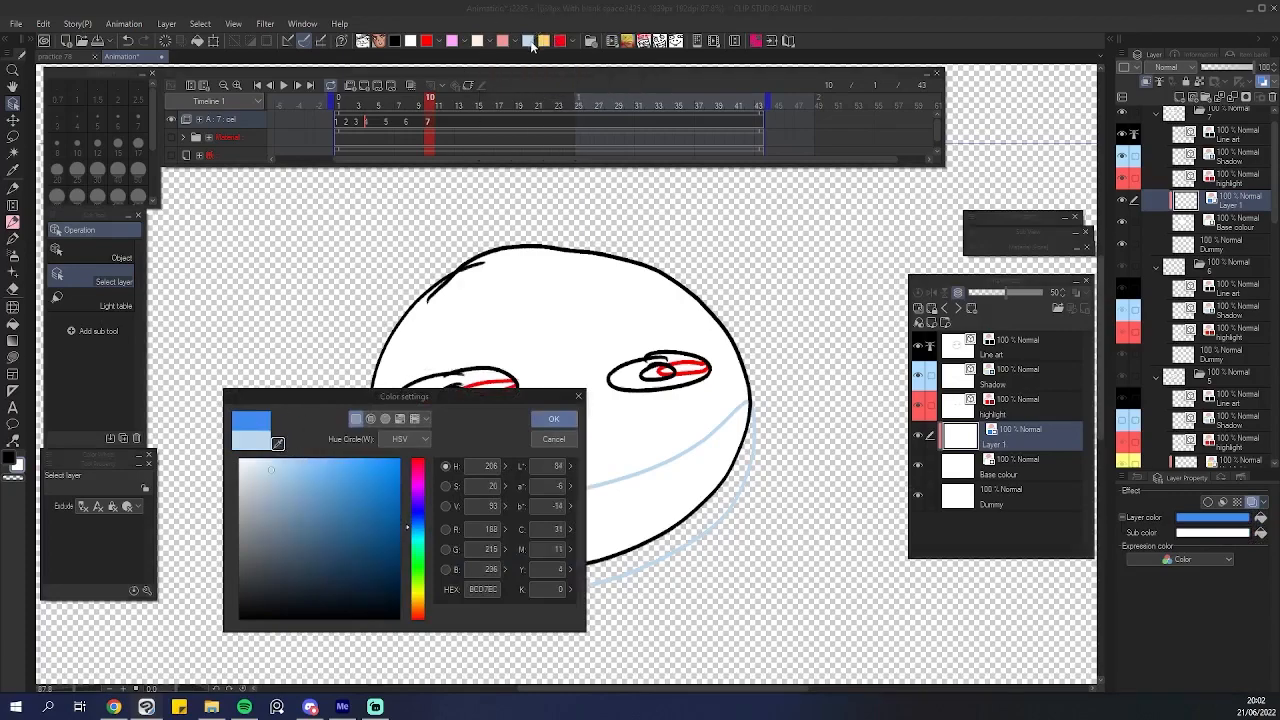
click(554, 421)
scroll(578, 428, down, 1)
scroll(612, 441, up, 1)
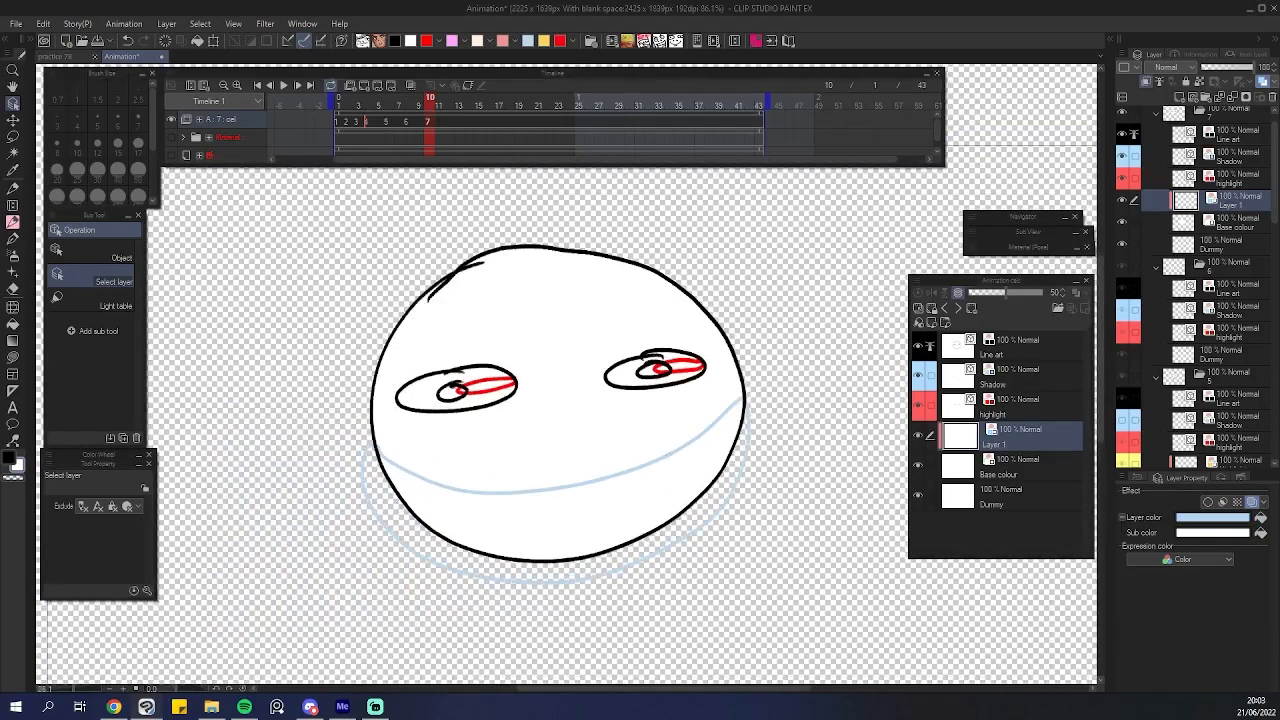
Rename the new layer Shadow.
click(1010, 376)
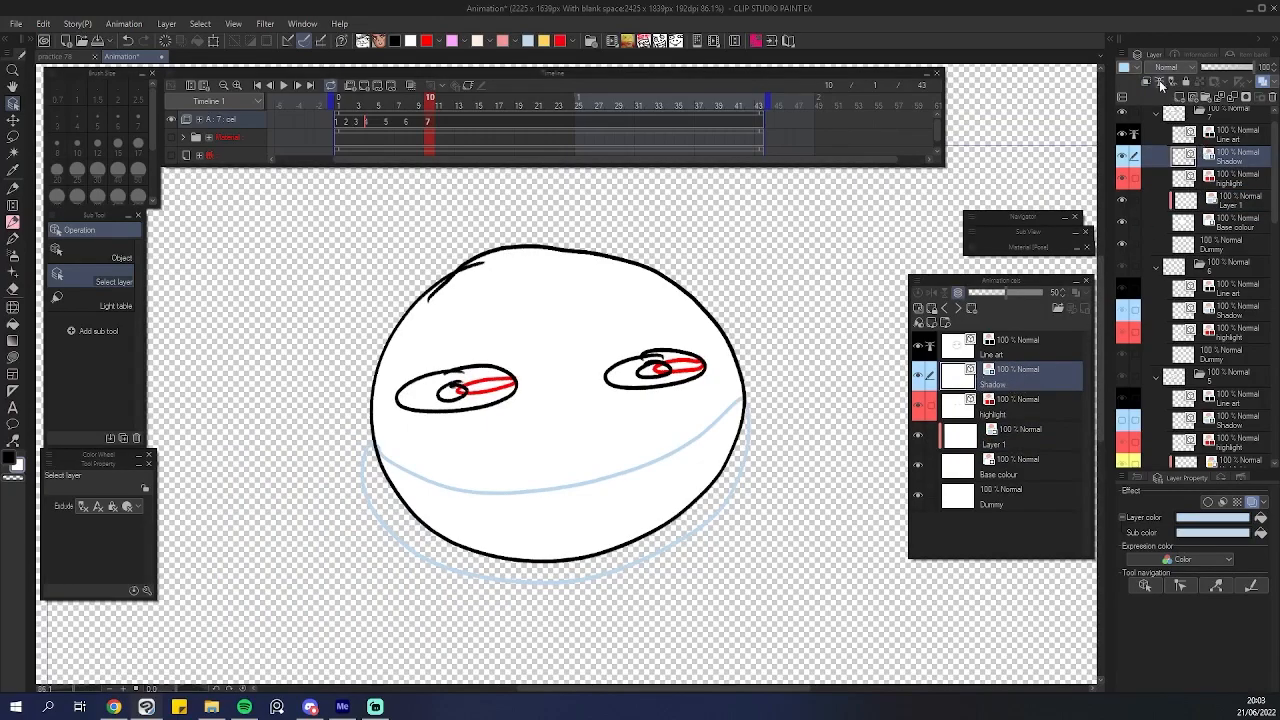
click(1005, 443)
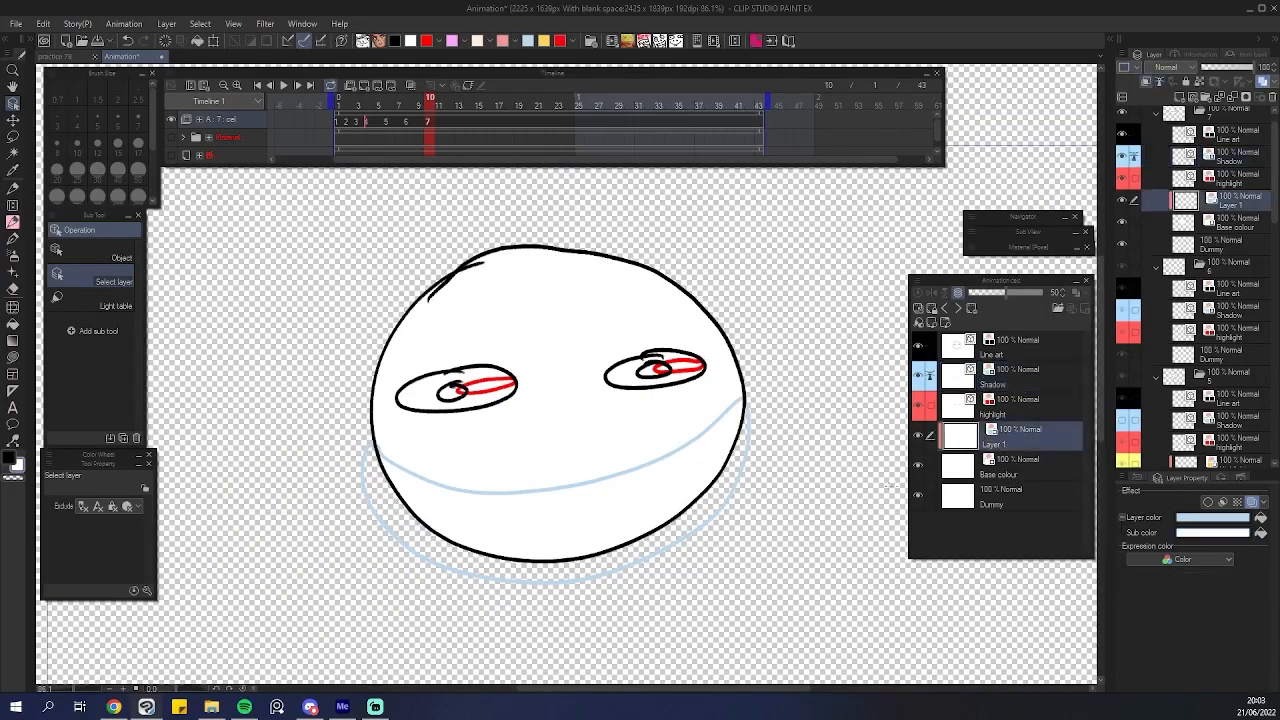
text(Shadow)
key(Return)
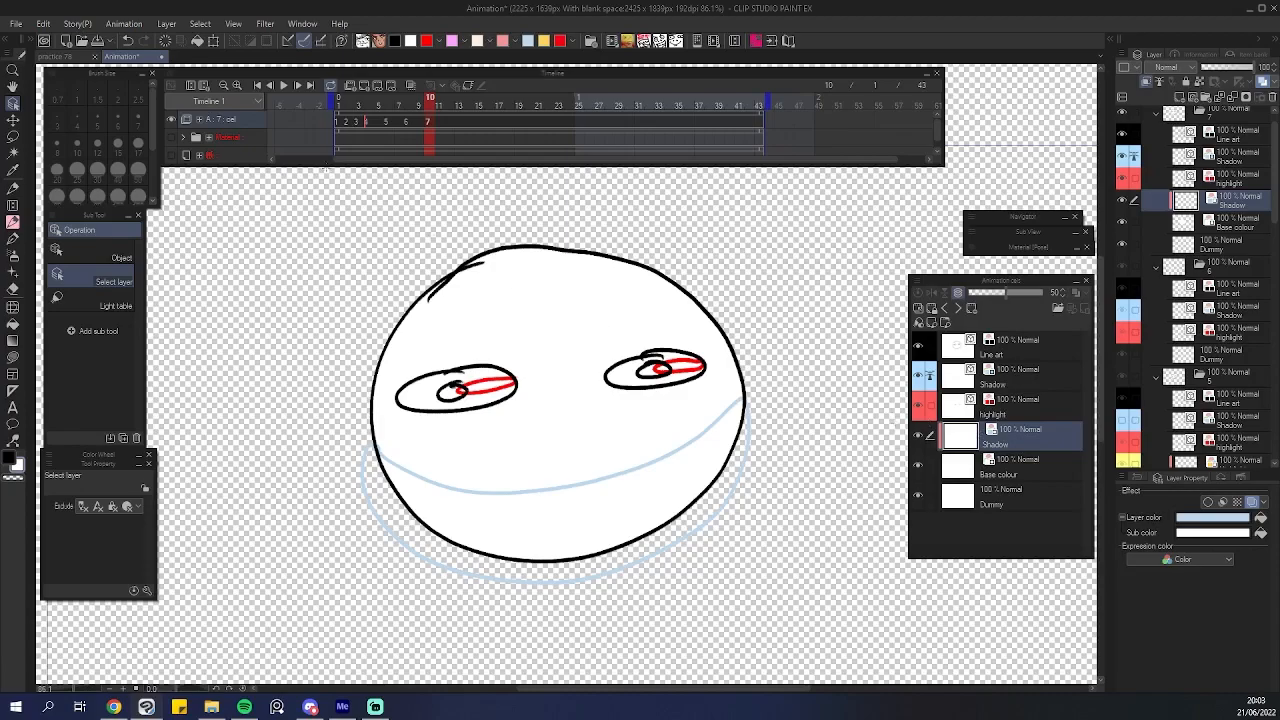
Apply Advanced Fill on the Shadow layer to fill the shadow area of the head.
scroll(610, 386, up, 3)
scroll(611, 385, down, 2)
scroll(614, 384, up, 1)
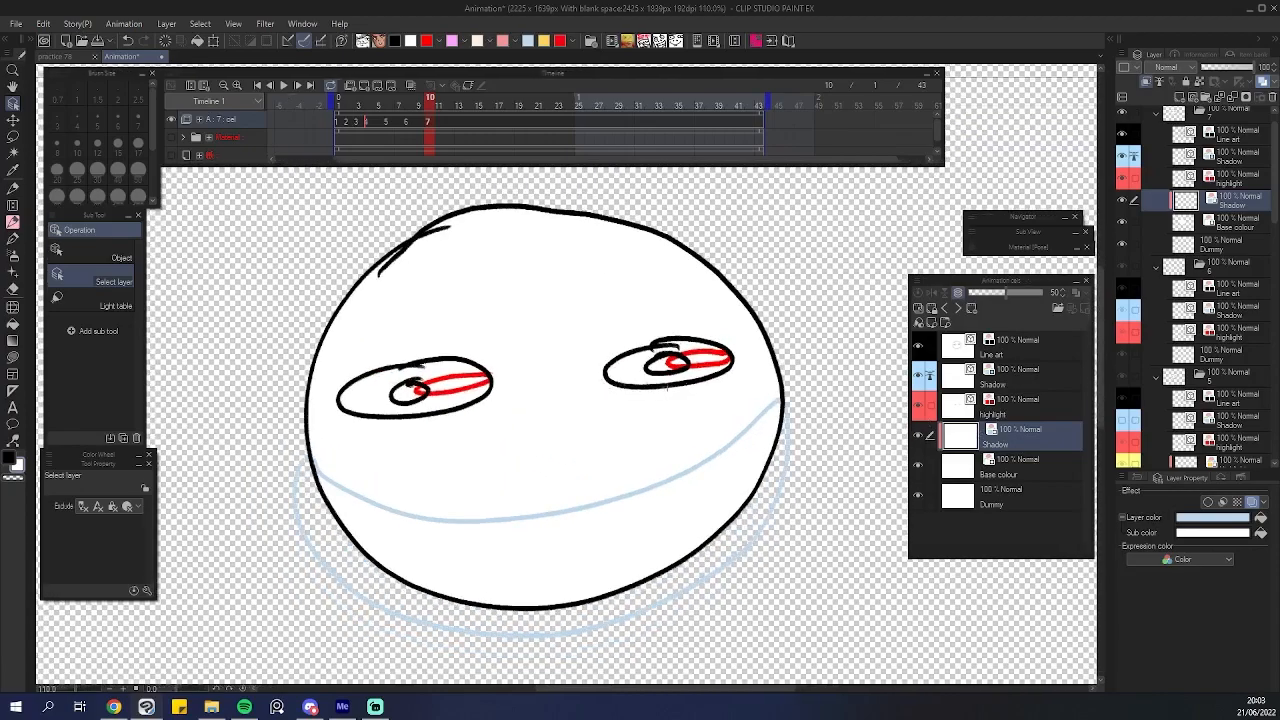
click(43, 23)
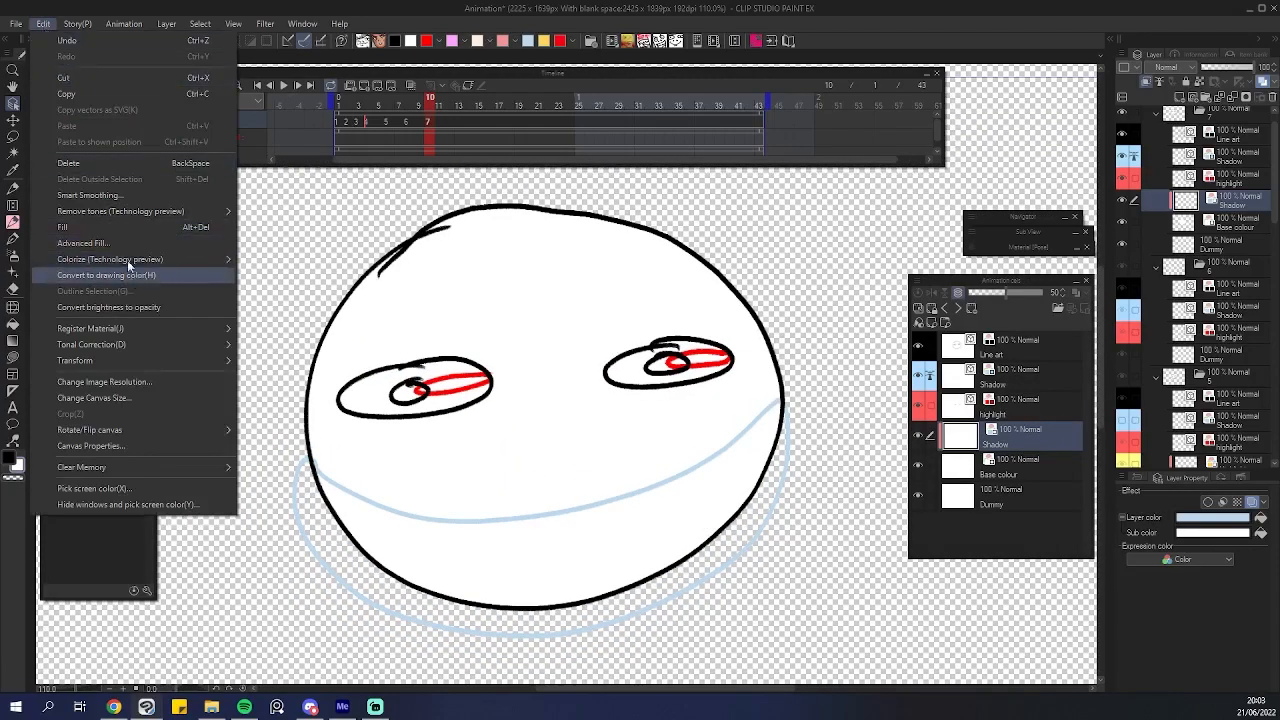
click(203, 272)
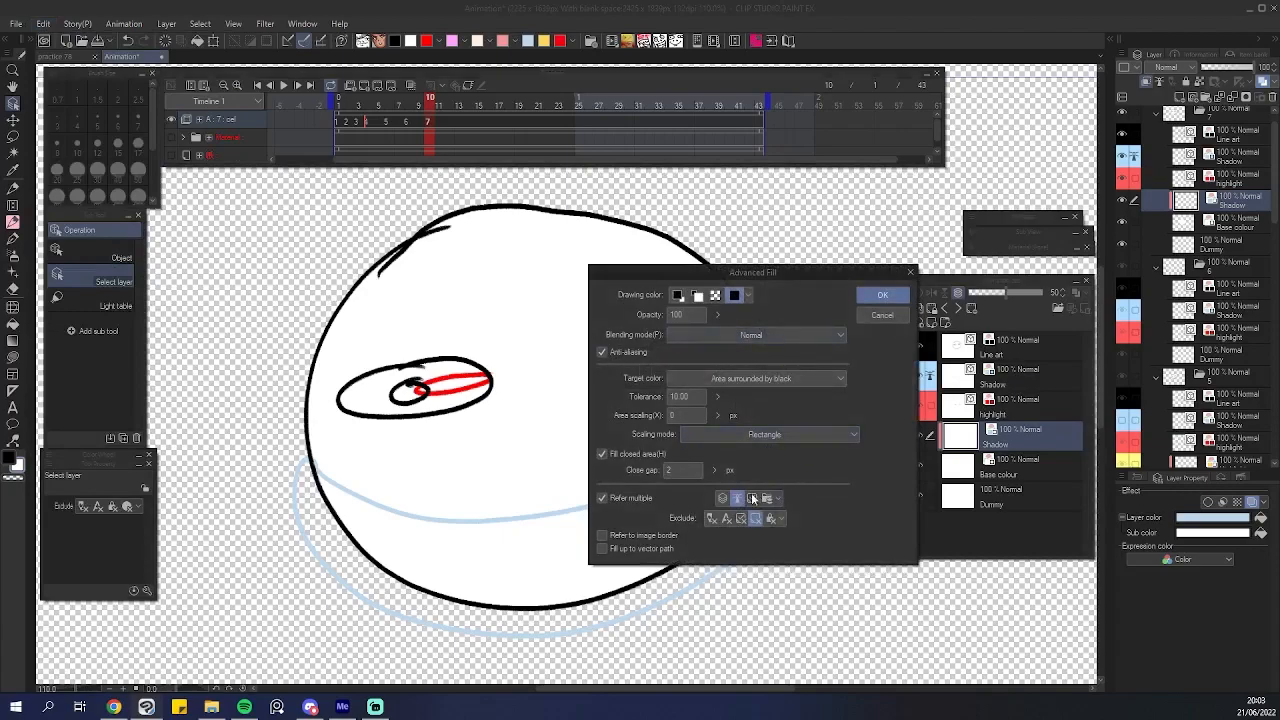
click(884, 298)
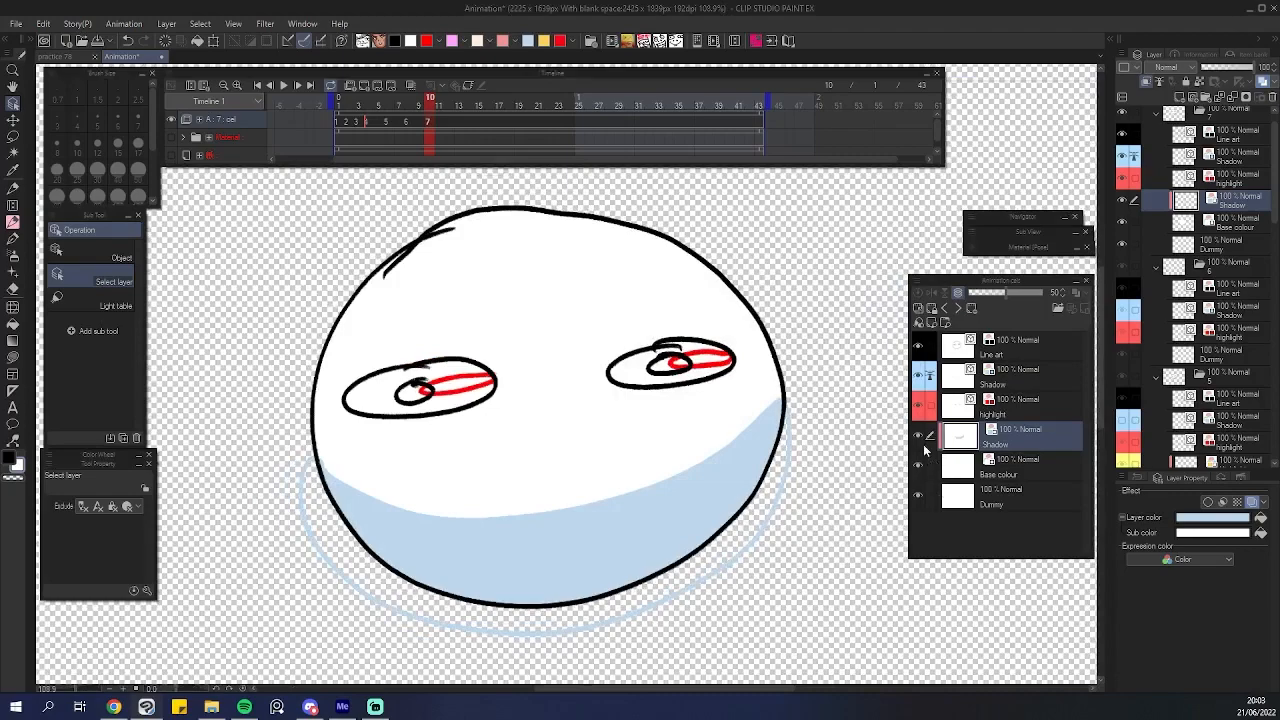
Toggle the Shadow layer's colour display and compare the Base colour and Shadow layers.
scroll(741, 460, up, 1)
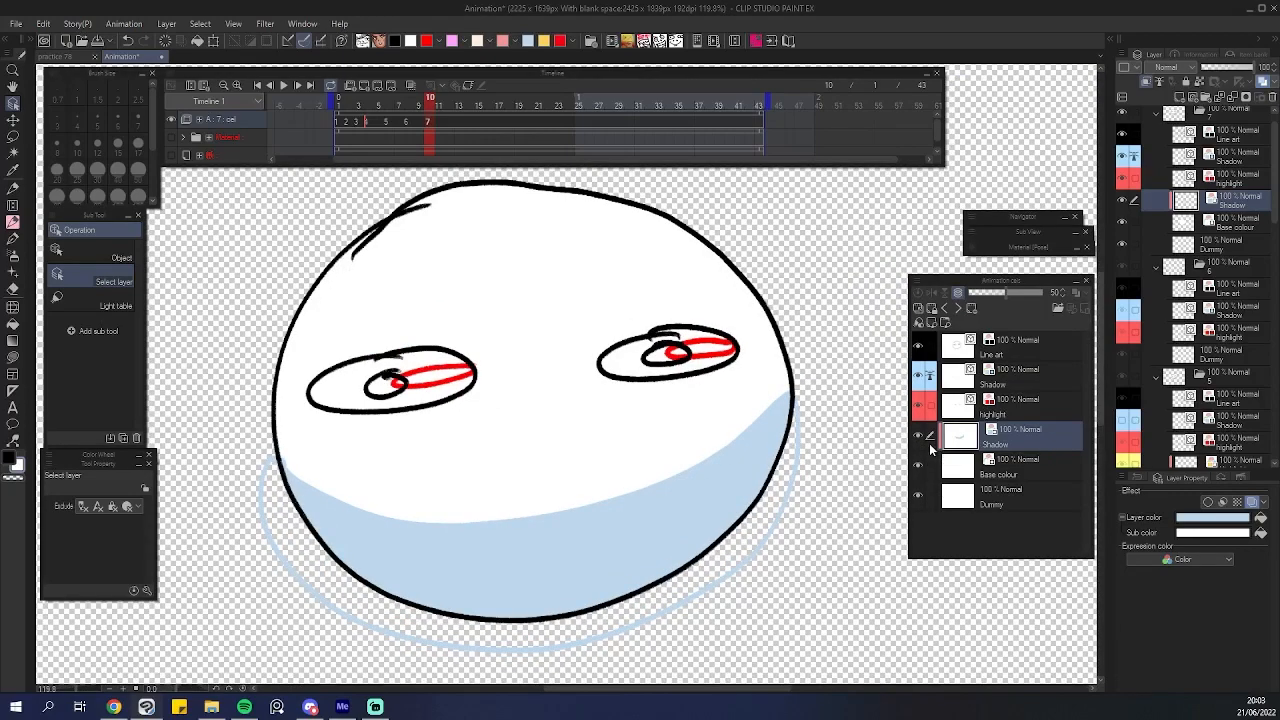
click(1145, 87)
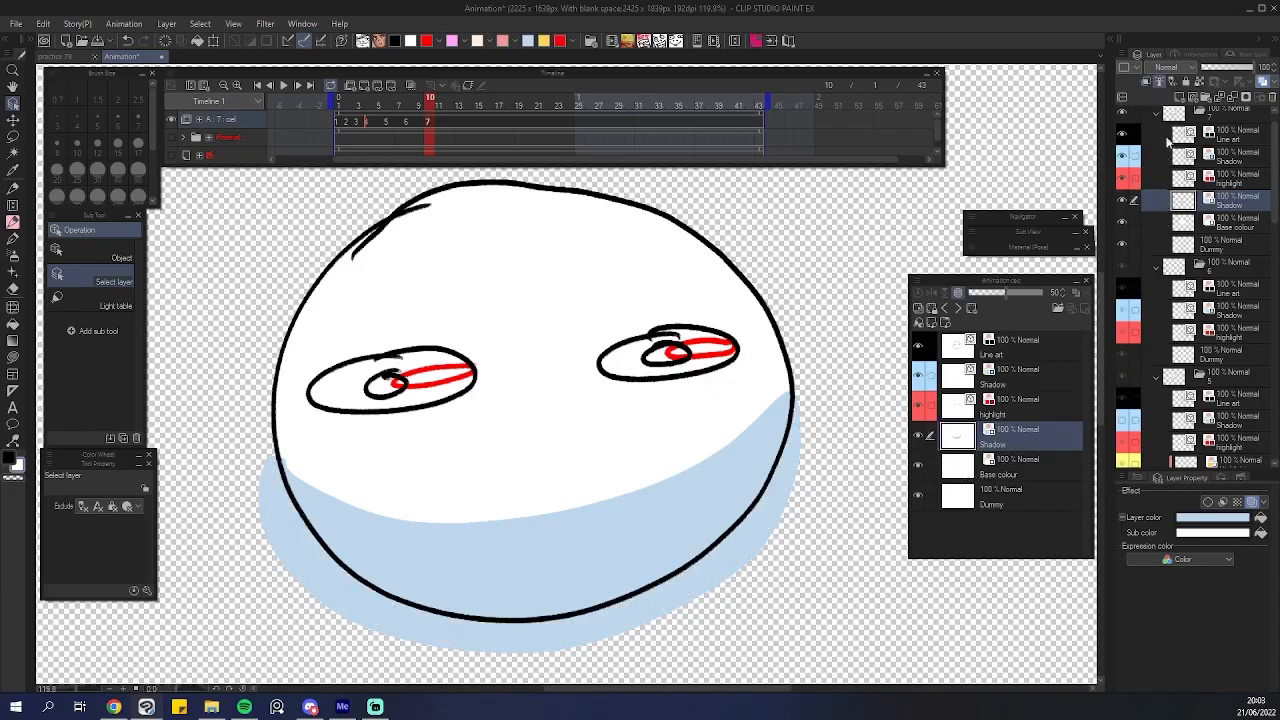
click(1148, 88)
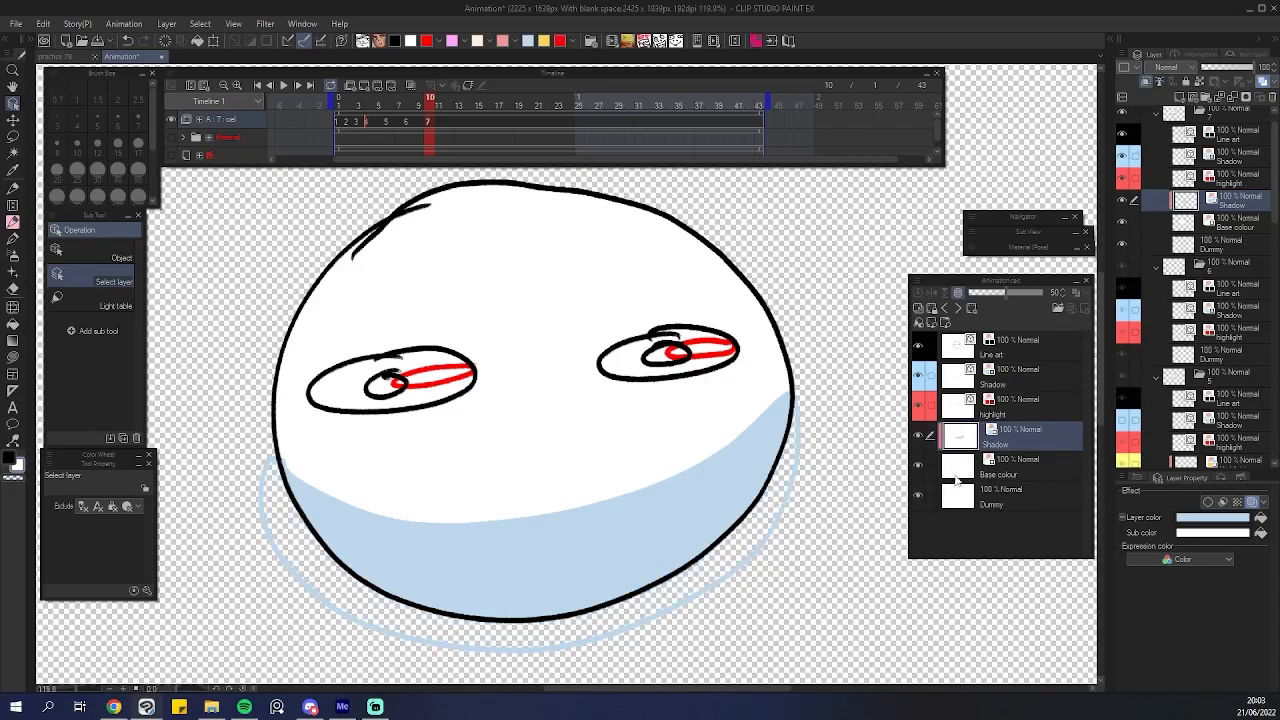
click(1008, 460)
click(1010, 438)
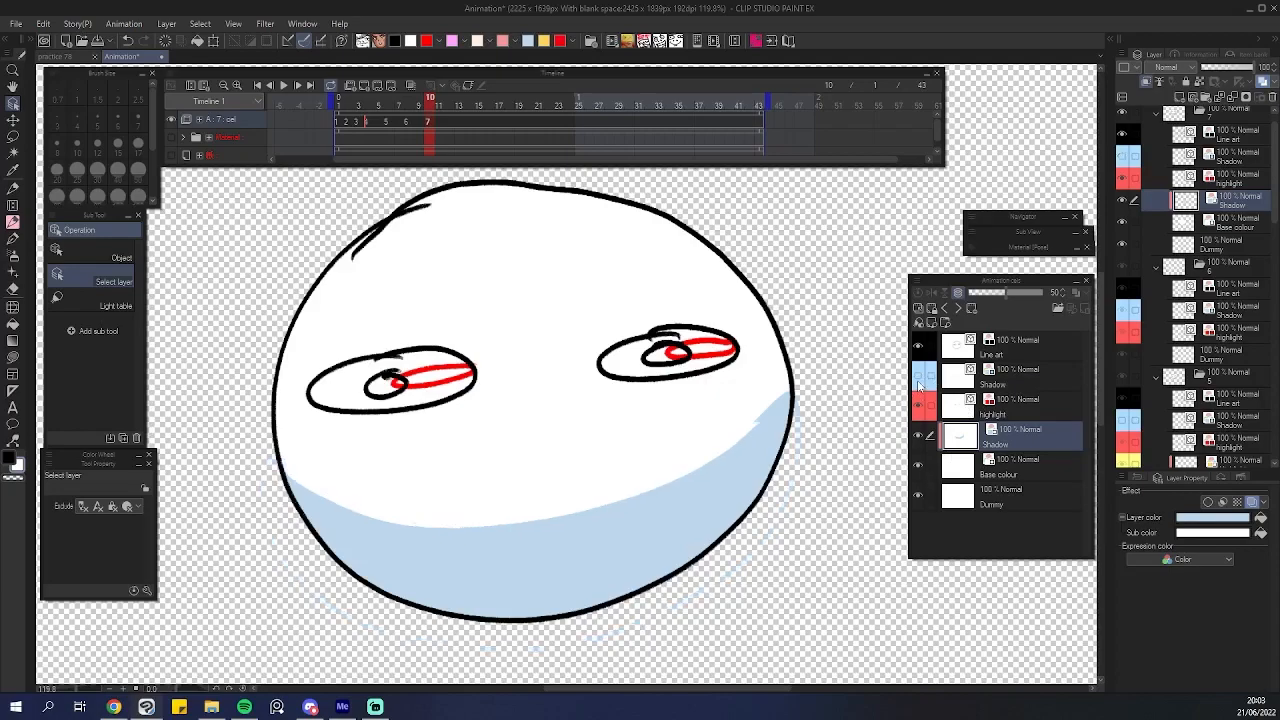
scroll(650, 450, up, 1)
scroll(540, 450, down, 1)
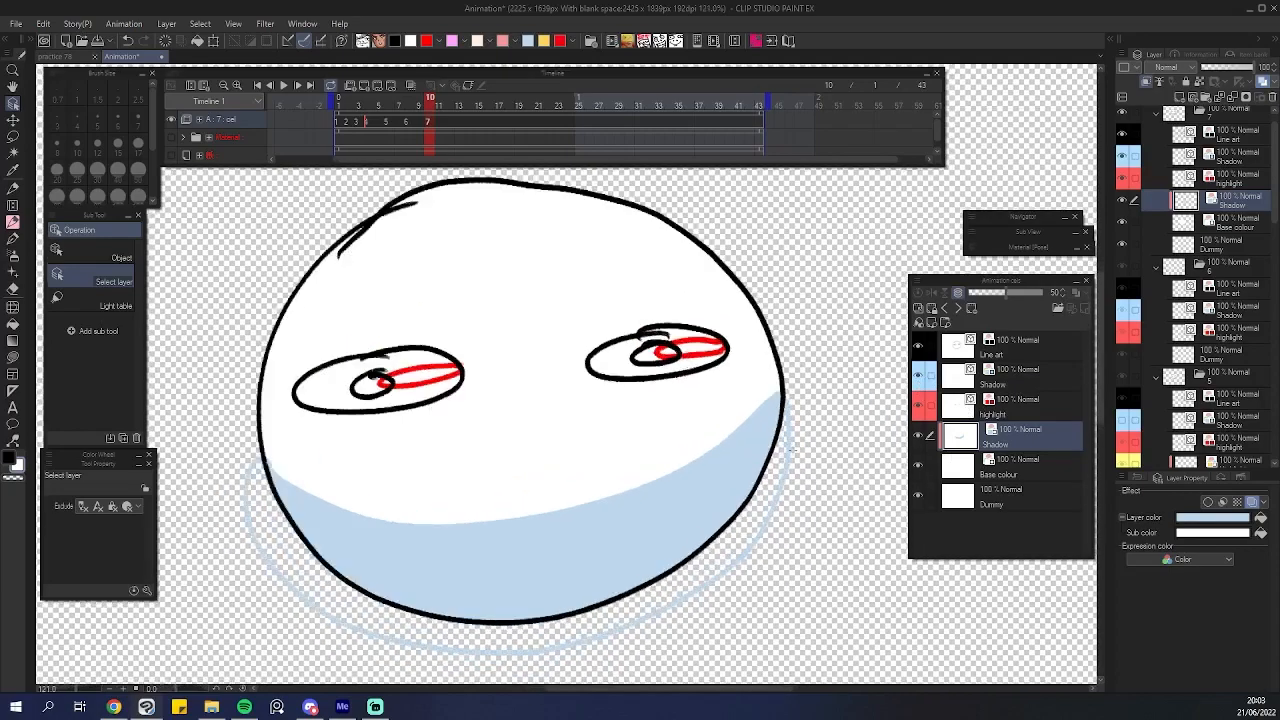
scroll(760, 450, up, 1)
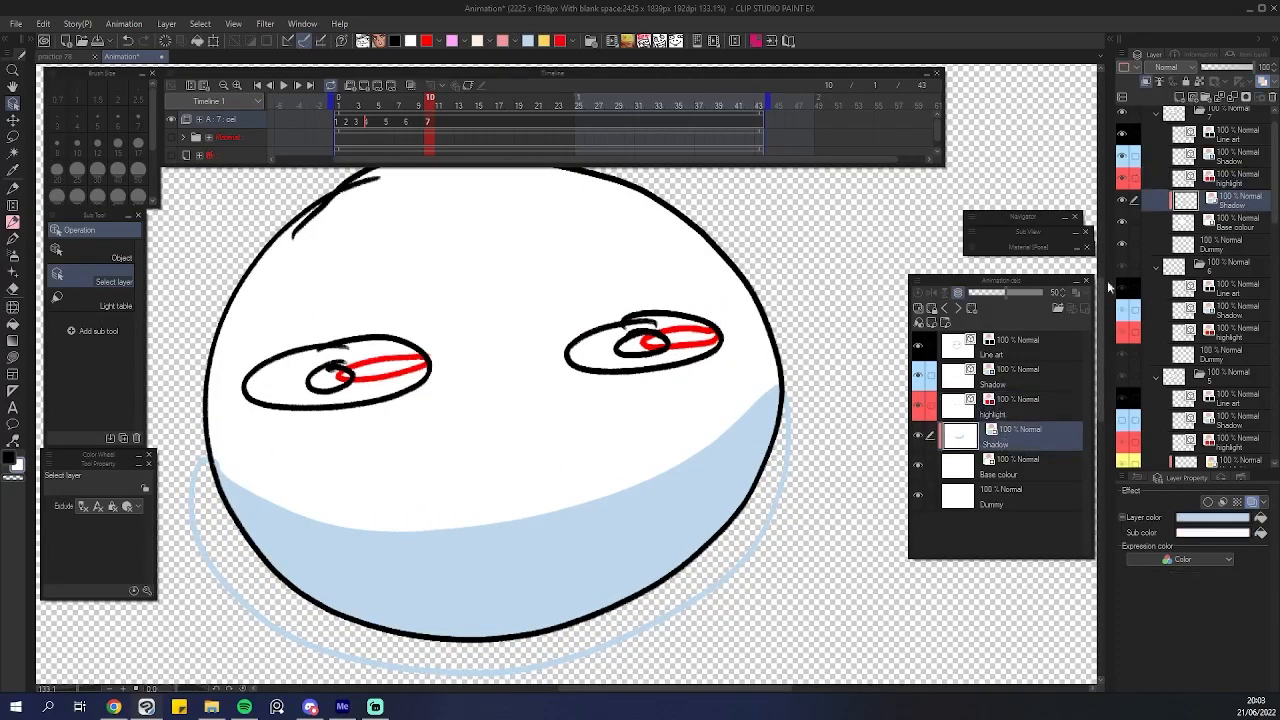
Add a new raster layer above Shadow and rename it Highlight.
click(1179, 97)
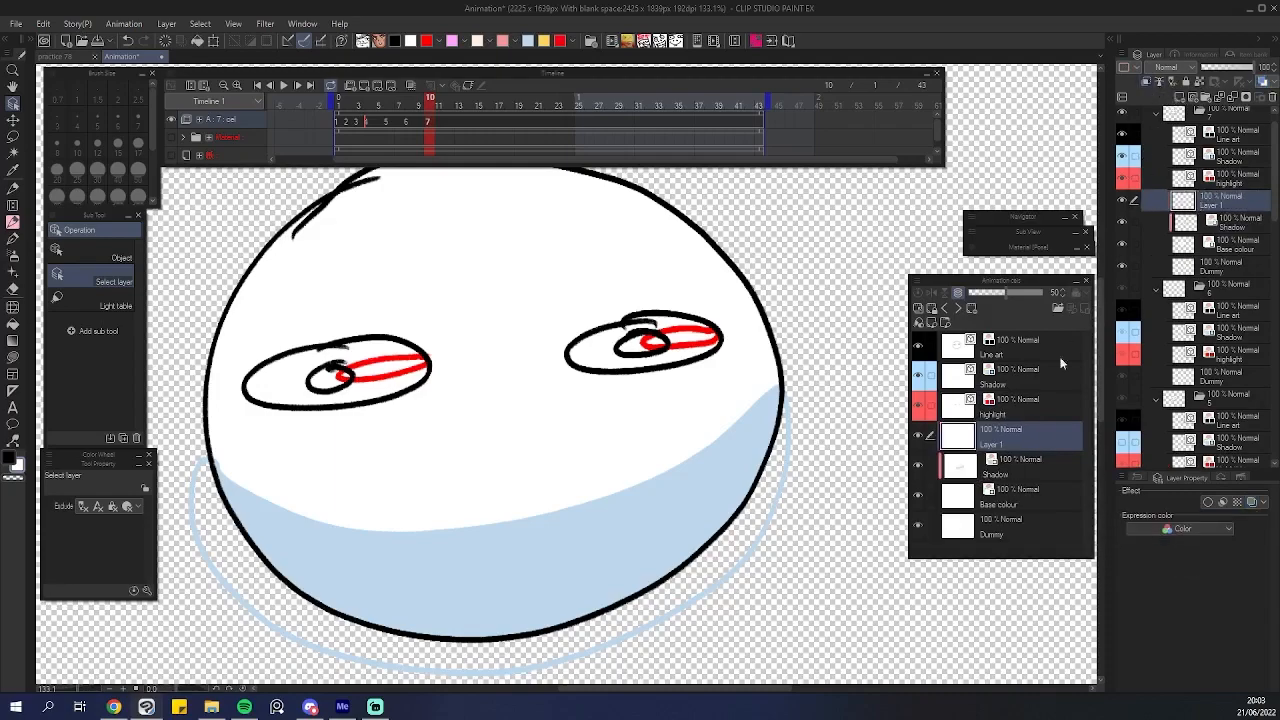
click(1036, 402)
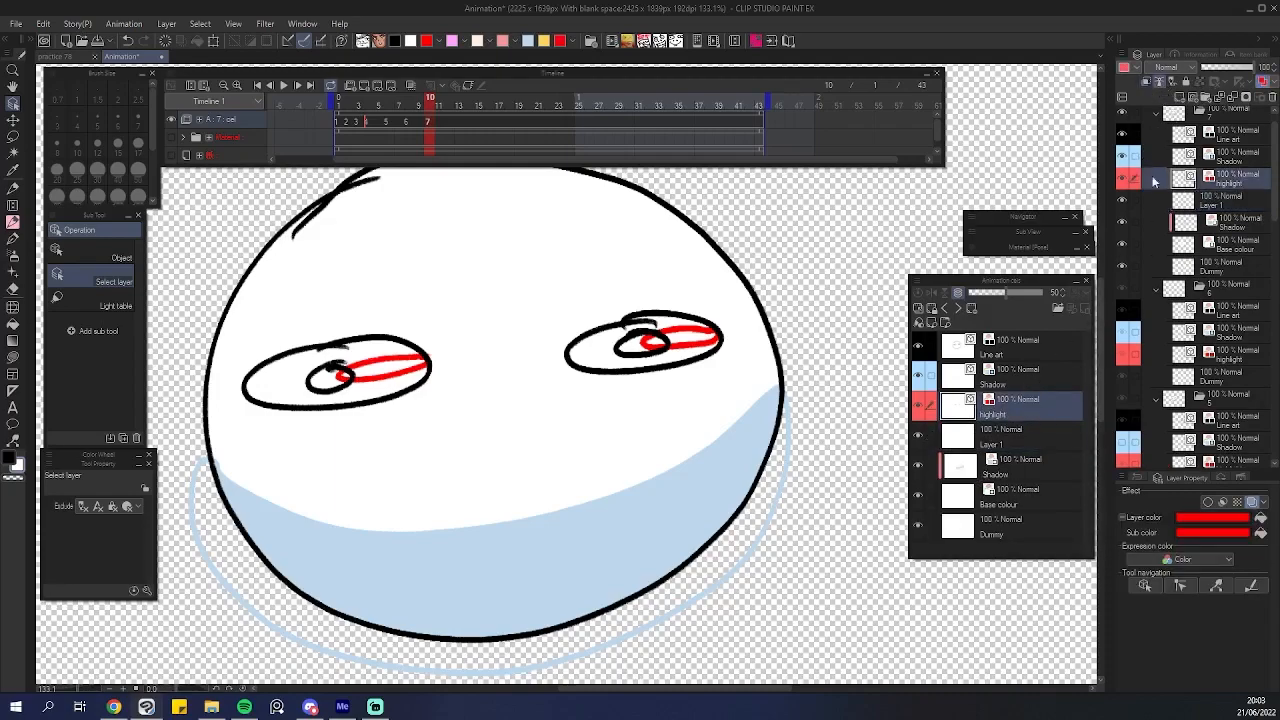
click(1020, 437)
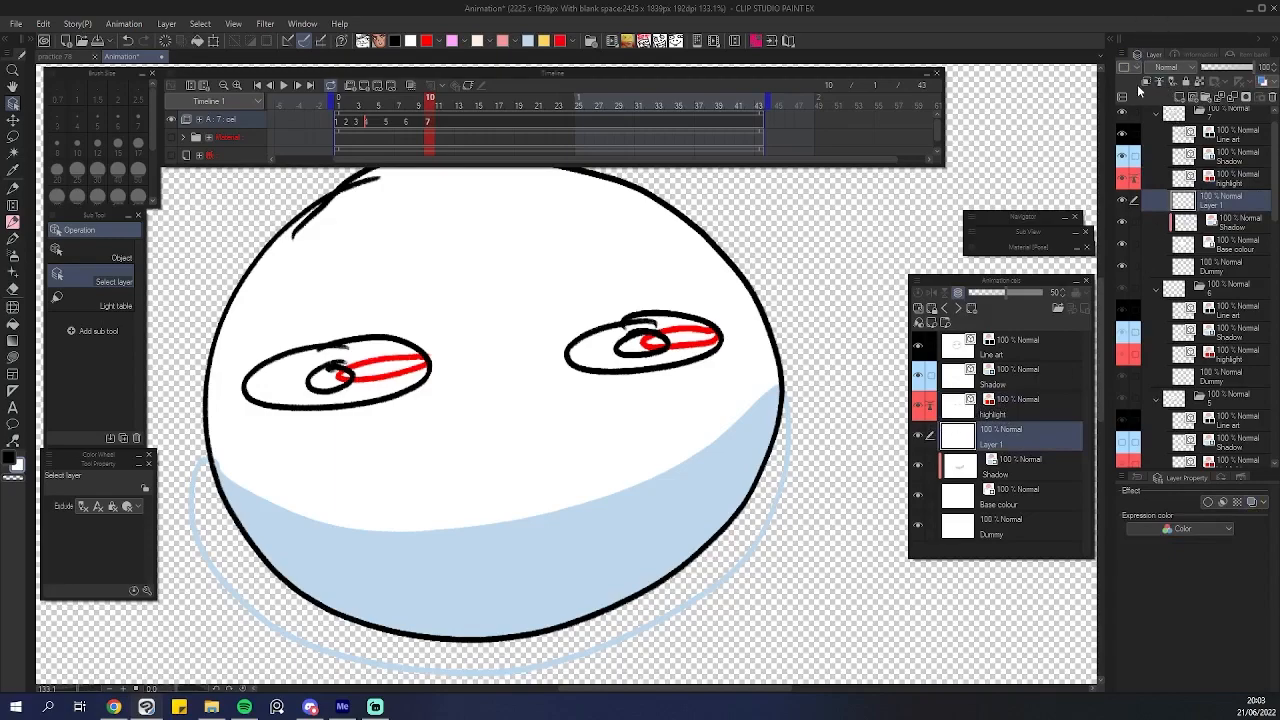
double_click(1000, 443)
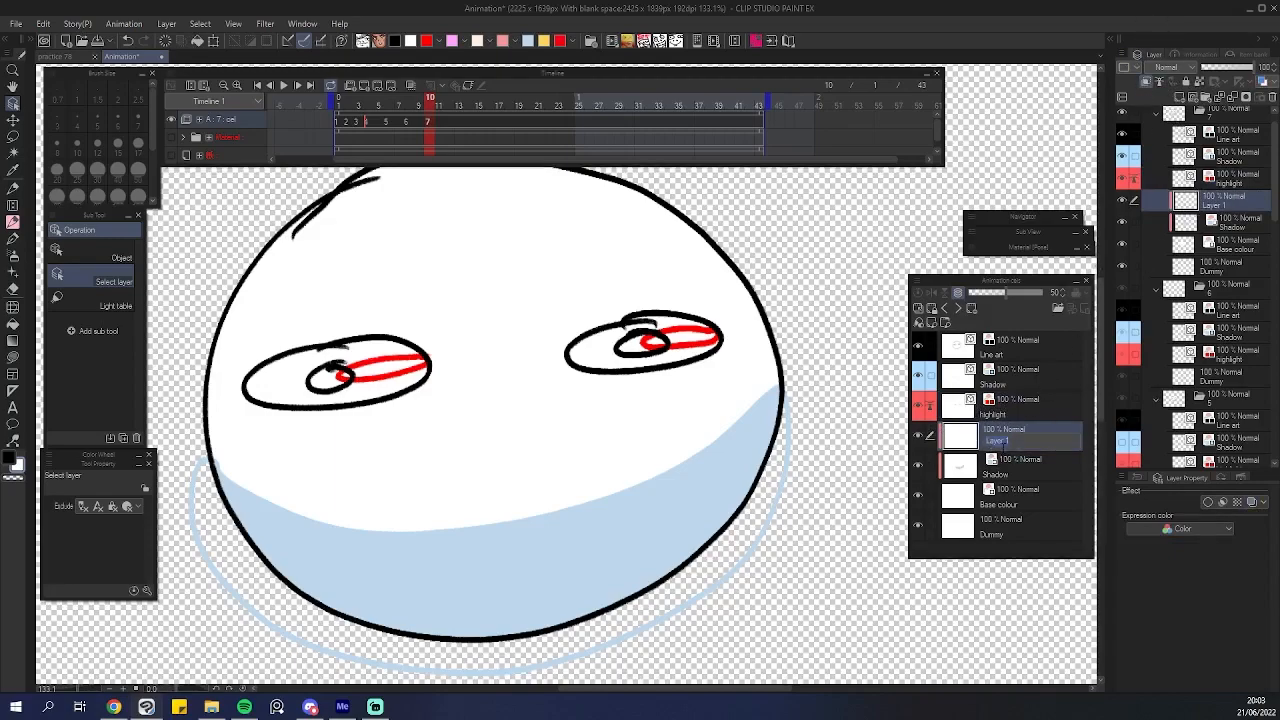
text(Highlight)
key(Return)
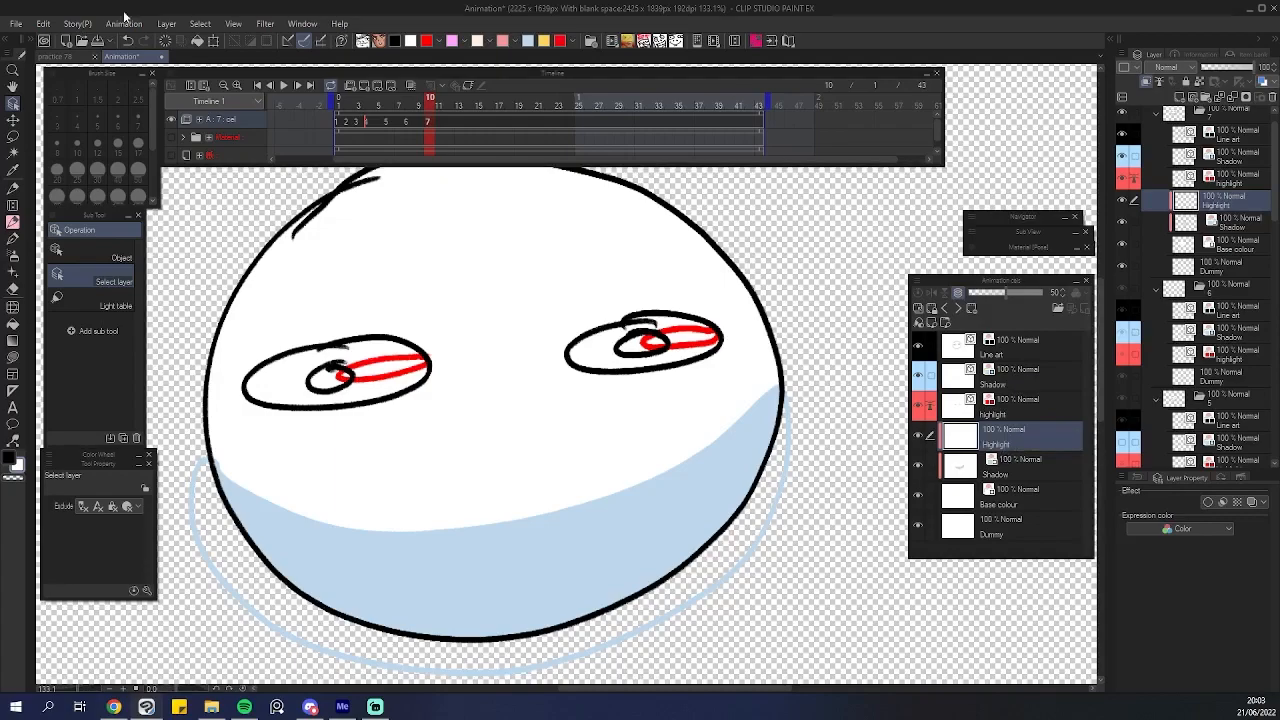
Apply Advanced Fill on the Highlight layer to fill the eye highlights.
click(43, 23)
click(126, 243)
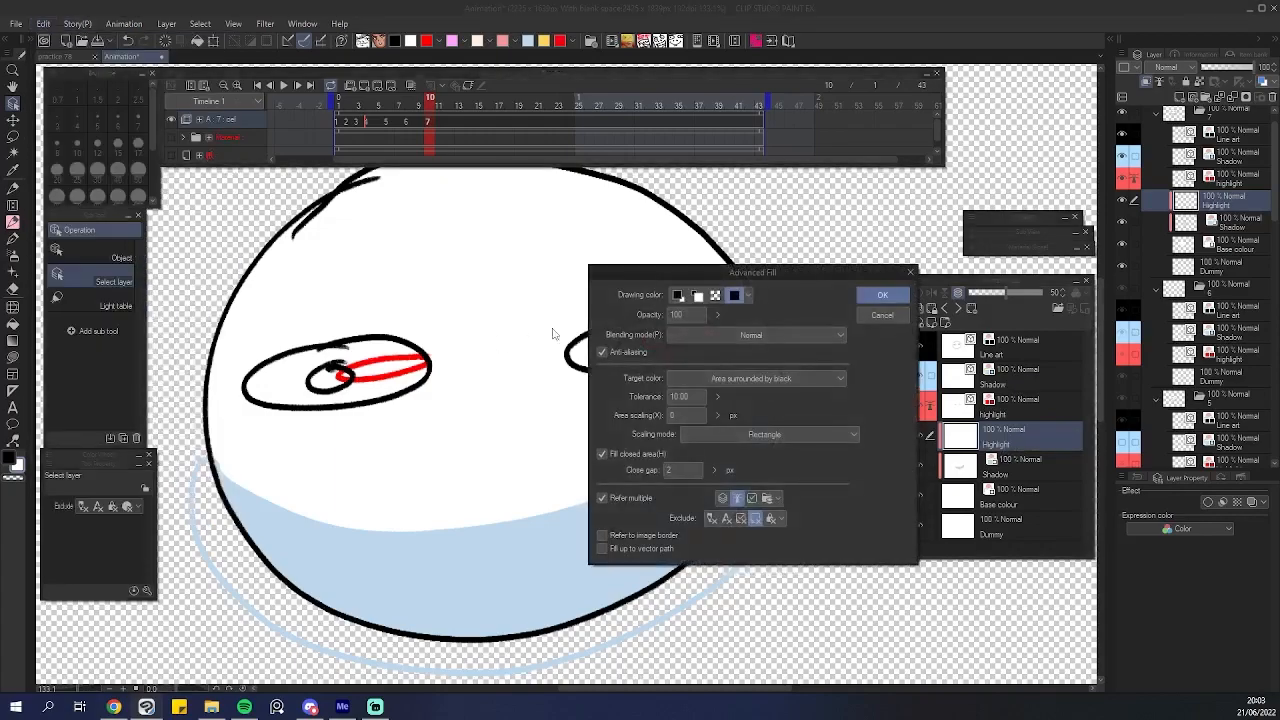
click(871, 297)
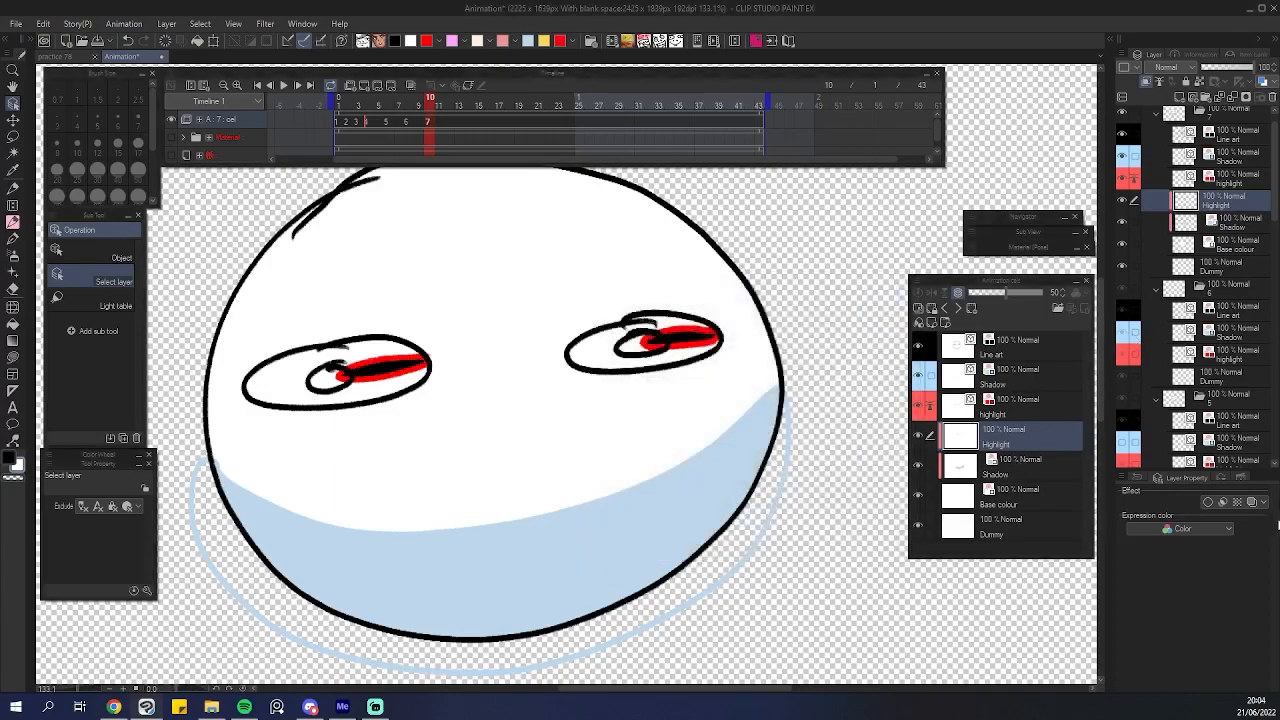
Turn on layer colour for the Highlight layer and set it to yellow.
click(1252, 502)
click(1261, 525)
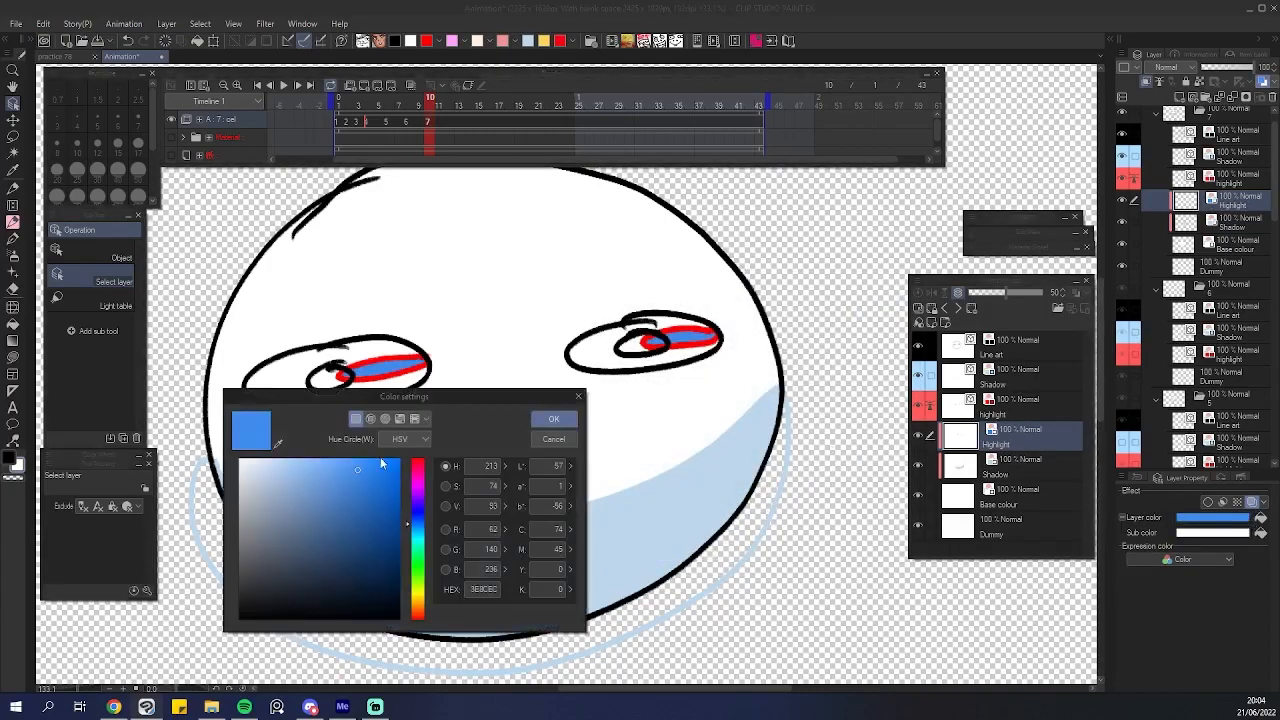
click(278, 443)
click(543, 41)
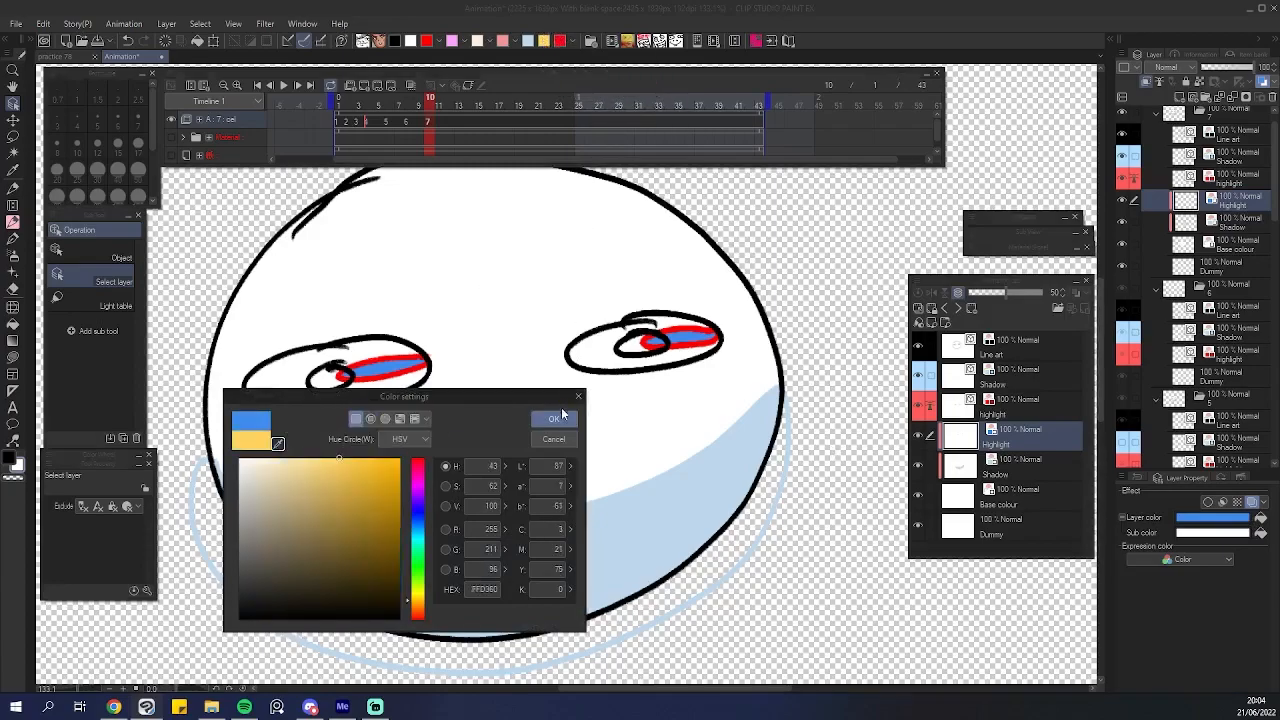
click(553, 419)
scroll(475, 414, down, 2)
scroll(475, 414, down, 2)
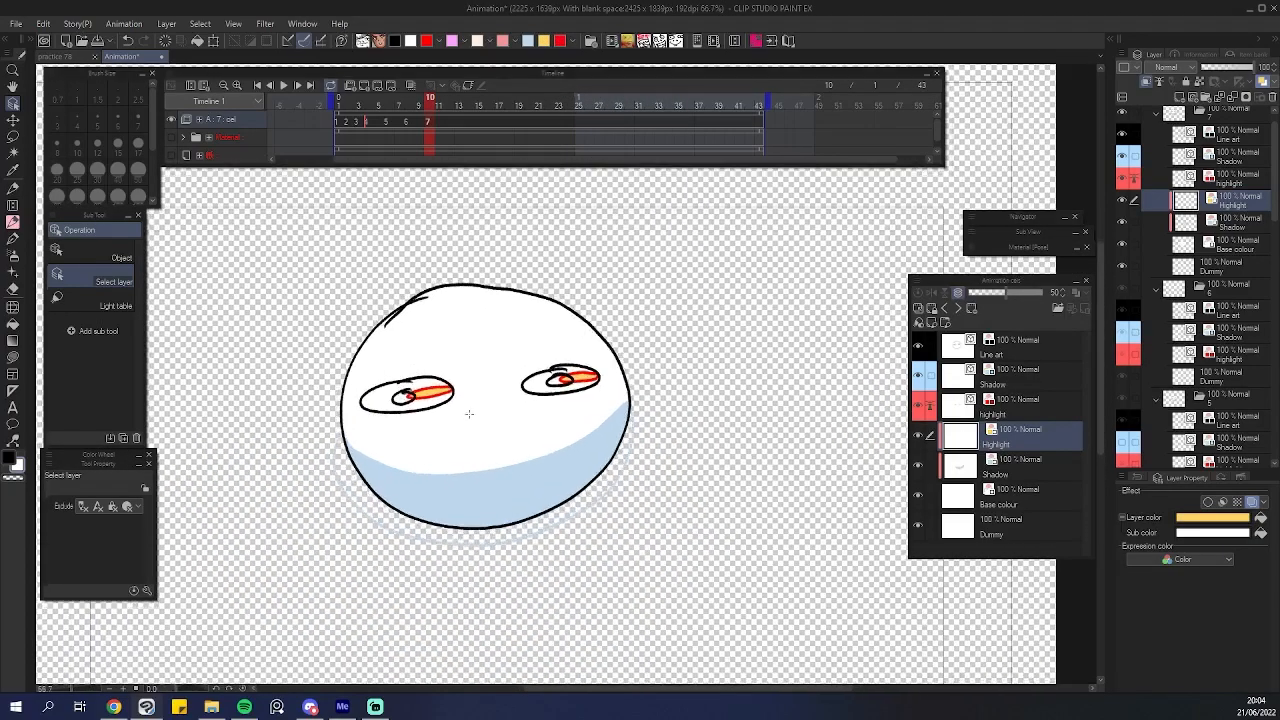
Step through the timeline frames to view the neighbouring head cel.
key(Left)
key(Right)
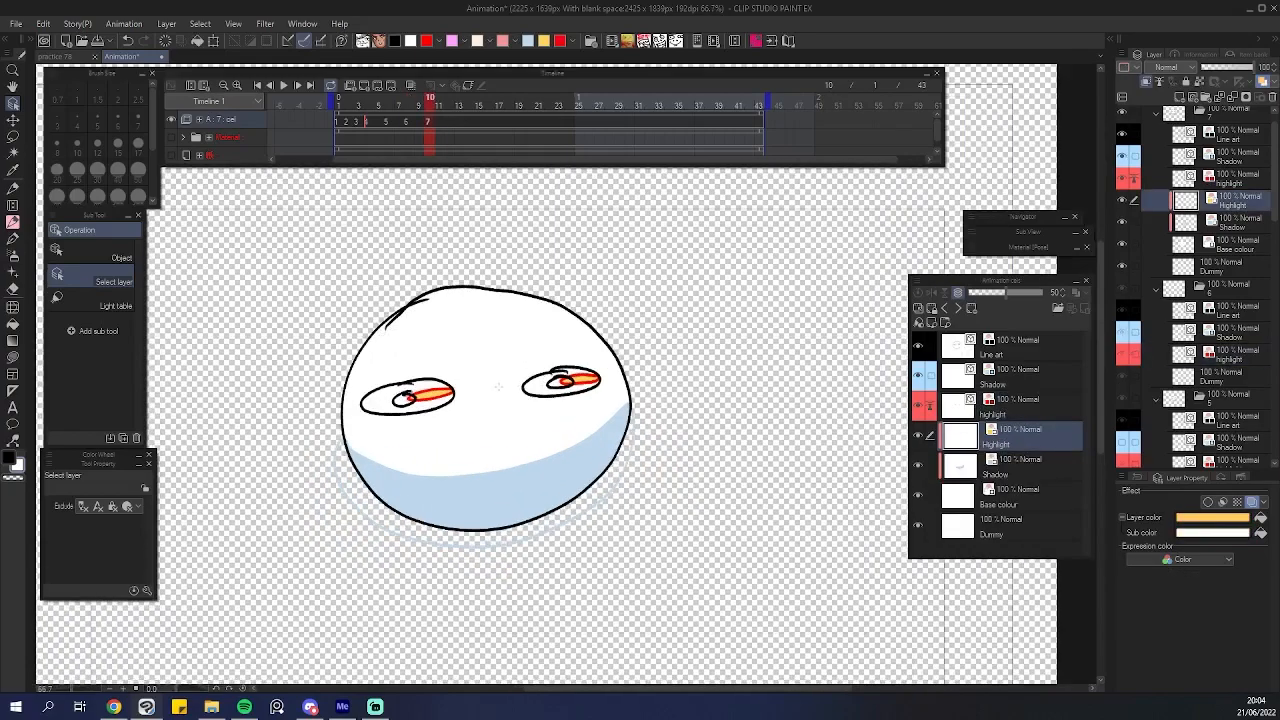
scroll(497, 408, up, 4)
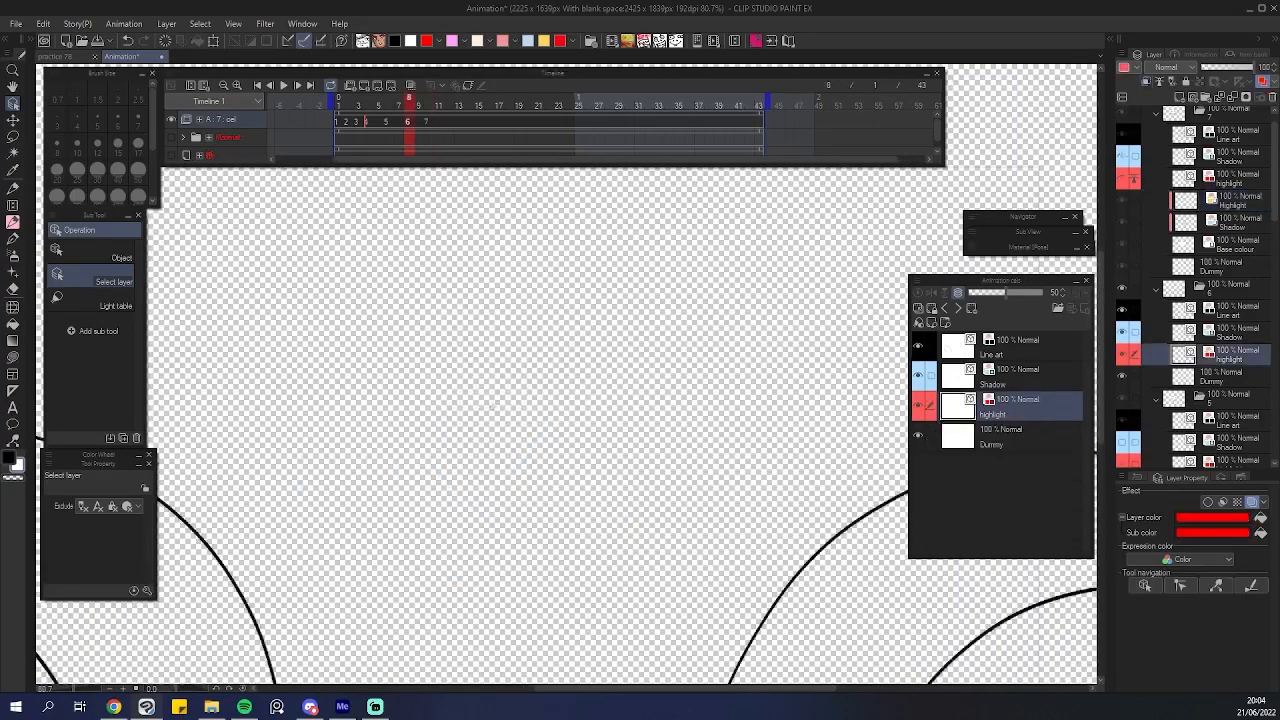
Apply Advanced Fill on the Highlight layer of the next head cel.
scroll(503, 345, down, 1)
scroll(519, 359, up, 1)
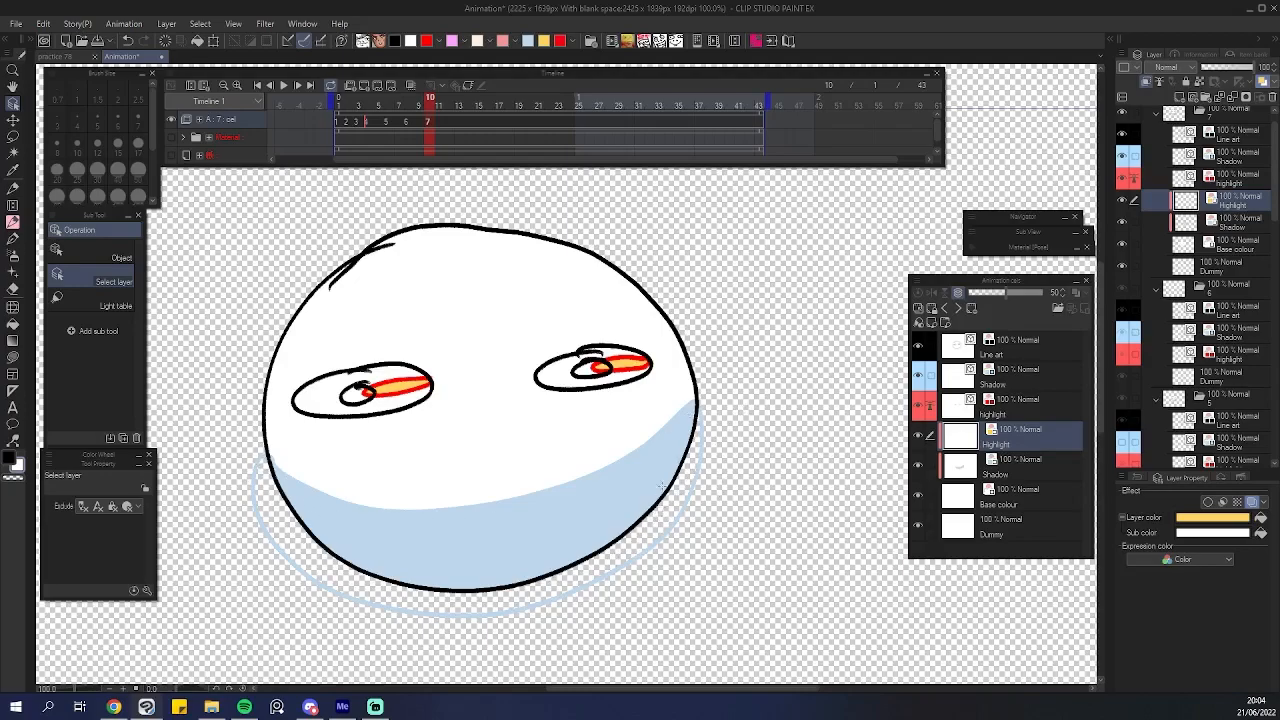
scroll(633, 388, down, 3)
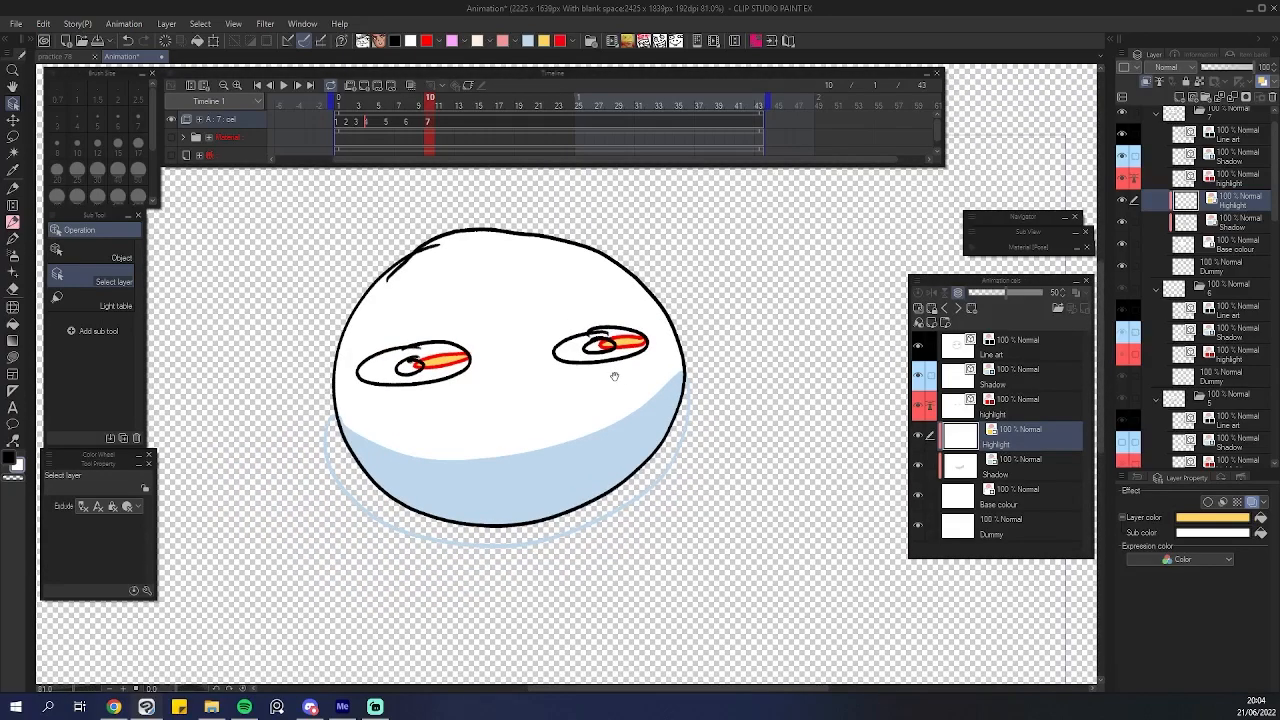
scroll(633, 388, down, 3)
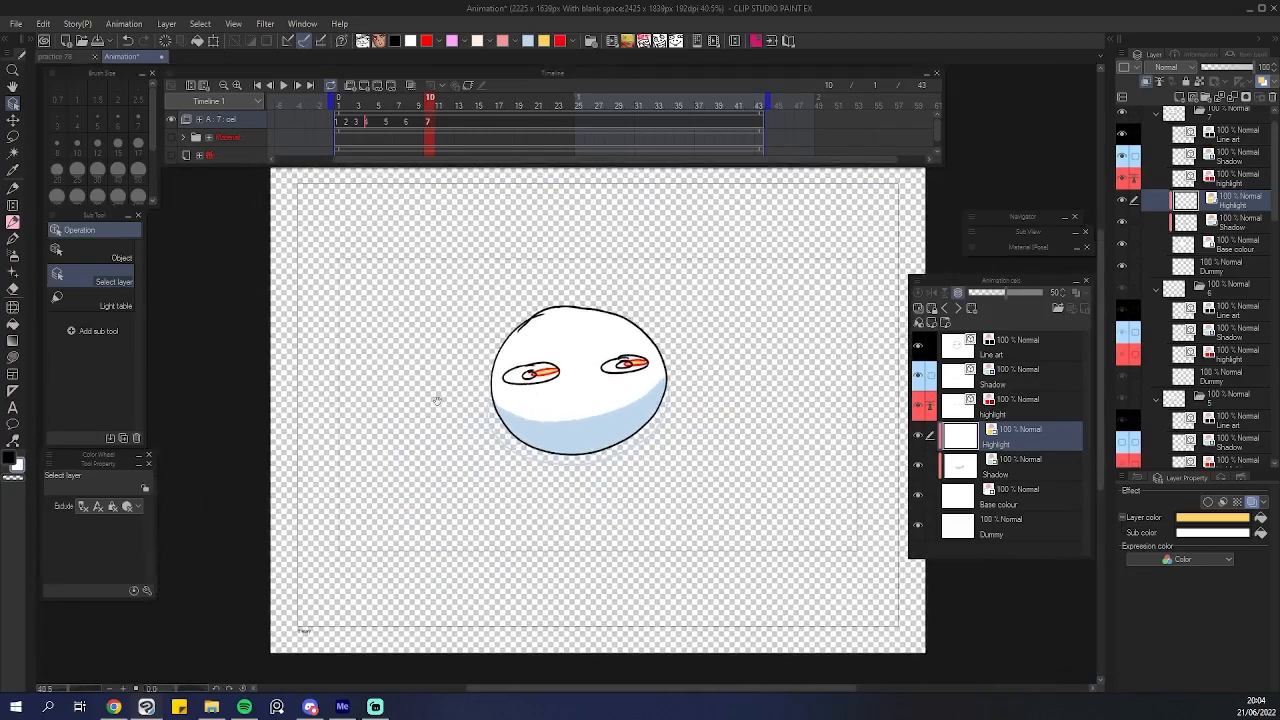
scroll(343, 405, up, 1)
click(43, 23)
click(82, 243)
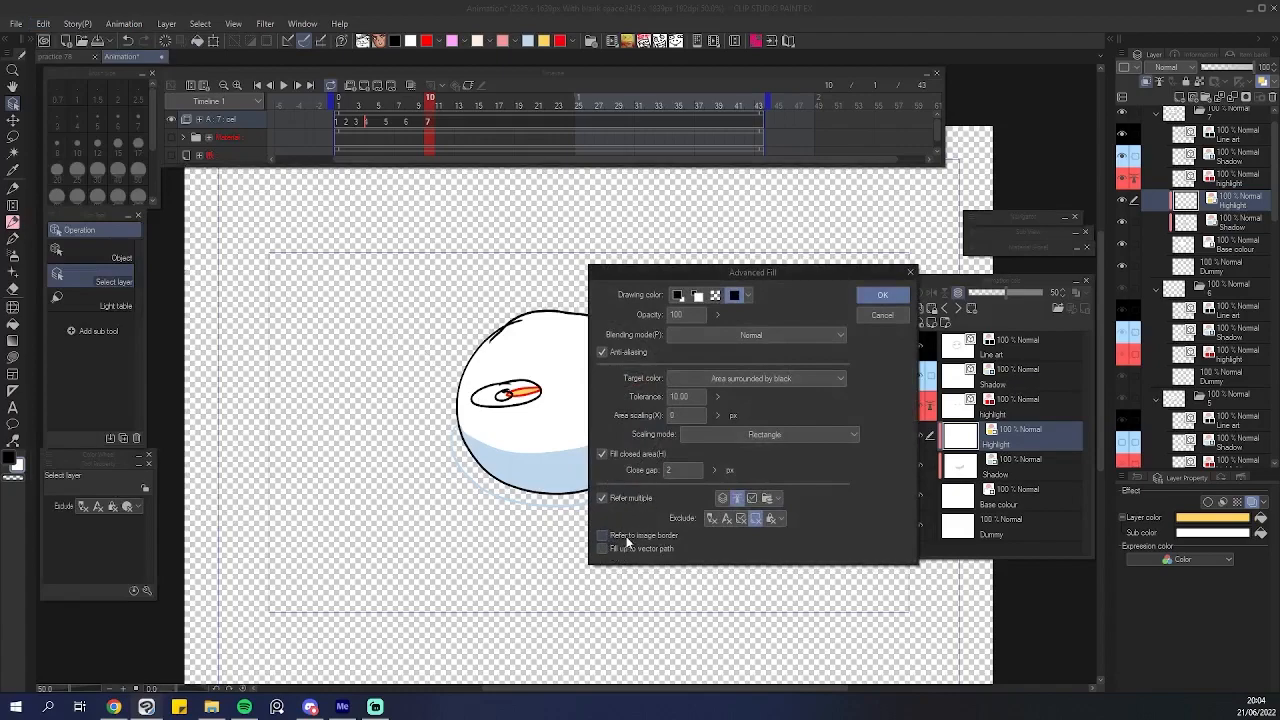
click(882, 295)
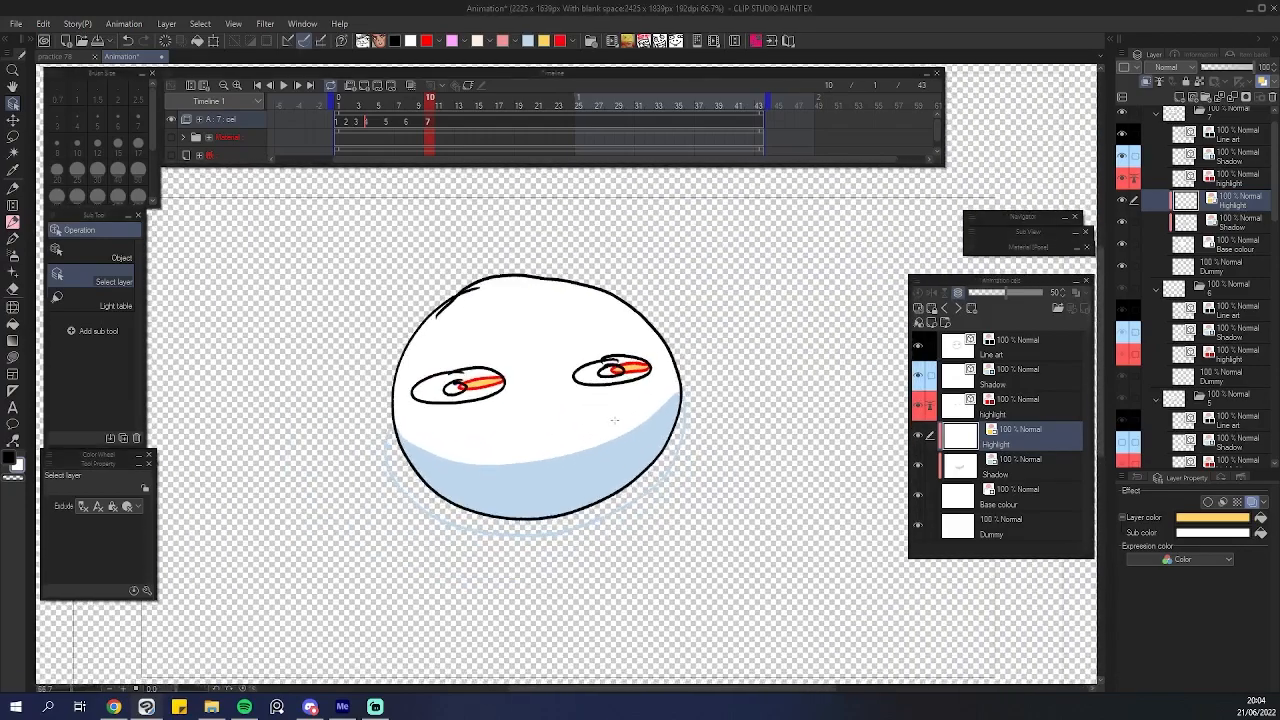
Look over the practice 78 canvas and return to the Animation project.
scroll(615, 420, down, 5)
scroll(622, 404, up, 2)
drag(662, 396, 638, 383)
key(comma)
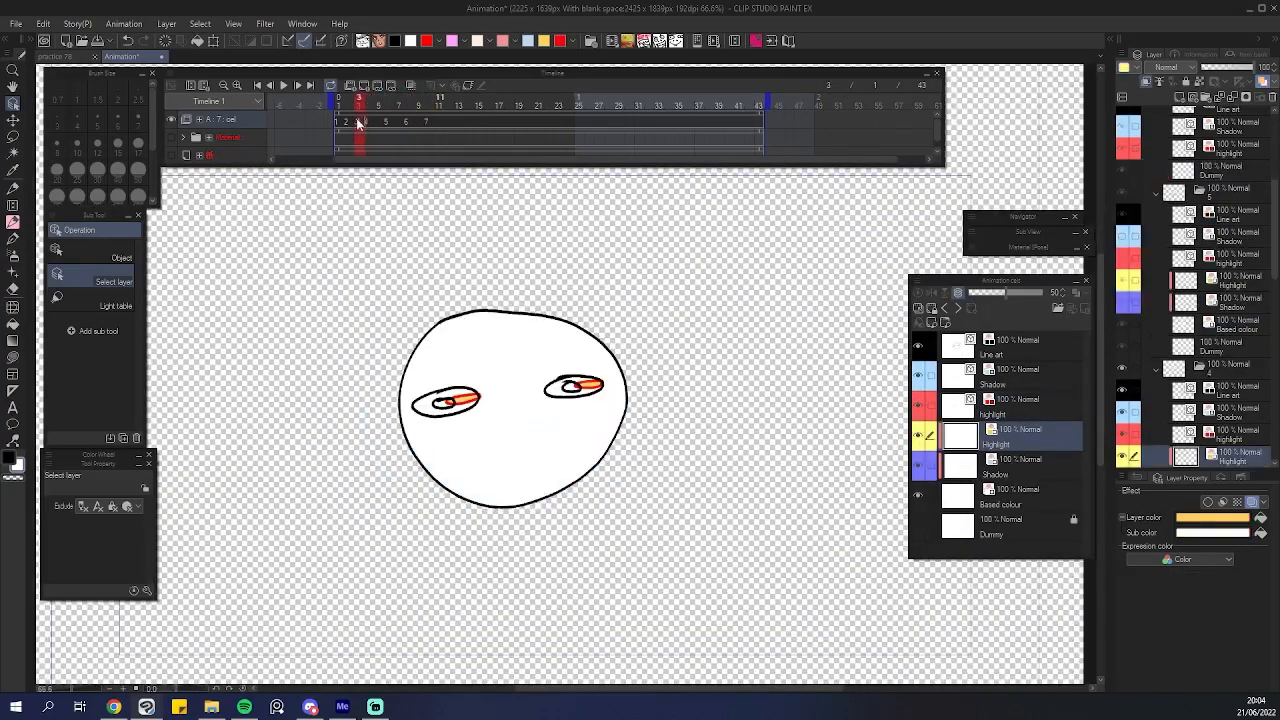
drag(357, 121, 448, 119)
click(58, 56)
scroll(603, 381, down, 2)
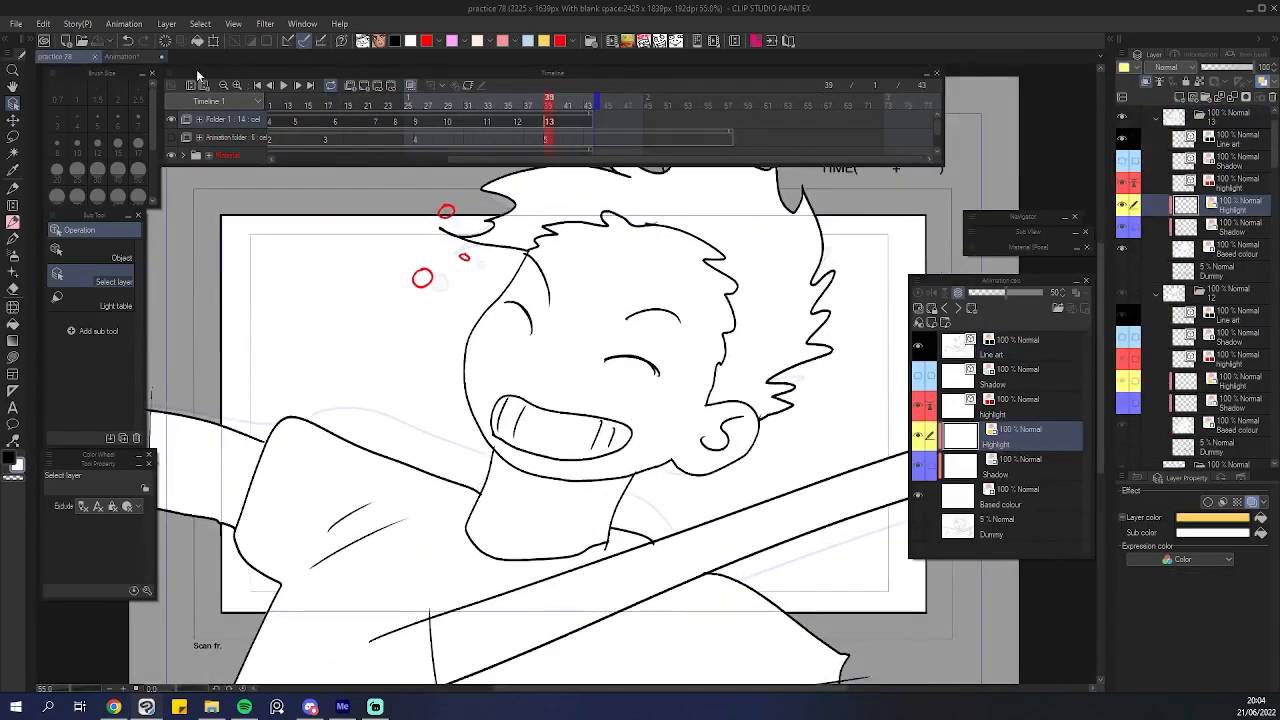
click(135, 61)
Sketch a dog's head, snout and ear with the pencil on the Dummy layer of the empty cel at frame 12.
click(438, 121)
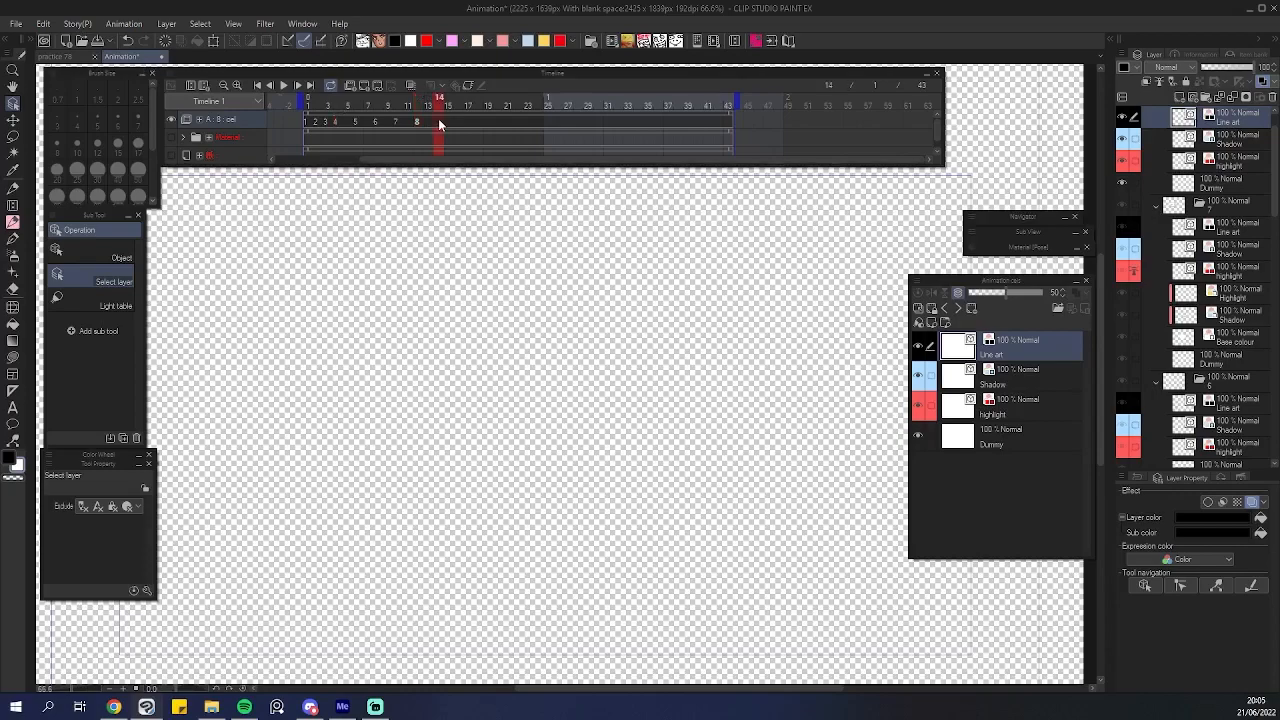
click(170, 155)
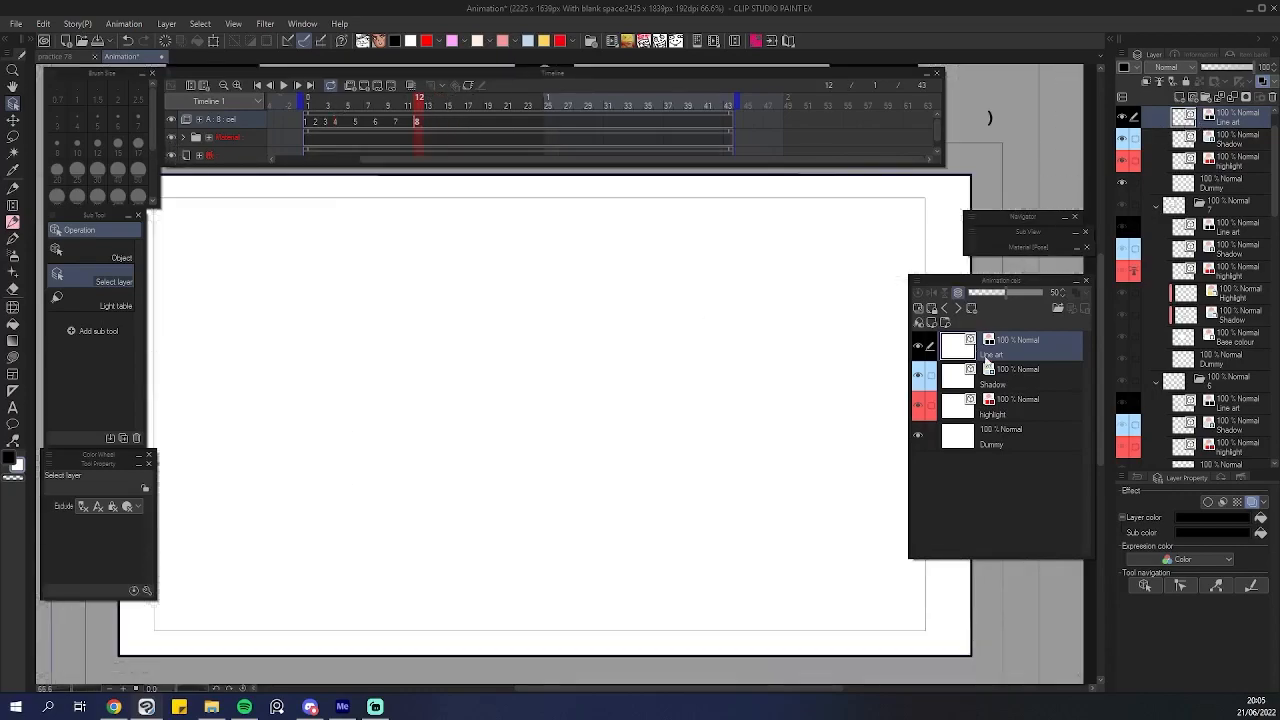
key(p)
click(961, 435)
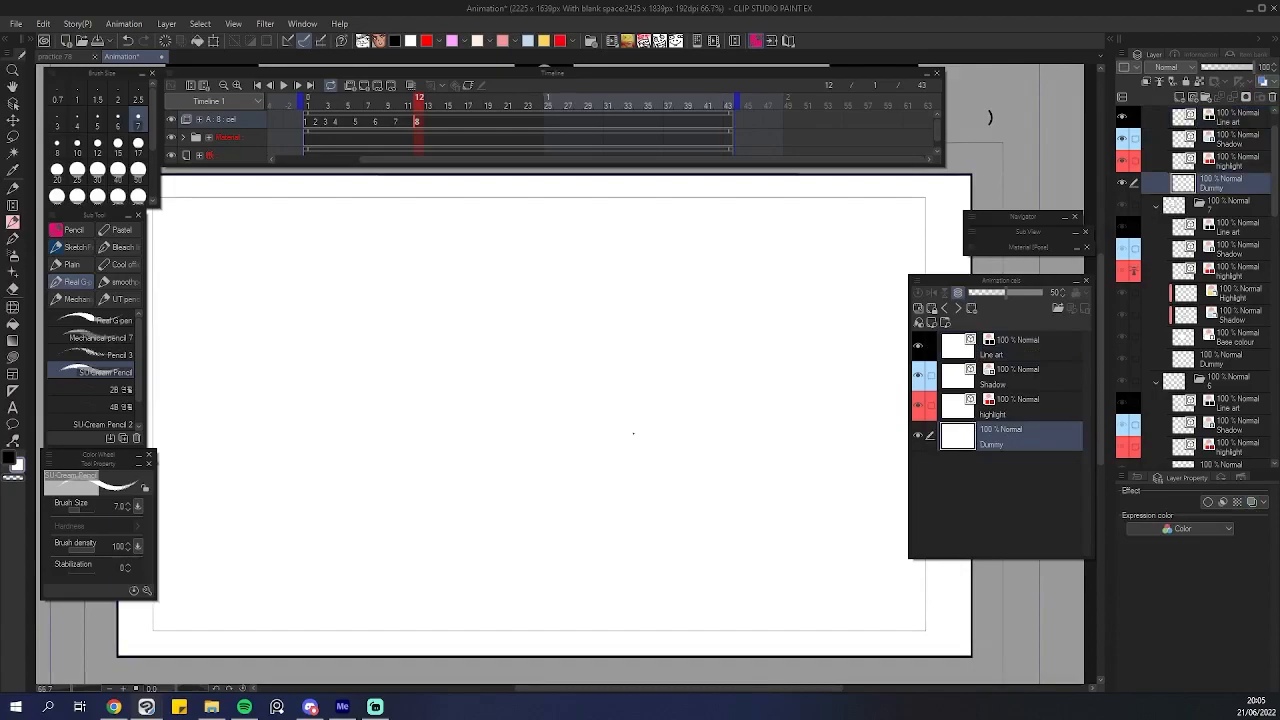
key(x)
drag(446, 466, 443, 466)
drag(421, 378, 418, 386)
drag(526, 426, 547, 426)
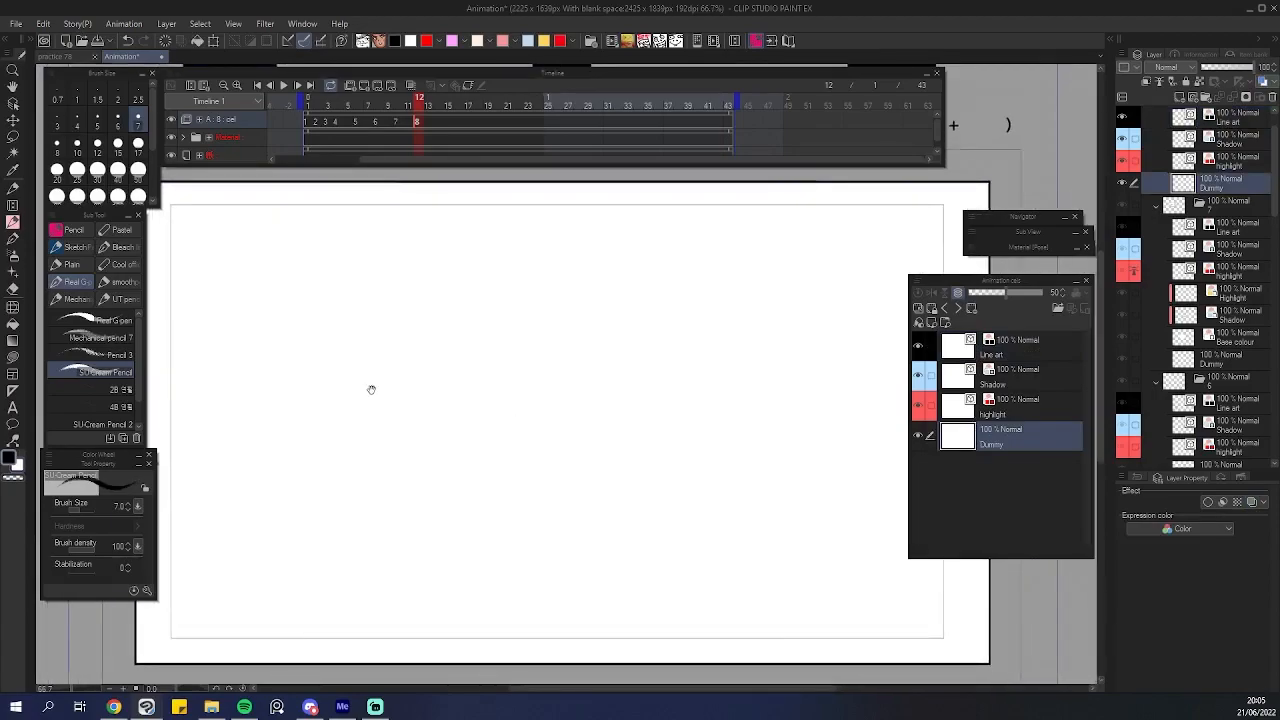
drag(369, 389, 366, 397)
scroll(380, 343, up, 1)
key(ctrl+z)
drag(372, 258, 337, 378)
key(ctrl+z)
mouse_move(429, 237)
mouse_down()
mouse_move(363, 391)
mouse_move(361, 338)
mouse_up()
key(ctrl+z)
key(ctrl+z)
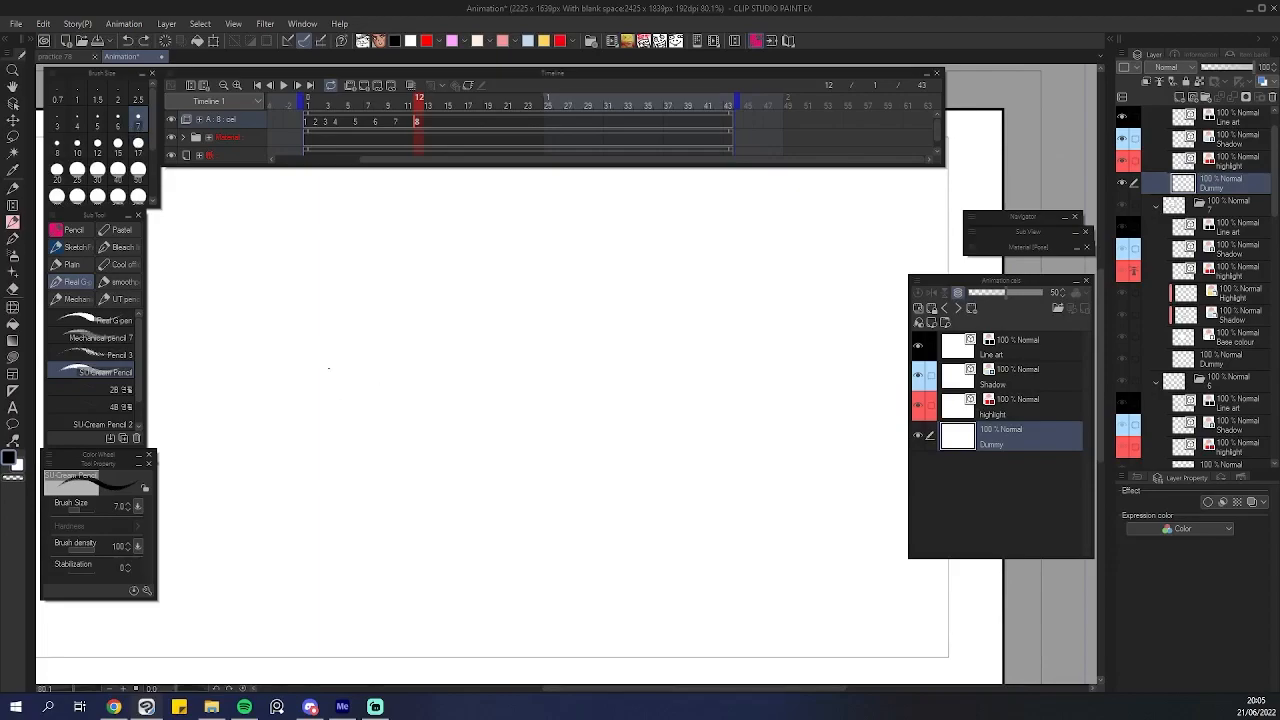
mouse_move(420, 296)
mouse_down()
mouse_move(302, 337)
mouse_move(435, 367)
mouse_up()
drag(346, 316, 310, 340)
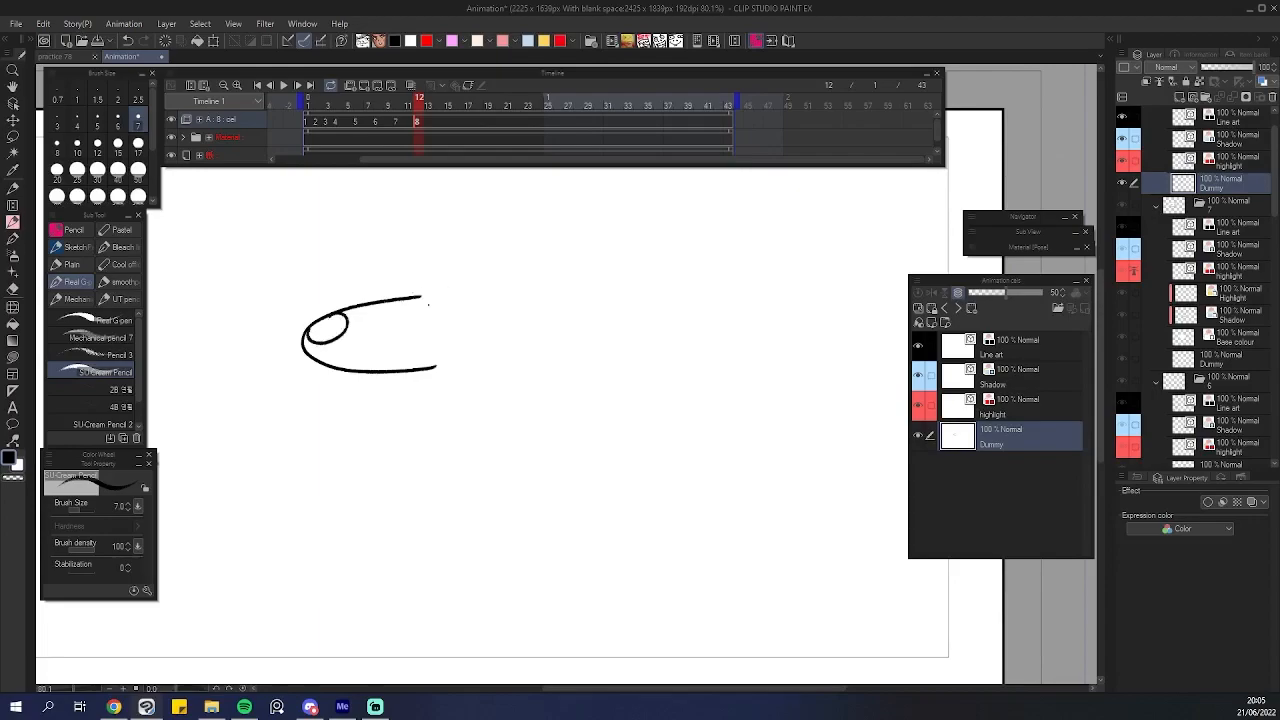
mouse_move(392, 300)
mouse_down()
mouse_move(450, 242)
mouse_move(567, 349)
mouse_move(514, 328)
mouse_up()
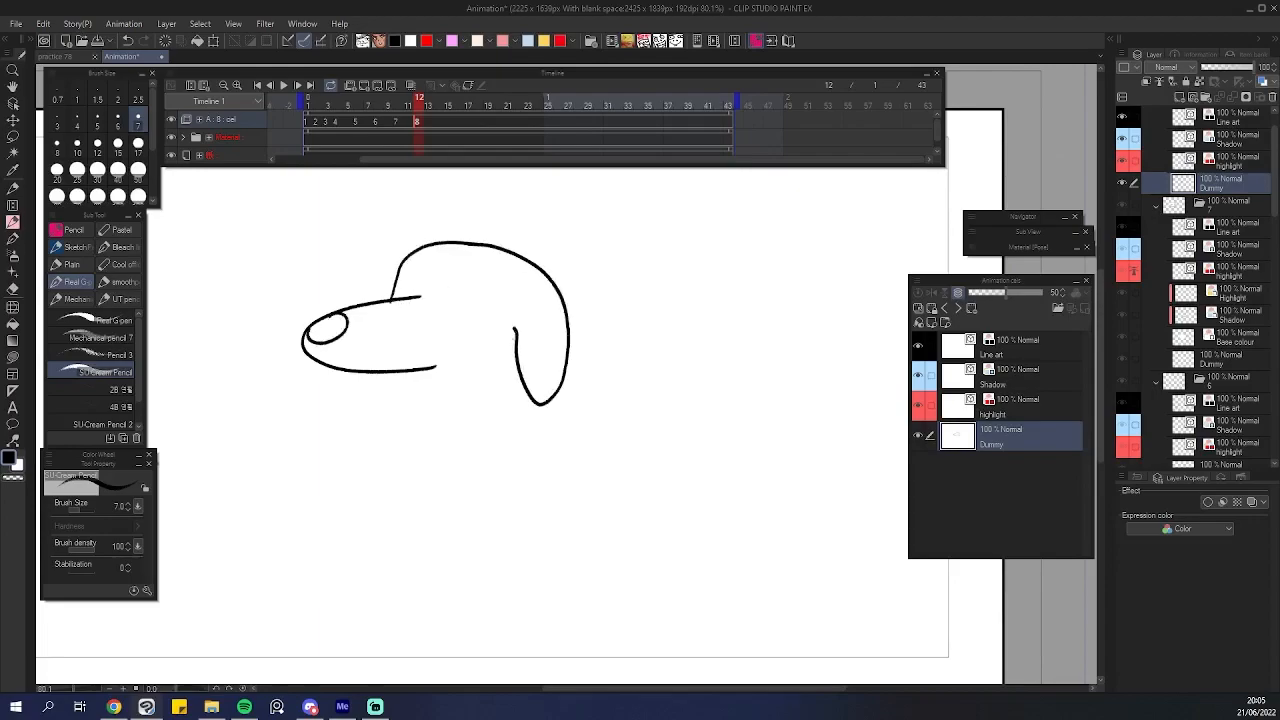
mouse_move(415, 368)
mouse_down()
mouse_move(417, 452)
mouse_move(458, 545)
mouse_up()
key(ctrl+z)
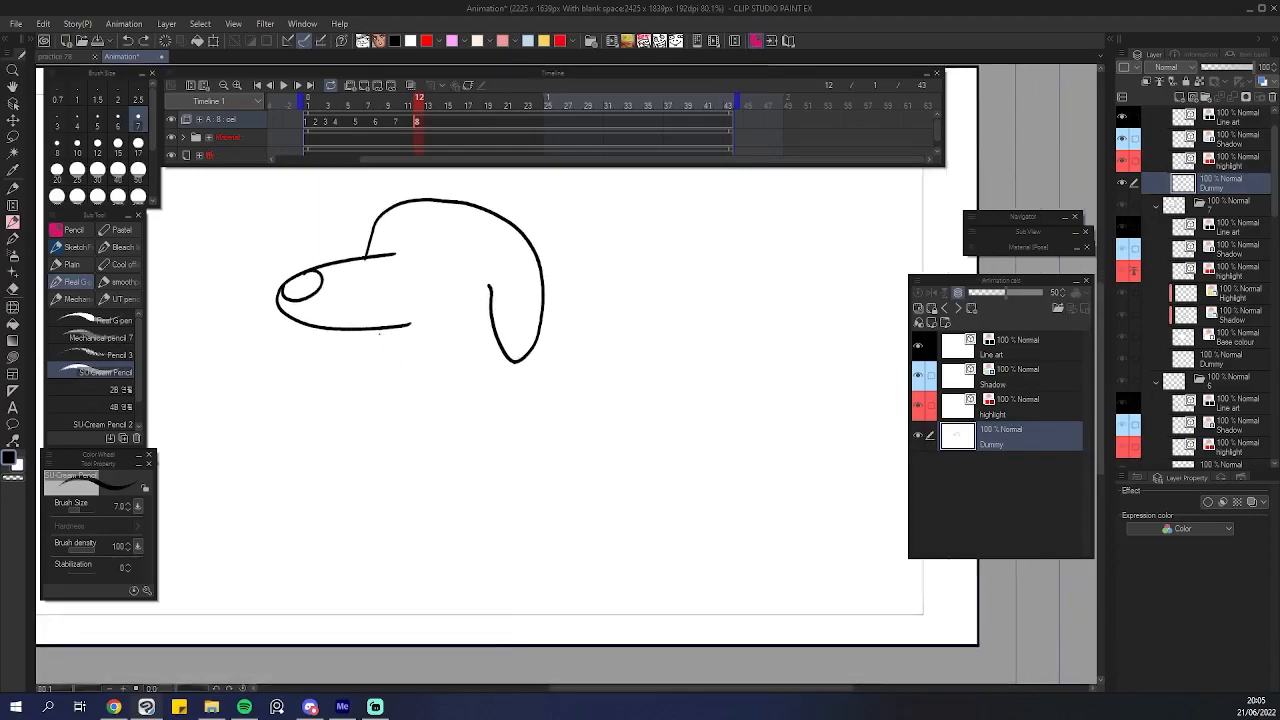
mouse_move(381, 372)
mouse_down()
mouse_move(417, 497)
mouse_move(437, 494)
mouse_move(469, 544)
mouse_move(488, 489)
mouse_move(516, 480)
mouse_move(601, 524)
mouse_move(637, 400)
mouse_move(703, 383)
mouse_move(537, 352)
mouse_up()
Sketch the dog's eyes, mouth, body, legs and tail on the Dummy layer.
scroll(434, 258, up, 2)
drag(459, 244, 457, 248)
drag(353, 257, 378, 253)
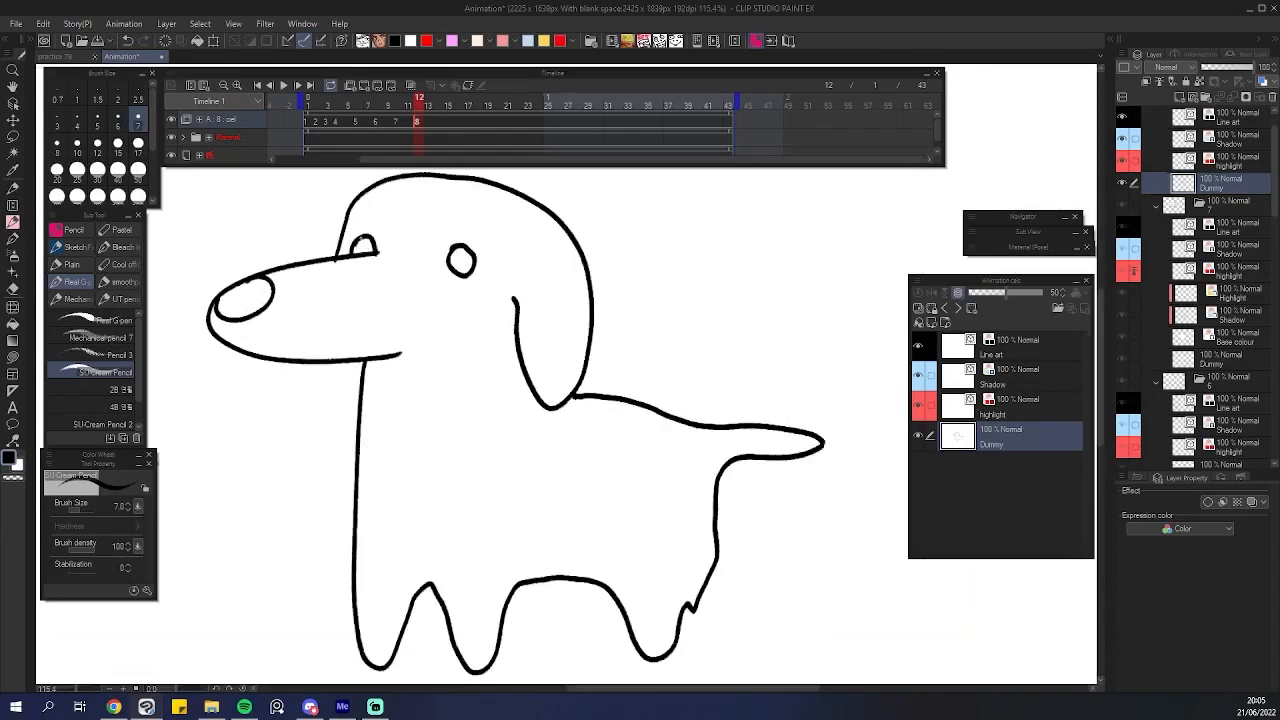
key(ctrl+z)
drag(455, 255, 526, 329)
scroll(527, 327, down, 6)
scroll(480, 350, up, 5)
drag(461, 370, 511, 343)
drag(611, 332, 700, 331)
key(ctrl+z)
drag(382, 404, 430, 360)
drag(541, 342, 557, 359)
scroll(694, 403, up, 2)
scroll(706, 397, down, 2)
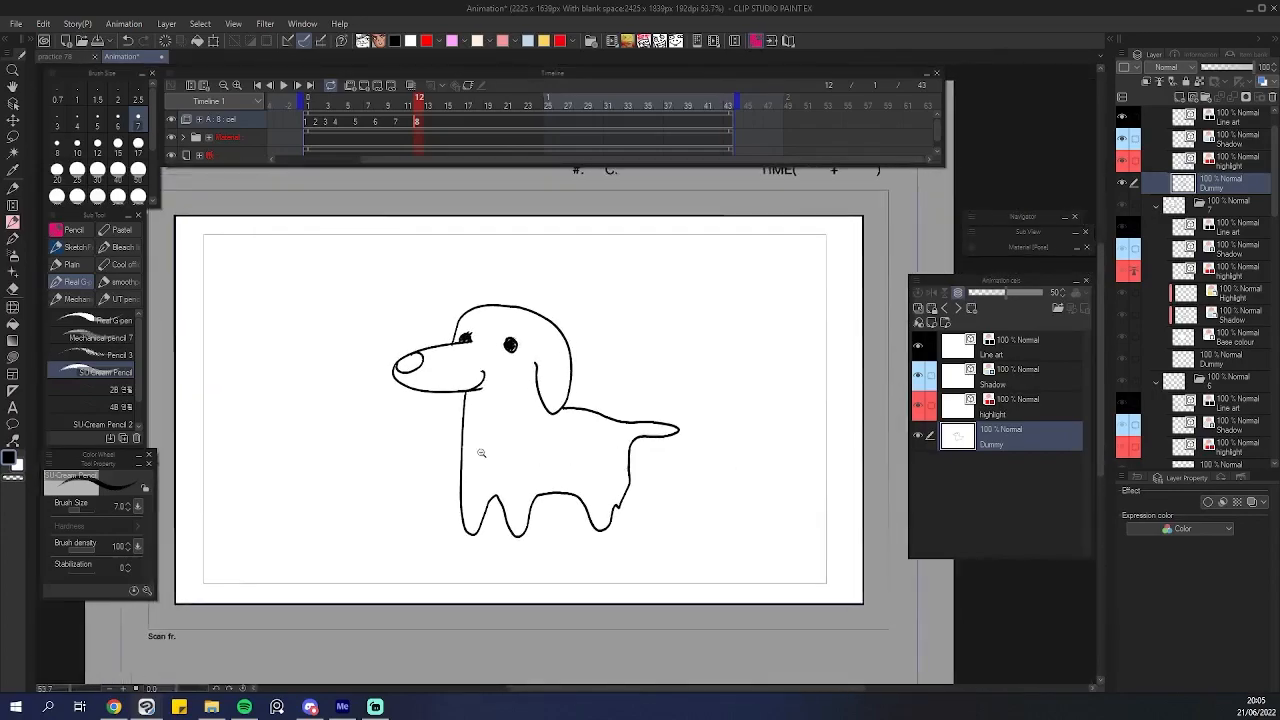
scroll(501, 454, up, 1)
scroll(634, 471, up, 2)
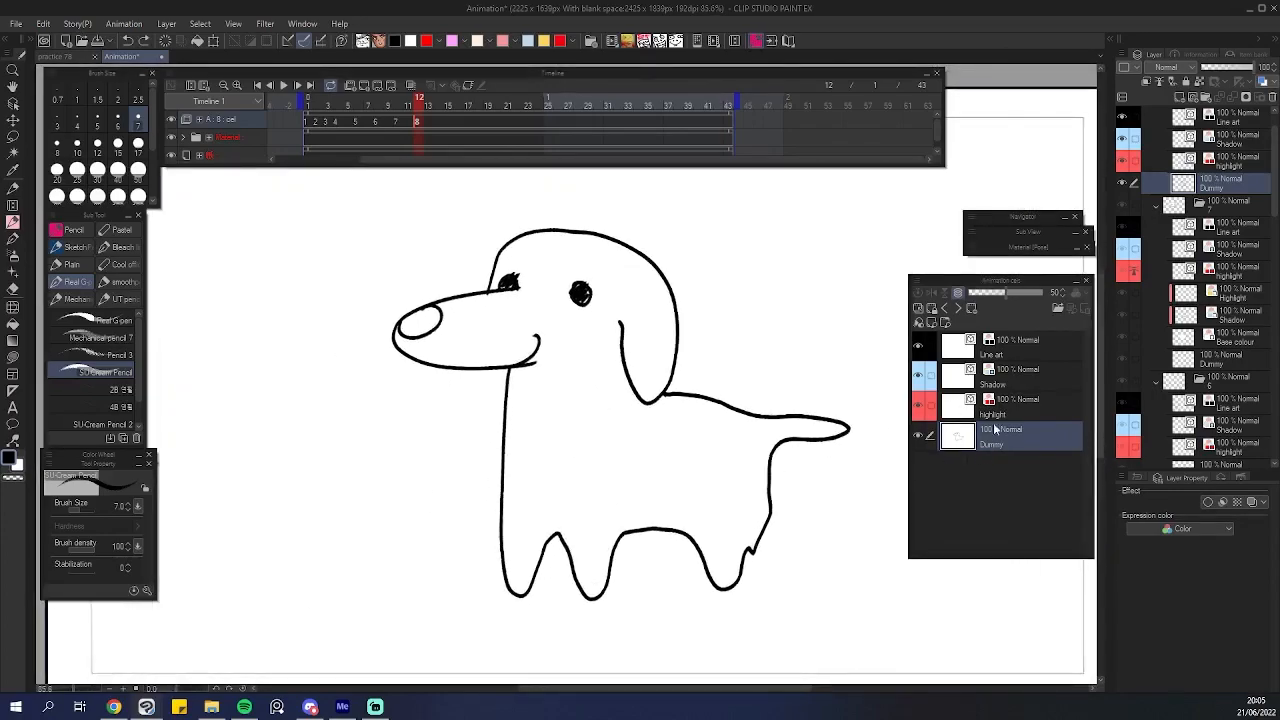
Lower the Dummy layer's opacity to 5% and select the Line art layer.
drag(1214, 76, 1209, 76)
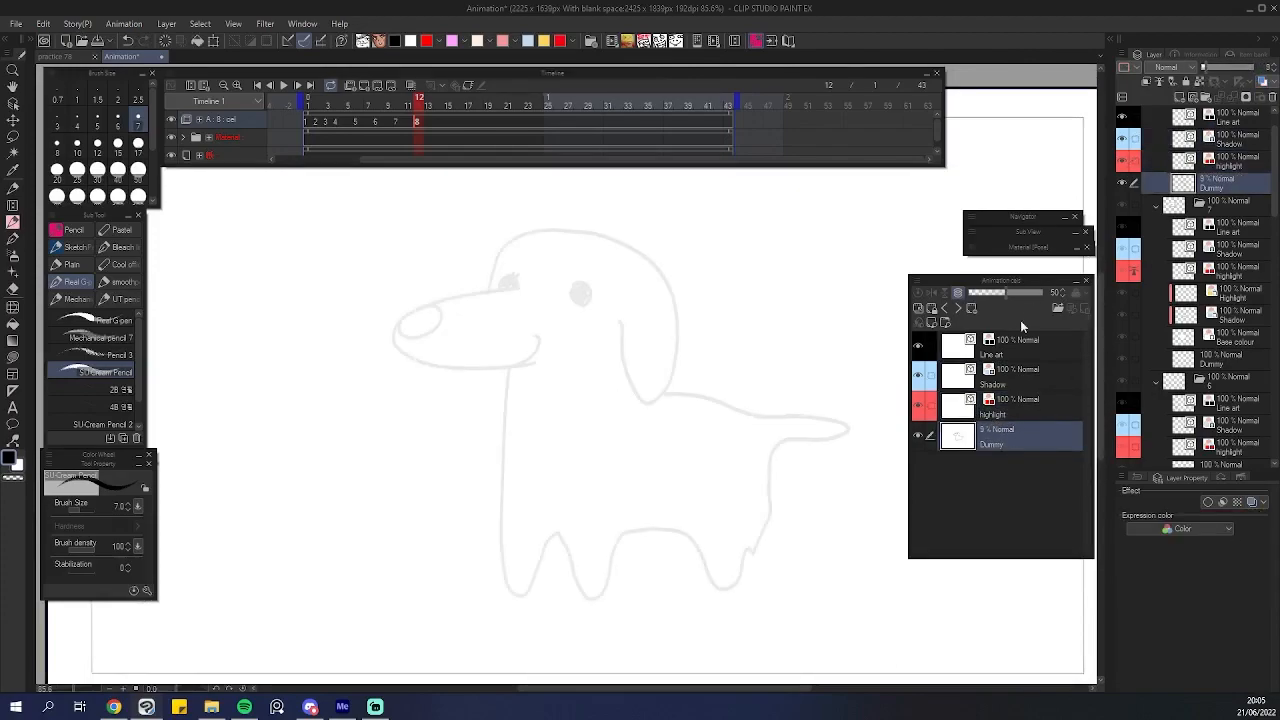
click(1030, 346)
Trace the dog's head, snout, ear and body outlines over the sketch on the Line art layer.
click(497, 289)
mouse_move(562, 268)
mouse_down()
mouse_move(528, 292)
mouse_move(349, 321)
mouse_move(270, 364)
mouse_move(229, 432)
mouse_move(301, 483)
mouse_move(486, 492)
mouse_move(510, 305)
mouse_move(318, 333)
mouse_move(239, 373)
mouse_move(231, 436)
mouse_move(317, 489)
mouse_move(460, 500)
mouse_move(561, 490)
mouse_move(616, 423)
mouse_up()
key(ctrl+z)
mouse_move(328, 339)
mouse_down()
mouse_move(356, 383)
mouse_move(274, 412)
mouse_move(246, 378)
mouse_move(268, 356)
mouse_up()
mouse_move(588, 479)
mouse_down()
mouse_move(460, 306)
mouse_move(484, 322)
mouse_up()
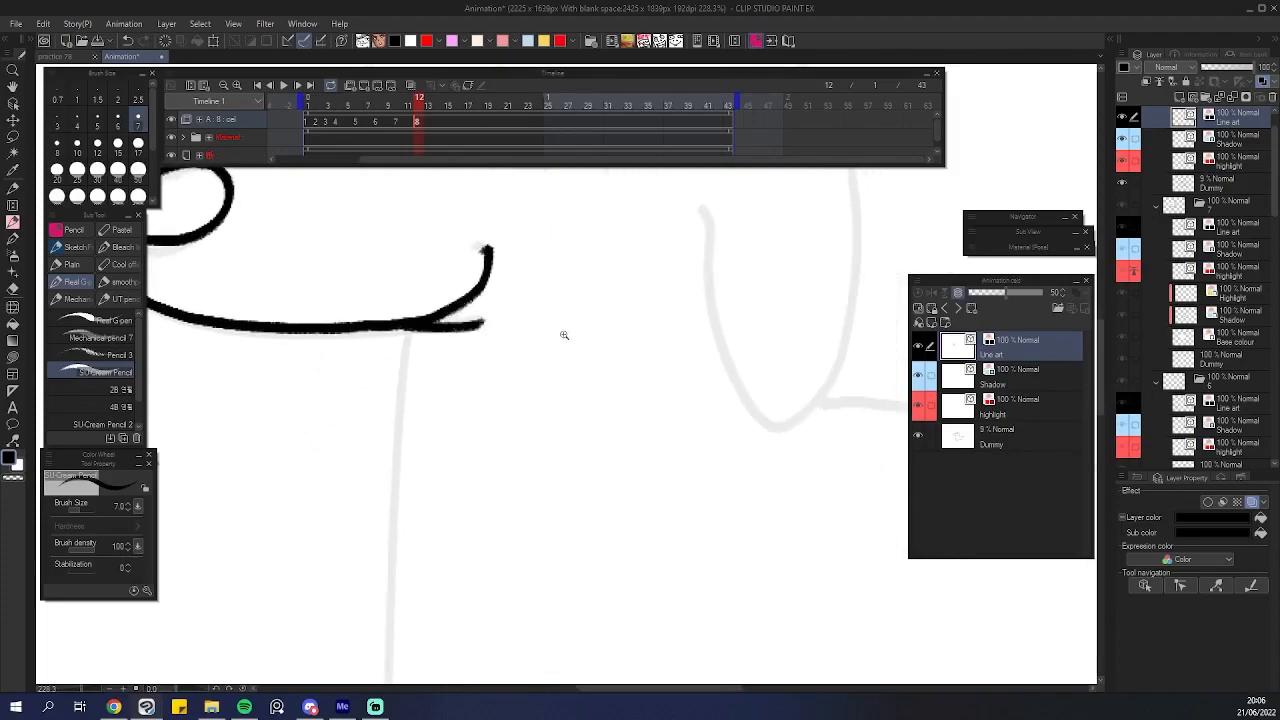
scroll(562, 338, down, 10)
drag(578, 374, 461, 285)
mouse_move(390, 240)
mouse_down()
mouse_move(392, 457)
mouse_move(430, 400)
mouse_move(466, 455)
mouse_move(540, 398)
mouse_move(590, 445)
mouse_move(658, 312)
mouse_move(655, 288)
mouse_move(538, 270)
mouse_up()
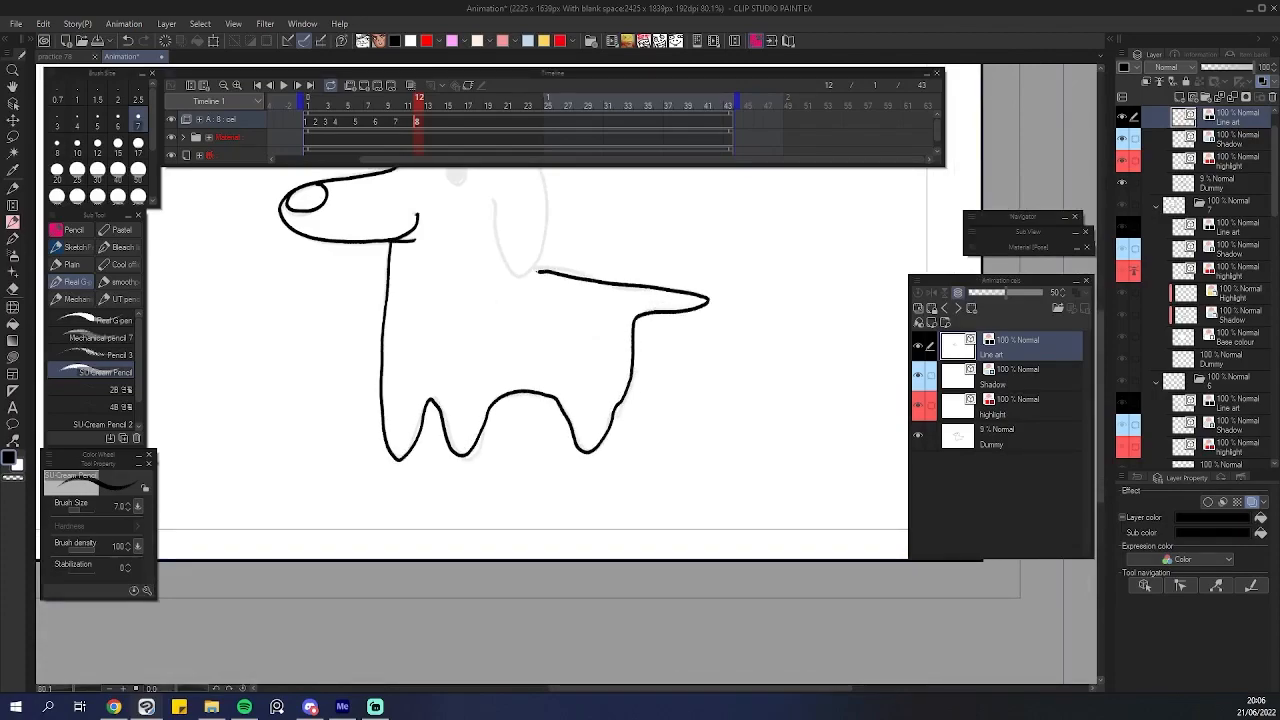
scroll(588, 253, up, 3)
mouse_move(297, 356)
mouse_down()
mouse_move(340, 282)
mouse_move(411, 271)
mouse_move(308, 316)
mouse_move(357, 273)
mouse_move(431, 269)
mouse_move(505, 298)
mouse_move(550, 344)
mouse_move(562, 437)
mouse_move(544, 503)
mouse_move(526, 517)
mouse_move(487, 458)
mouse_move(476, 402)
mouse_up()
key(ctrl+z)
Ink the dog's eyes, mouth and remaining line details on the Line art layer.
key(e)
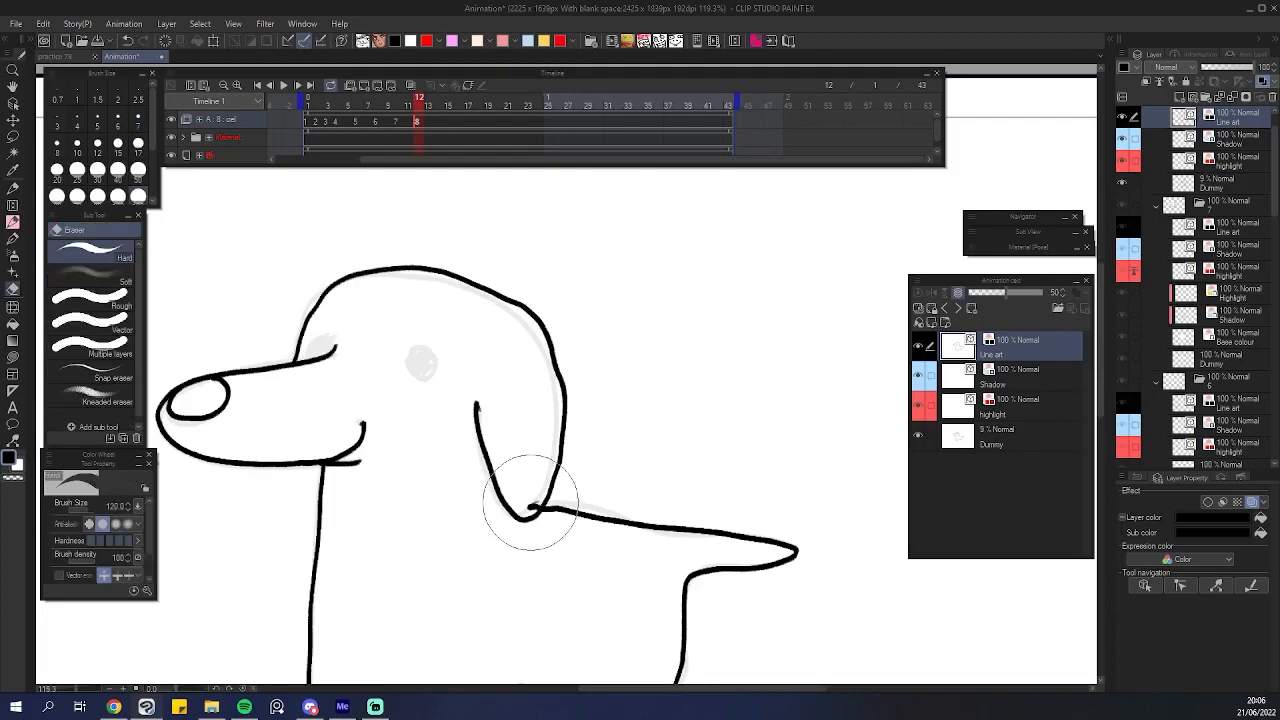
click(92, 320)
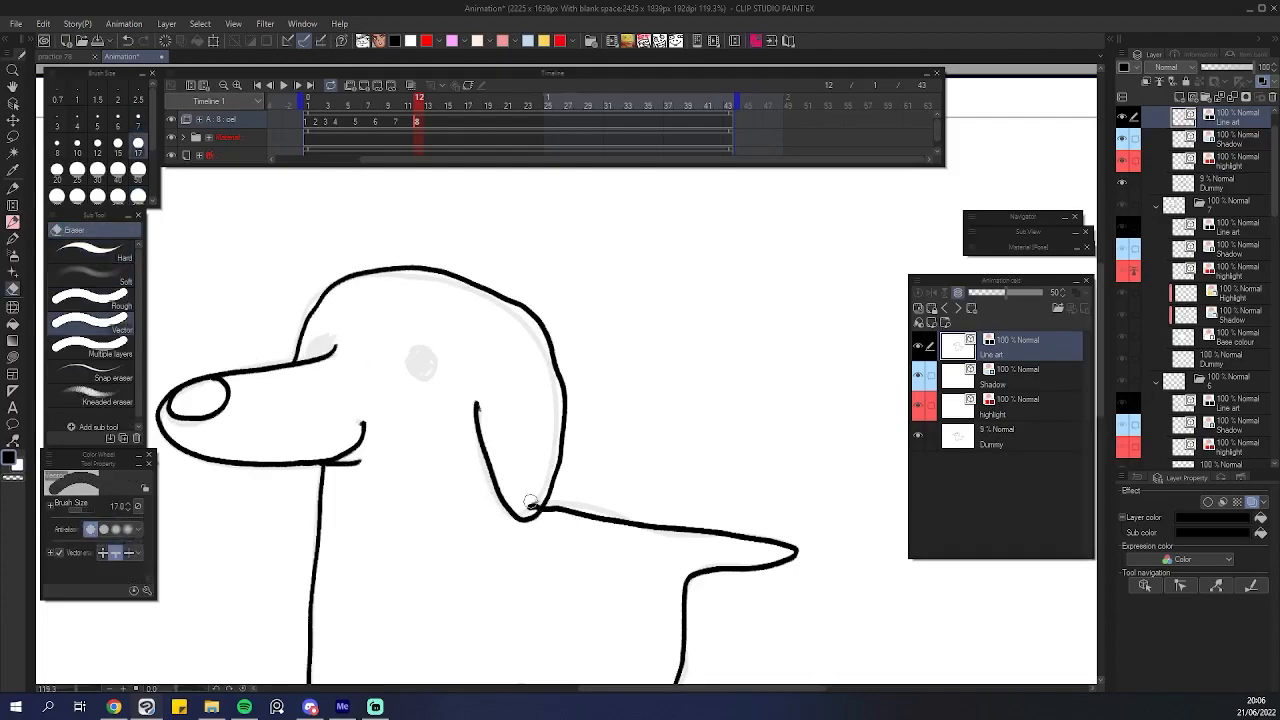
key(p)
scroll(418, 362, up, 5)
mouse_move(427, 327)
mouse_down()
mouse_move(436, 400)
mouse_move(413, 332)
mouse_move(531, 372)
mouse_up()
mouse_move(271, 393)
mouse_down()
mouse_move(288, 343)
mouse_move(338, 377)
mouse_up()
mouse_move(535, 390)
mouse_down()
mouse_move(511, 380)
mouse_move(522, 365)
mouse_move(540, 376)
mouse_move(518, 418)
mouse_up()
drag(494, 388, 490, 424)
mouse_move(258, 358)
mouse_down()
mouse_move(290, 328)
mouse_move(302, 360)
mouse_move(258, 375)
mouse_up()
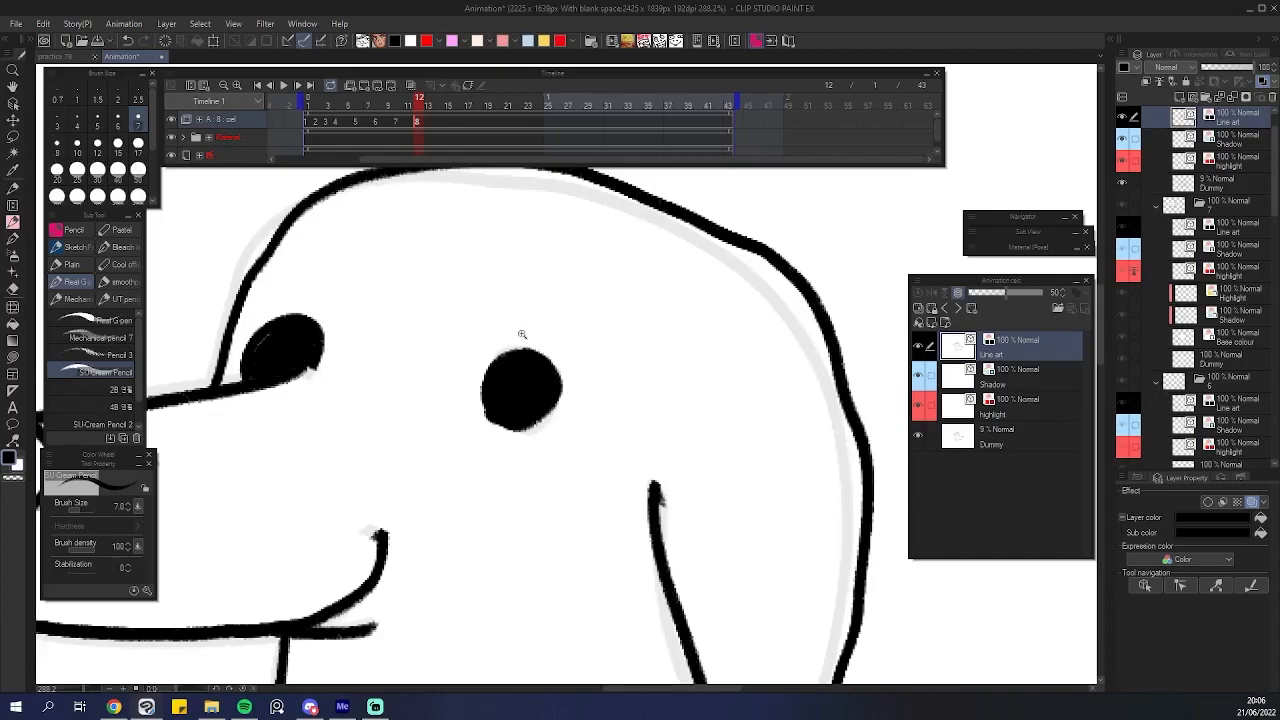
drag(528, 328, 420, 350)
drag(574, 397, 490, 430)
drag(643, 463, 576, 429)
drag(590, 481, 643, 497)
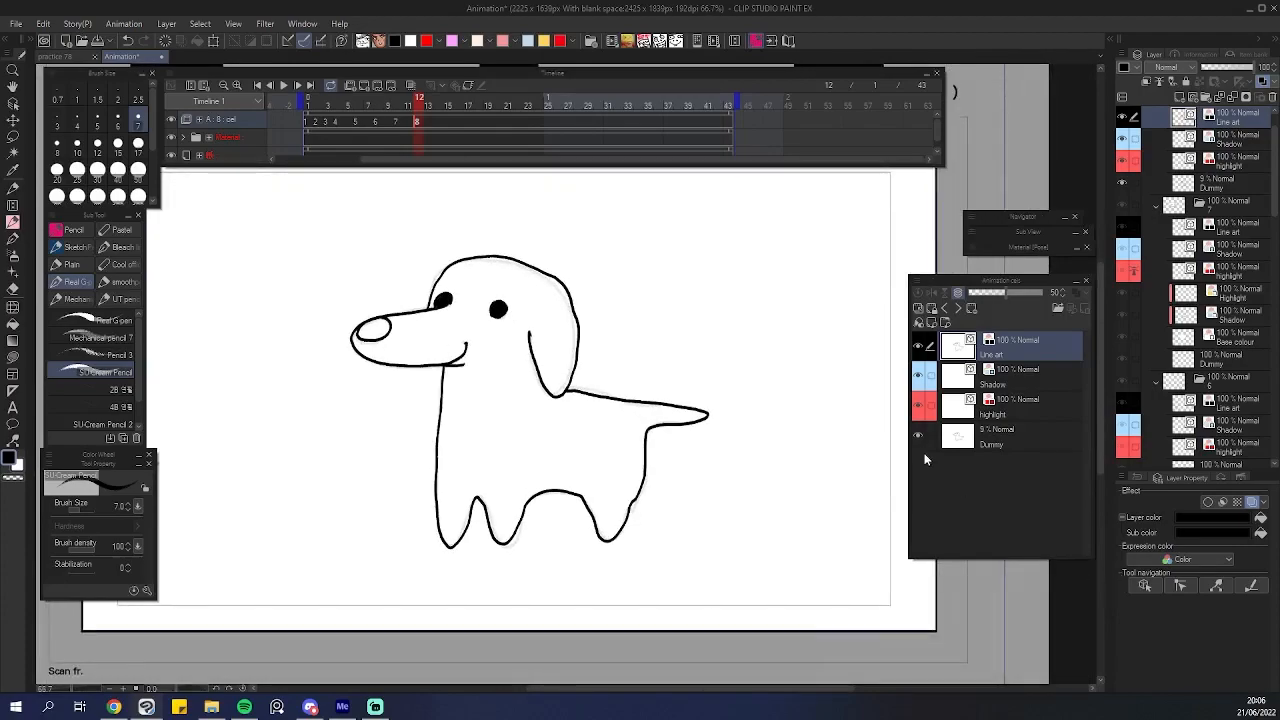
Draw blue shadow outlines along the dog's ear and tail on the Shadow layer.
click(1015, 376)
mouse_move(466, 461)
mouse_down()
mouse_move(508, 443)
mouse_move(417, 397)
mouse_move(457, 390)
mouse_up()
mouse_move(446, 320)
mouse_down()
mouse_move(438, 386)
mouse_move(484, 530)
mouse_move(520, 510)
mouse_up()
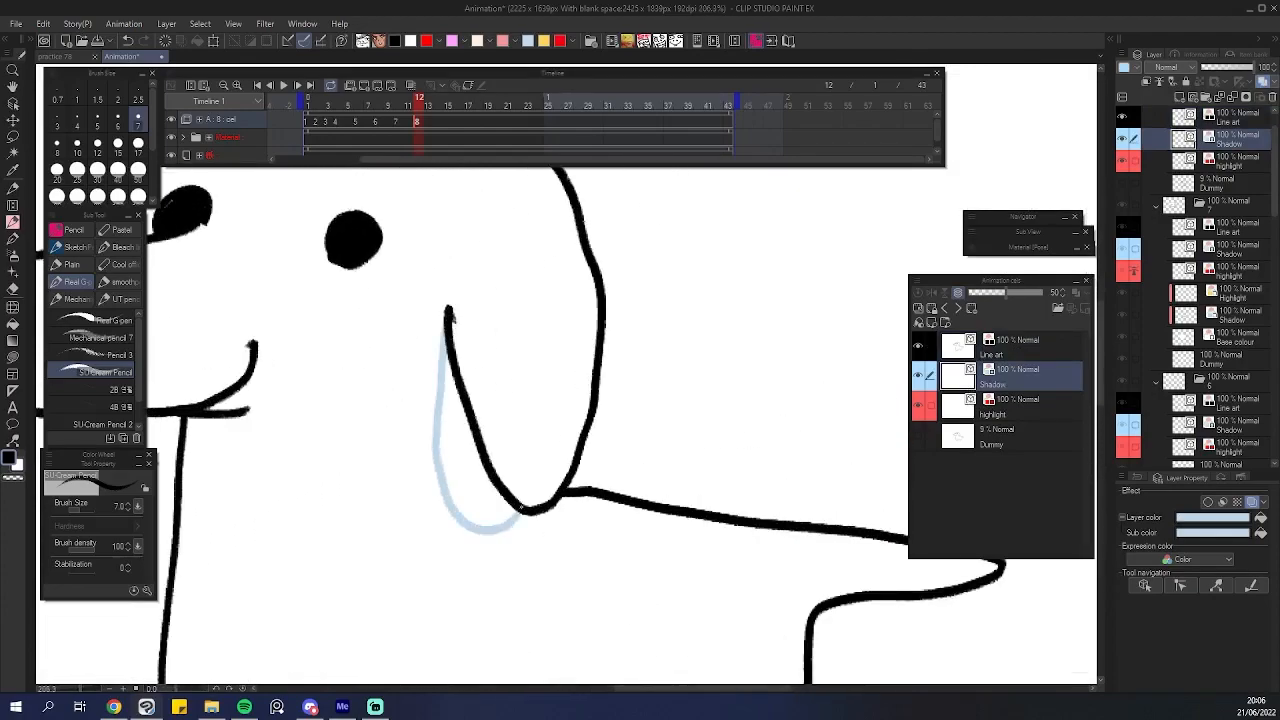
key(ctrl+z)
mouse_move(446, 316)
mouse_down()
mouse_move(433, 376)
mouse_move(480, 524)
mouse_move(522, 506)
mouse_up()
key(ctrl+z)
key(ctrl+z)
mouse_move(452, 345)
mouse_down()
mouse_move(501, 466)
mouse_move(450, 318)
mouse_move(437, 360)
mouse_up()
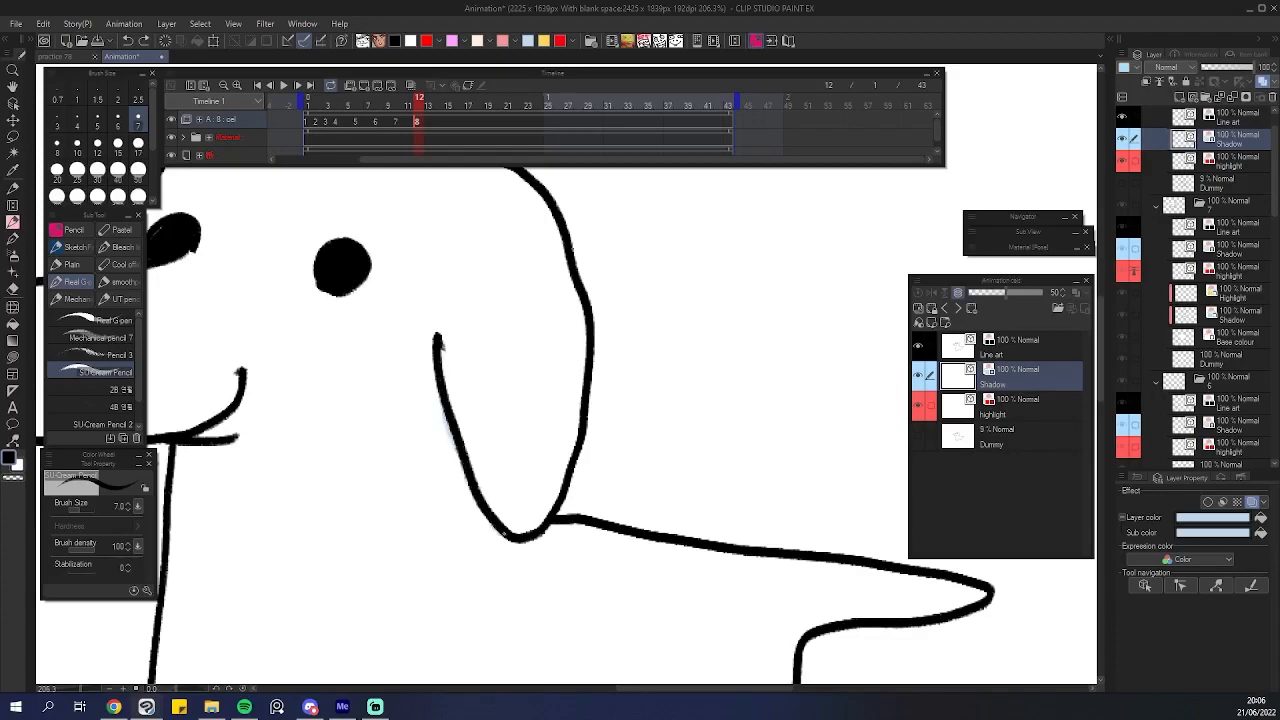
mouse_move(510, 542)
mouse_down()
mouse_move(460, 533)
mouse_move(431, 465)
mouse_move(432, 334)
mouse_up()
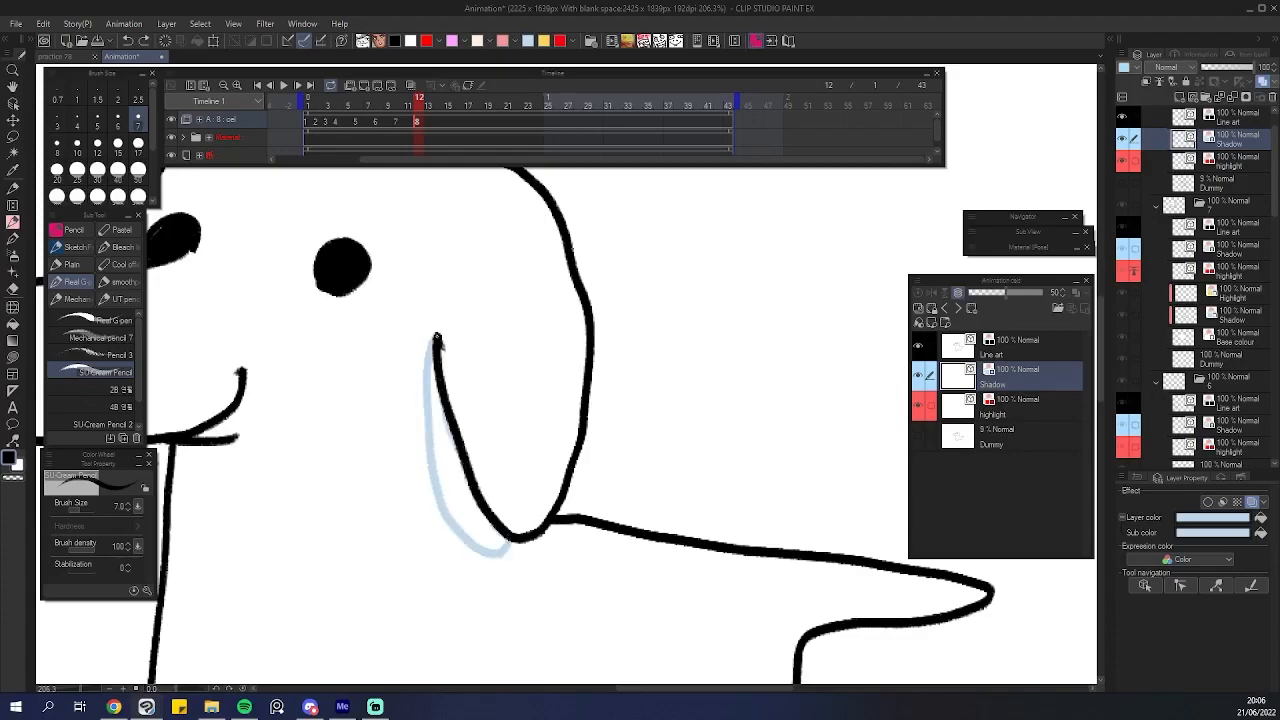
key(ctrl+0)
drag(519, 373, 484, 339)
drag(595, 473, 627, 454)
mouse_move(635, 402)
mouse_down()
mouse_move(649, 388)
mouse_move(595, 405)
mouse_move(620, 458)
mouse_up()
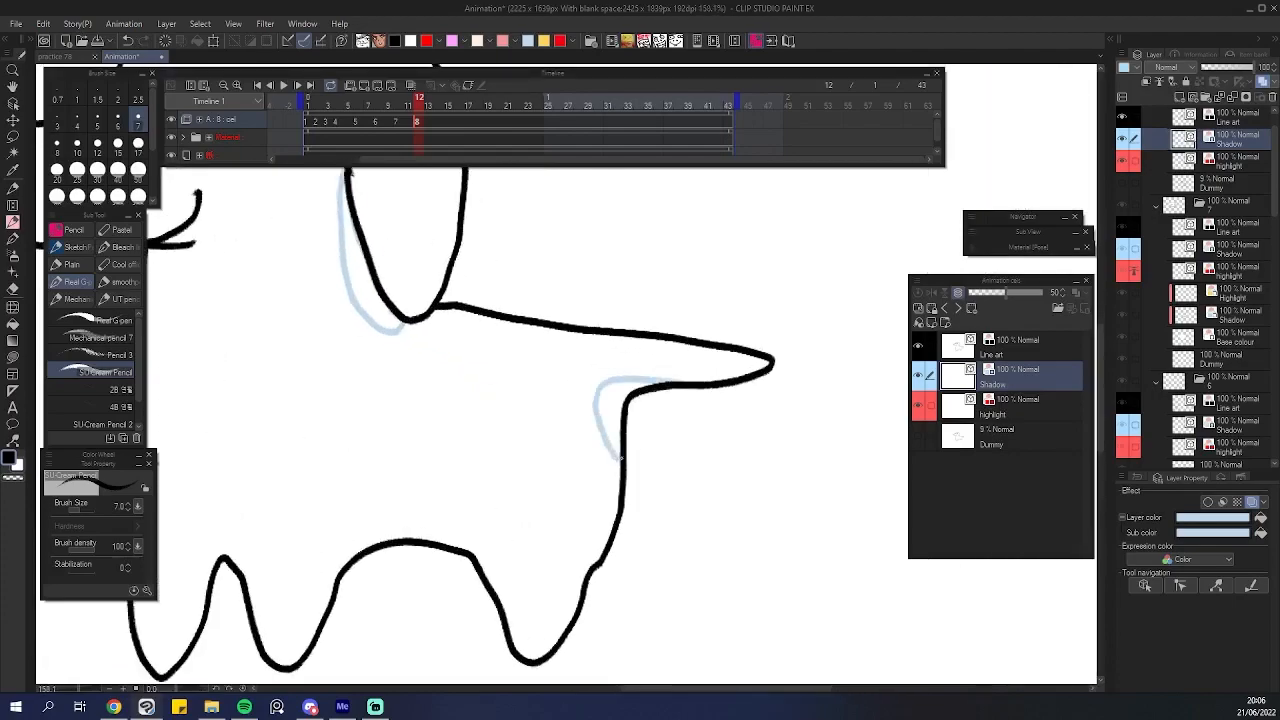
Add shadow outlines under the mouth, above the eyes and on the belly and legs on the Shadow layer.
drag(722, 374, 672, 400)
drag(610, 449, 565, 426)
drag(360, 447, 395, 430)
mouse_move(407, 419)
mouse_down()
mouse_move(354, 451)
mouse_move(282, 392)
mouse_move(330, 455)
mouse_up()
mouse_move(512, 452)
mouse_down()
mouse_move(474, 429)
mouse_move(612, 445)
mouse_move(545, 422)
mouse_move(573, 408)
mouse_up()
drag(512, 381, 565, 384)
mouse_move(468, 411)
mouse_down()
mouse_move(628, 410)
mouse_move(536, 453)
mouse_up()
key(ctrl+z)
mouse_move(434, 410)
mouse_down()
mouse_move(616, 376)
mouse_move(538, 478)
mouse_move(420, 415)
mouse_move(487, 494)
mouse_move(605, 345)
mouse_move(410, 405)
mouse_move(430, 440)
mouse_move(520, 505)
mouse_up()
key(ctrl+z)
key(ctrl+z)
mouse_move(497, 463)
mouse_down()
mouse_move(452, 440)
mouse_move(620, 390)
mouse_move(491, 461)
mouse_move(420, 420)
mouse_move(422, 408)
mouse_up()
key(ctrl+z)
scroll(422, 408, down, 4)
scroll(478, 410, up, 3)
scroll(478, 410, up, 3)
mouse_move(556, 315)
mouse_down()
mouse_move(550, 288)
mouse_move(546, 314)
mouse_up()
drag(428, 296, 460, 298)
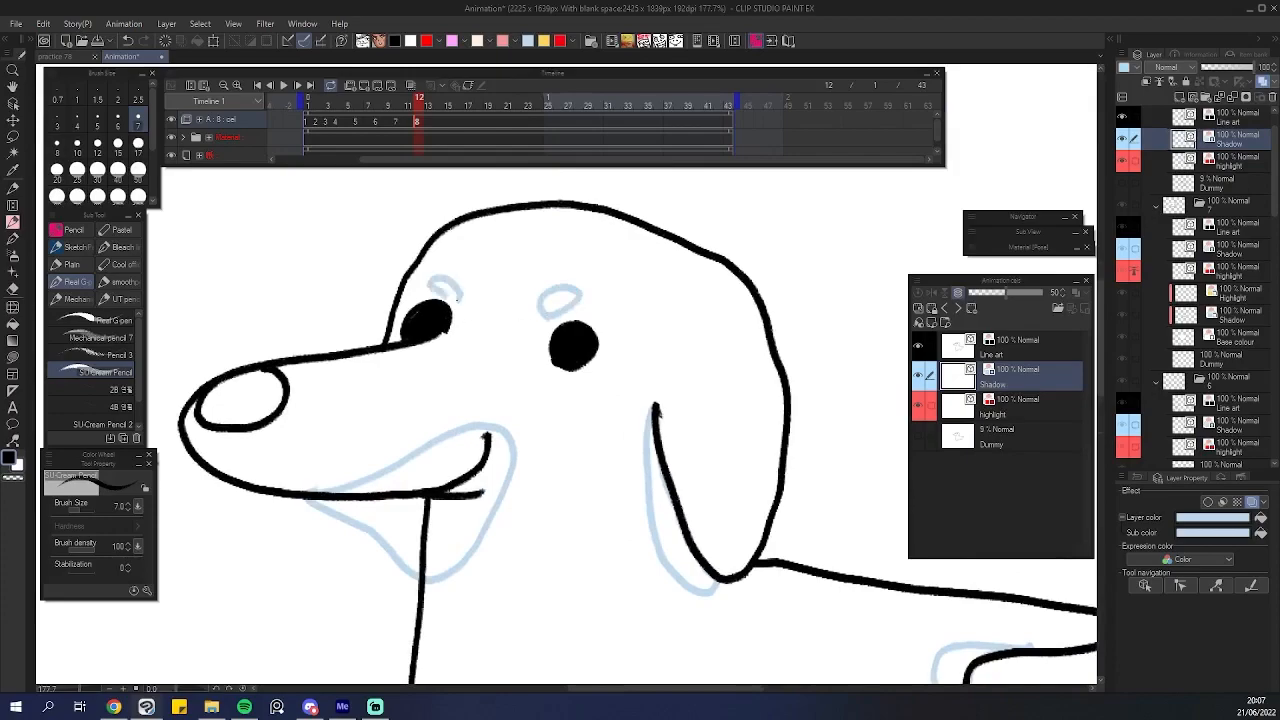
scroll(582, 292, down, 5)
scroll(625, 415, up, 3)
drag(597, 449, 535, 546)
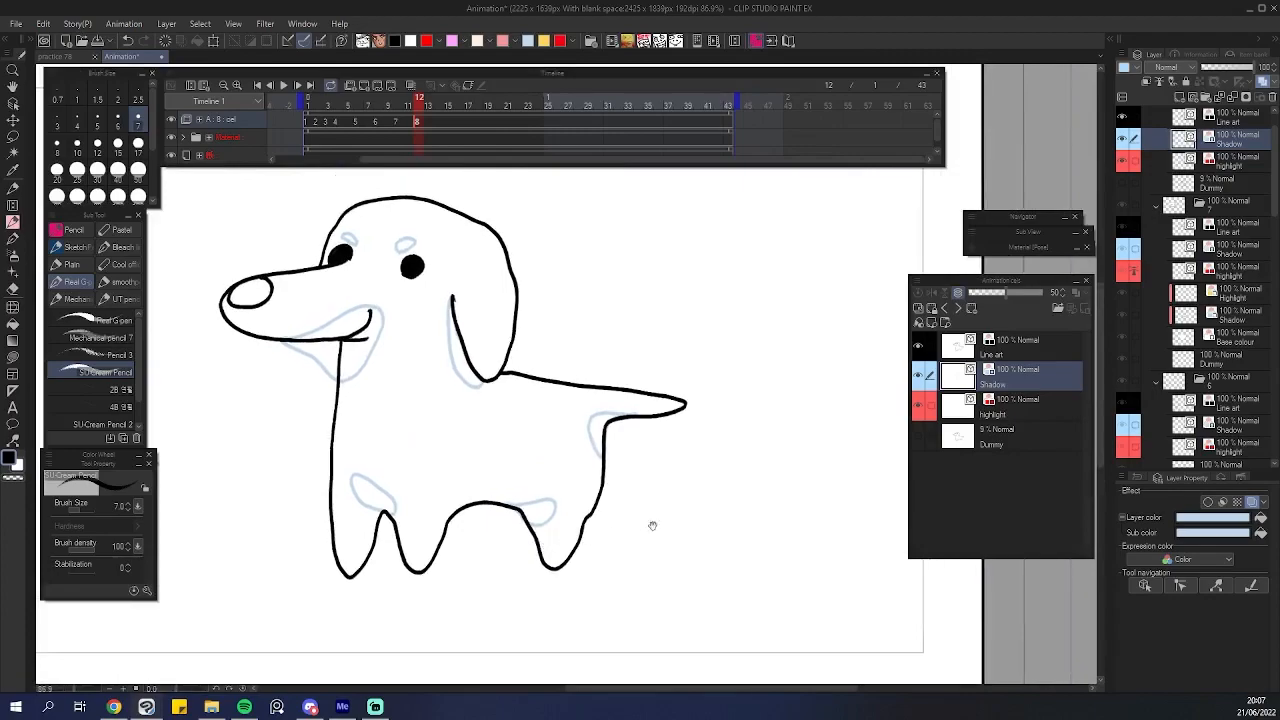
Draw a red highlight on the dog's nose on the highlight layer.
click(972, 405)
scroll(349, 265, up, 6)
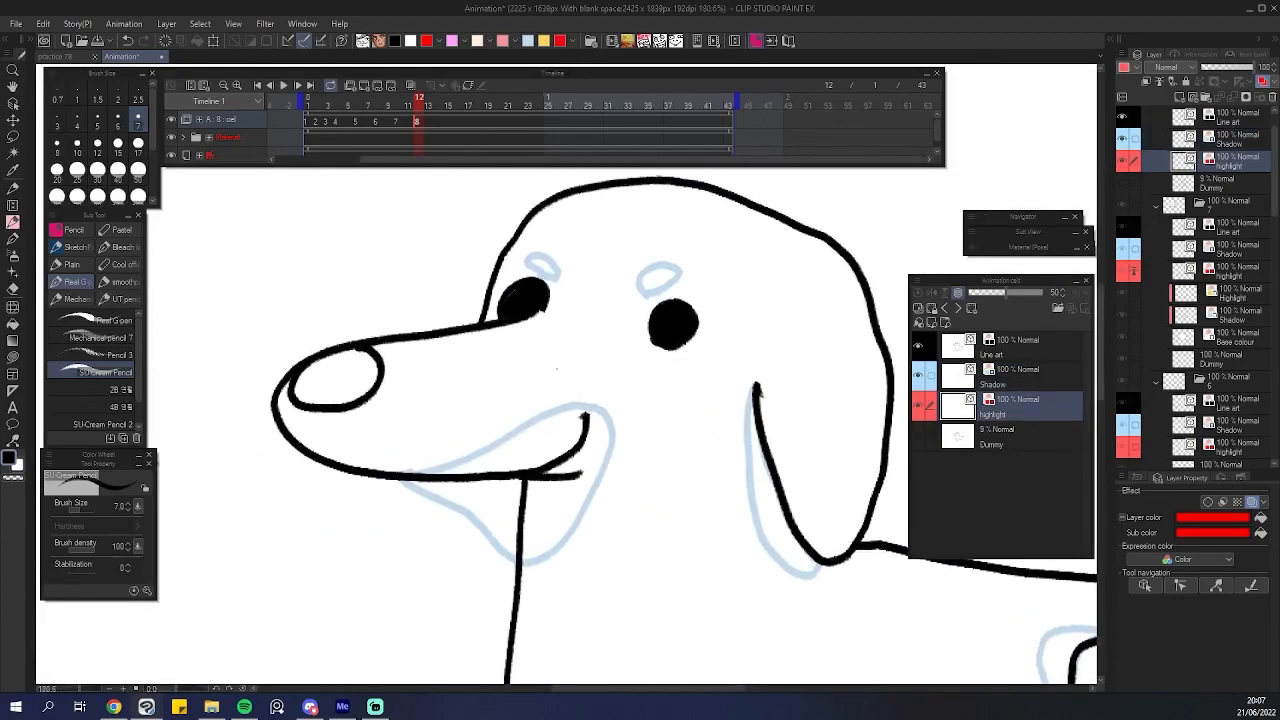
mouse_move(388, 376)
mouse_down()
mouse_move(338, 370)
mouse_move(402, 366)
mouse_move(376, 352)
mouse_up()
scroll(500, 380, down, 7)
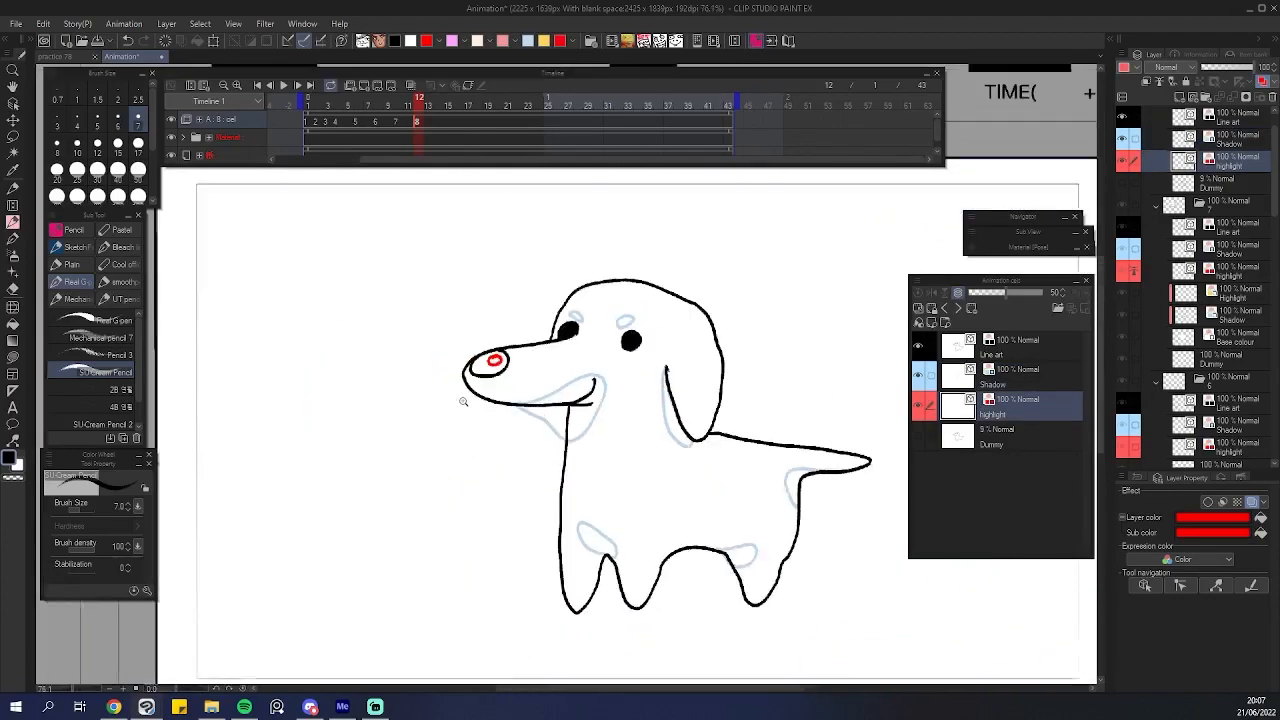
scroll(732, 496, down, 2)
mouse_move(791, 514)
mouse_down()
mouse_move(651, 486)
mouse_move(600, 506)
mouse_move(613, 527)
mouse_up()
scroll(603, 509, up, 2)
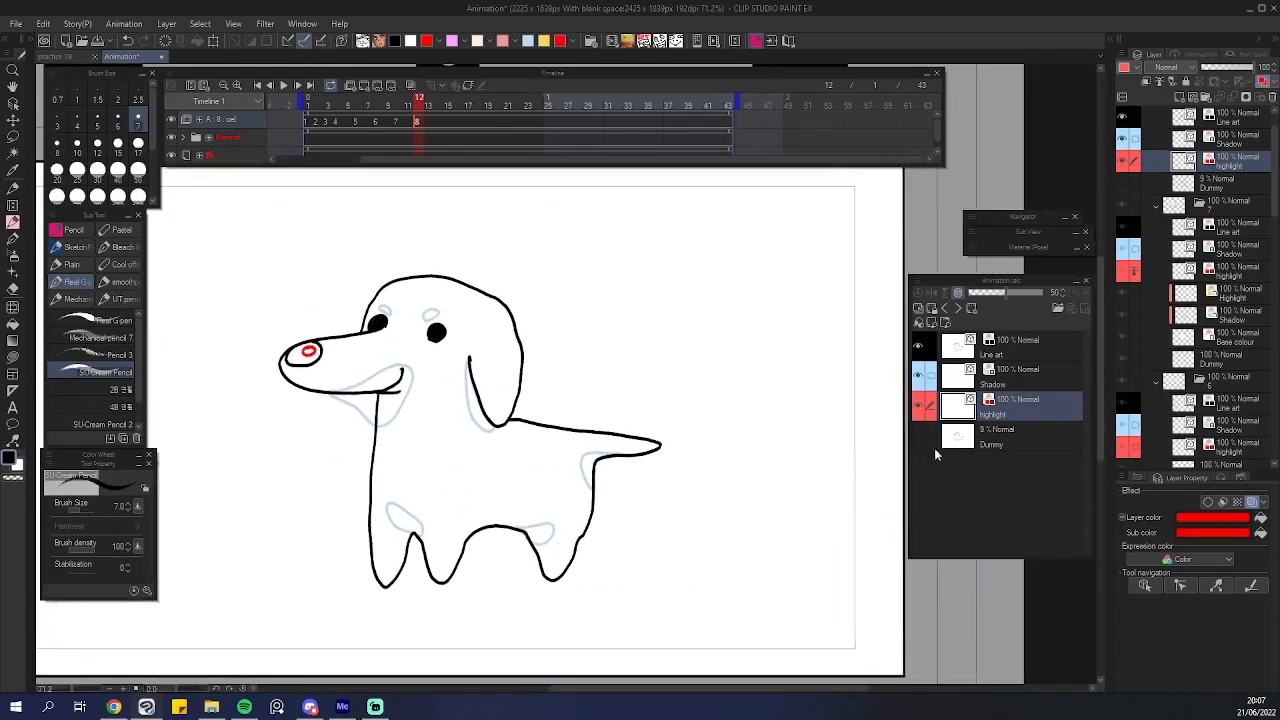
Select the Dummy layer and run the Auto fill auto action to generate the colouring layers for the dog.
click(1008, 440)
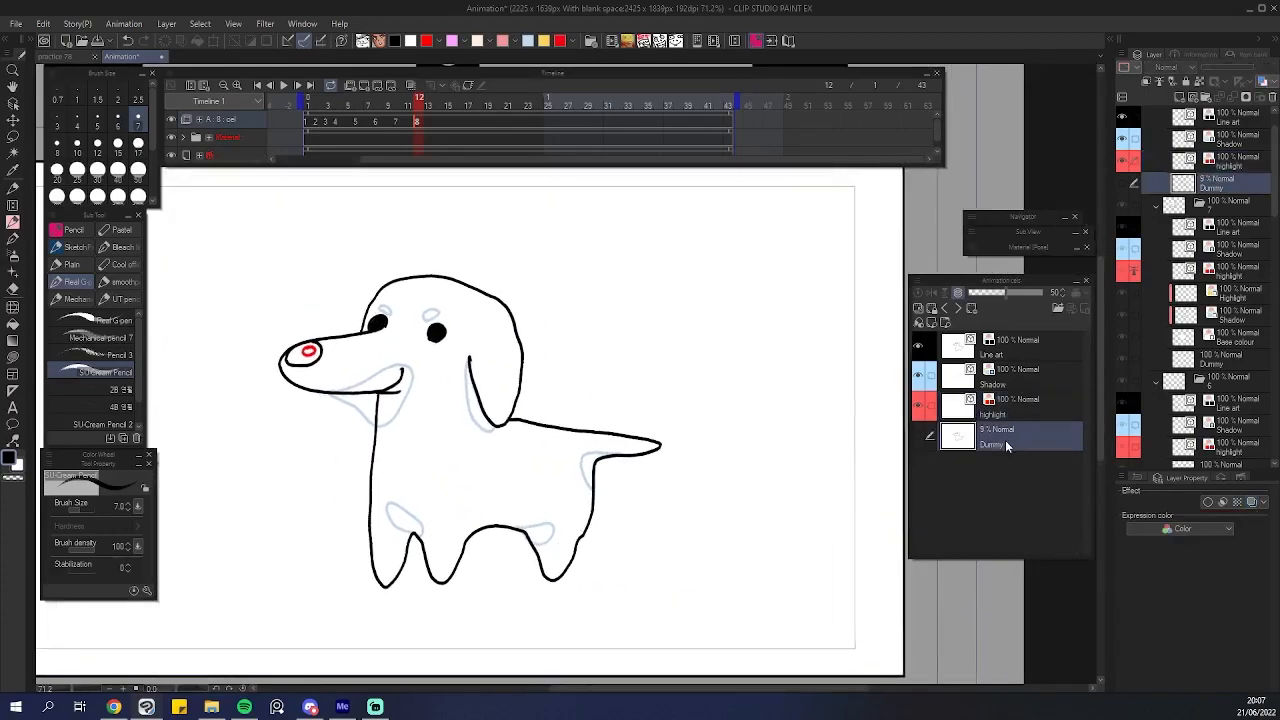
click(1240, 478)
scroll(1190, 515, up, 2)
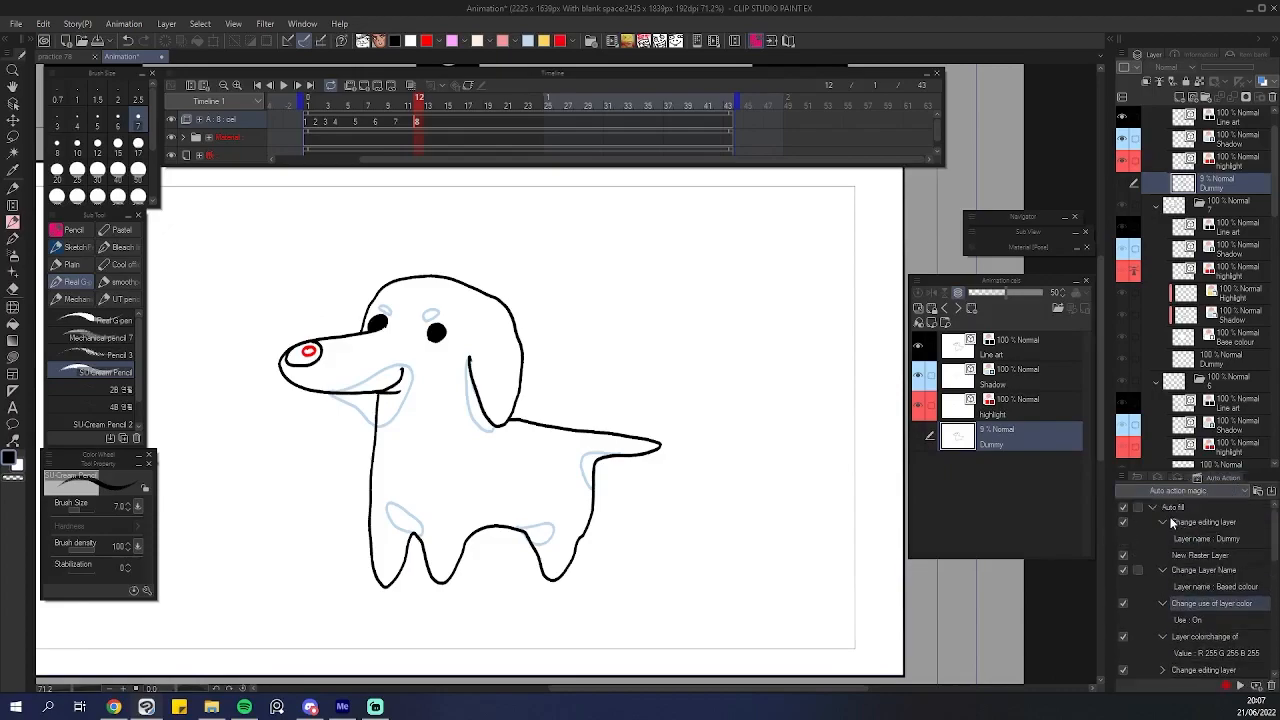
click(1155, 509)
click(1180, 512)
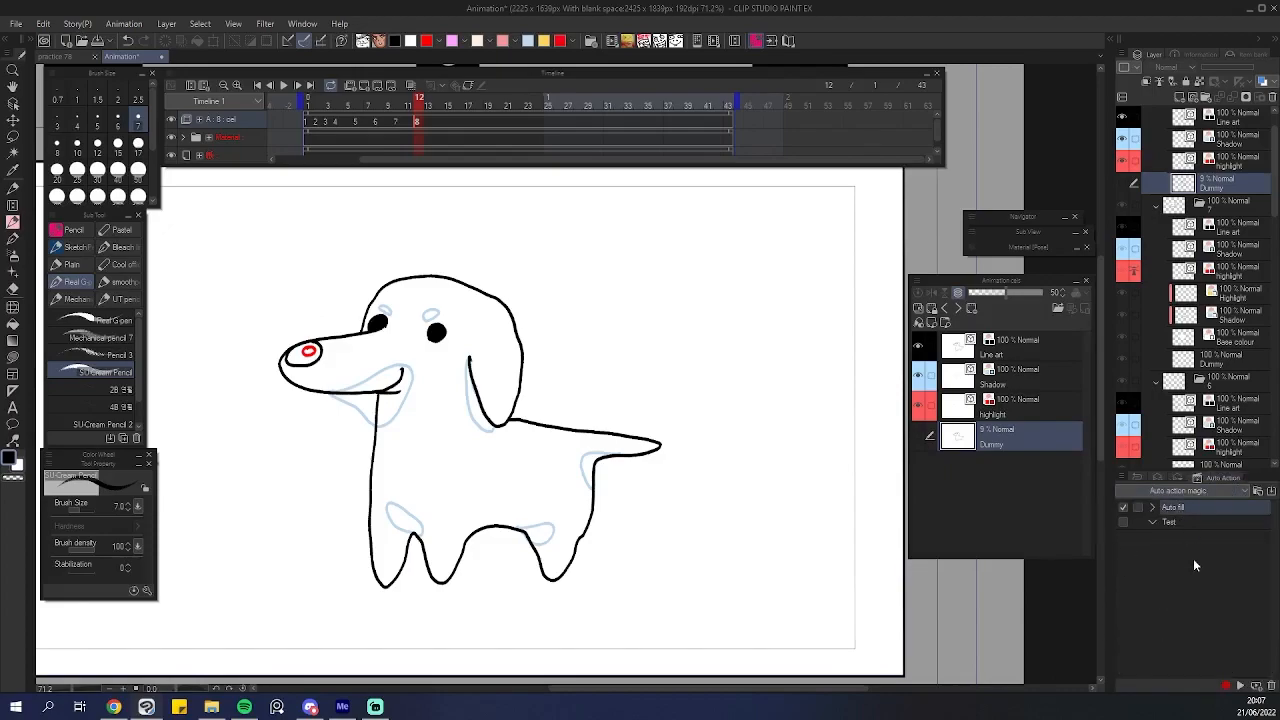
click(1240, 684)
scroll(430, 403, up, 3)
drag(620, 406, 702, 397)
click(918, 376)
scroll(698, 455, down, 3)
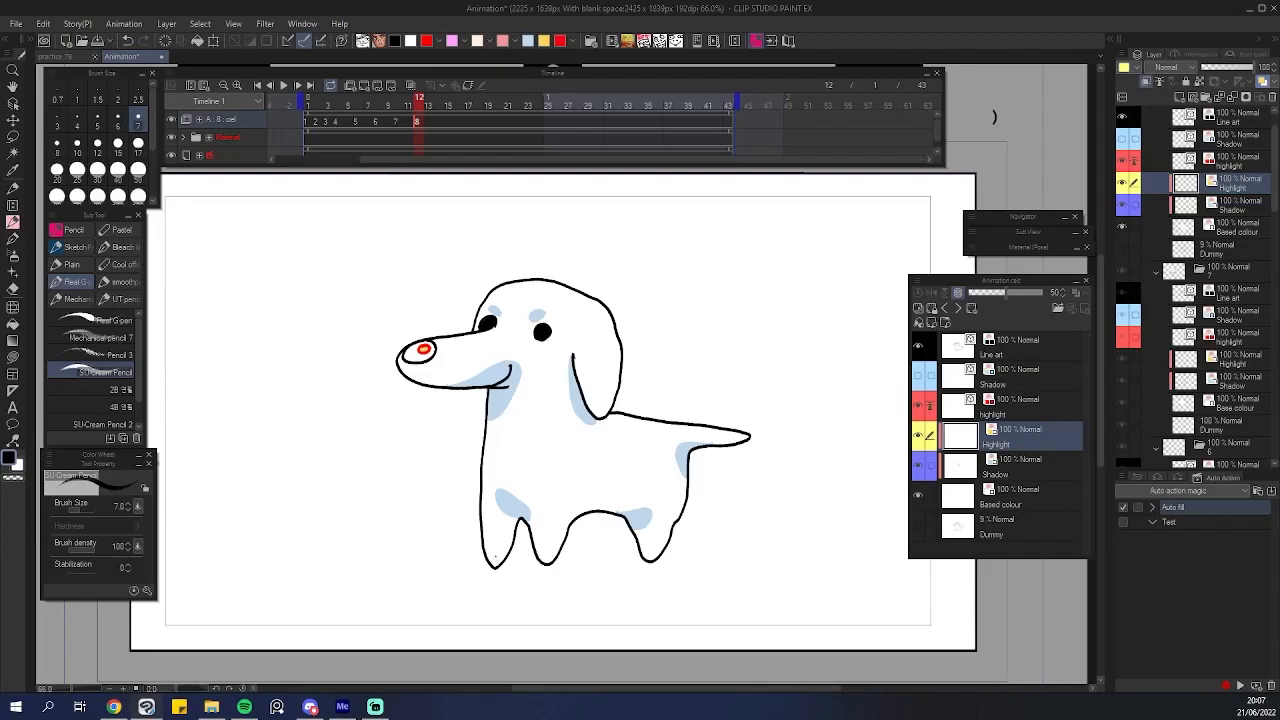
Inspect the auto-filled dog's base colour, shadow and highlight fills across the drawing.
scroll(403, 551, up, 1)
scroll(471, 520, down, 1)
scroll(531, 457, up, 1)
scroll(646, 419, down, 1)
scroll(687, 412, down, 1)
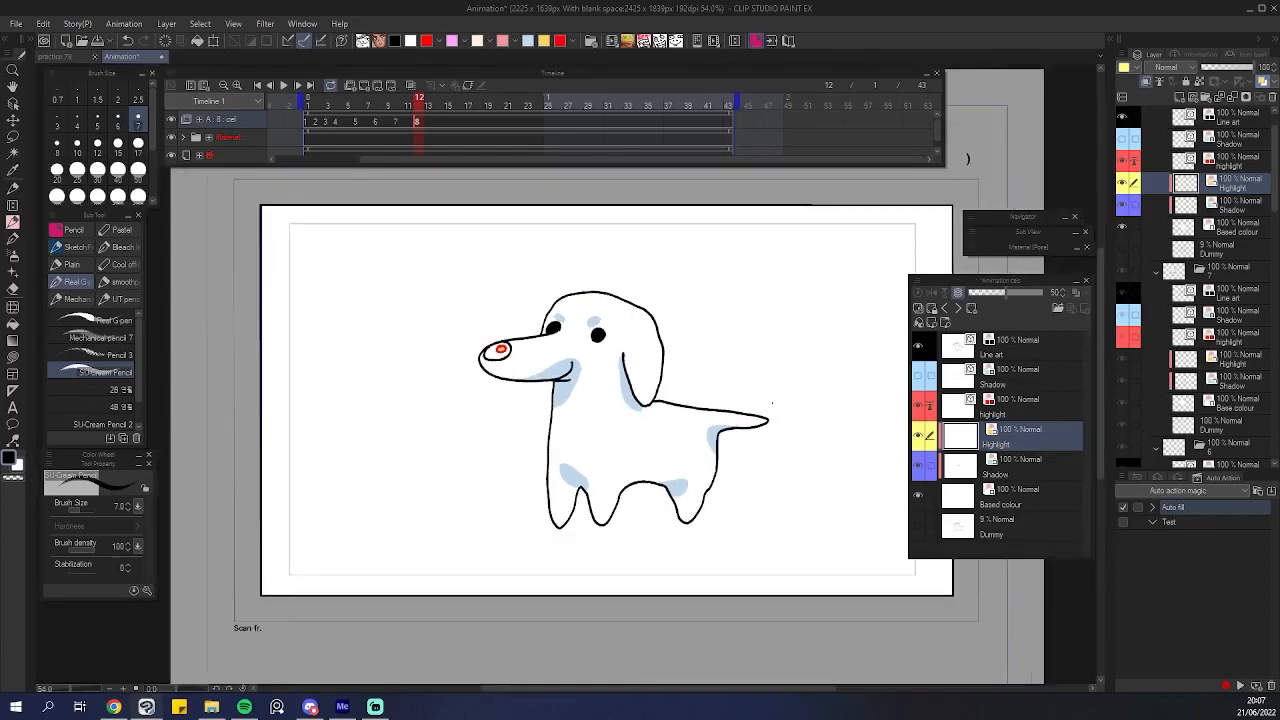
scroll(772, 403, up, 1)
scroll(740, 404, down, 1)
scroll(700, 405, up, 2)
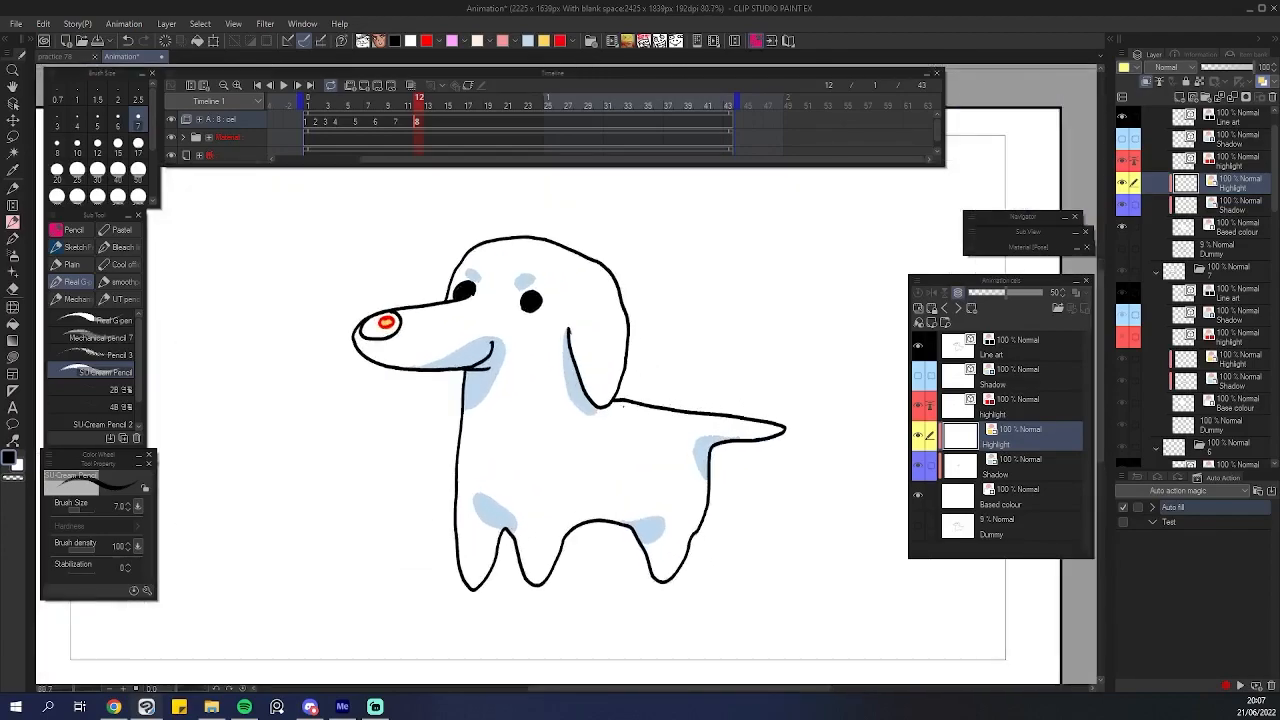
scroll(622, 405, down, 1)
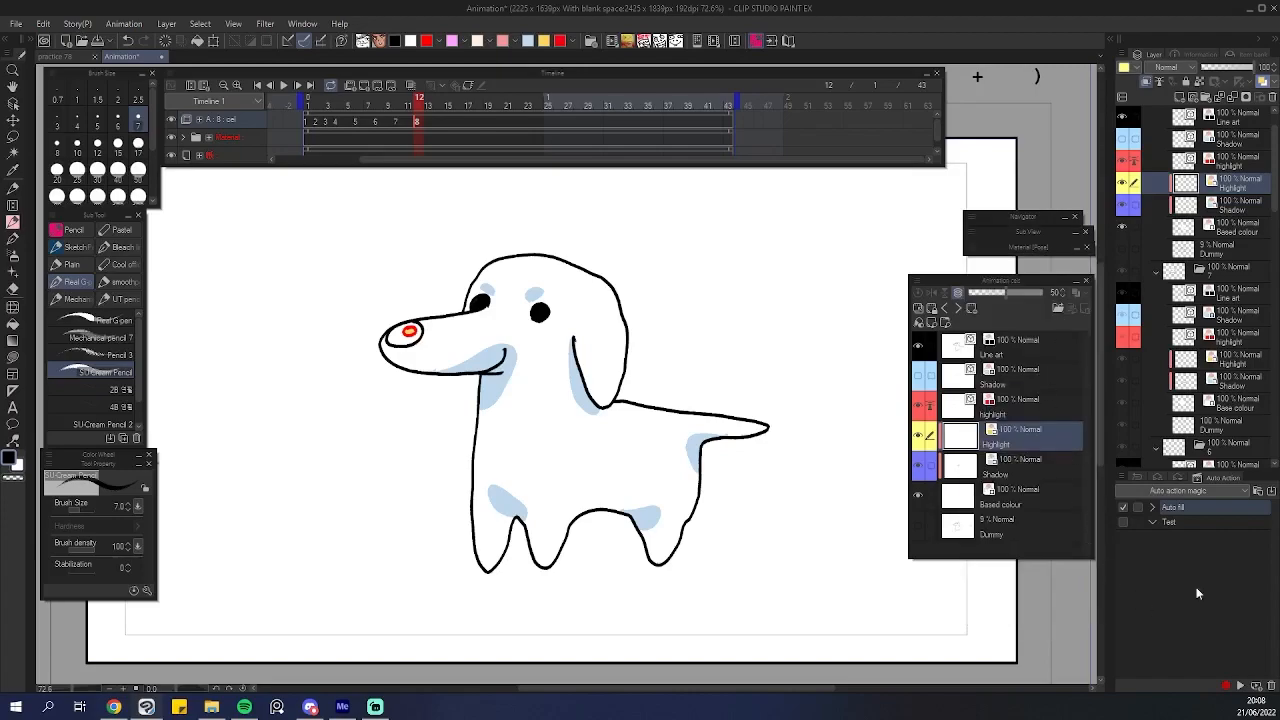
scroll(455, 345, down, 1)
scroll(490, 358, up, 1)
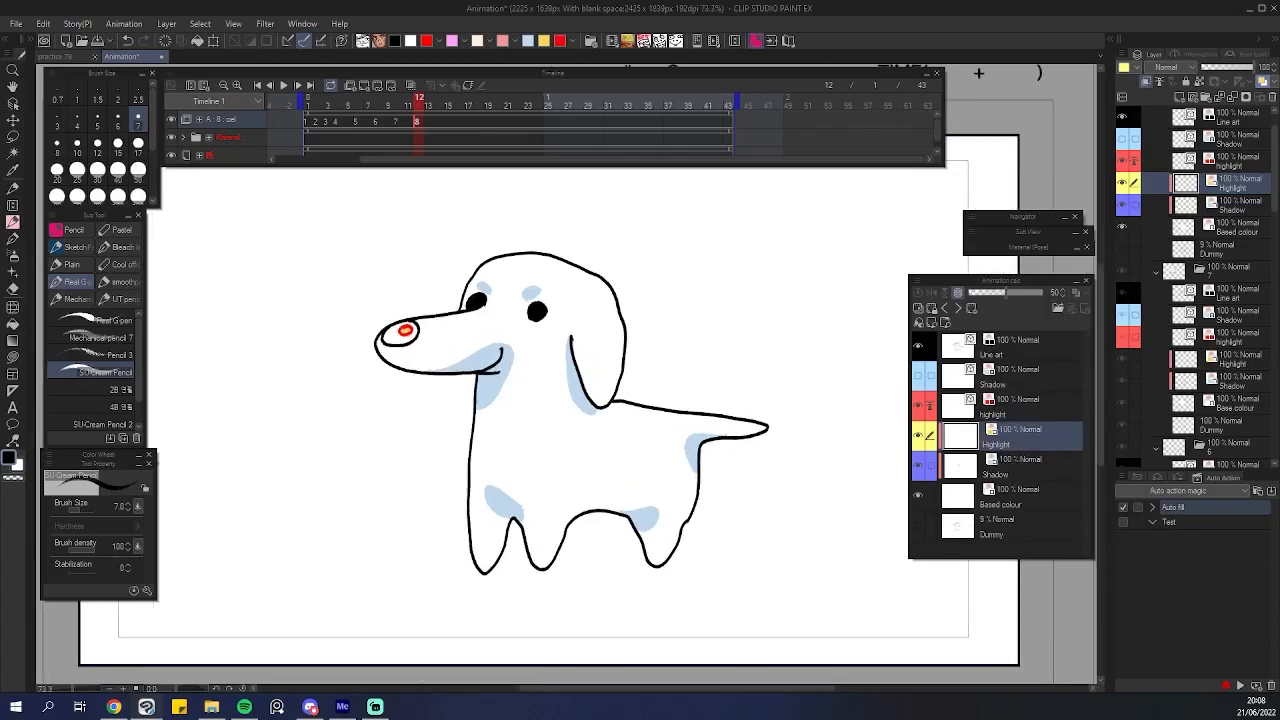
click(373, 709)
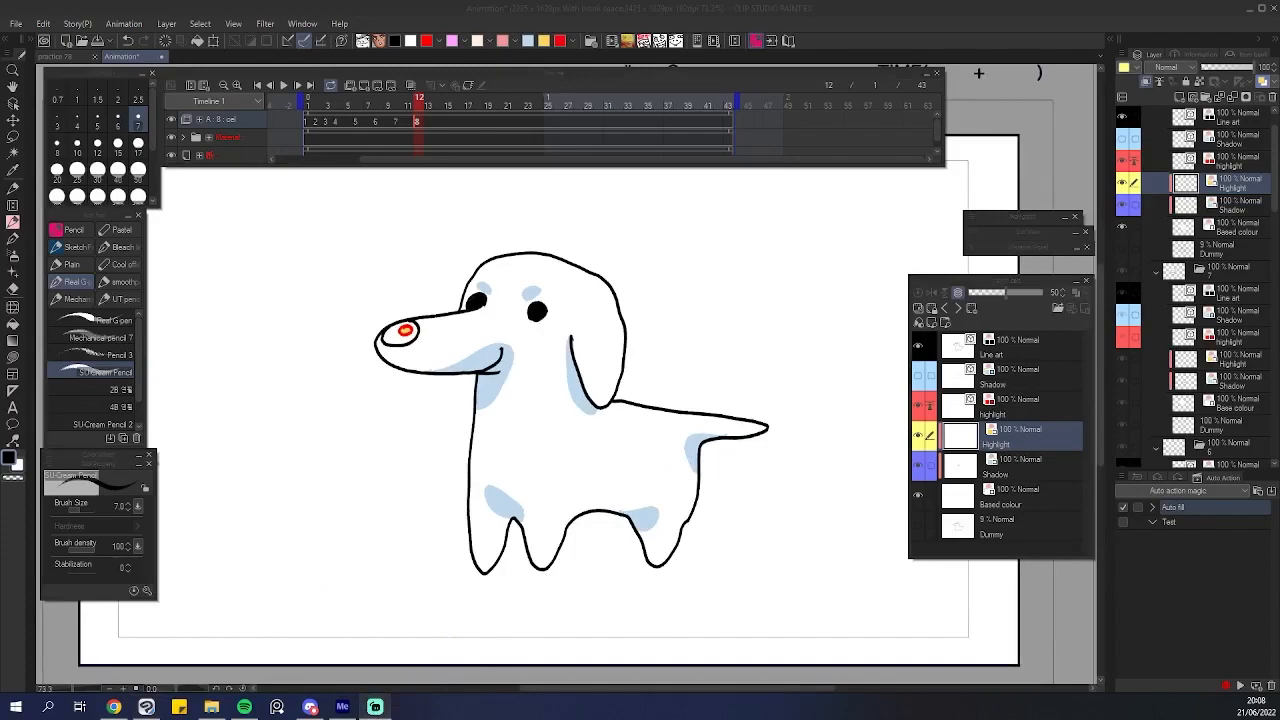